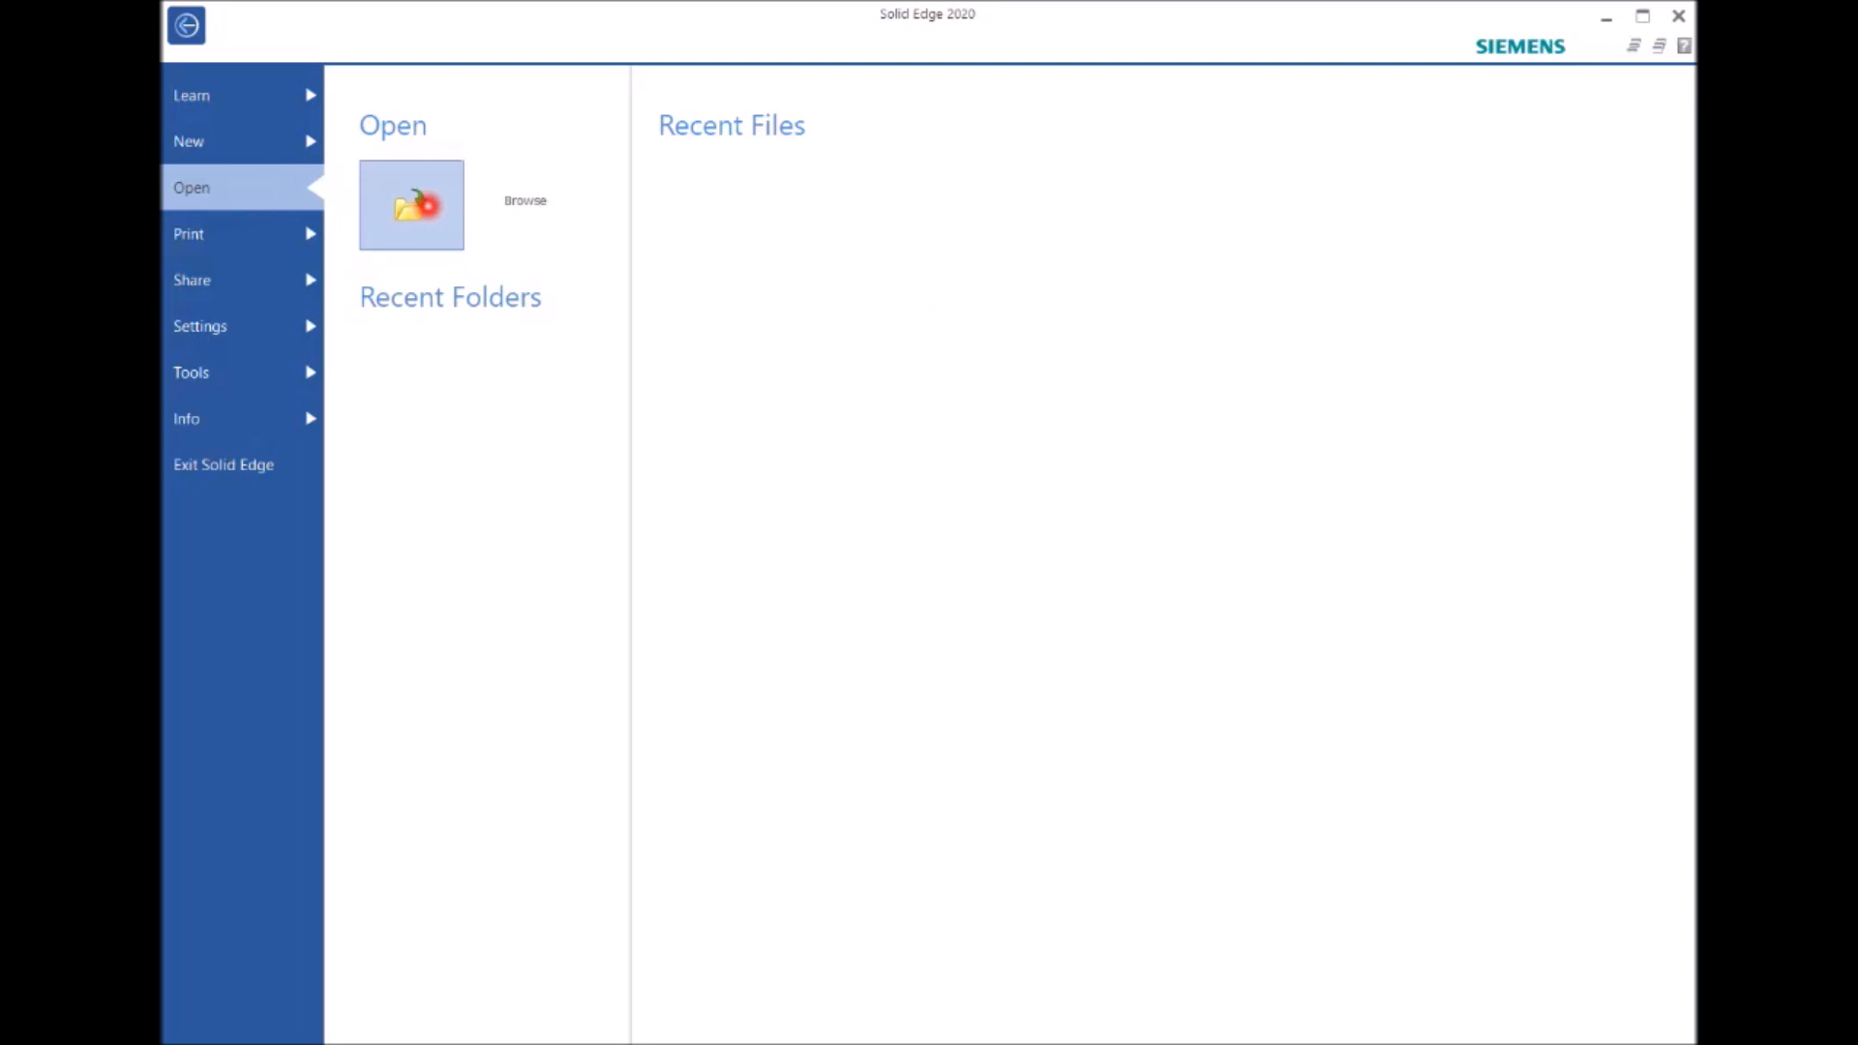
Step: Open the draft file "CAD assignment drawing templates" from the Assignment folder and fit the sheet in the view
click(426, 205)
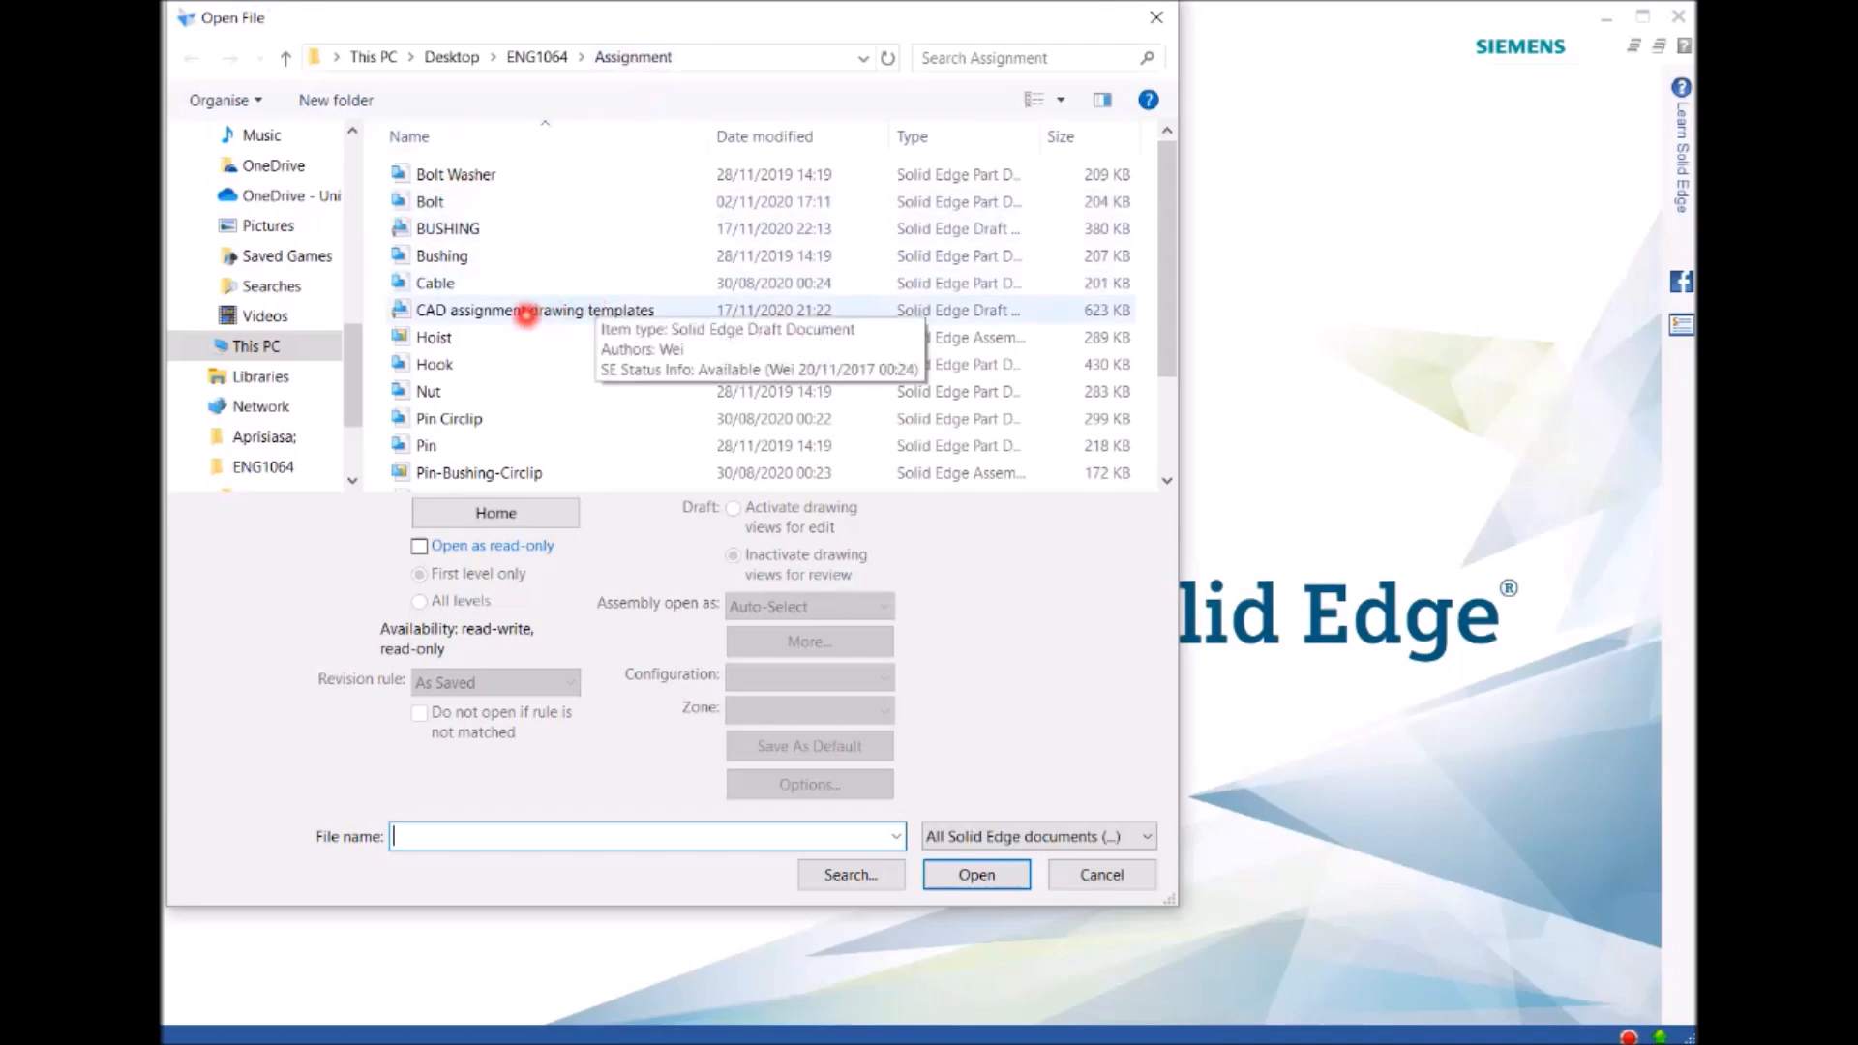
double_click(526, 310)
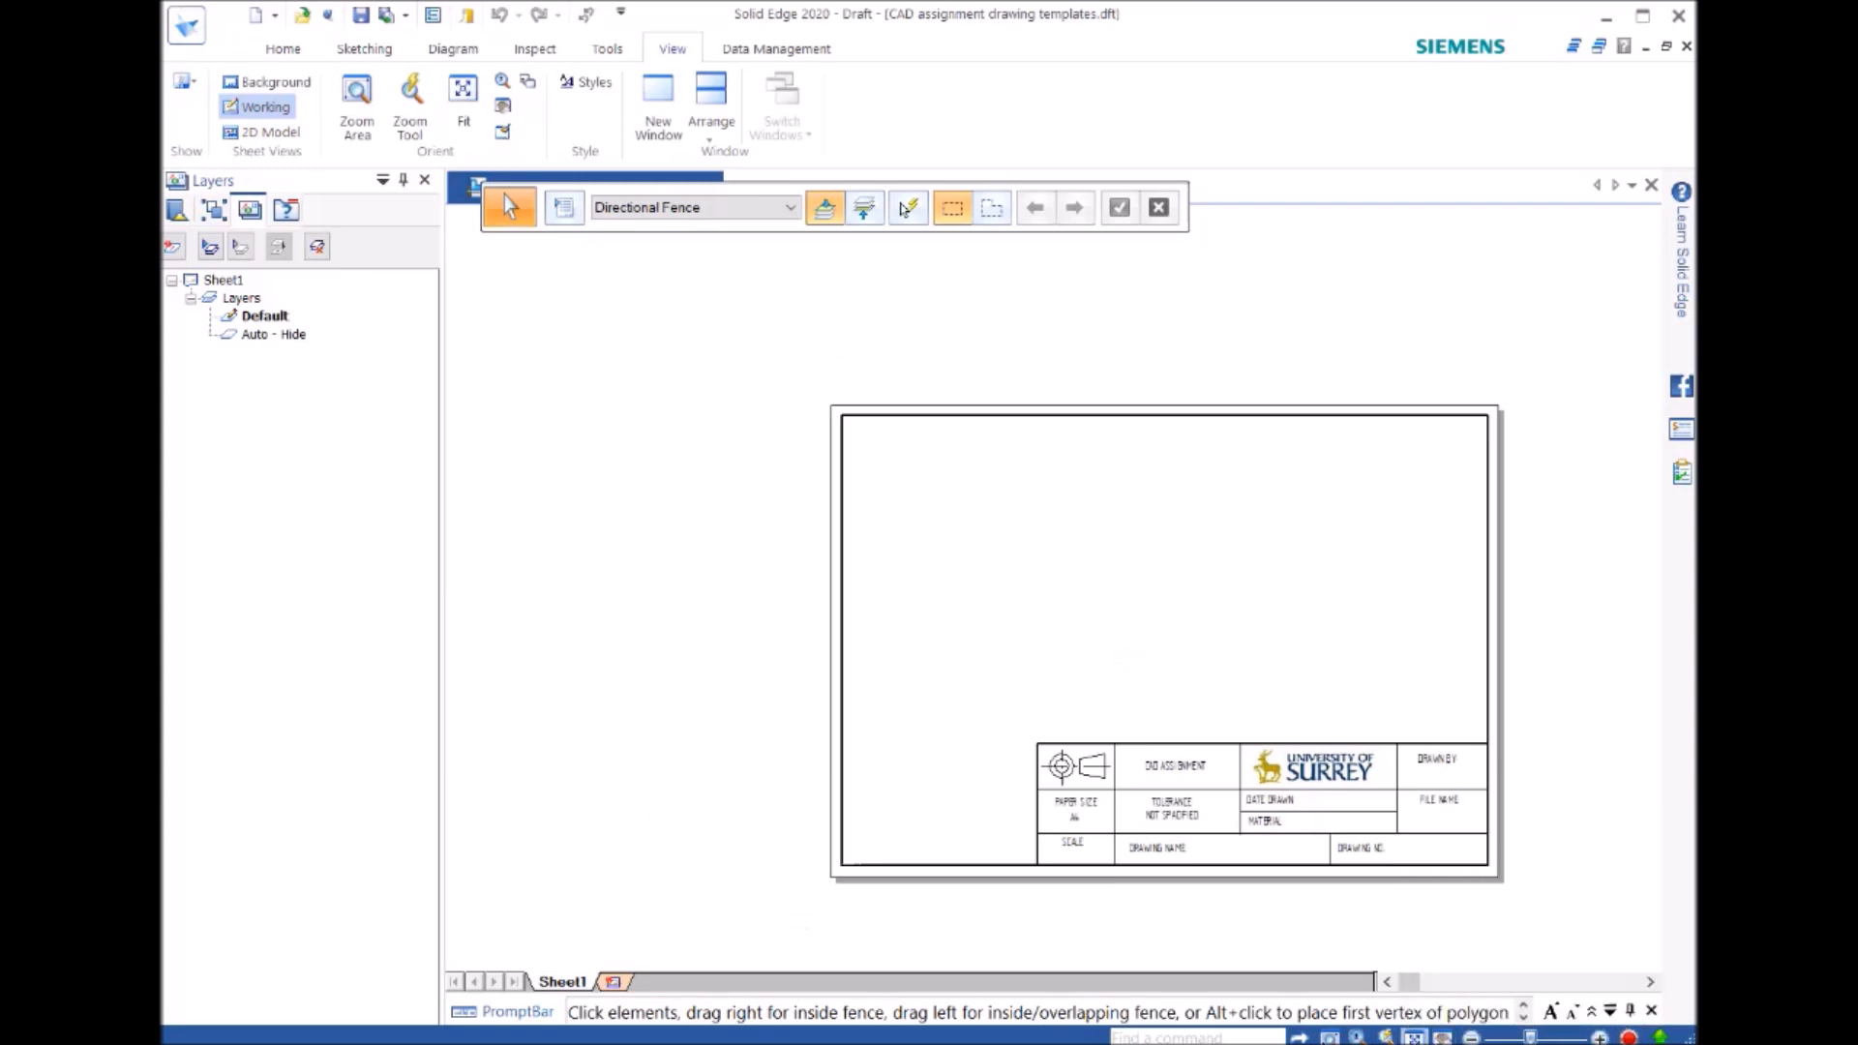
click(1413, 1037)
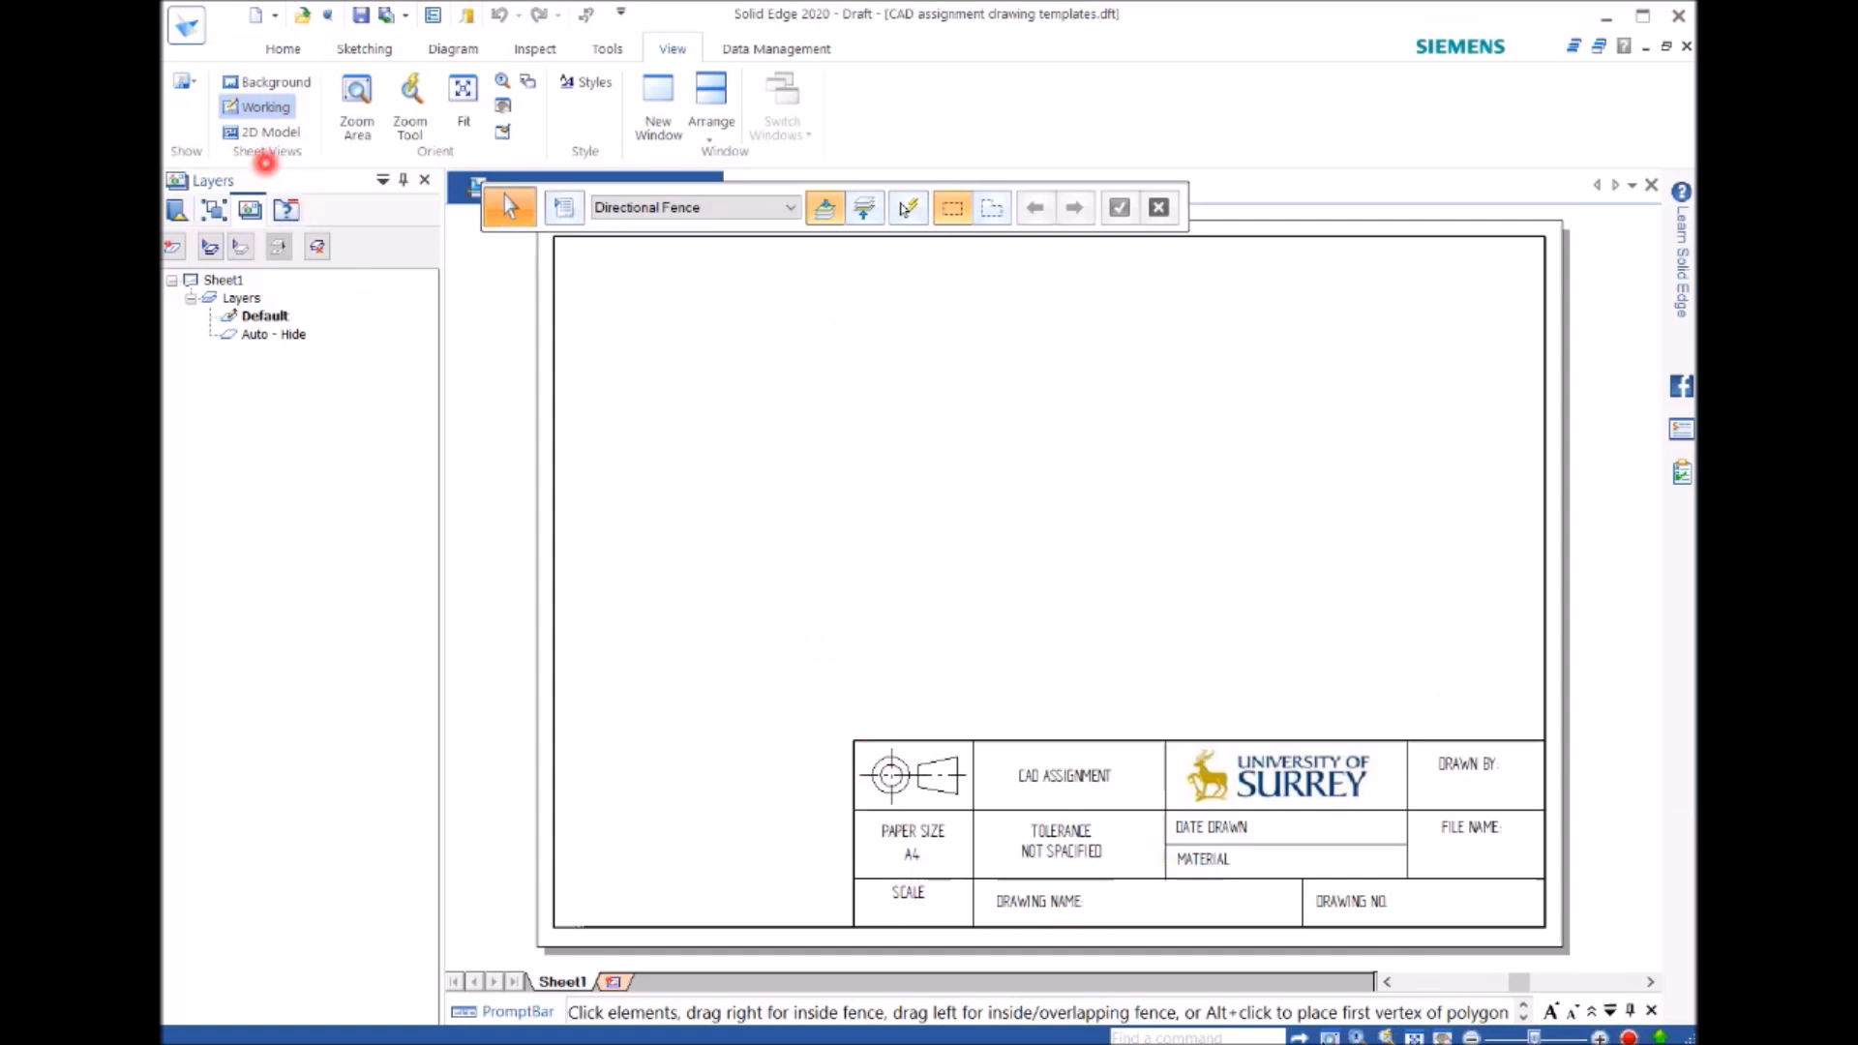
Step: Change the background in the sheet setup to A3-Sheet
click(183, 24)
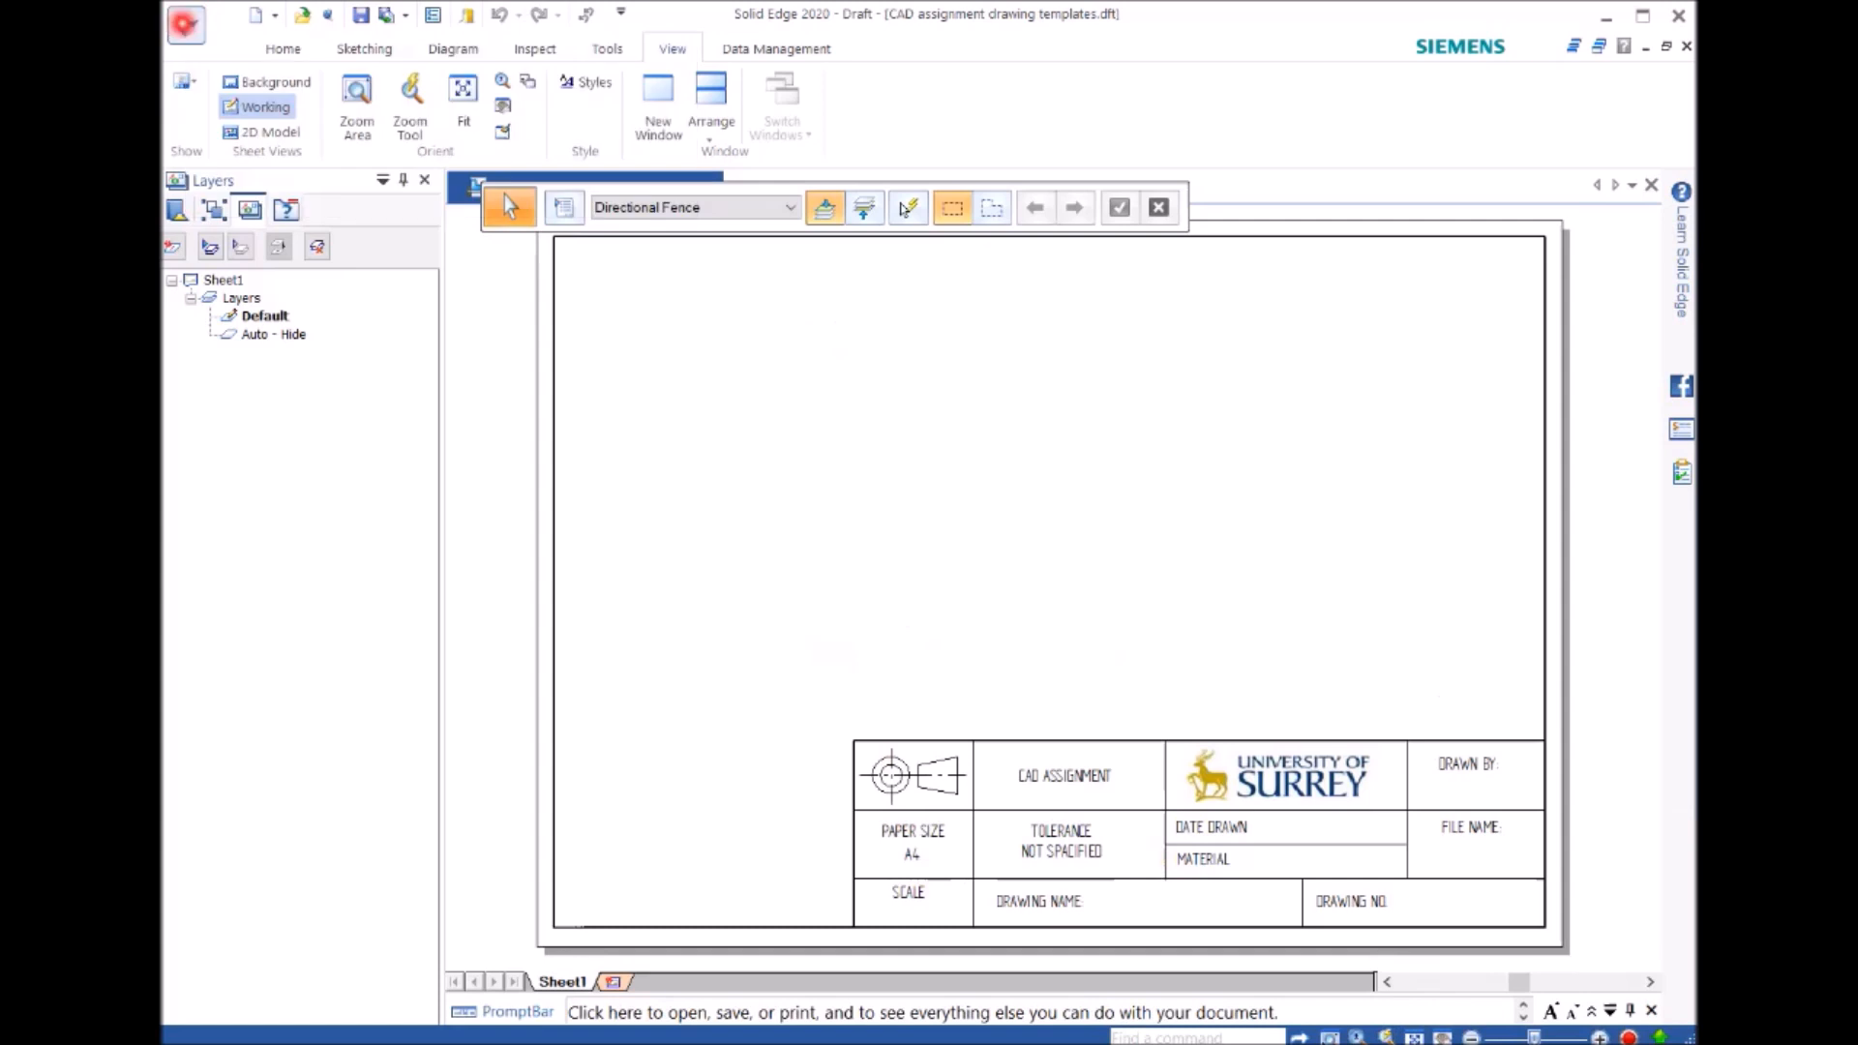
click(197, 466)
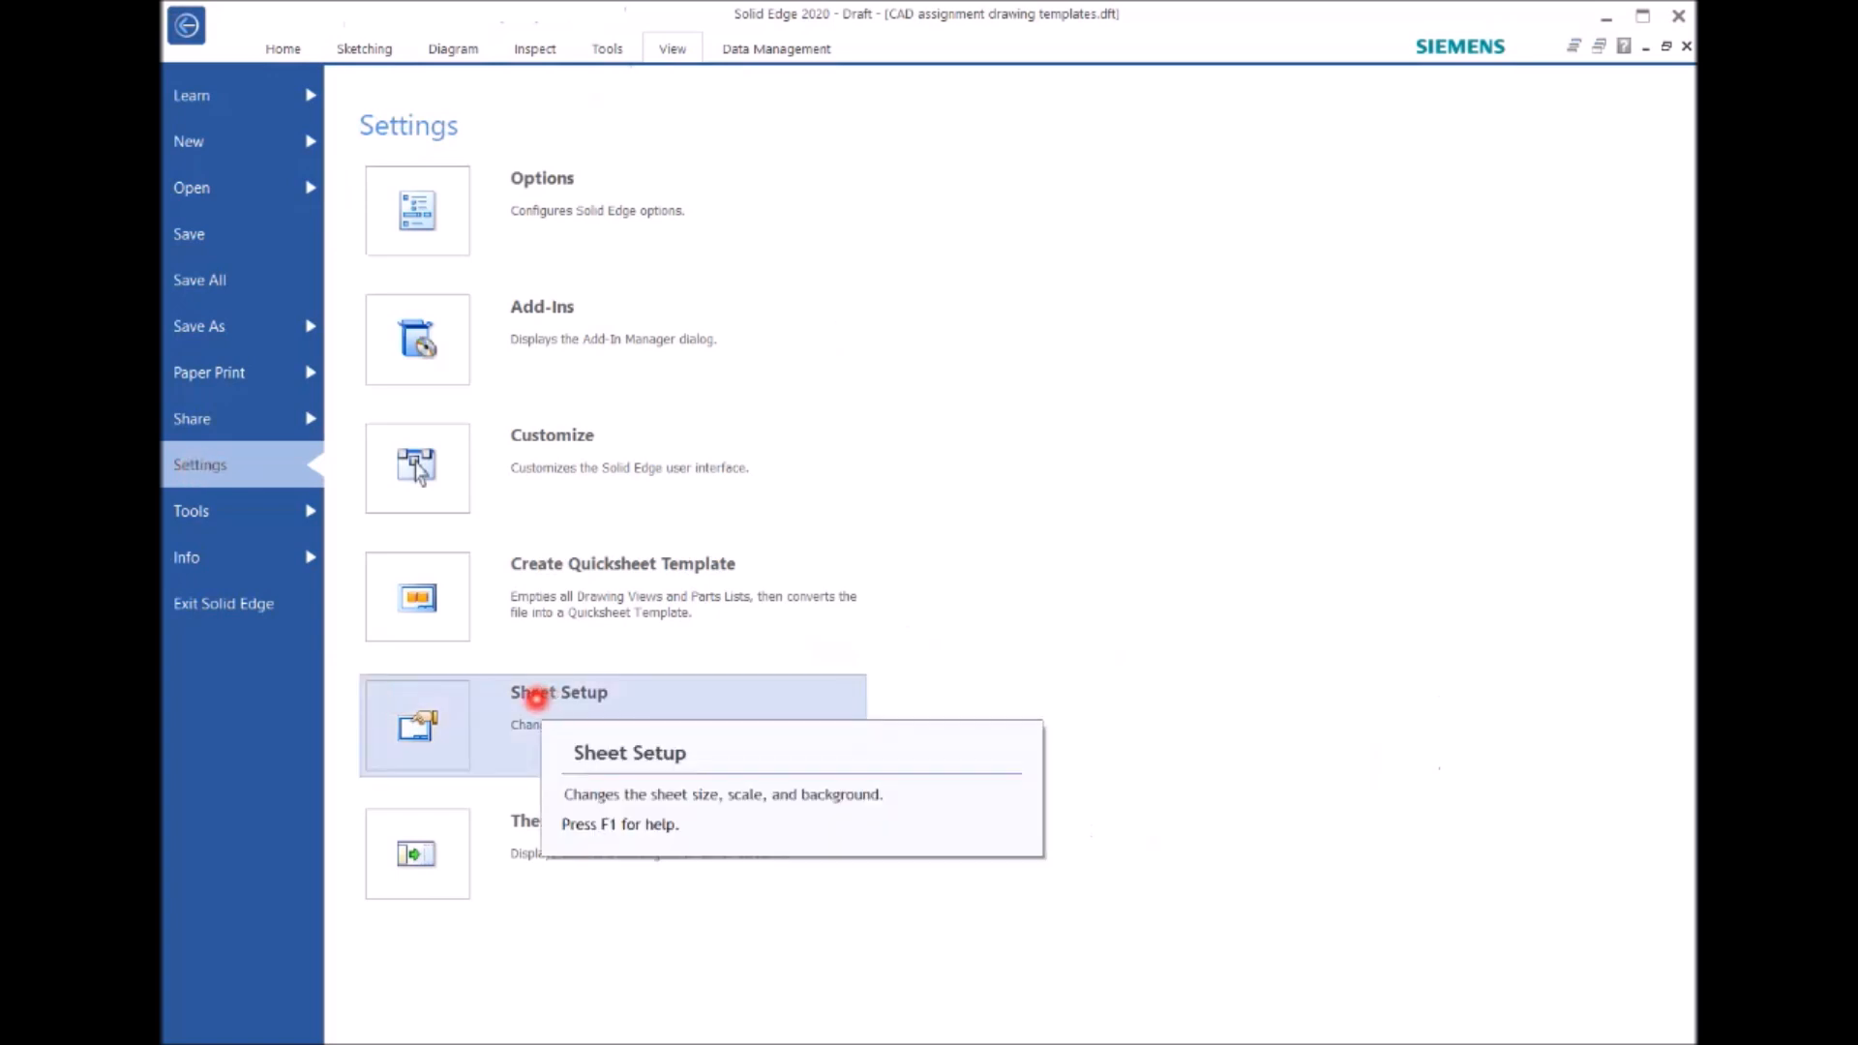
click(534, 696)
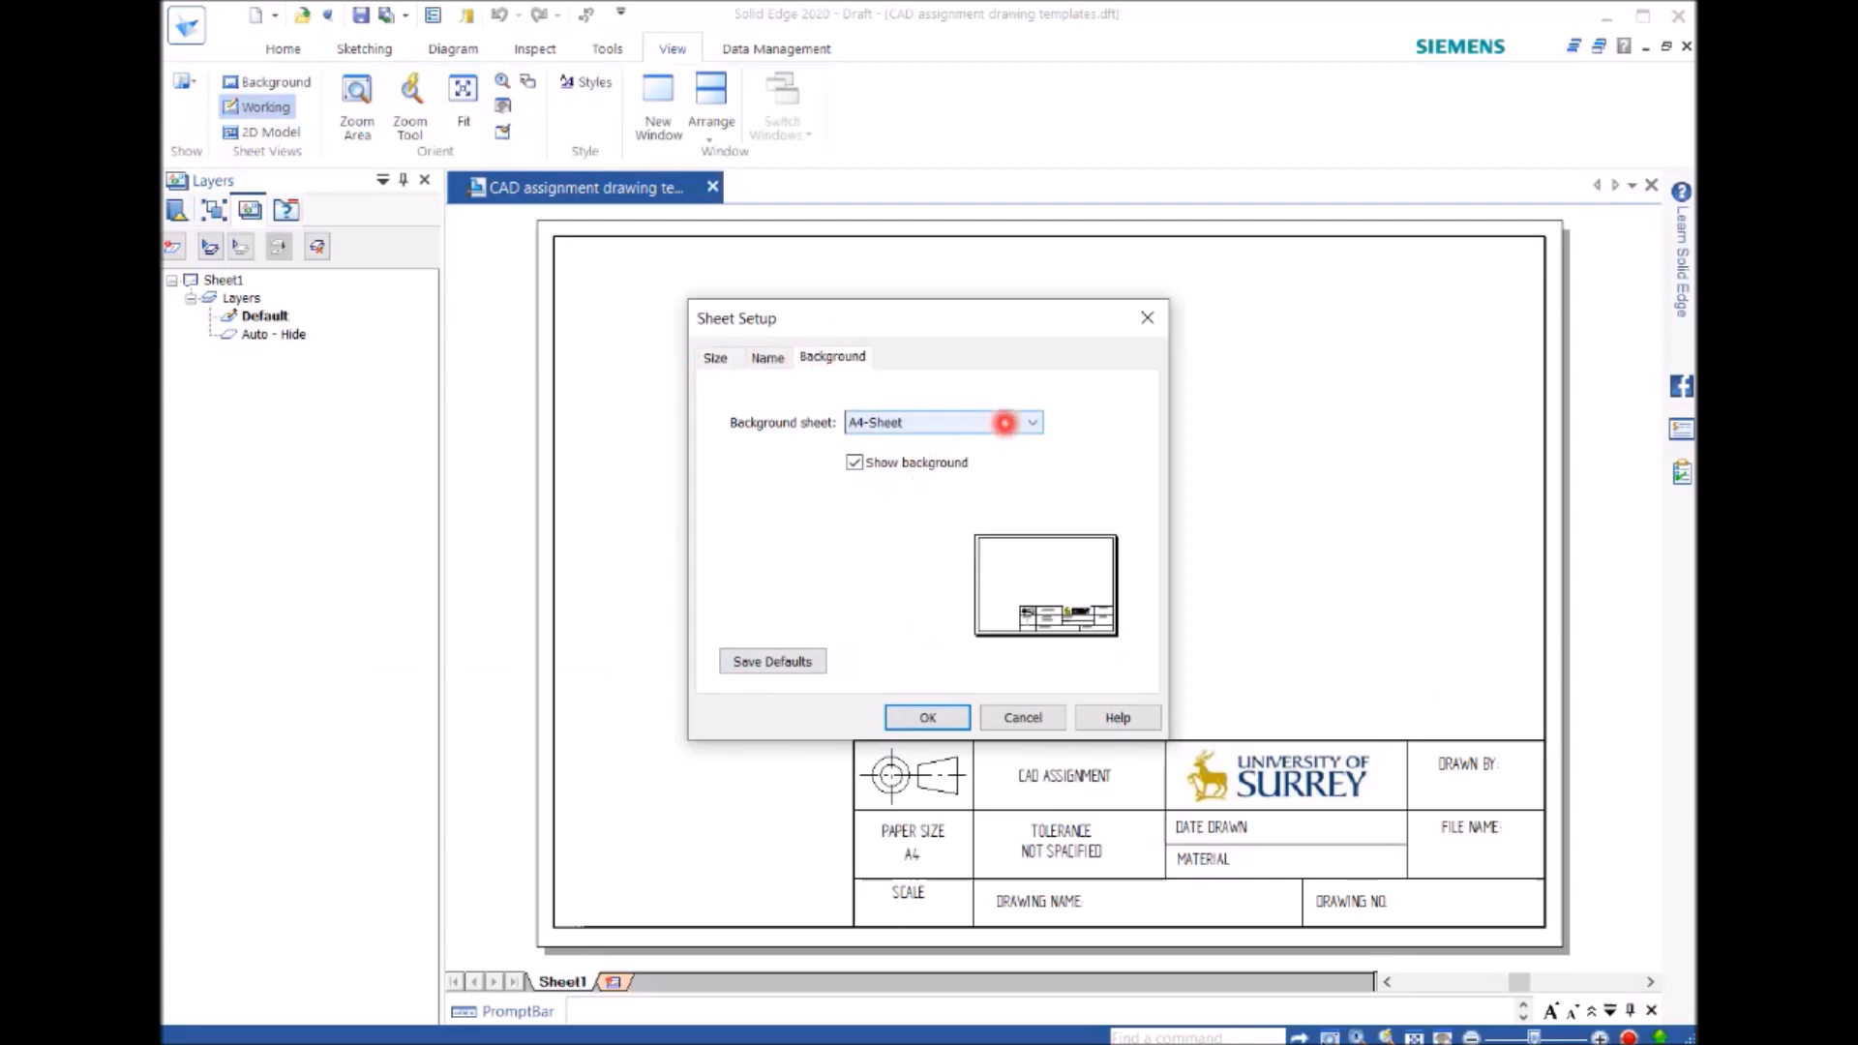
click(1005, 422)
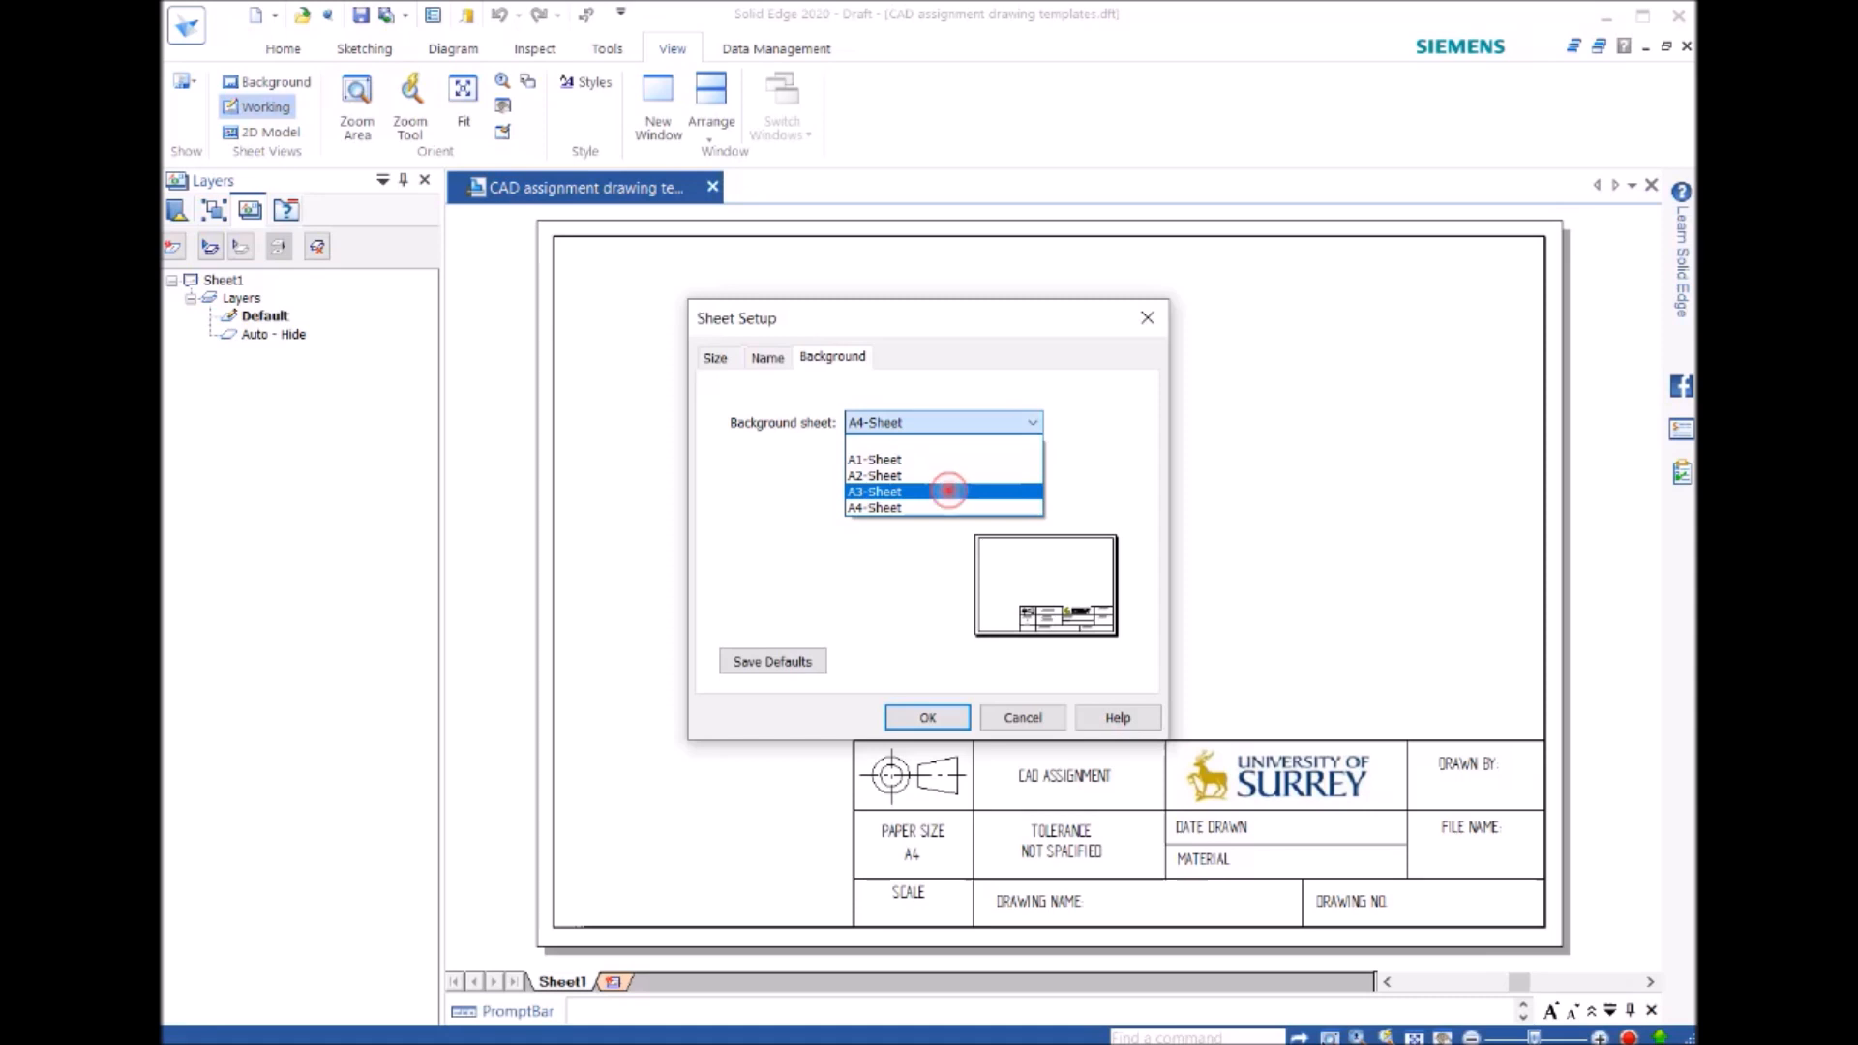
click(948, 491)
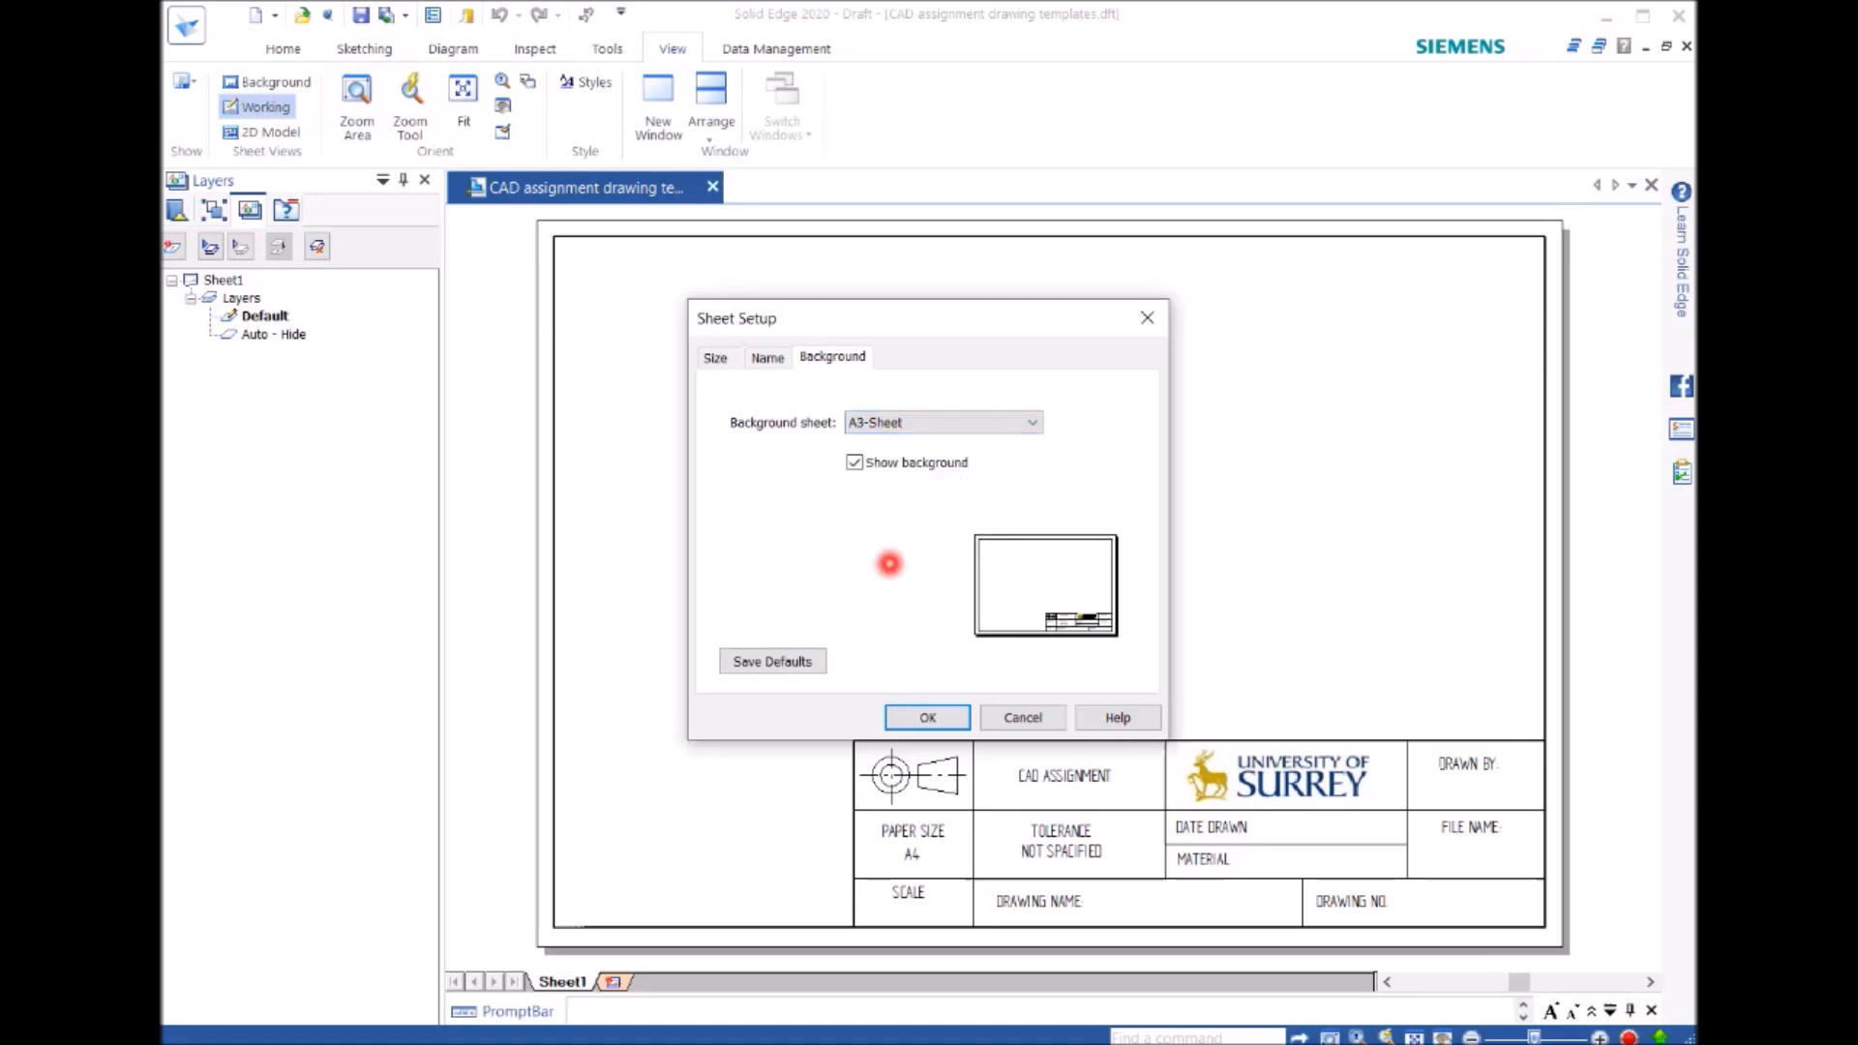
click(927, 717)
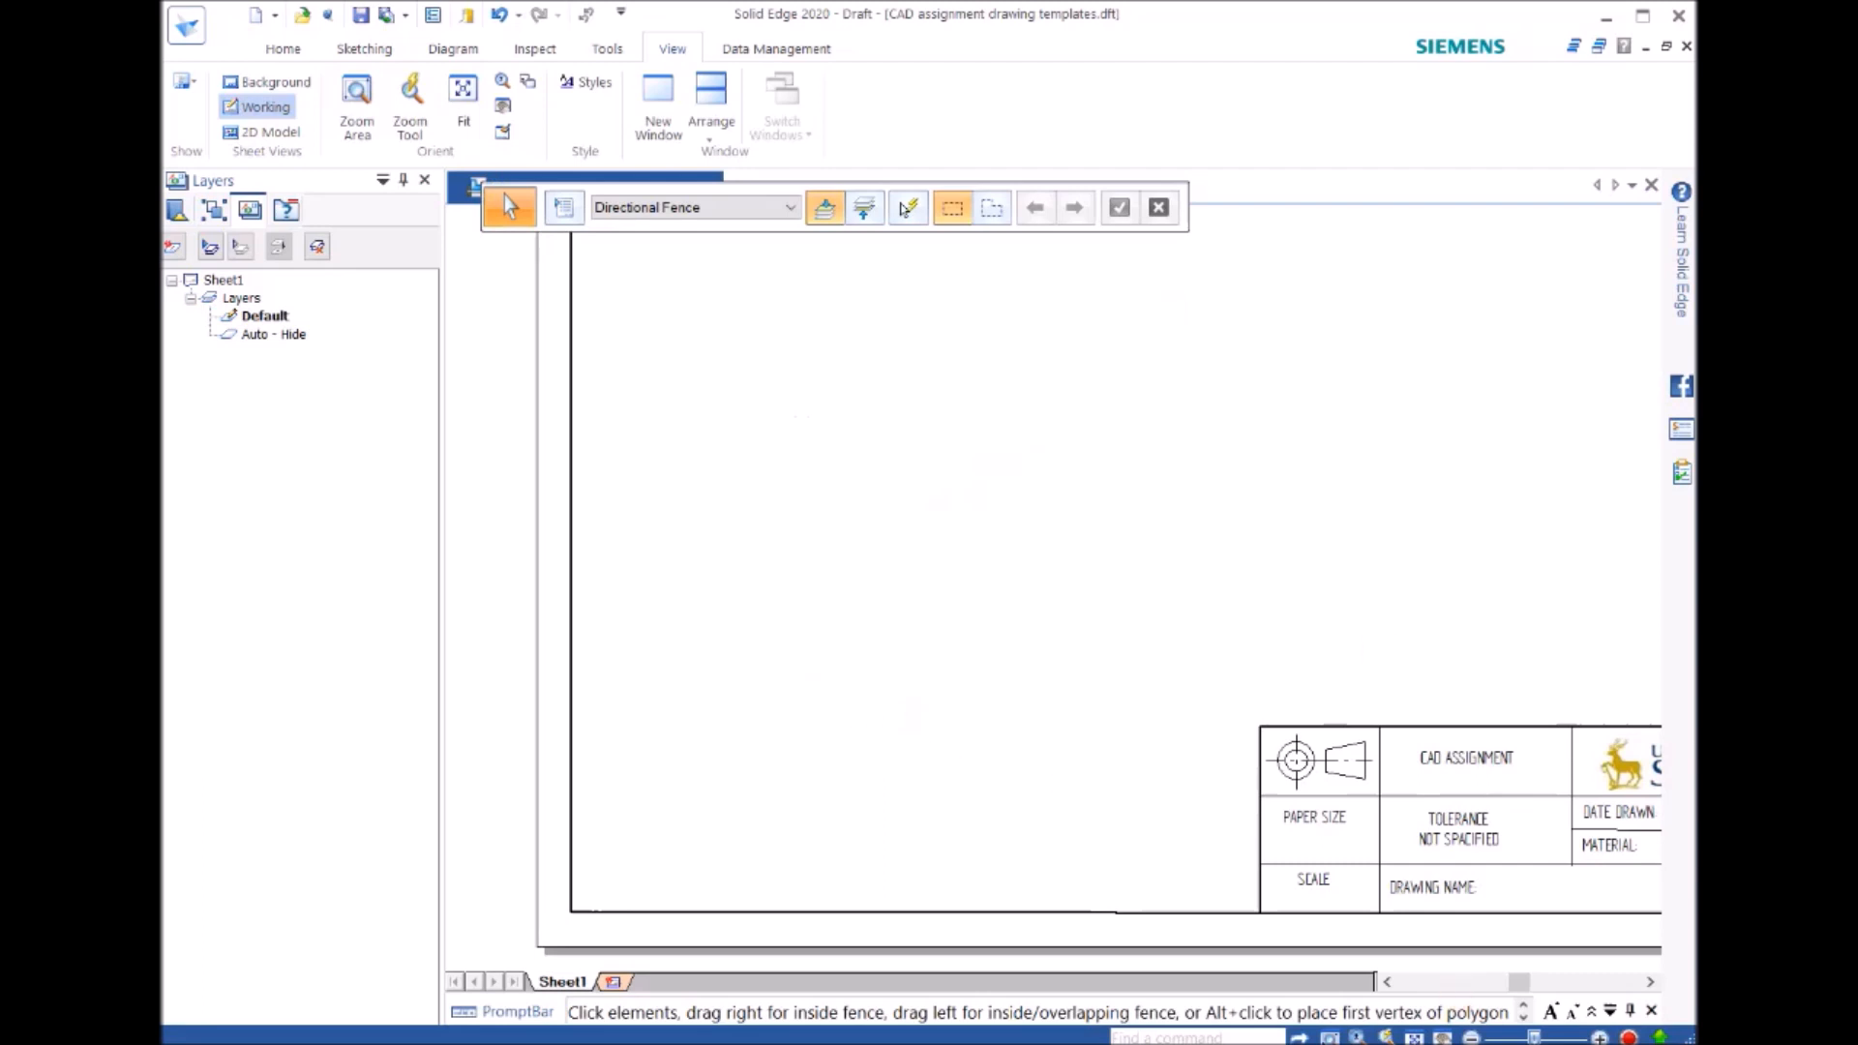
click(1417, 1038)
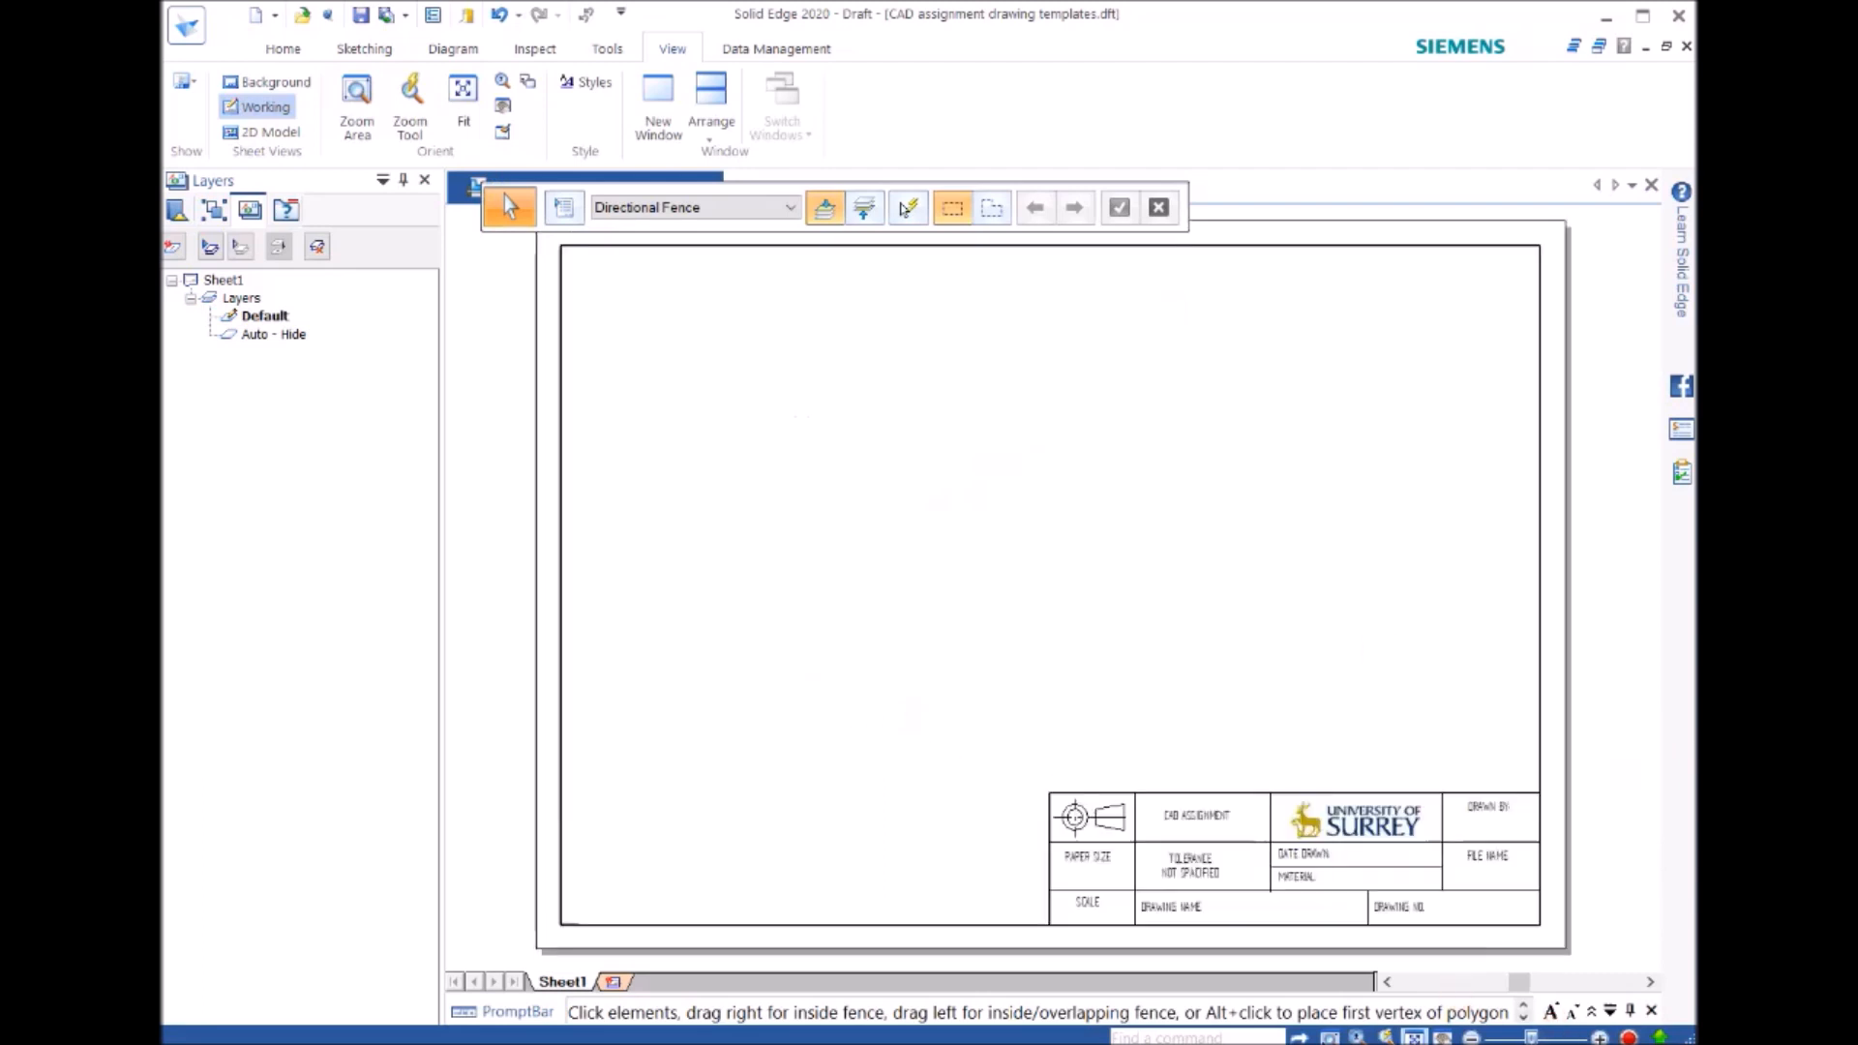
click(929, 848)
Step: Start the View Wizard with the assembly document Pin-Bushing-Circlip as the model
click(276, 52)
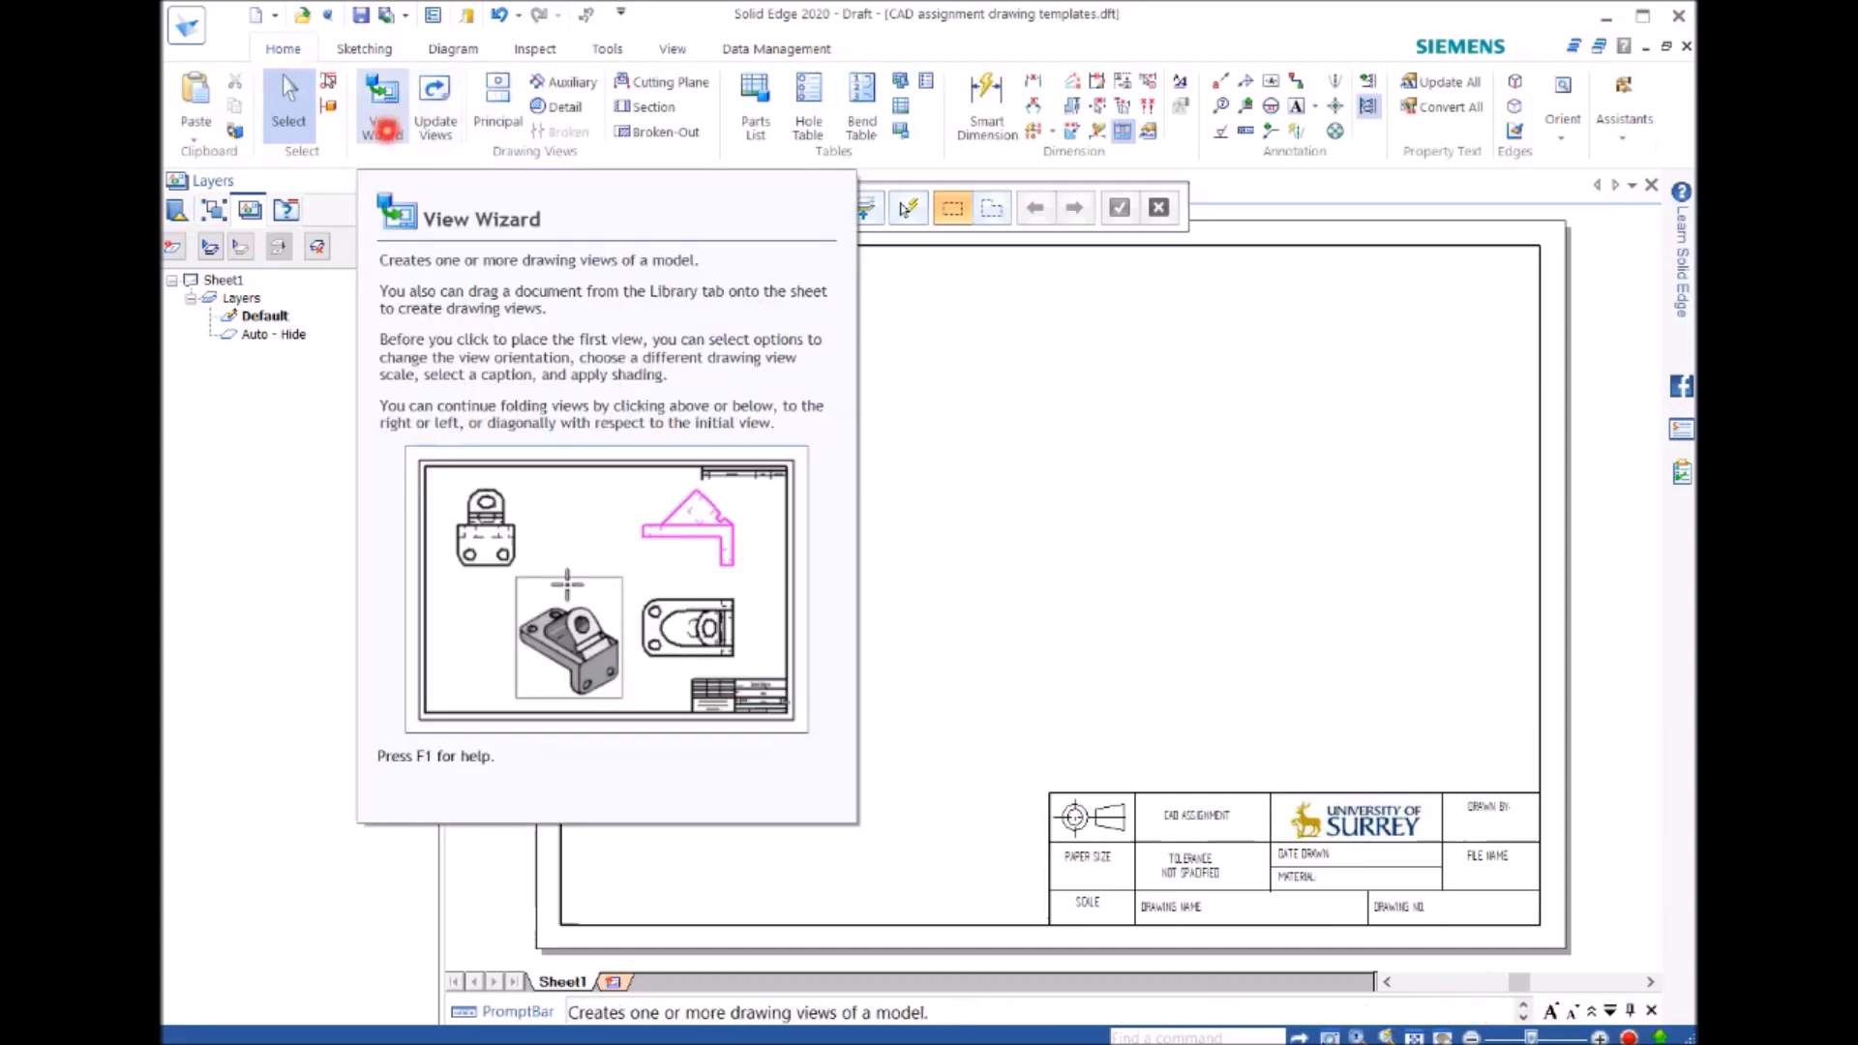
click(385, 128)
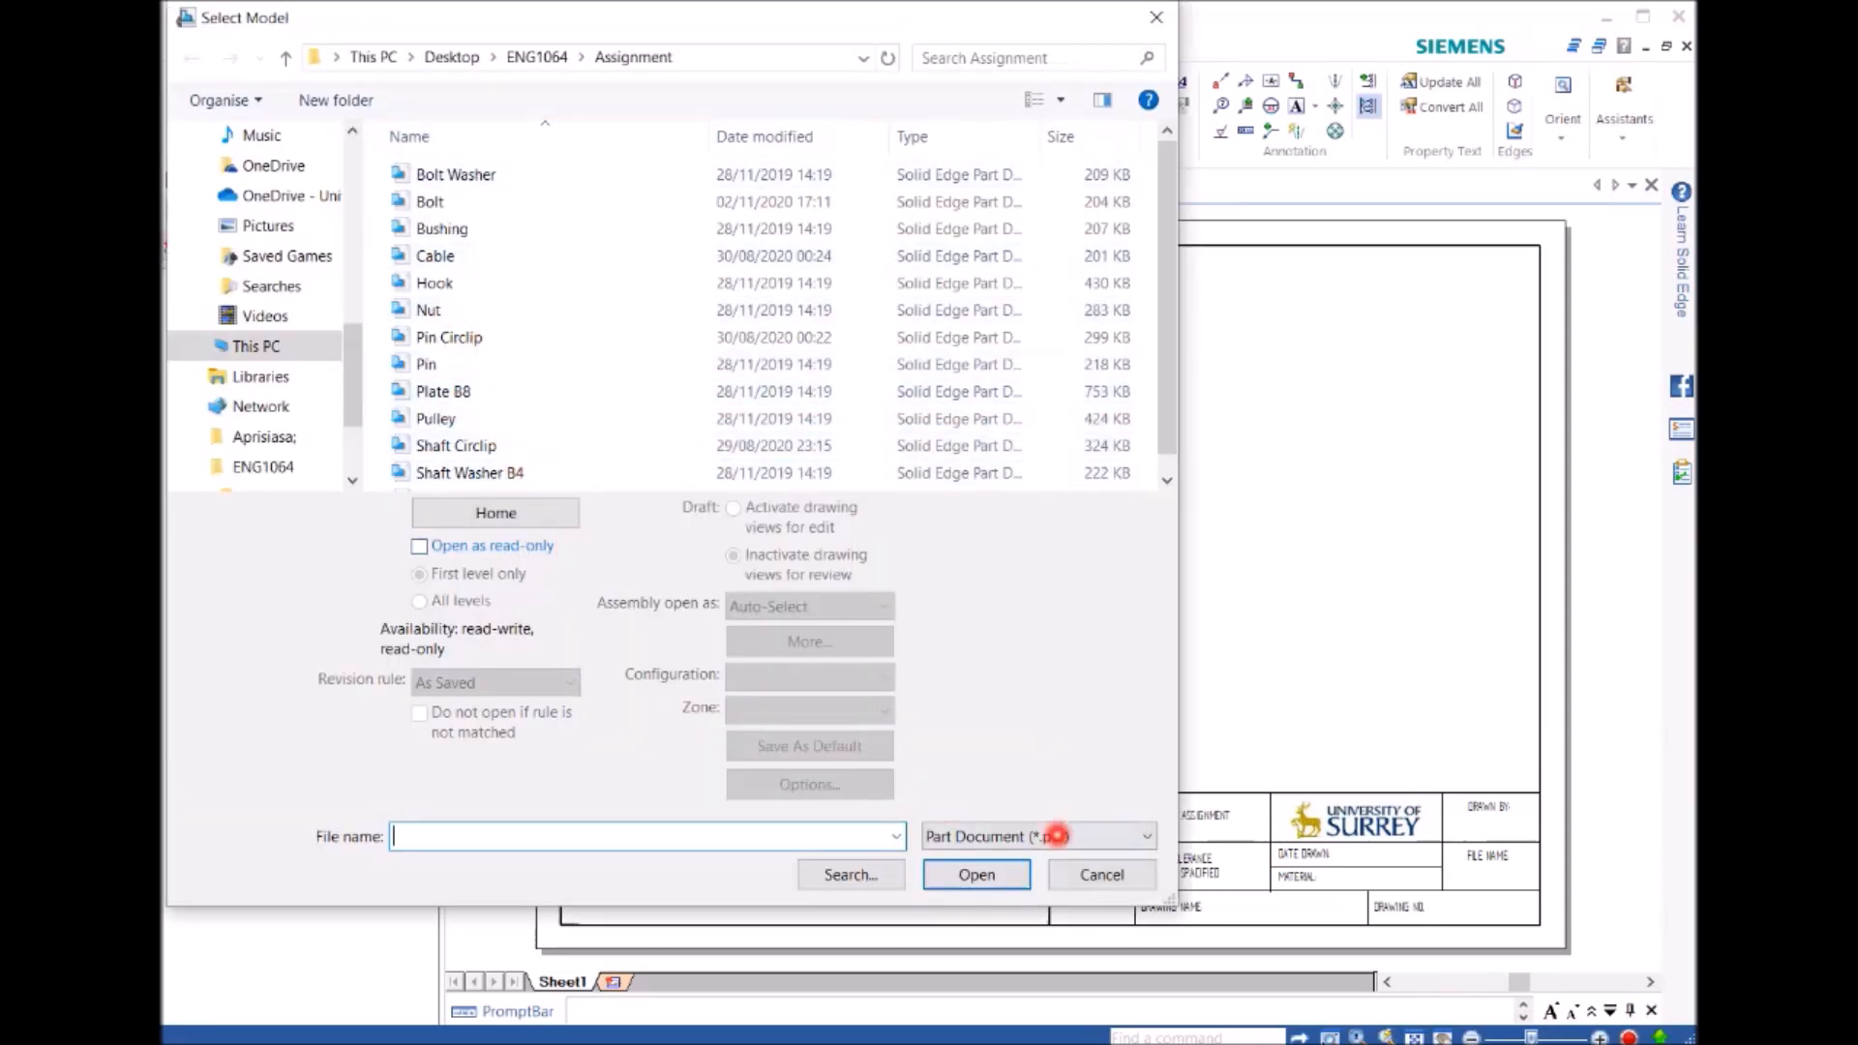
click(1120, 836)
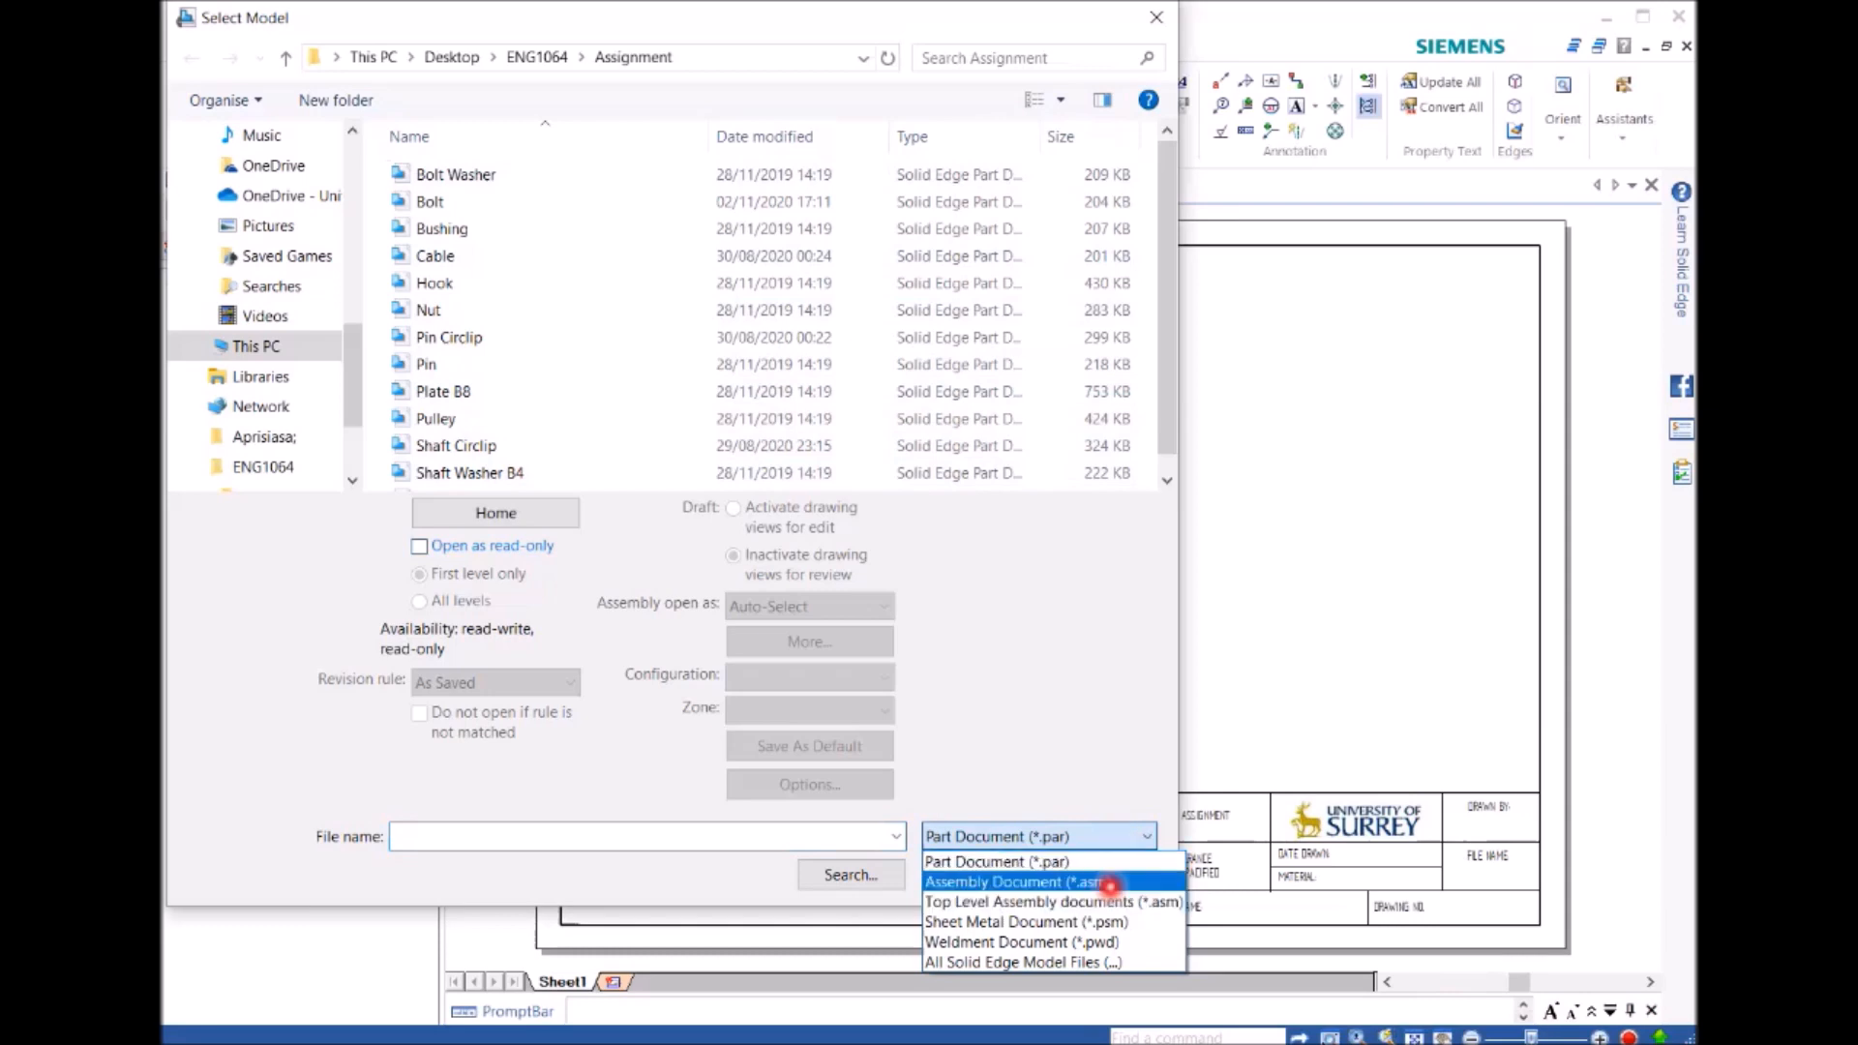
click(1110, 881)
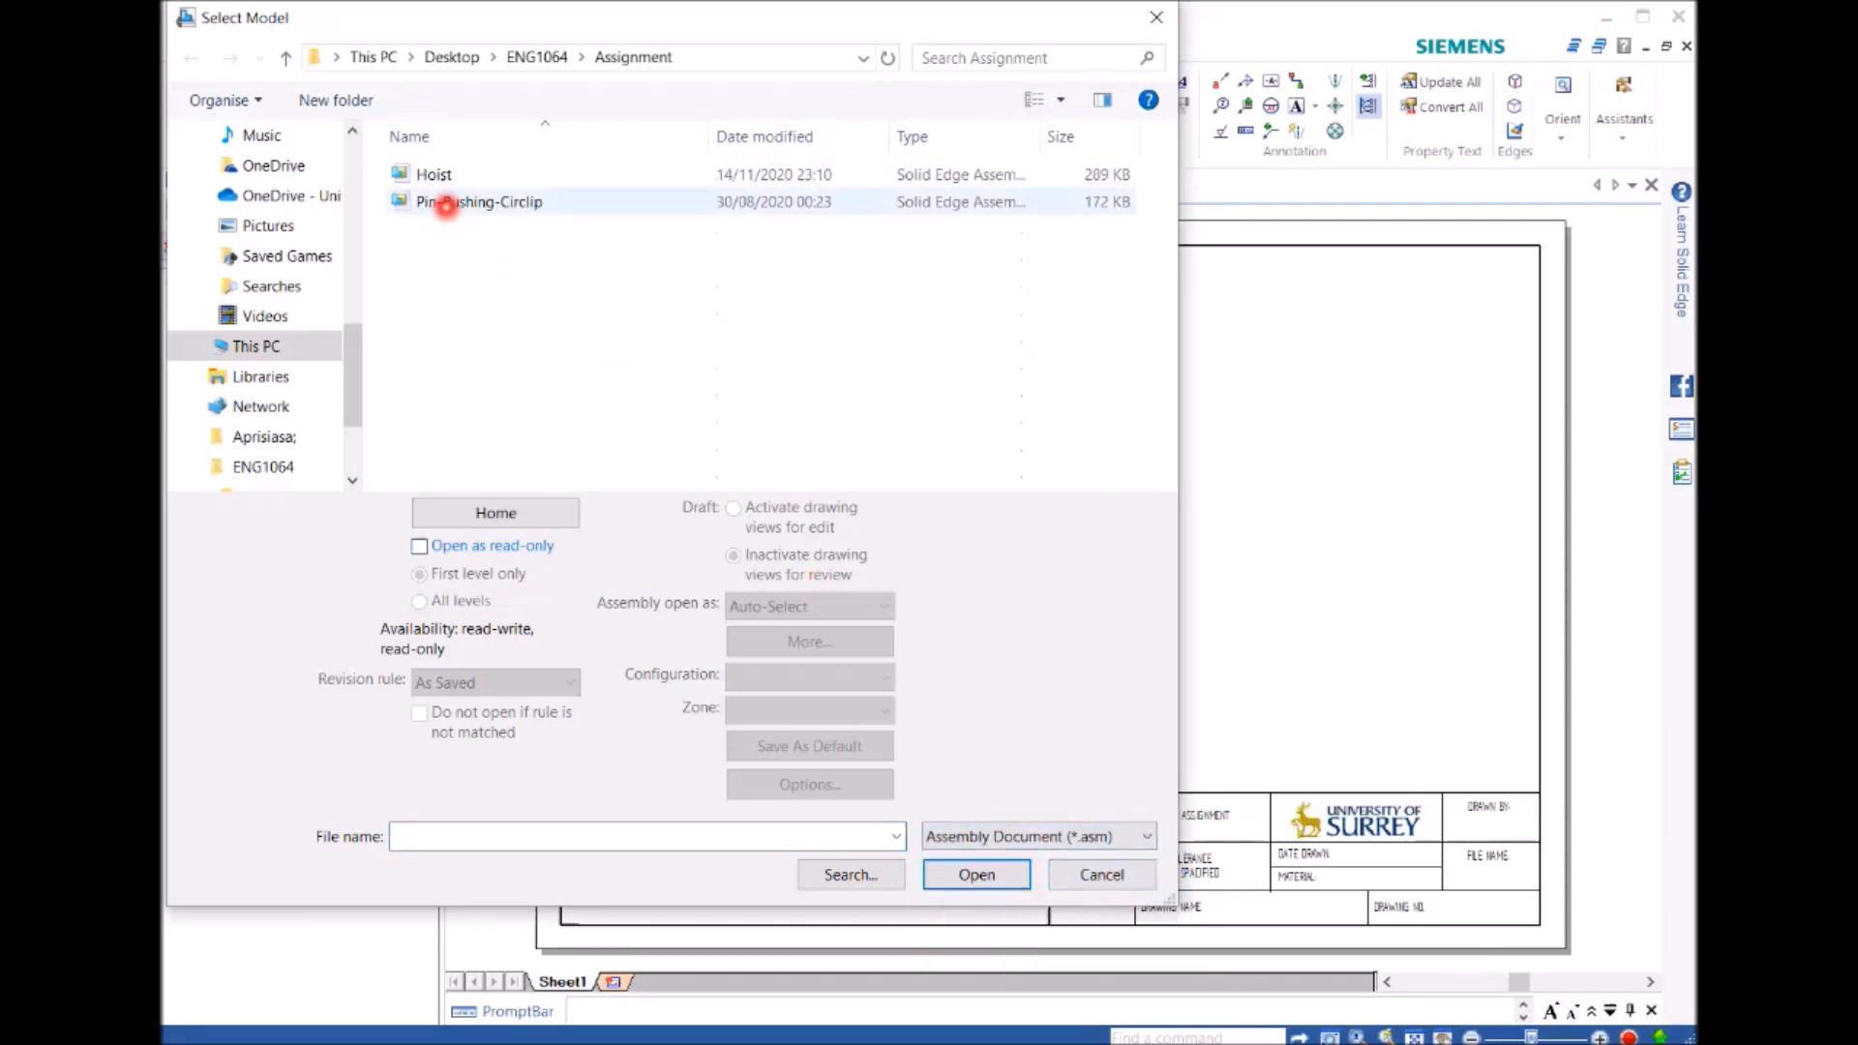
click(431, 201)
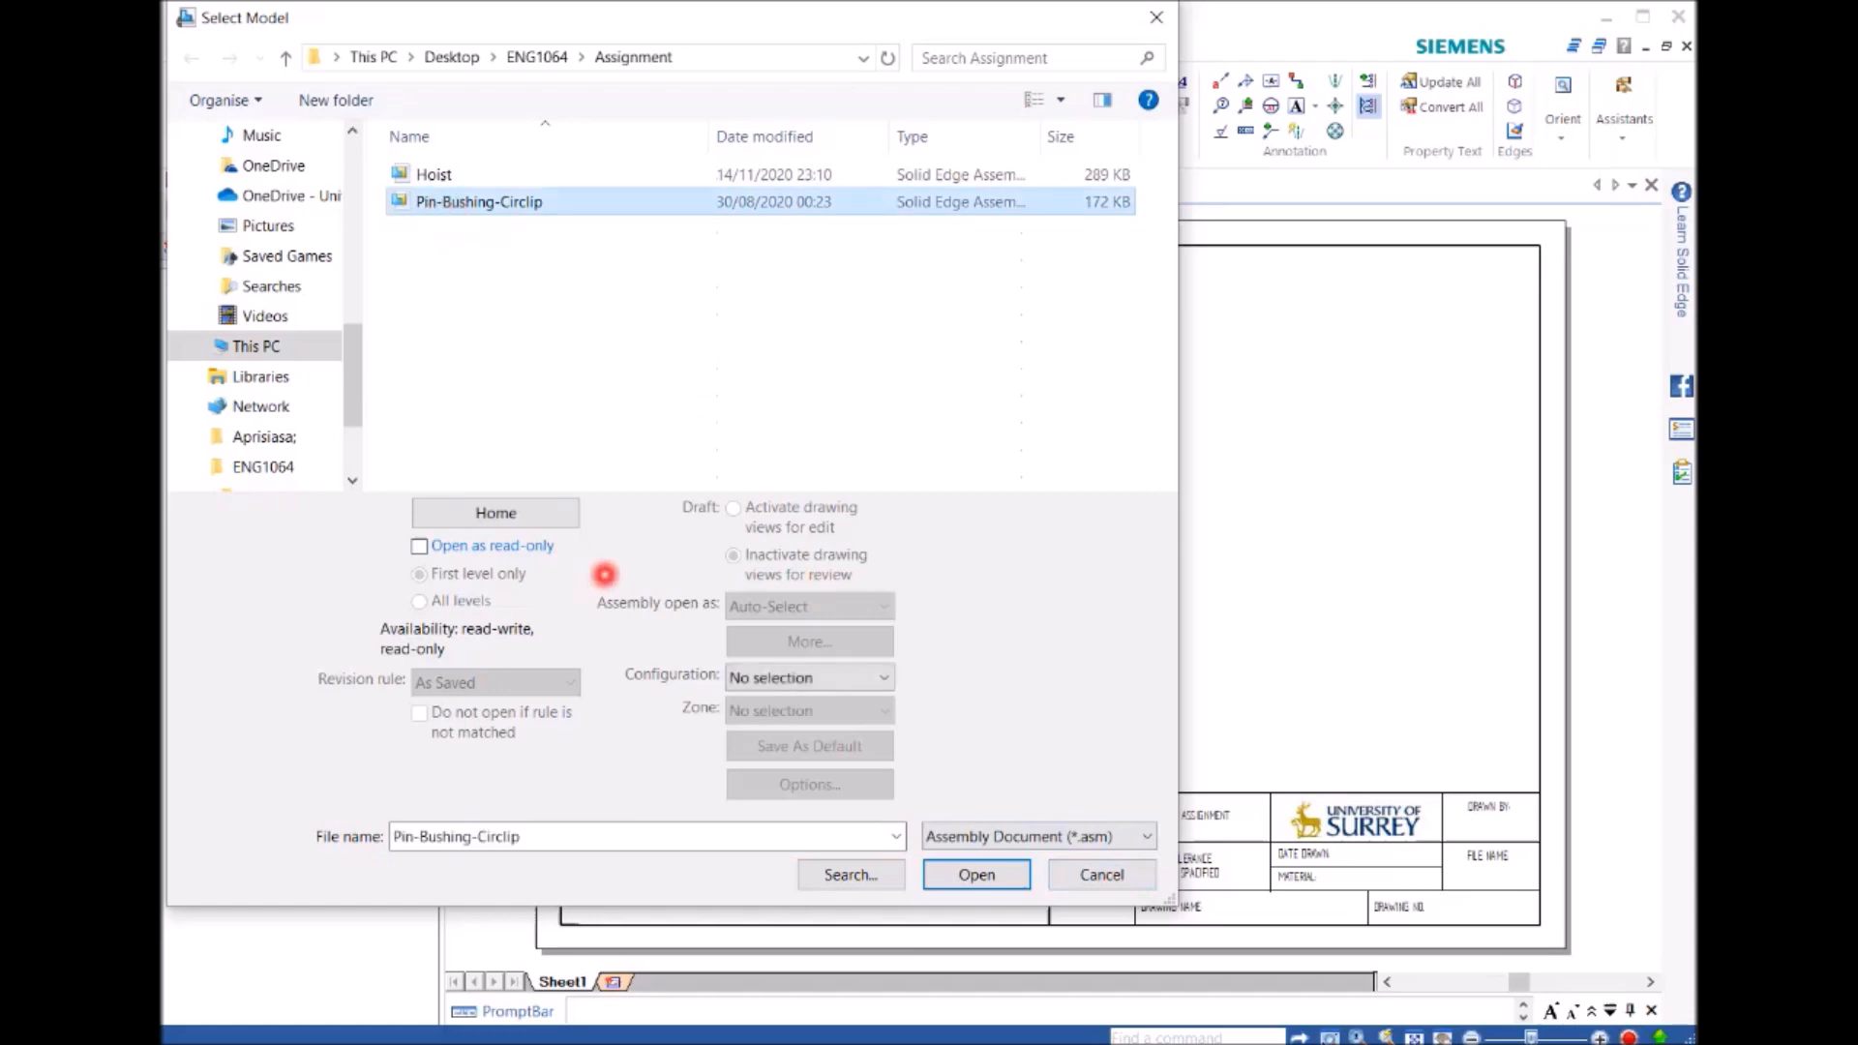
click(979, 887)
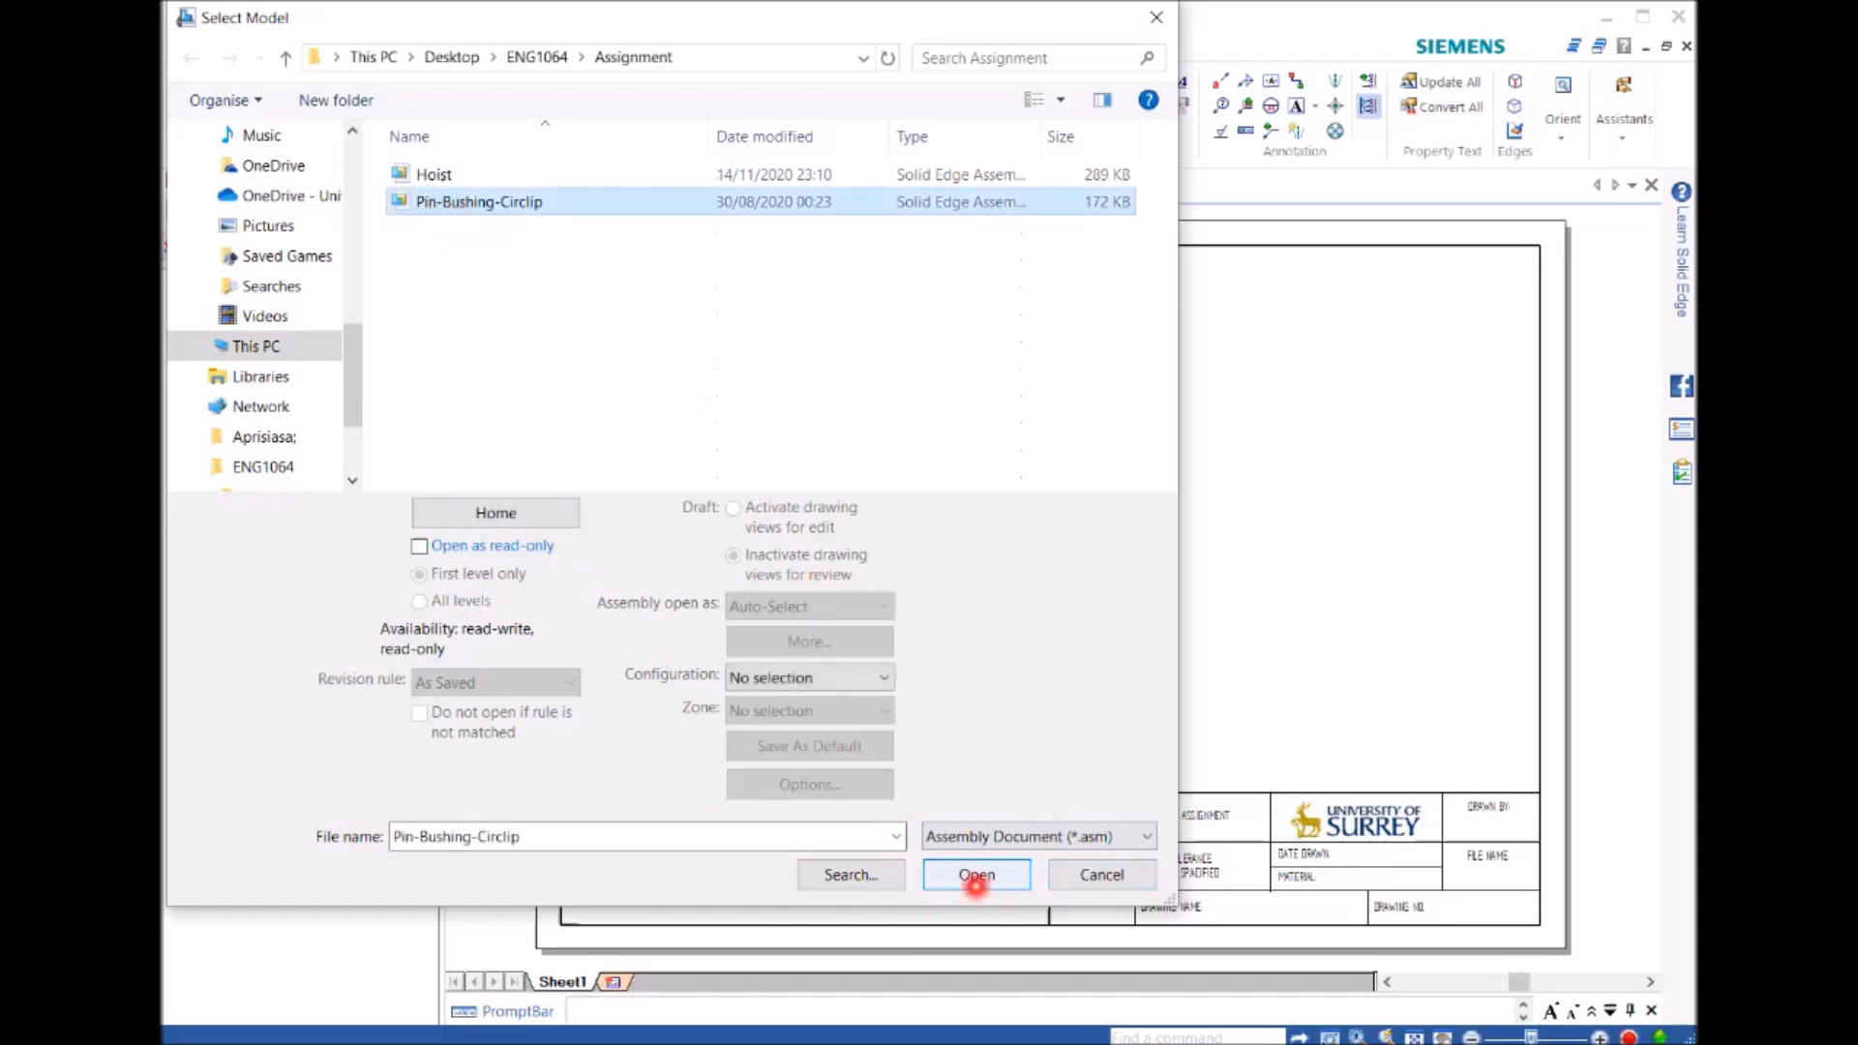
click(976, 876)
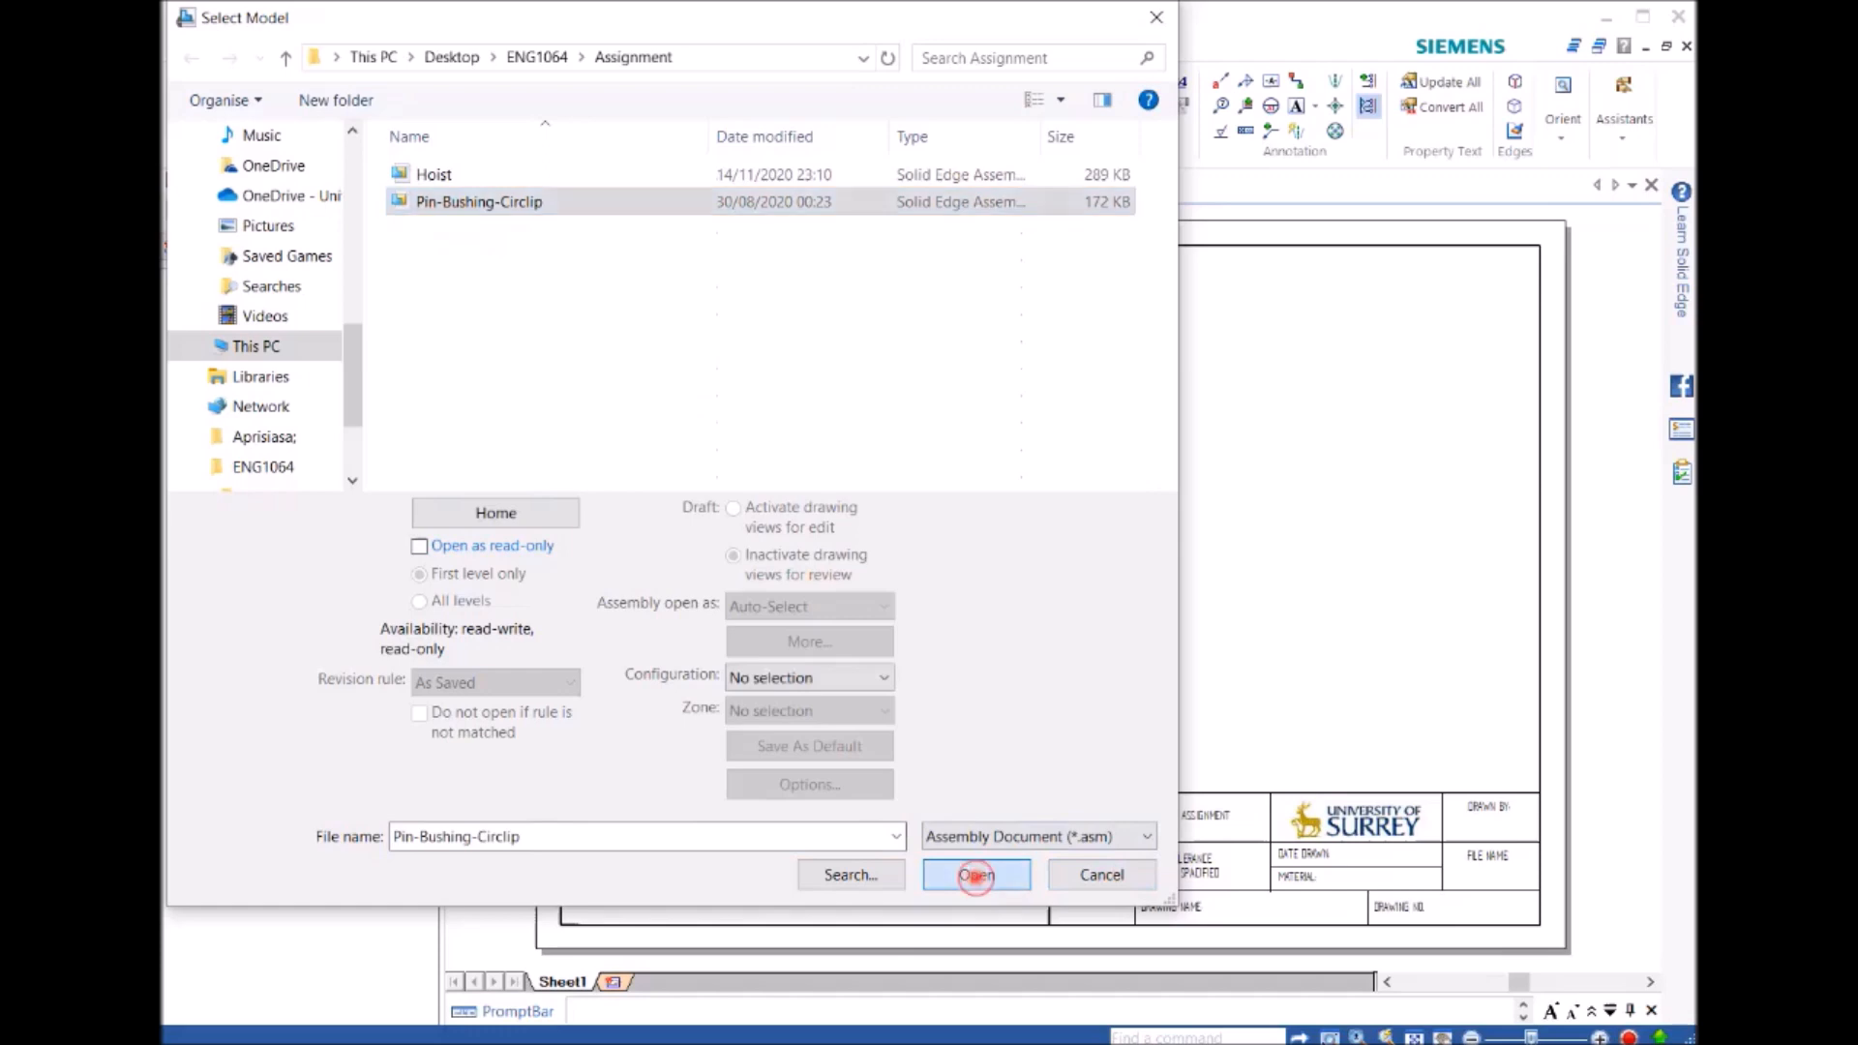
click(976, 876)
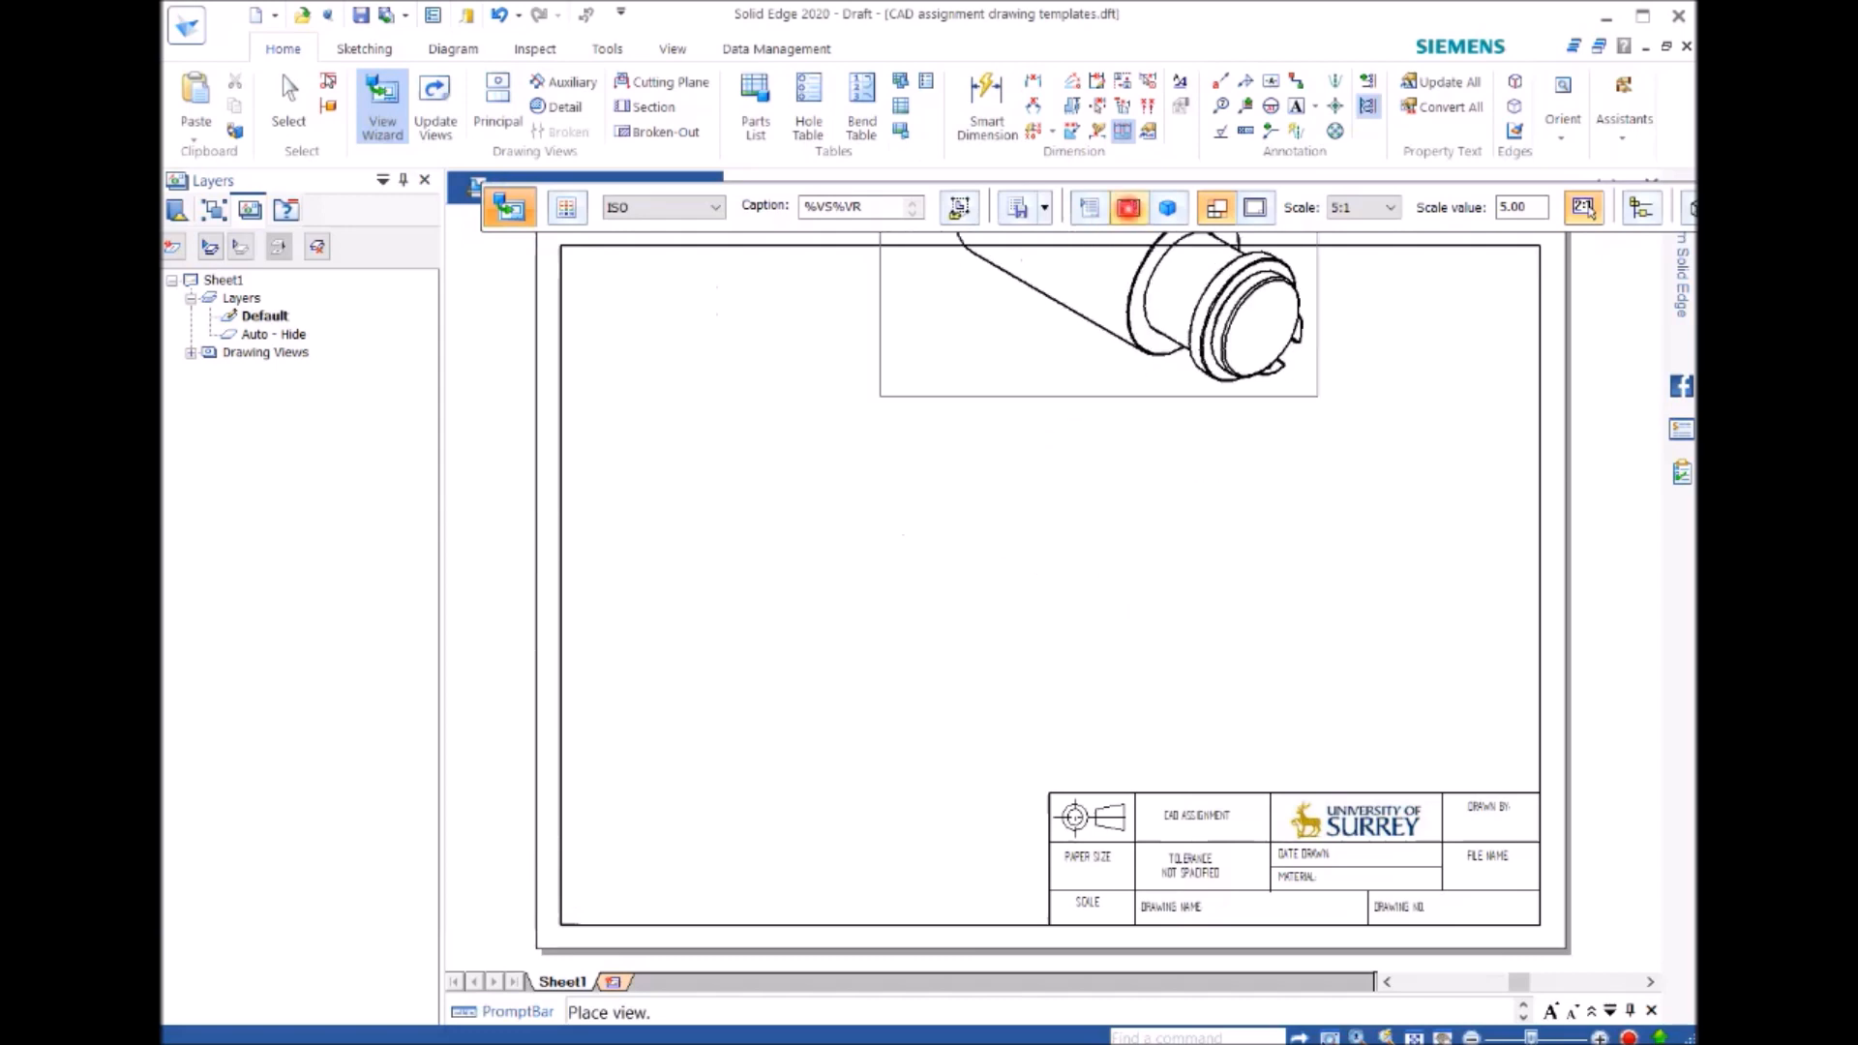
Step: Define the drawing view layout with front as the primary view, plus the principal view to its right and the lower-right pictorial view
click(959, 207)
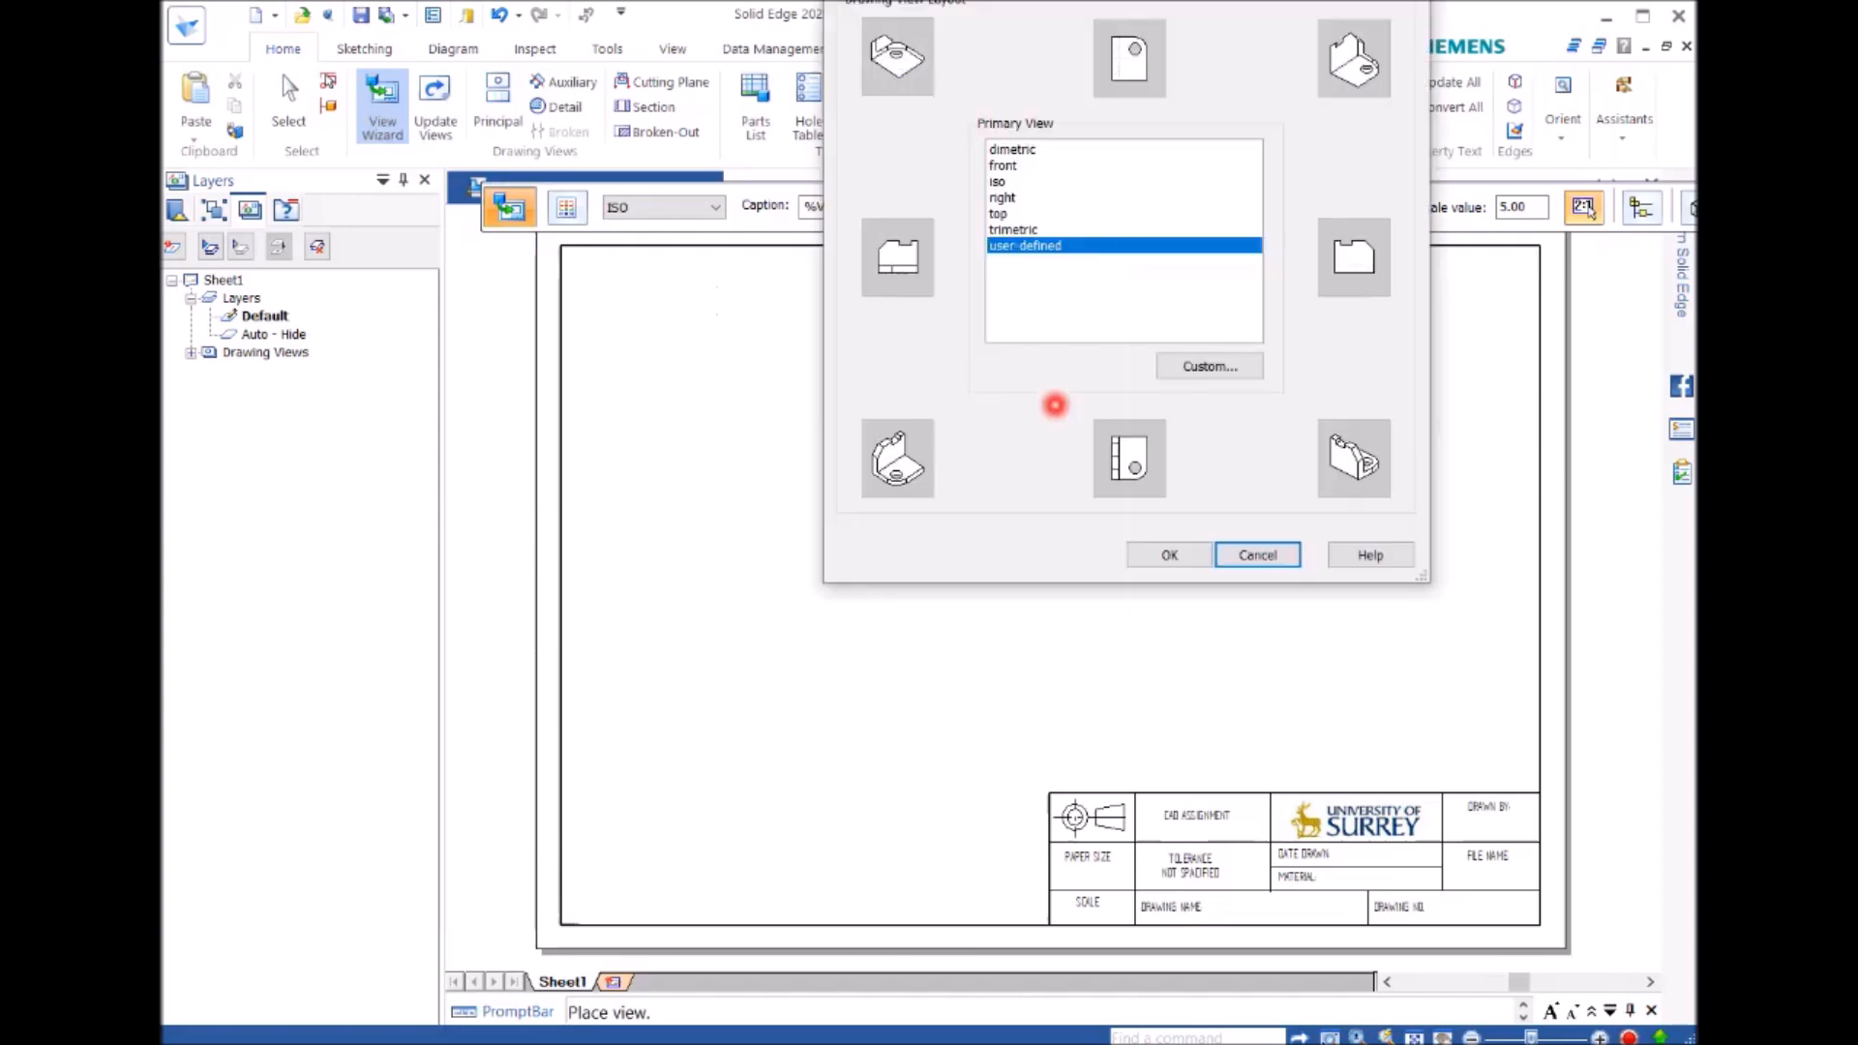
click(1006, 166)
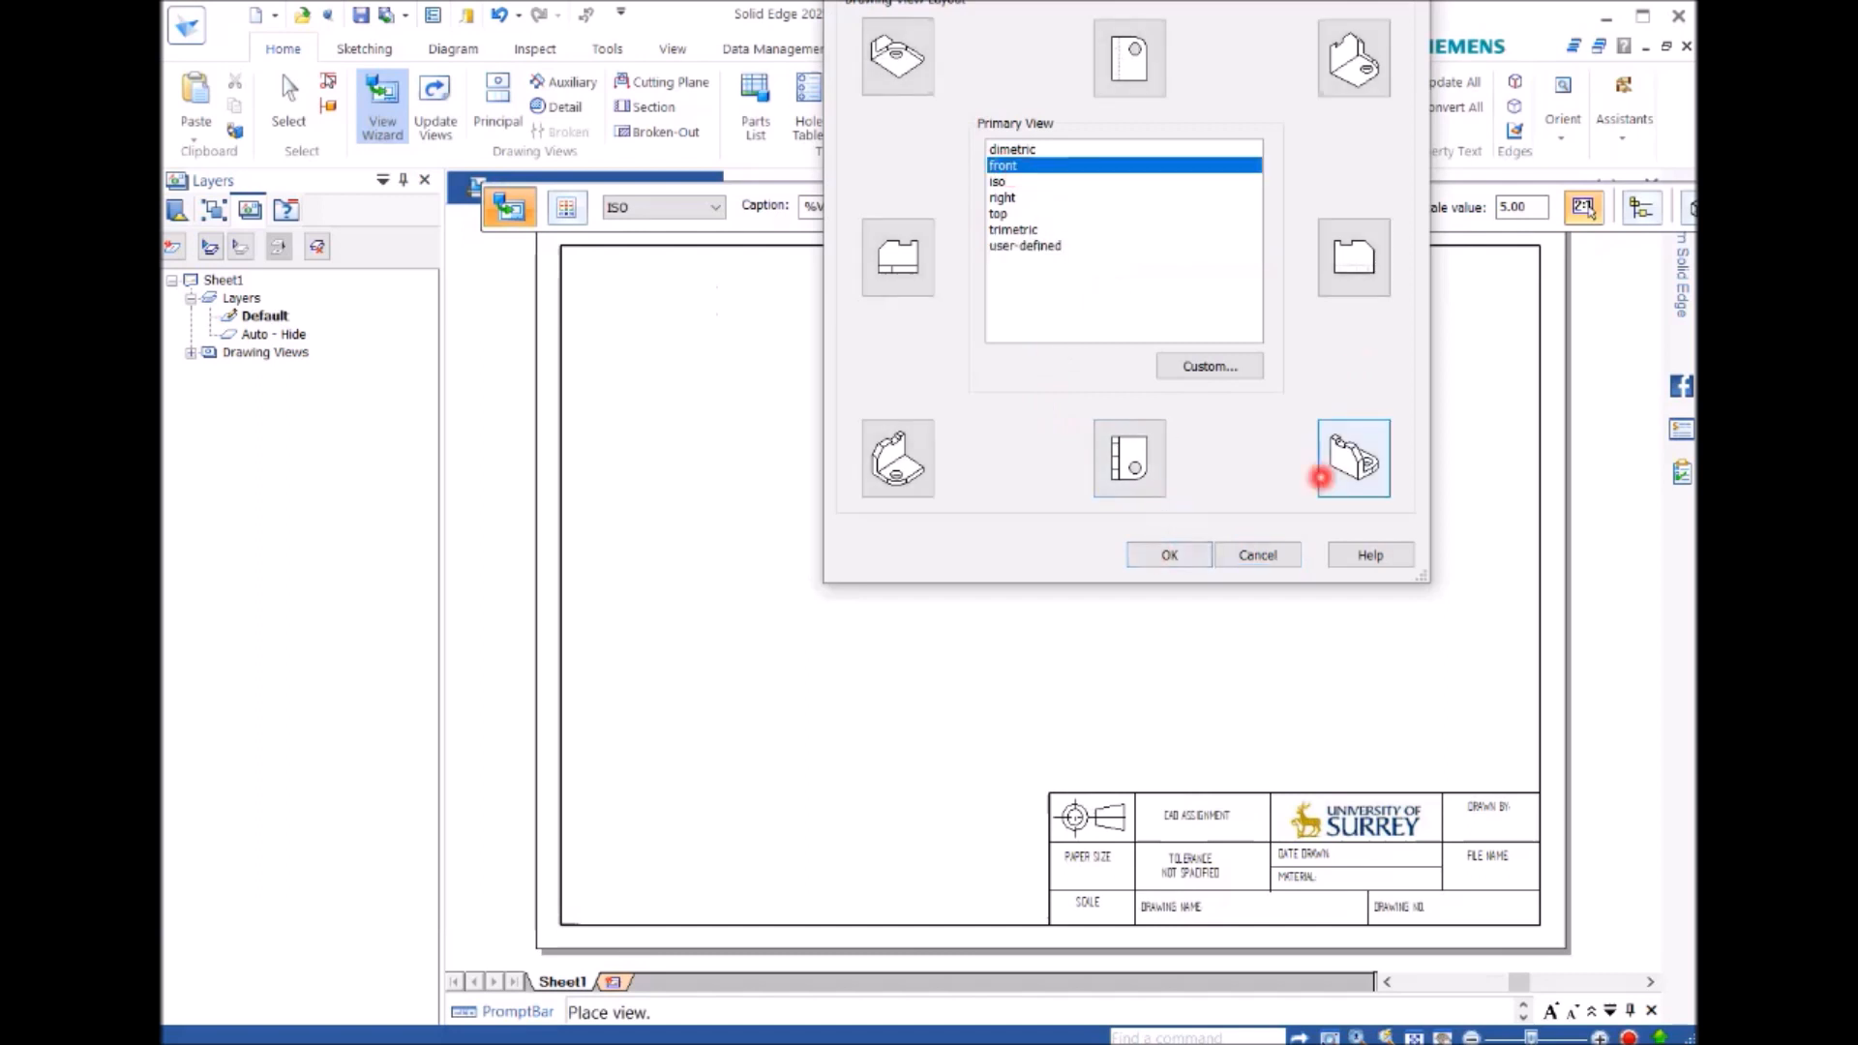
click(1223, 366)
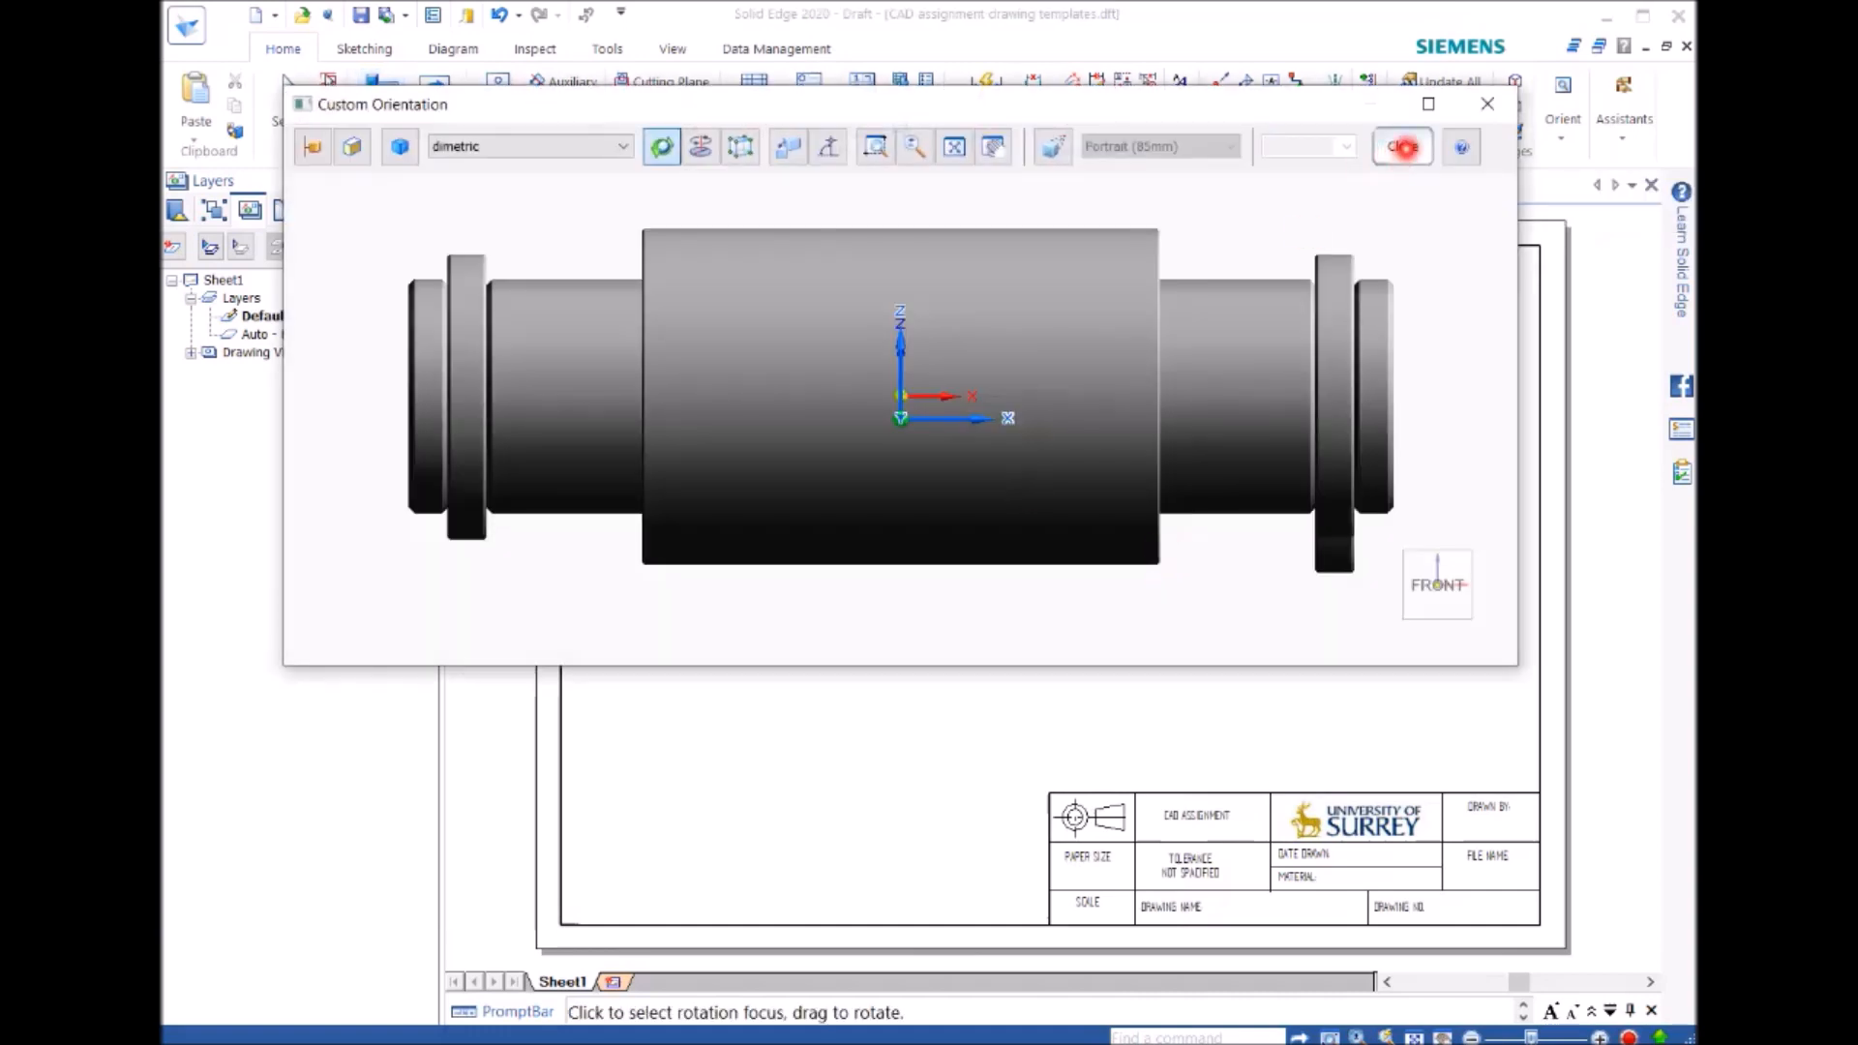
click(1404, 147)
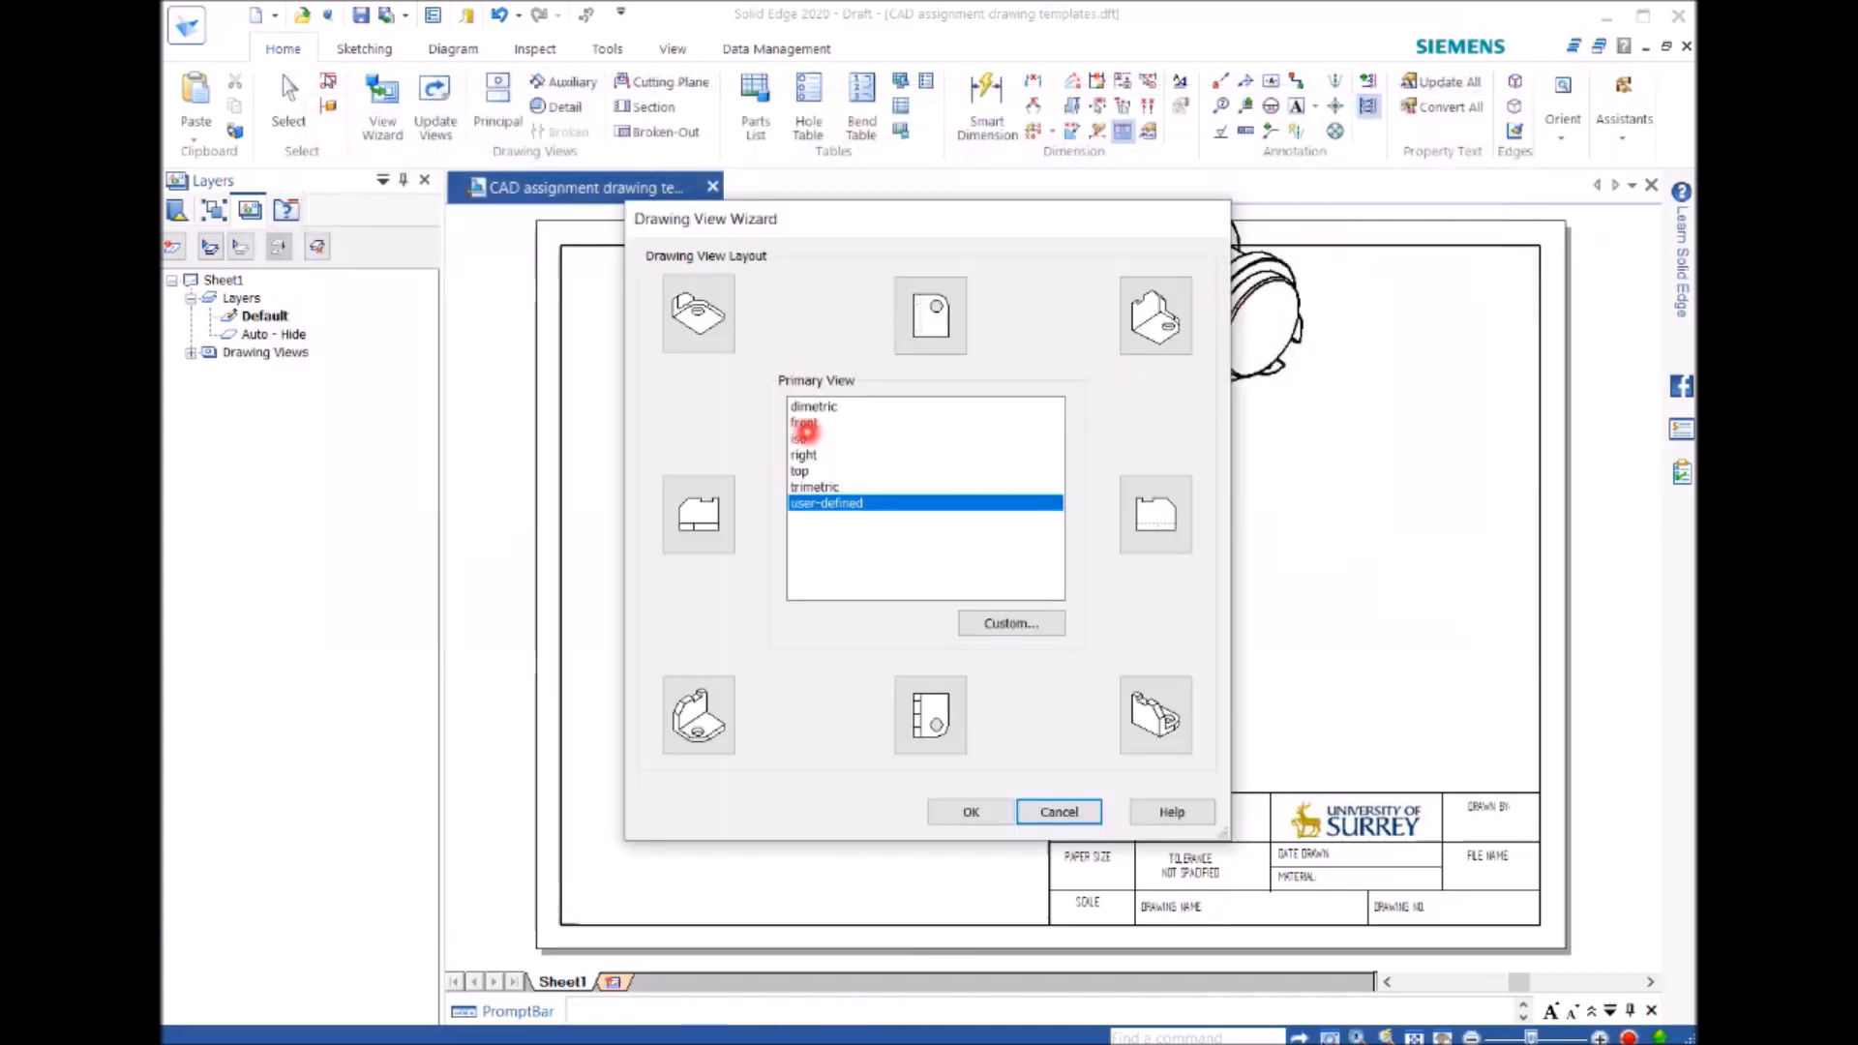
click(804, 426)
click(1158, 518)
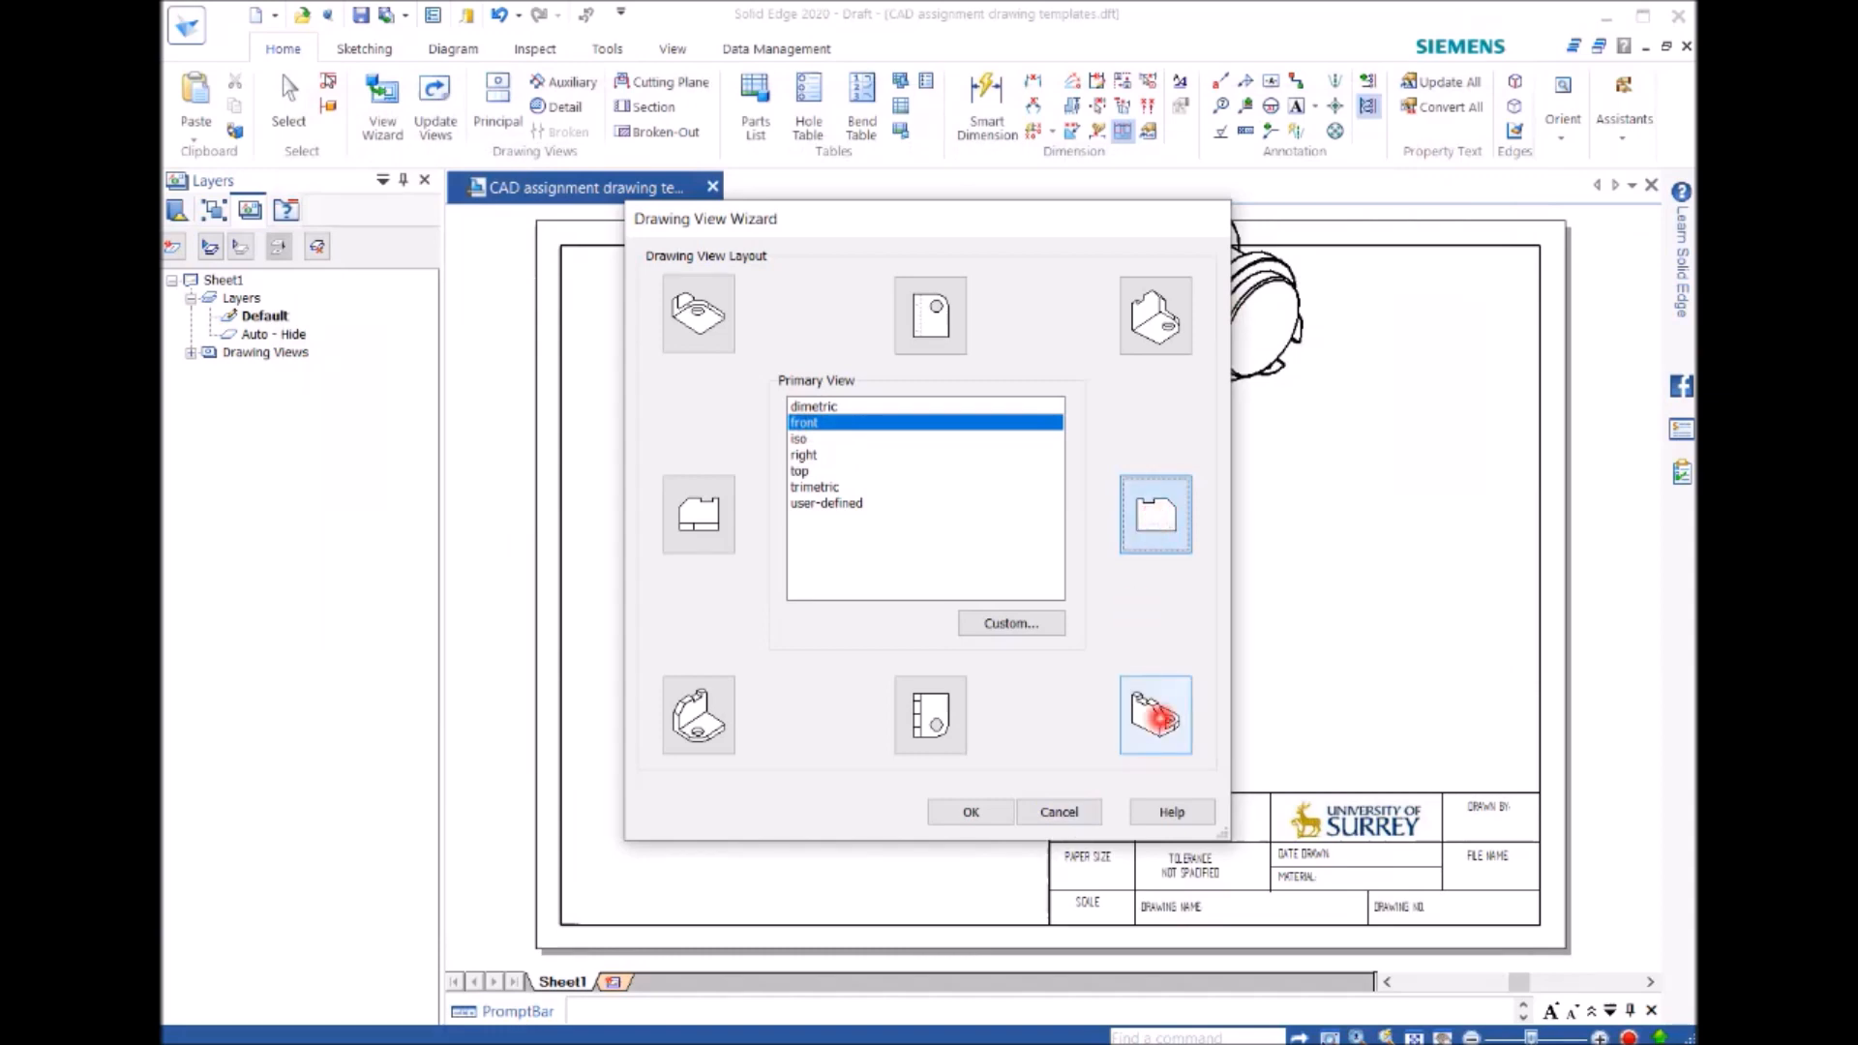
click(1161, 717)
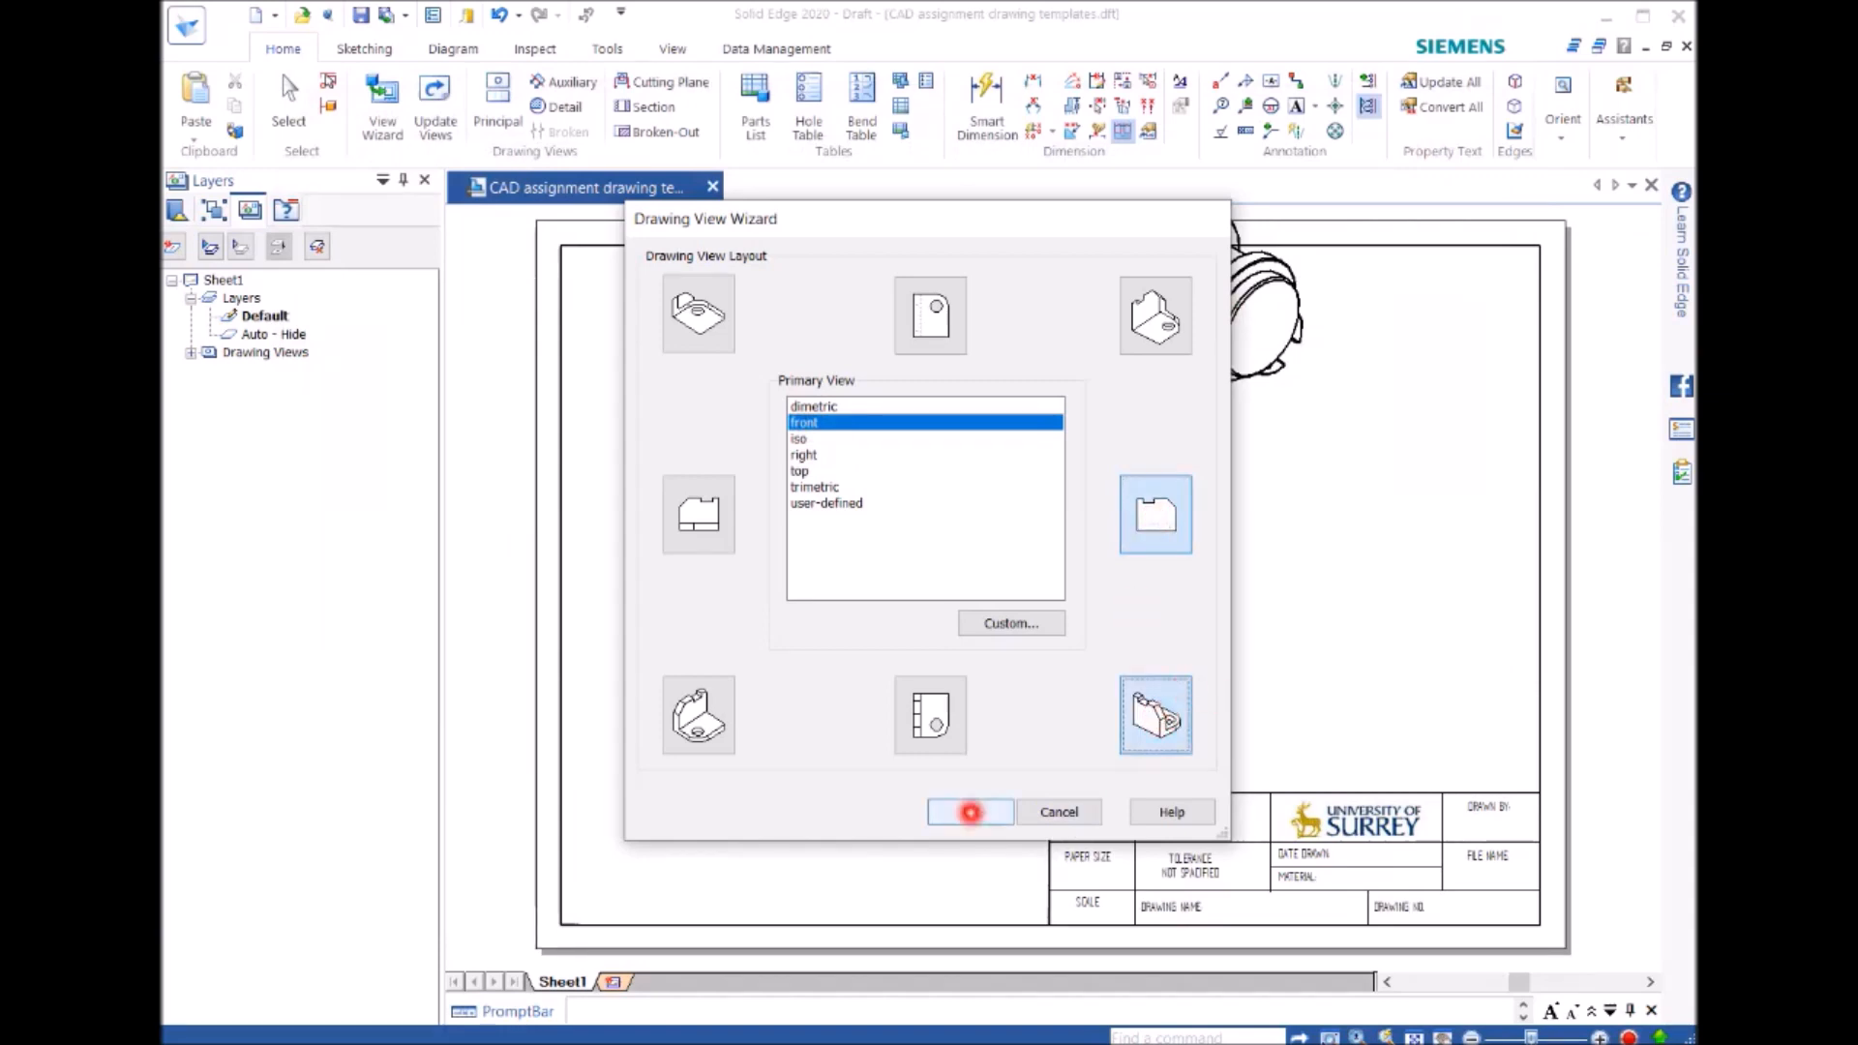
click(971, 812)
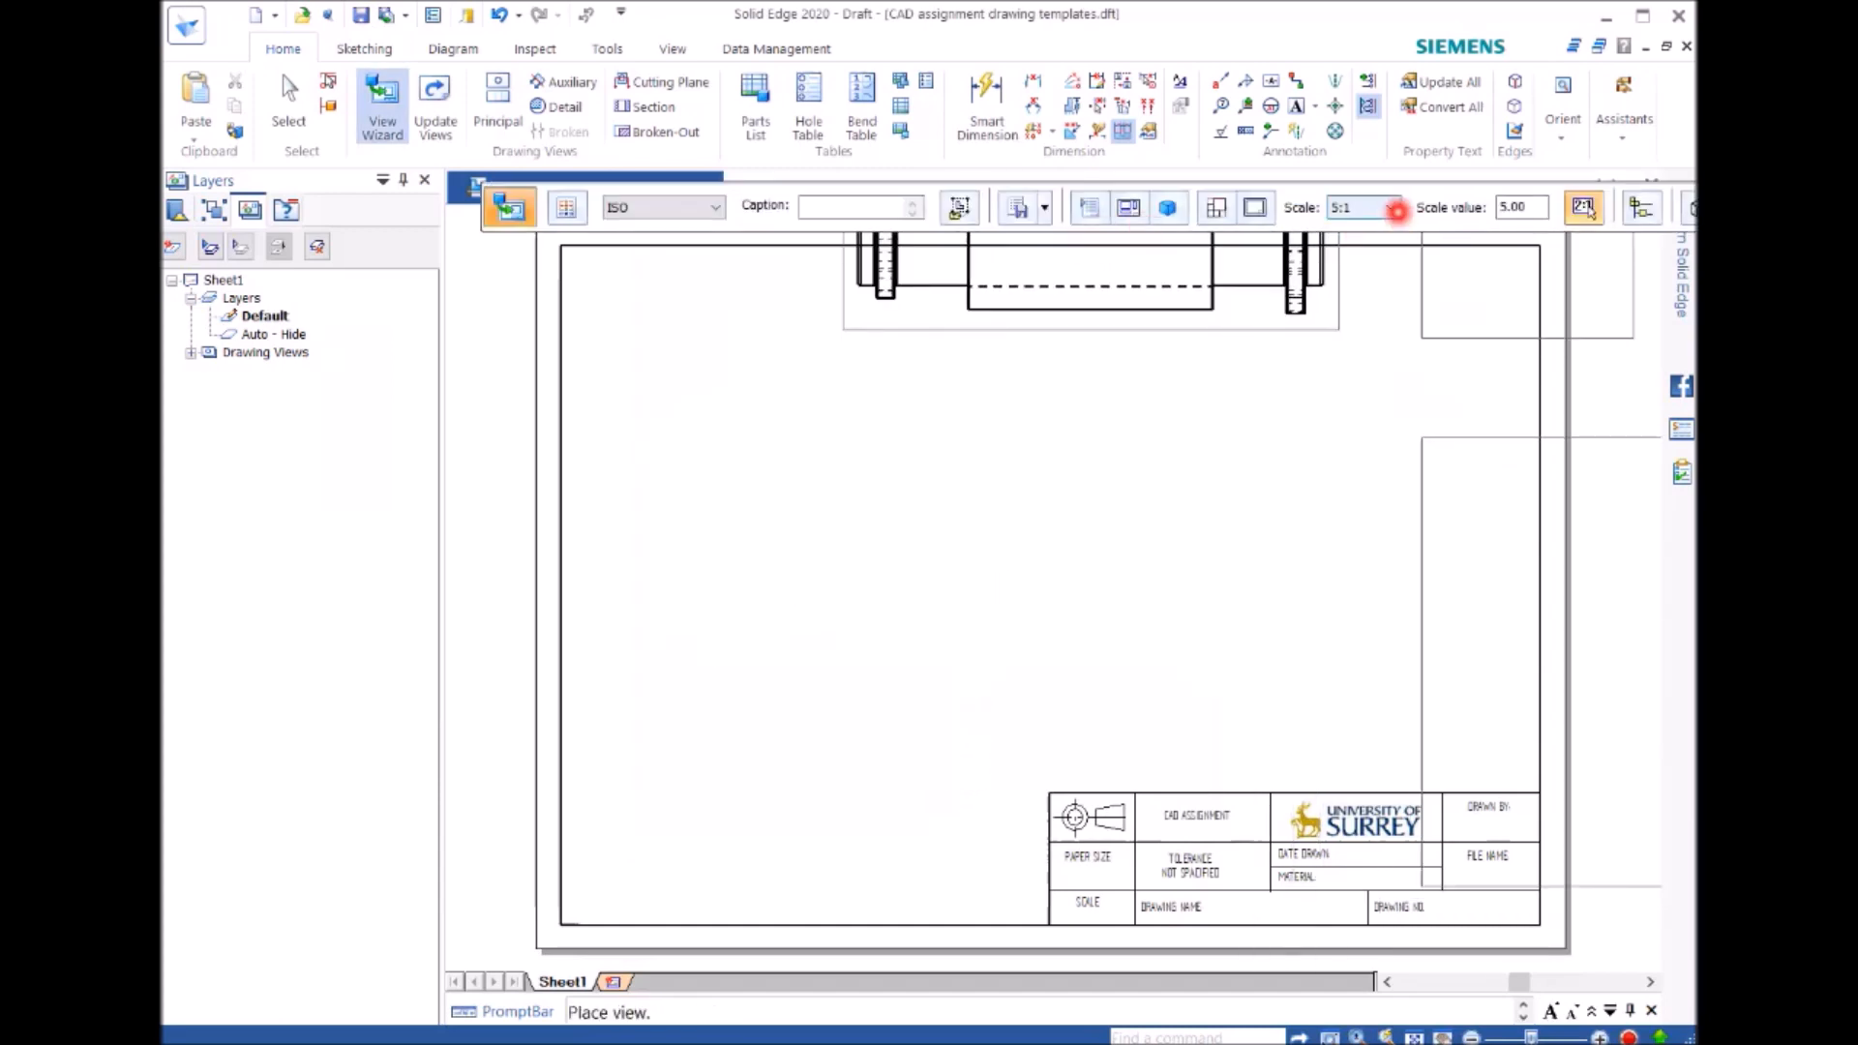
Step: Set the view scale to 2:1 and place the three views with the front view in the upper middle of the sheet
click(1393, 208)
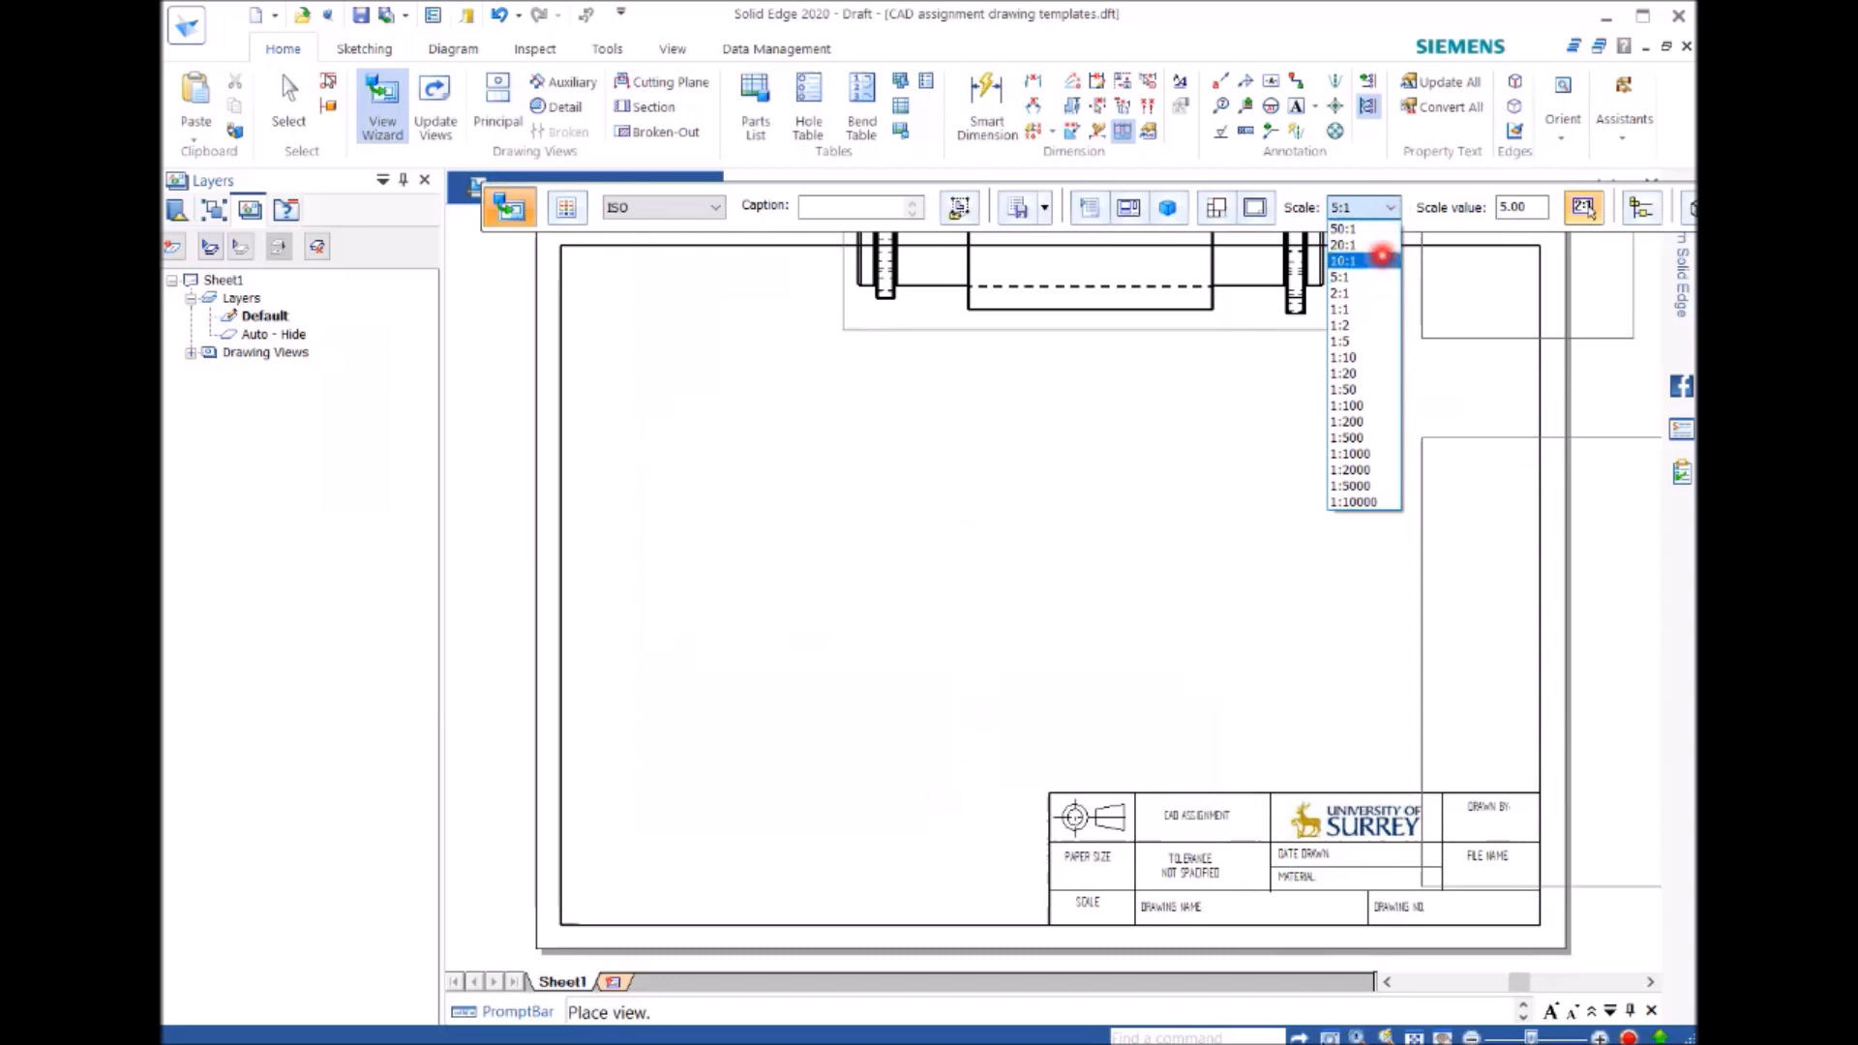
click(1369, 293)
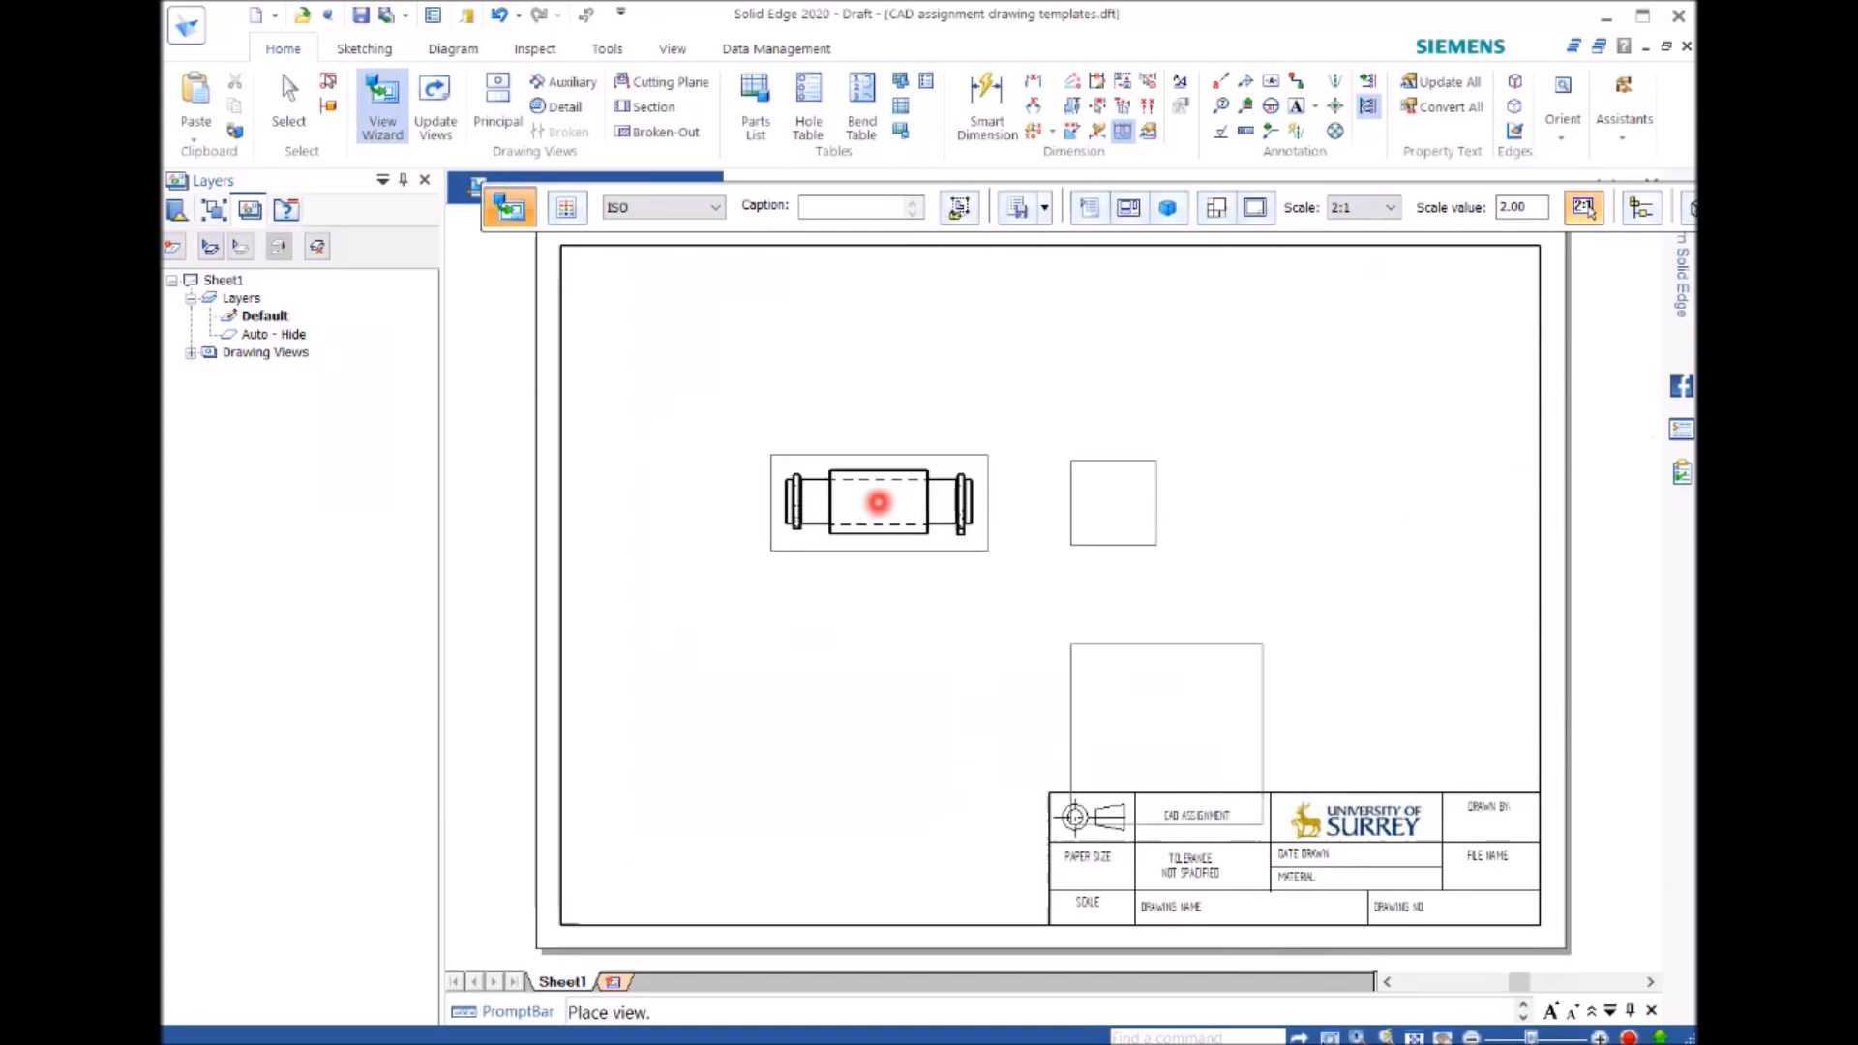
click(877, 501)
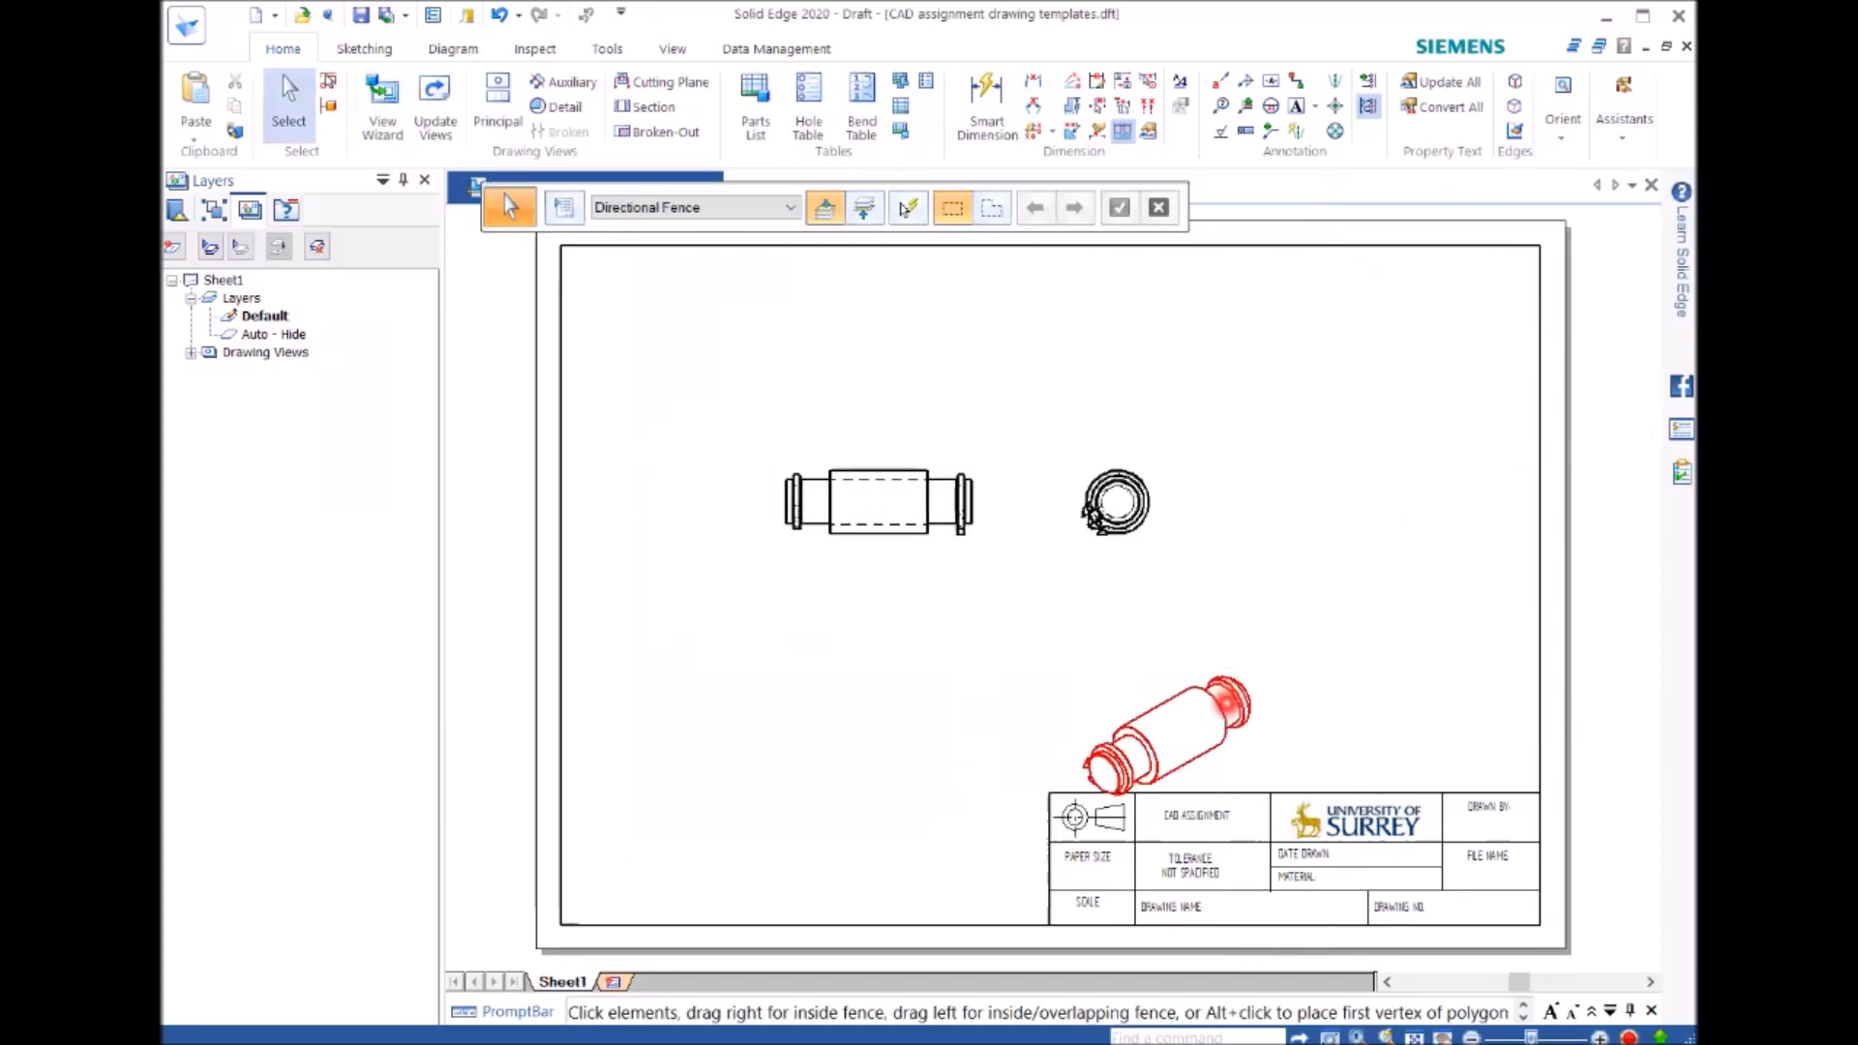
Step: Move the pictorial view clear of the title block into the empty lower-left area of the sheet
click(1222, 703)
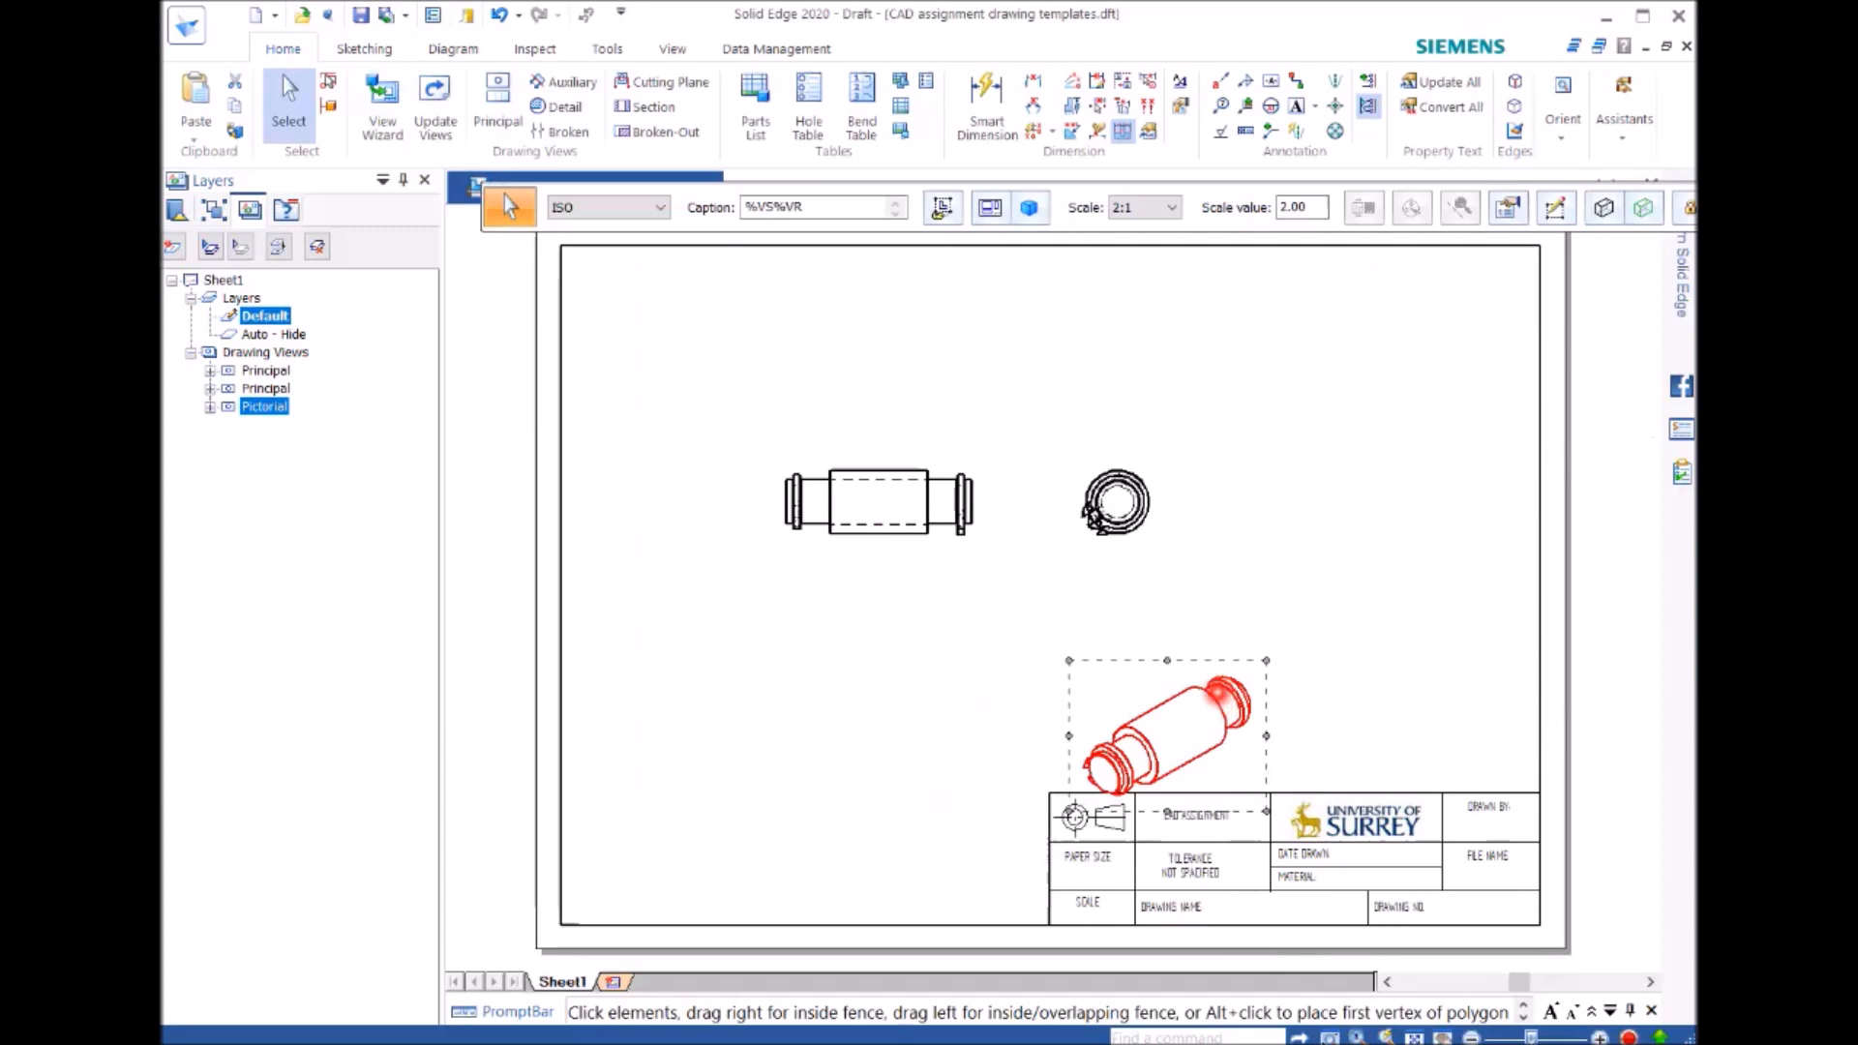
drag(1186, 664, 1366, 585)
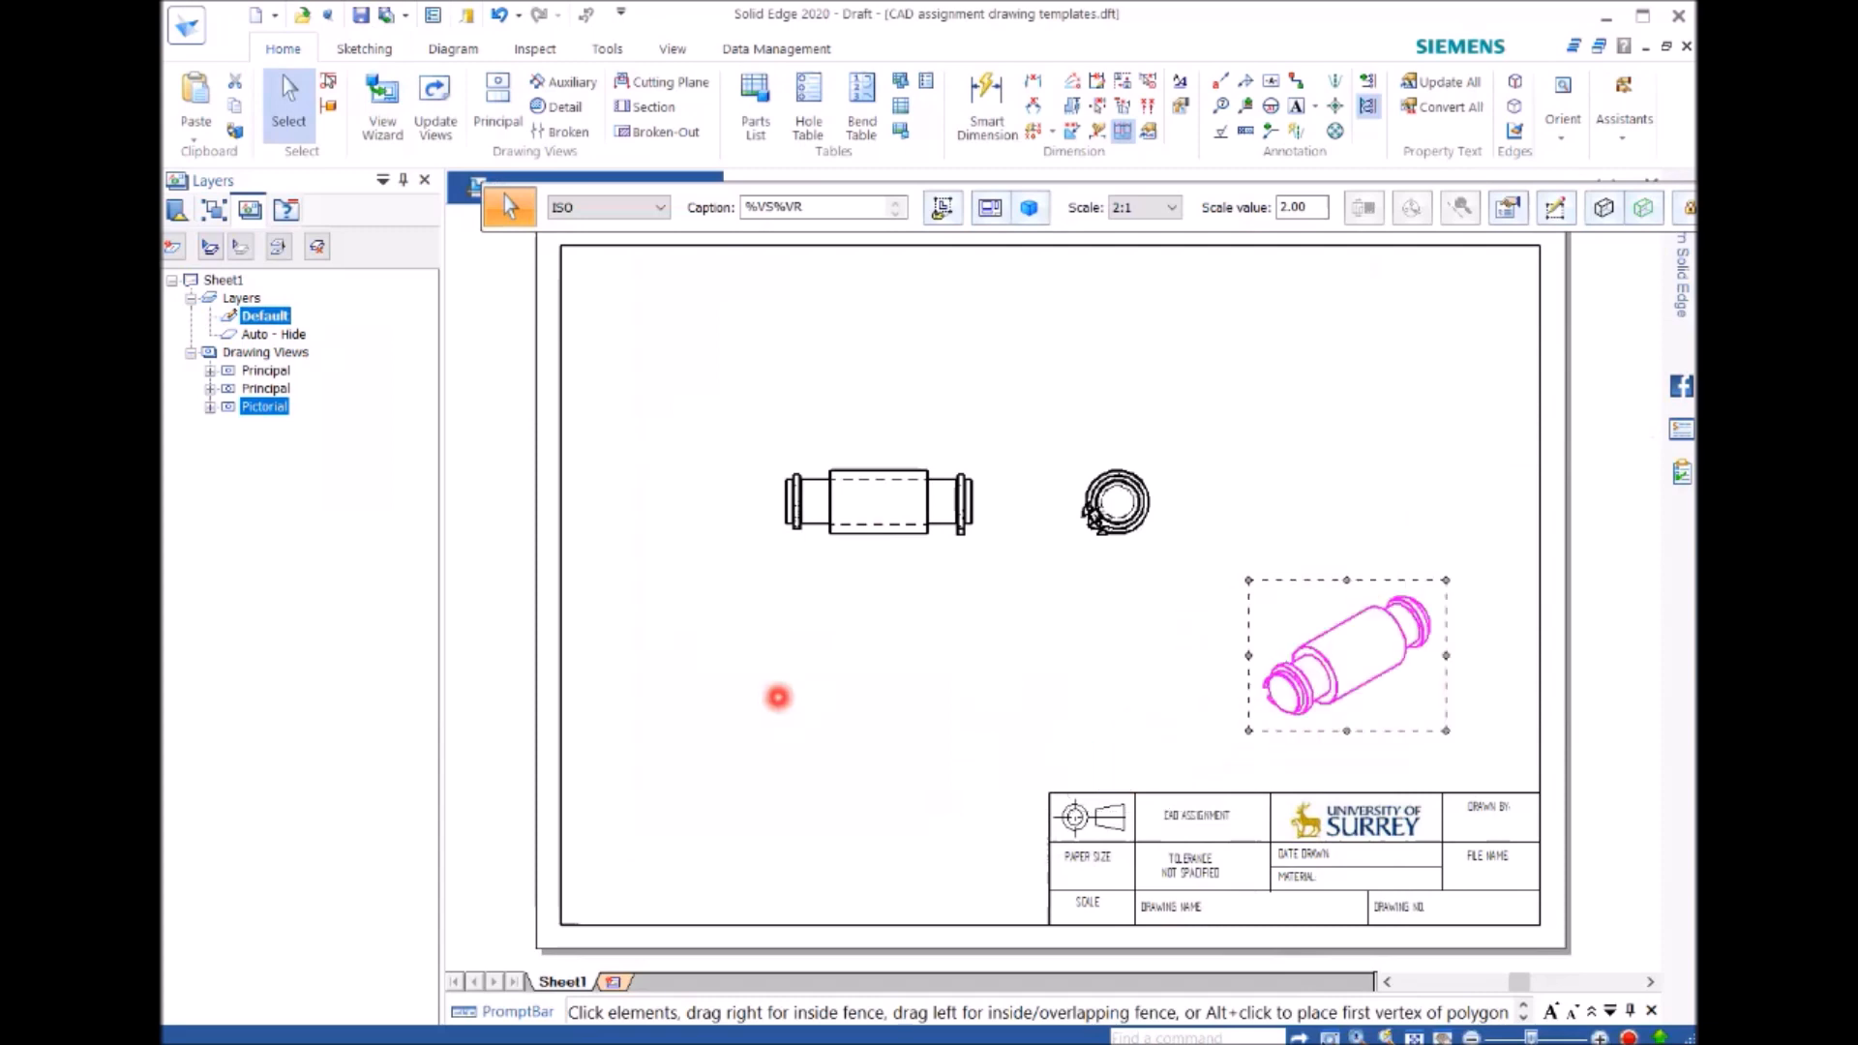
drag(1329, 653, 762, 725)
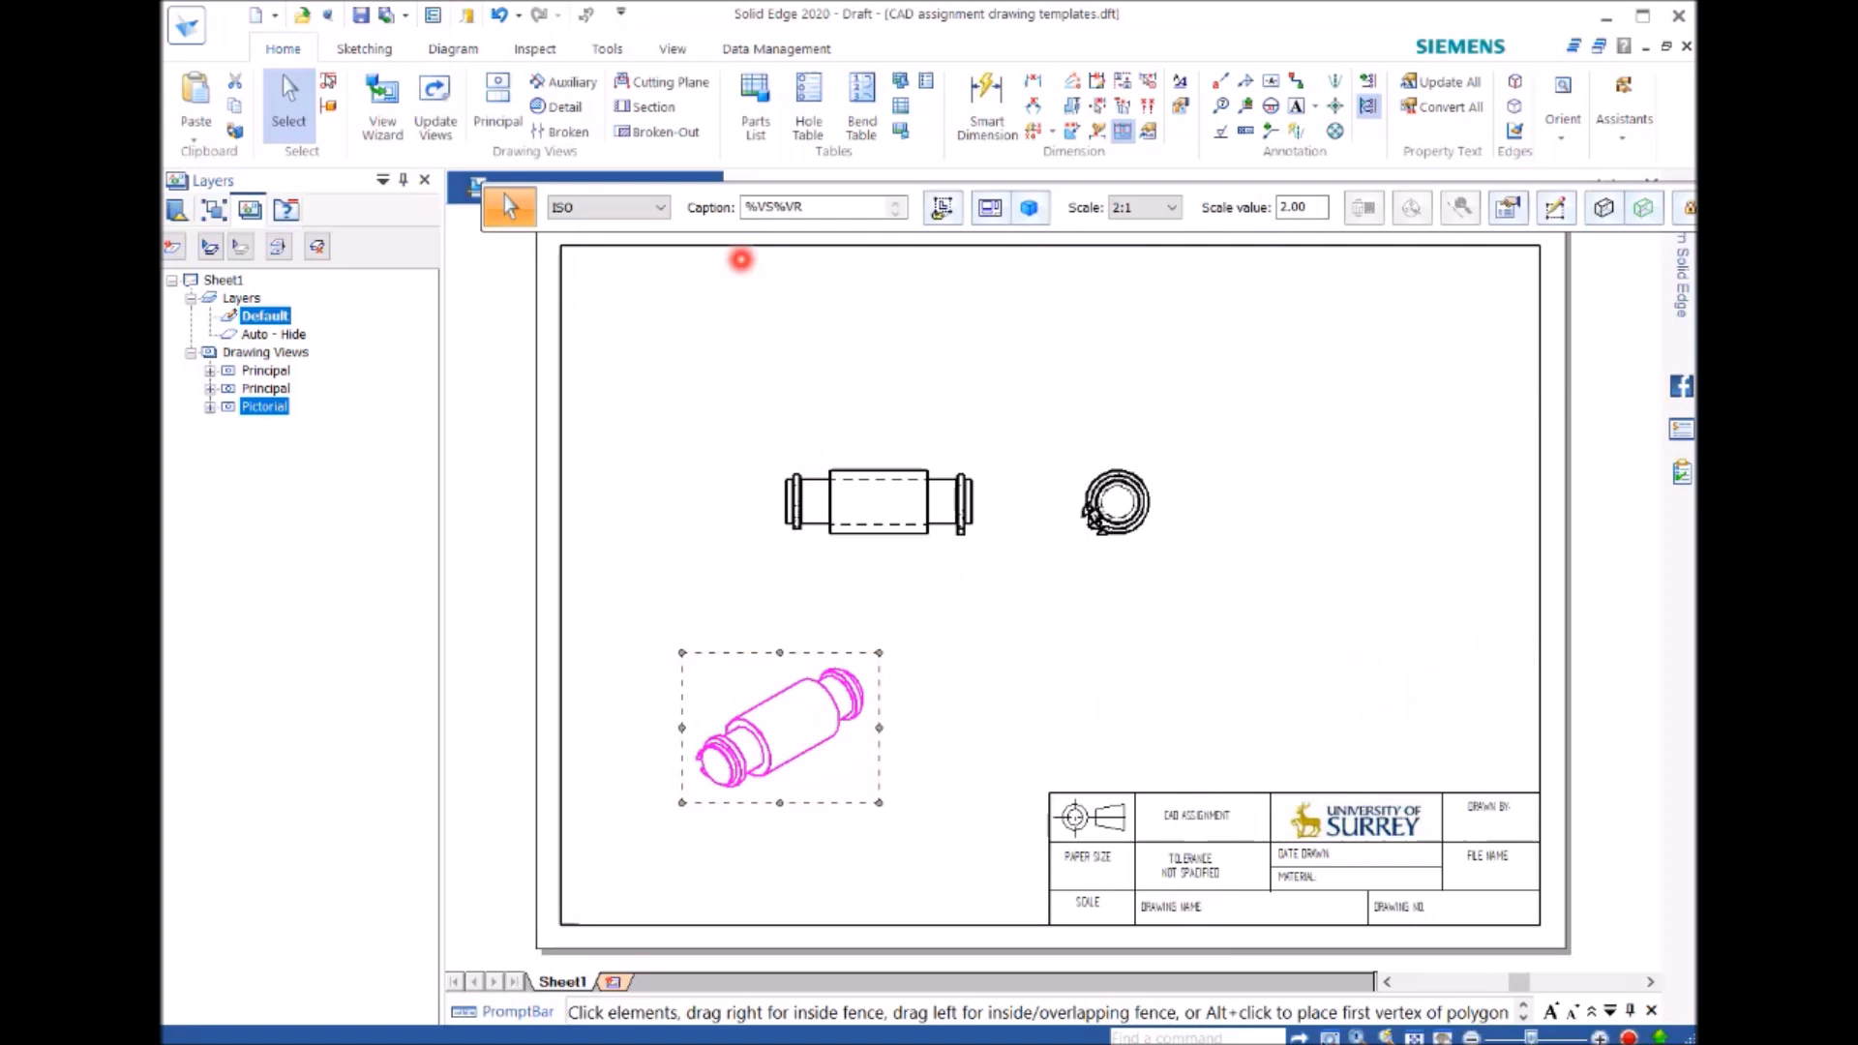
Step: Start a parts list from the front view and turn off the item count for the balloons' lower text
click(753, 102)
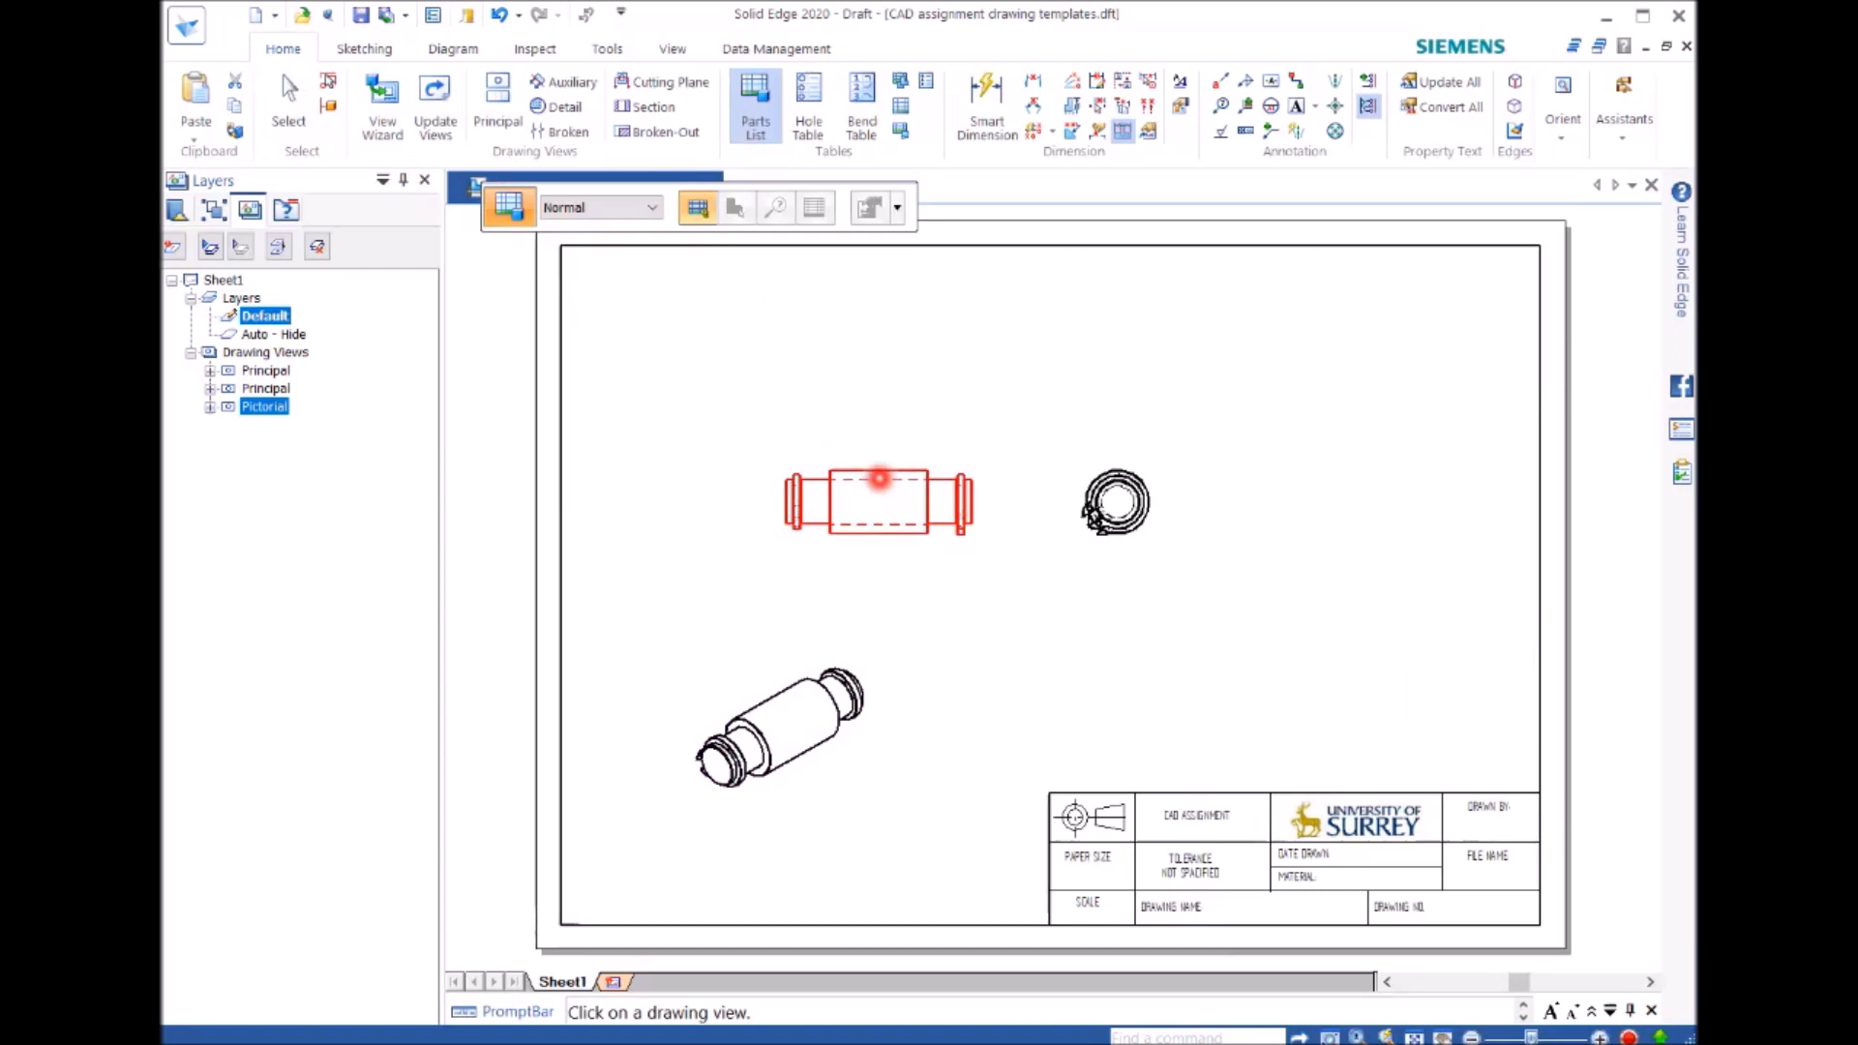
click(878, 478)
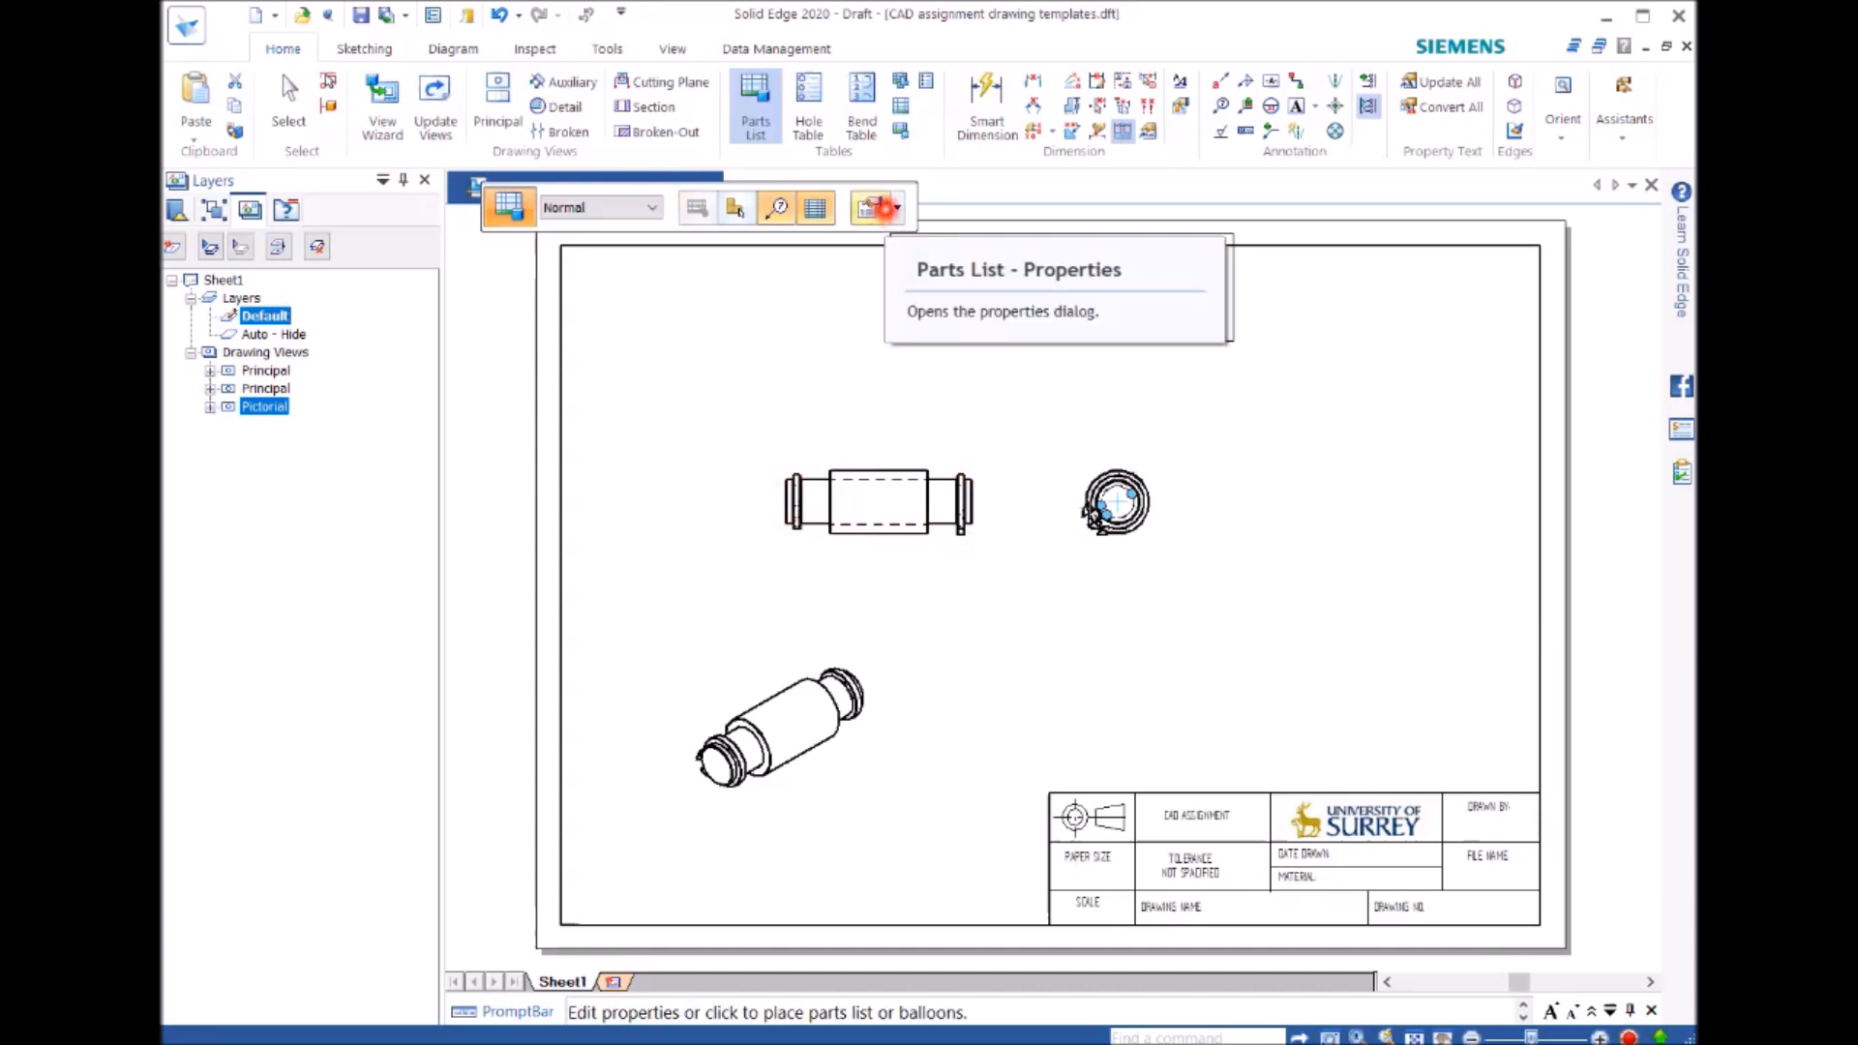
click(883, 207)
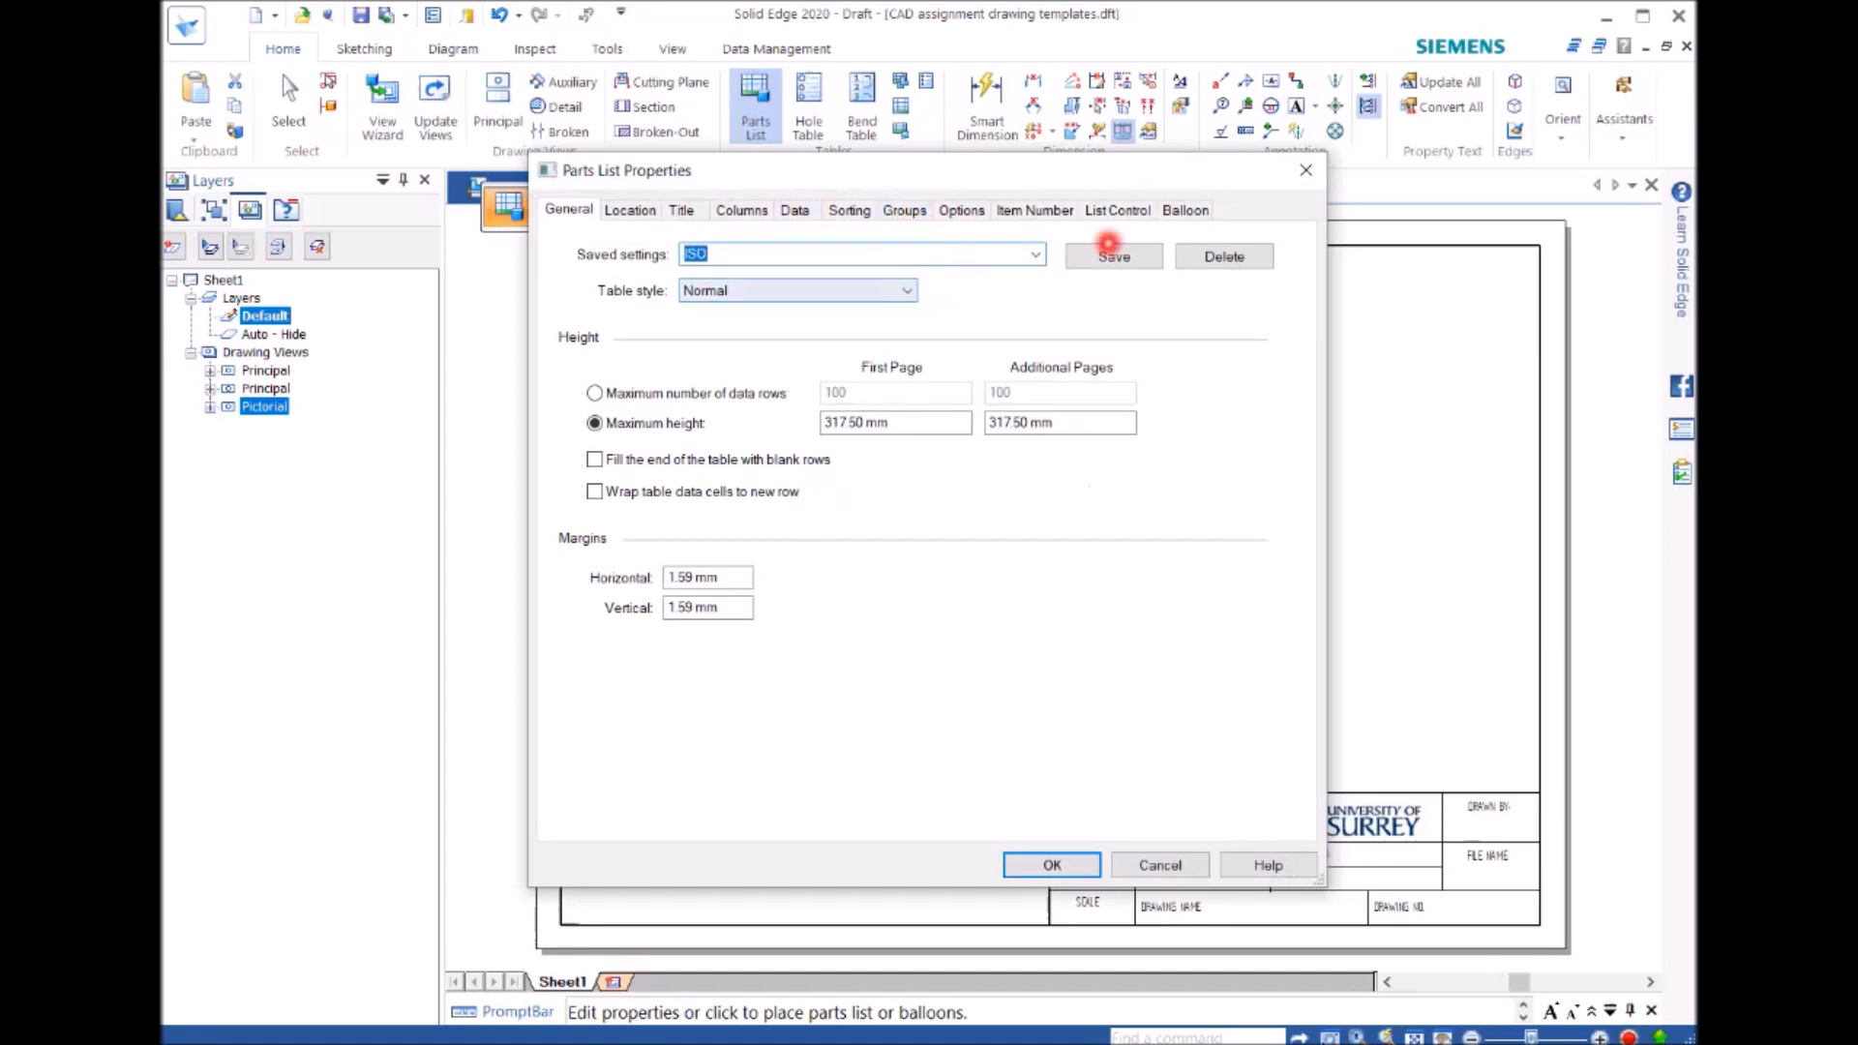
click(1179, 212)
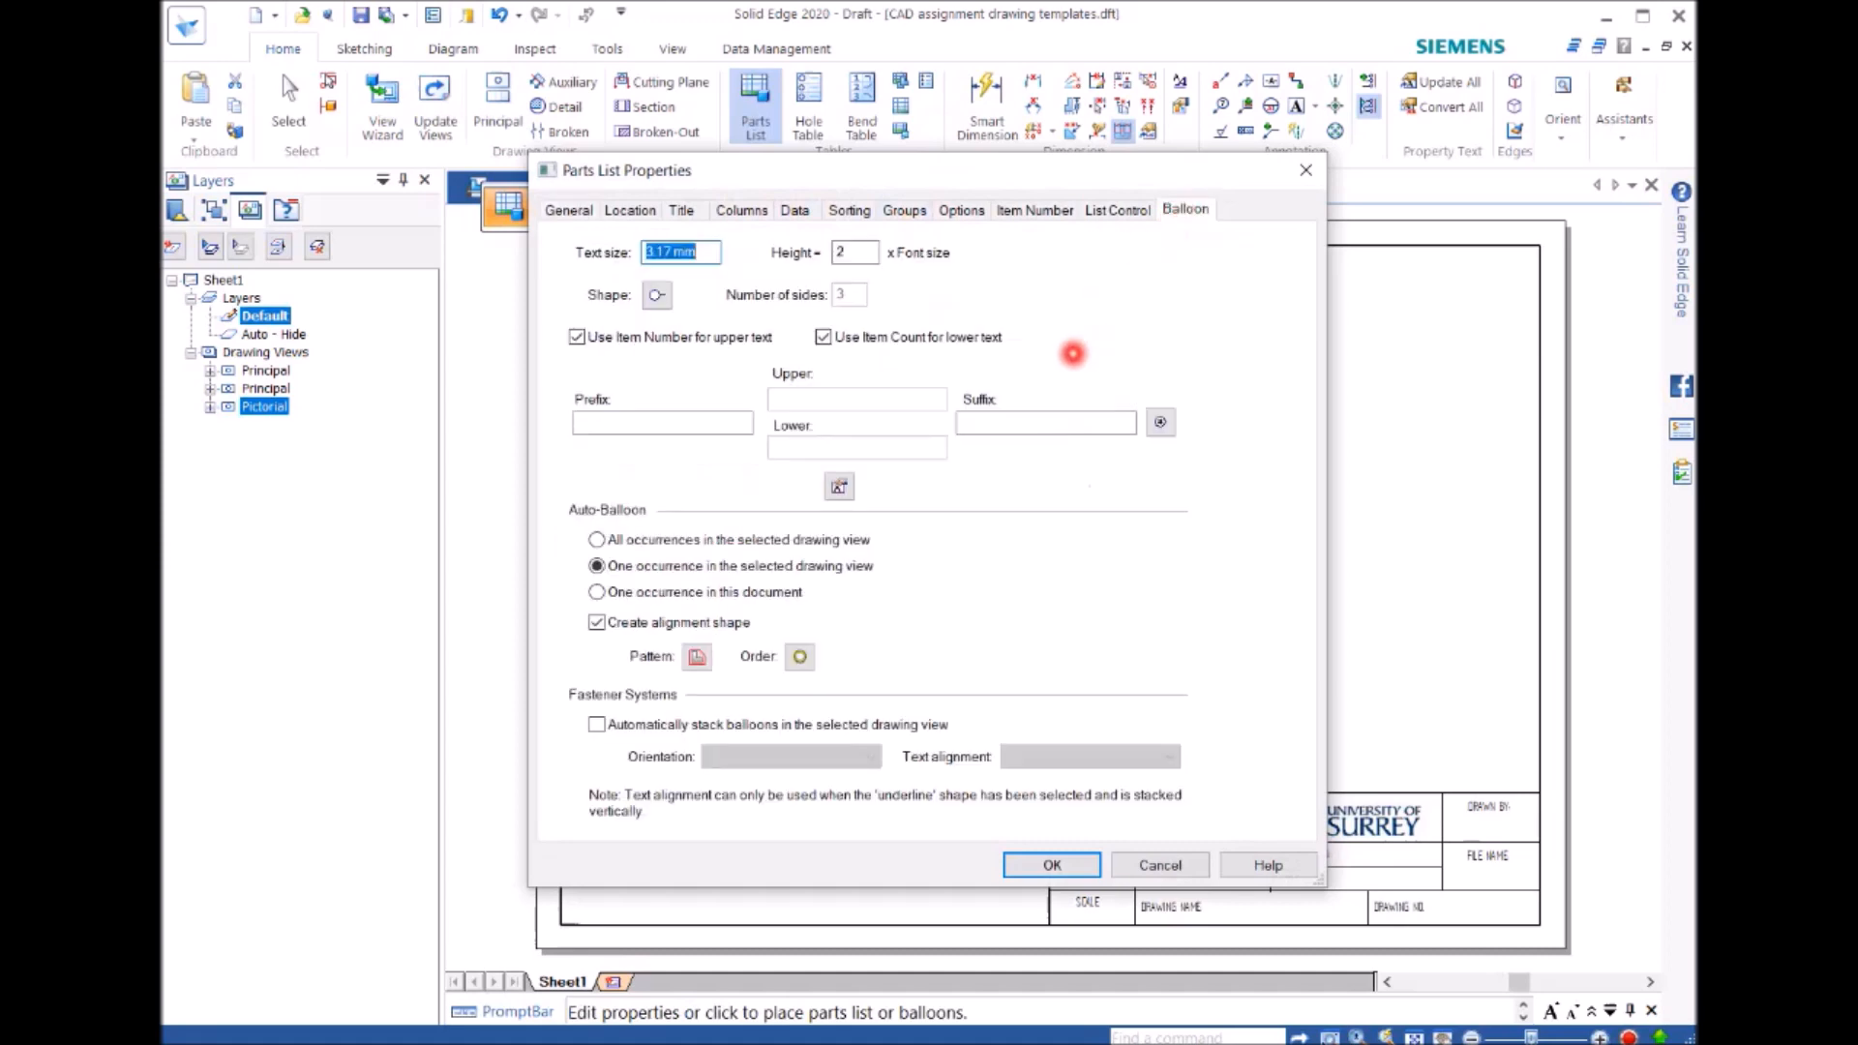
click(823, 336)
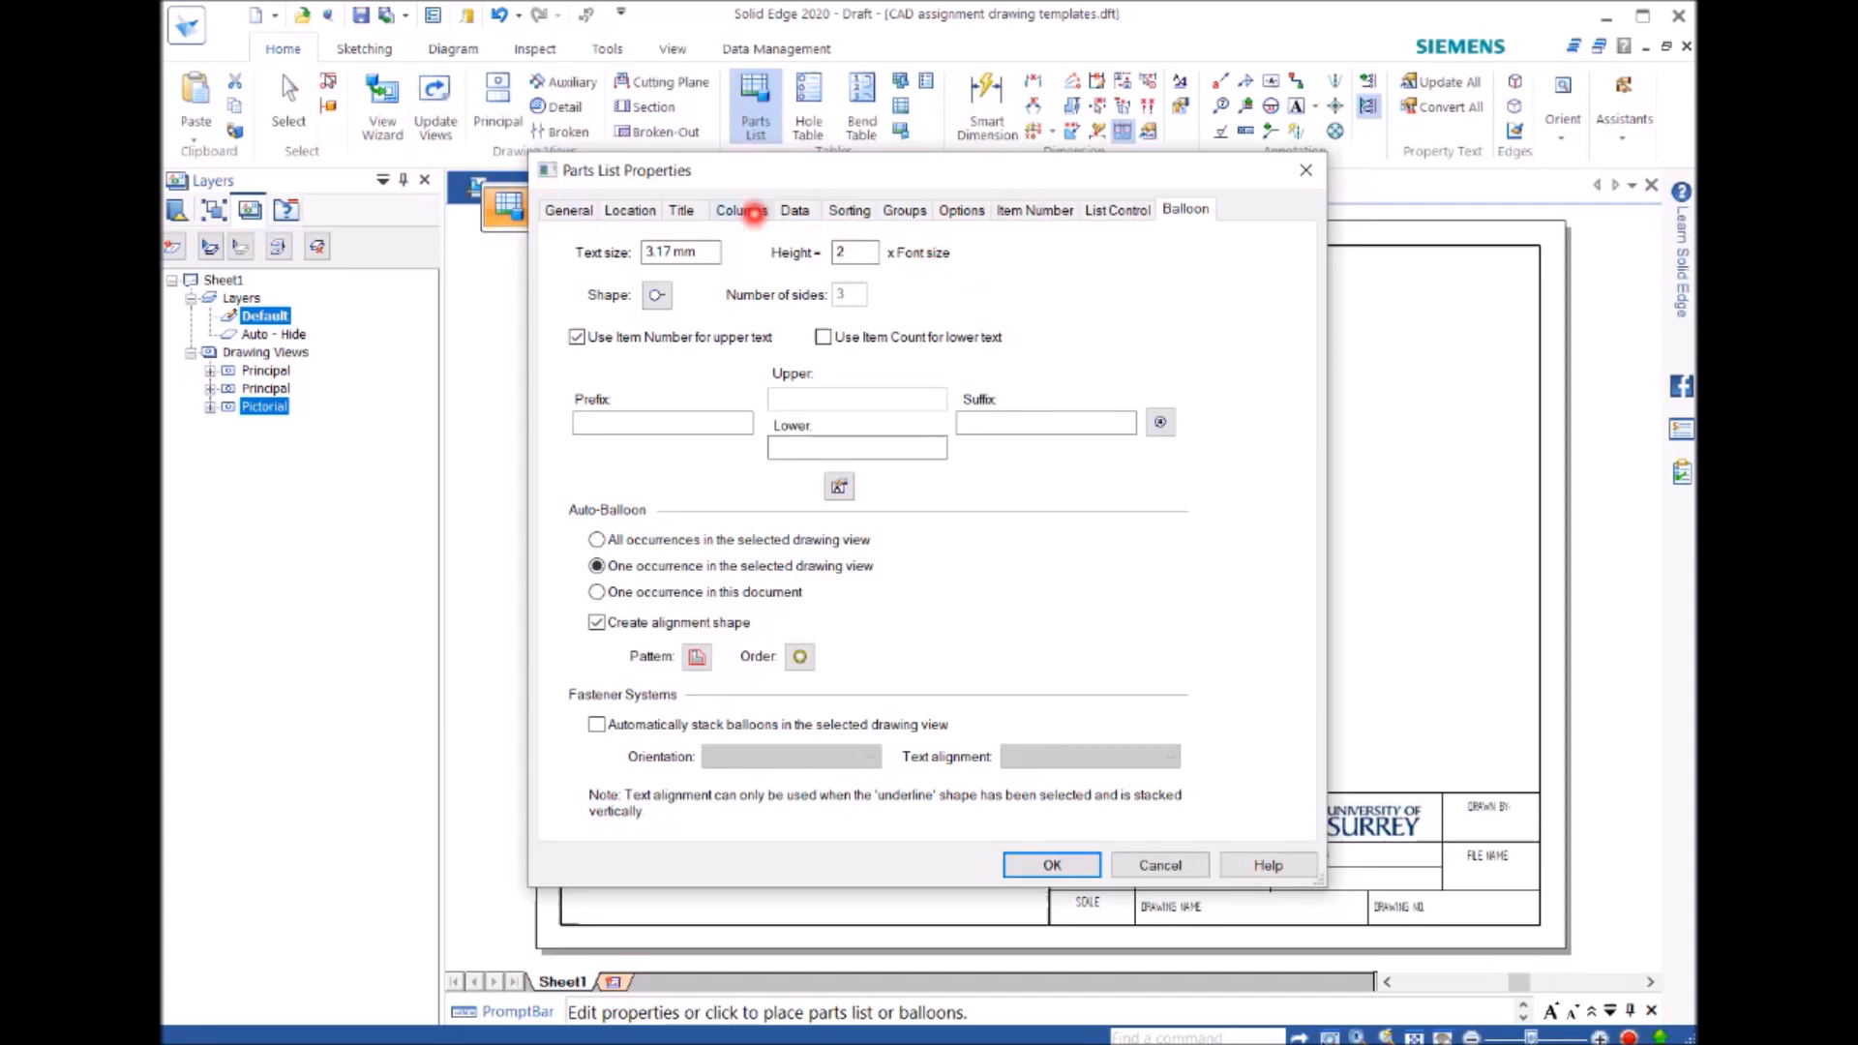
Step: Delete the File Name (no extension) and Author columns from the parts list
click(751, 211)
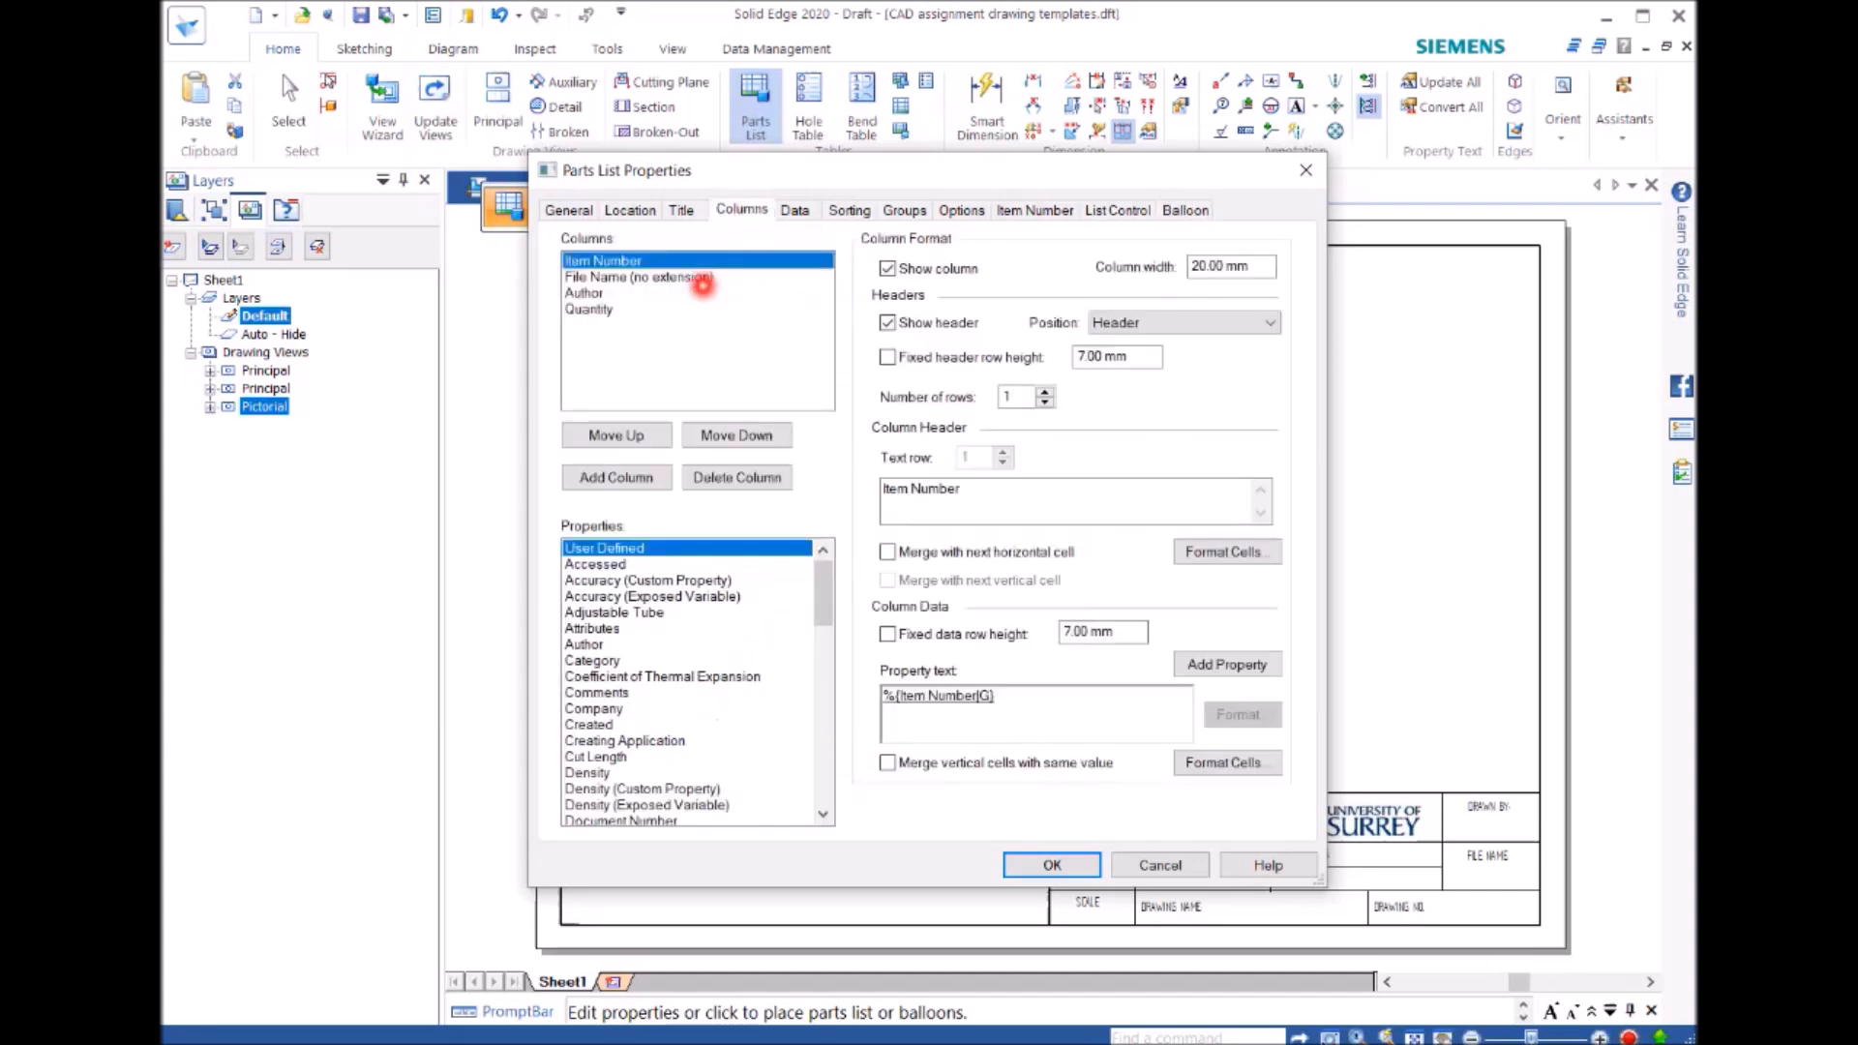
click(699, 278)
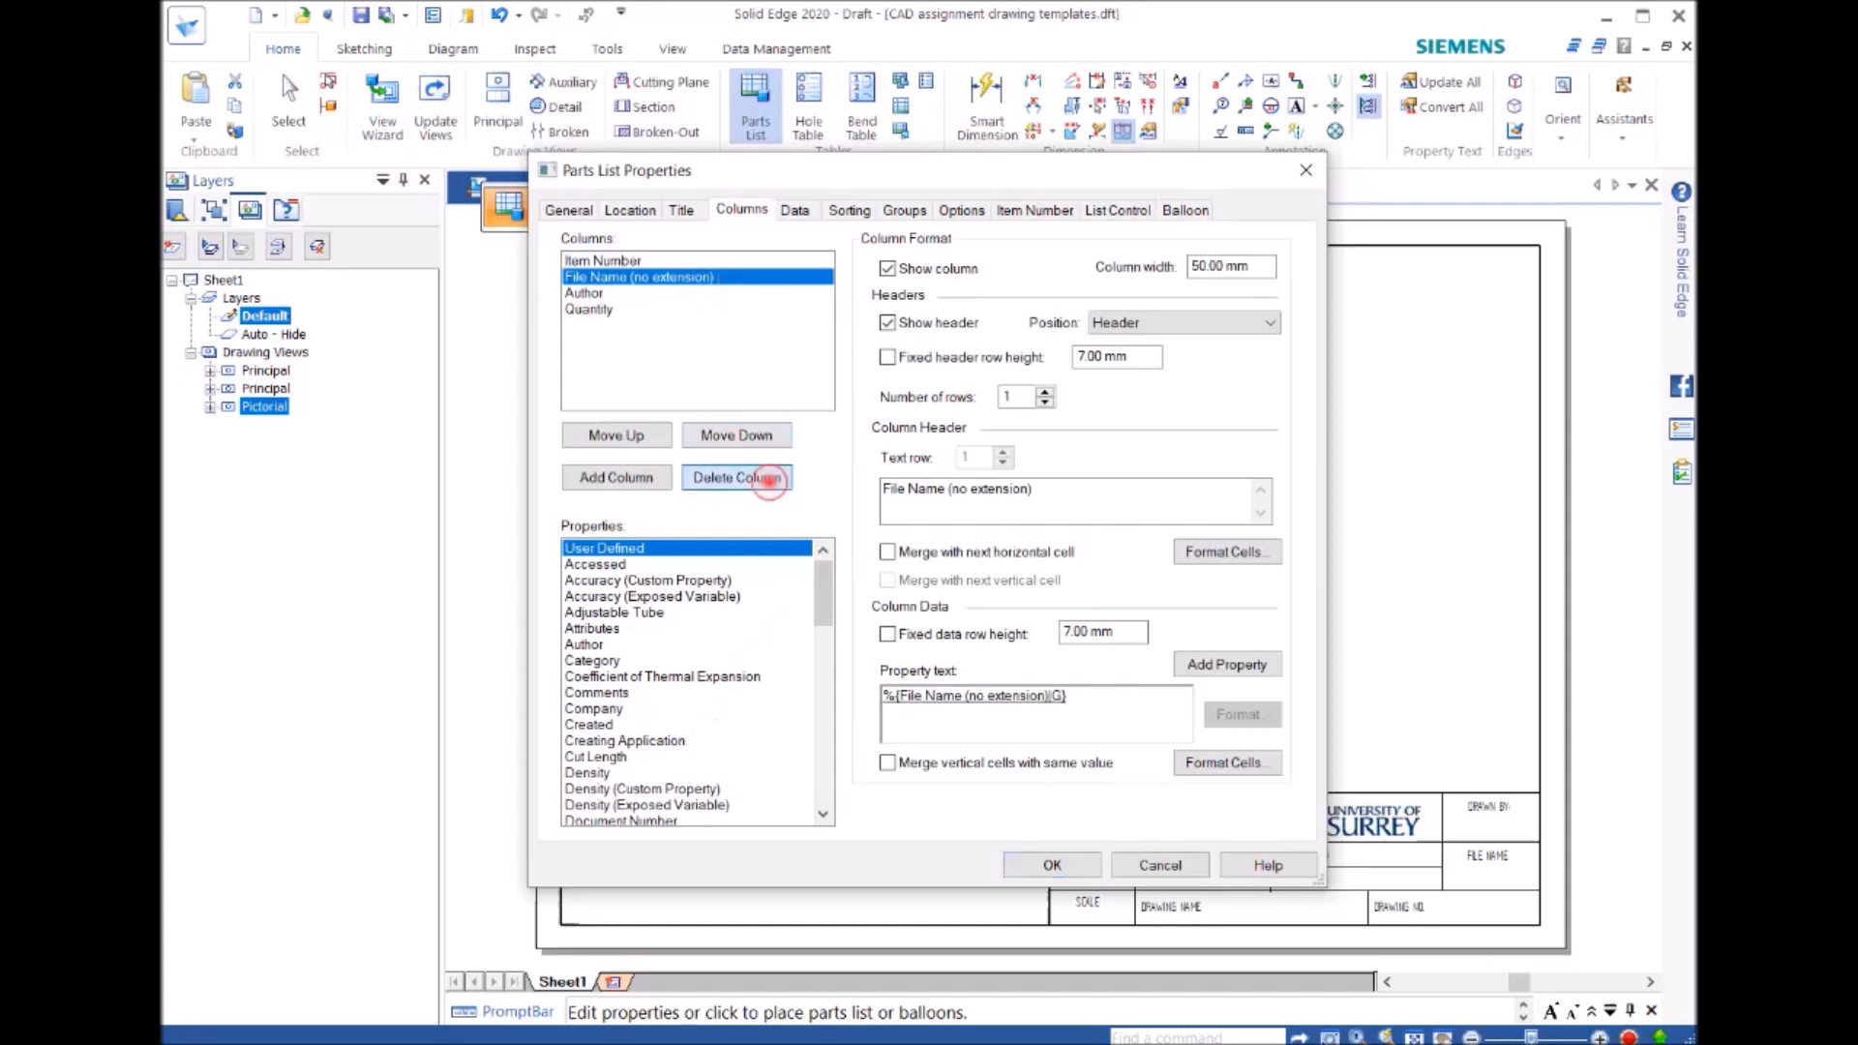
click(768, 479)
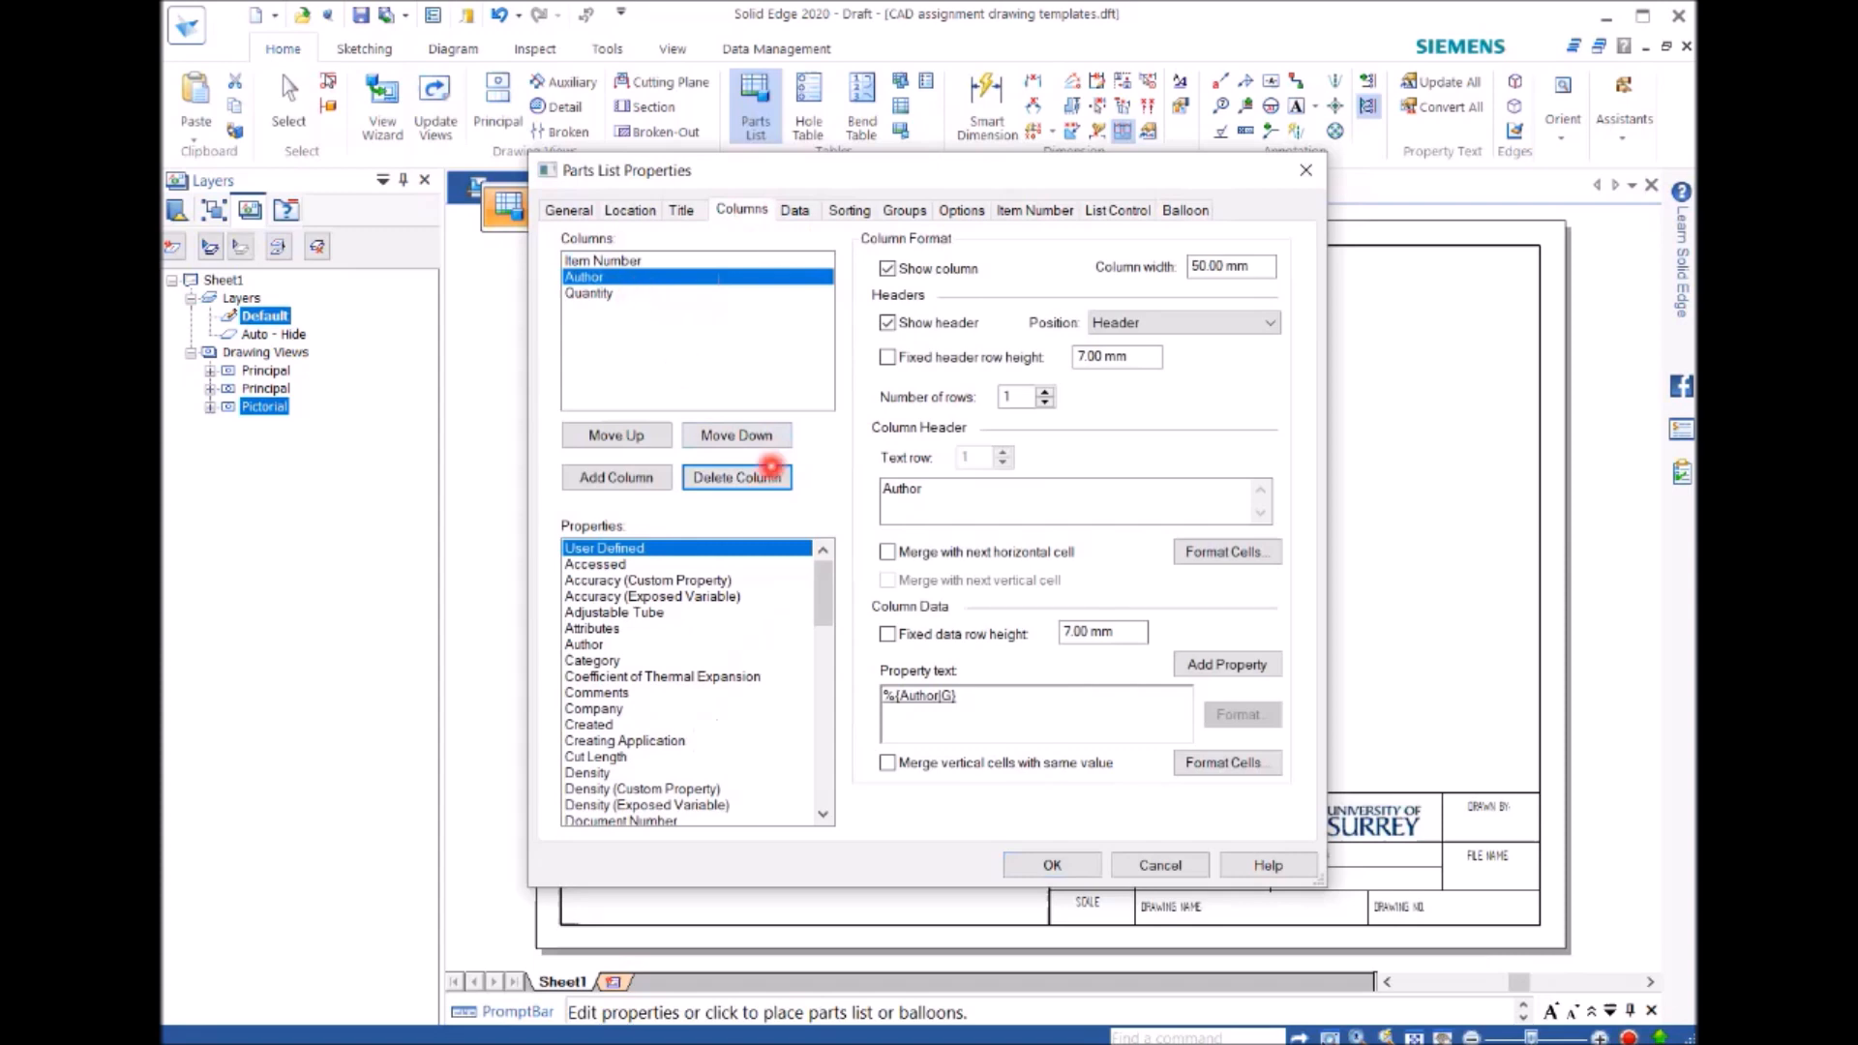
click(755, 485)
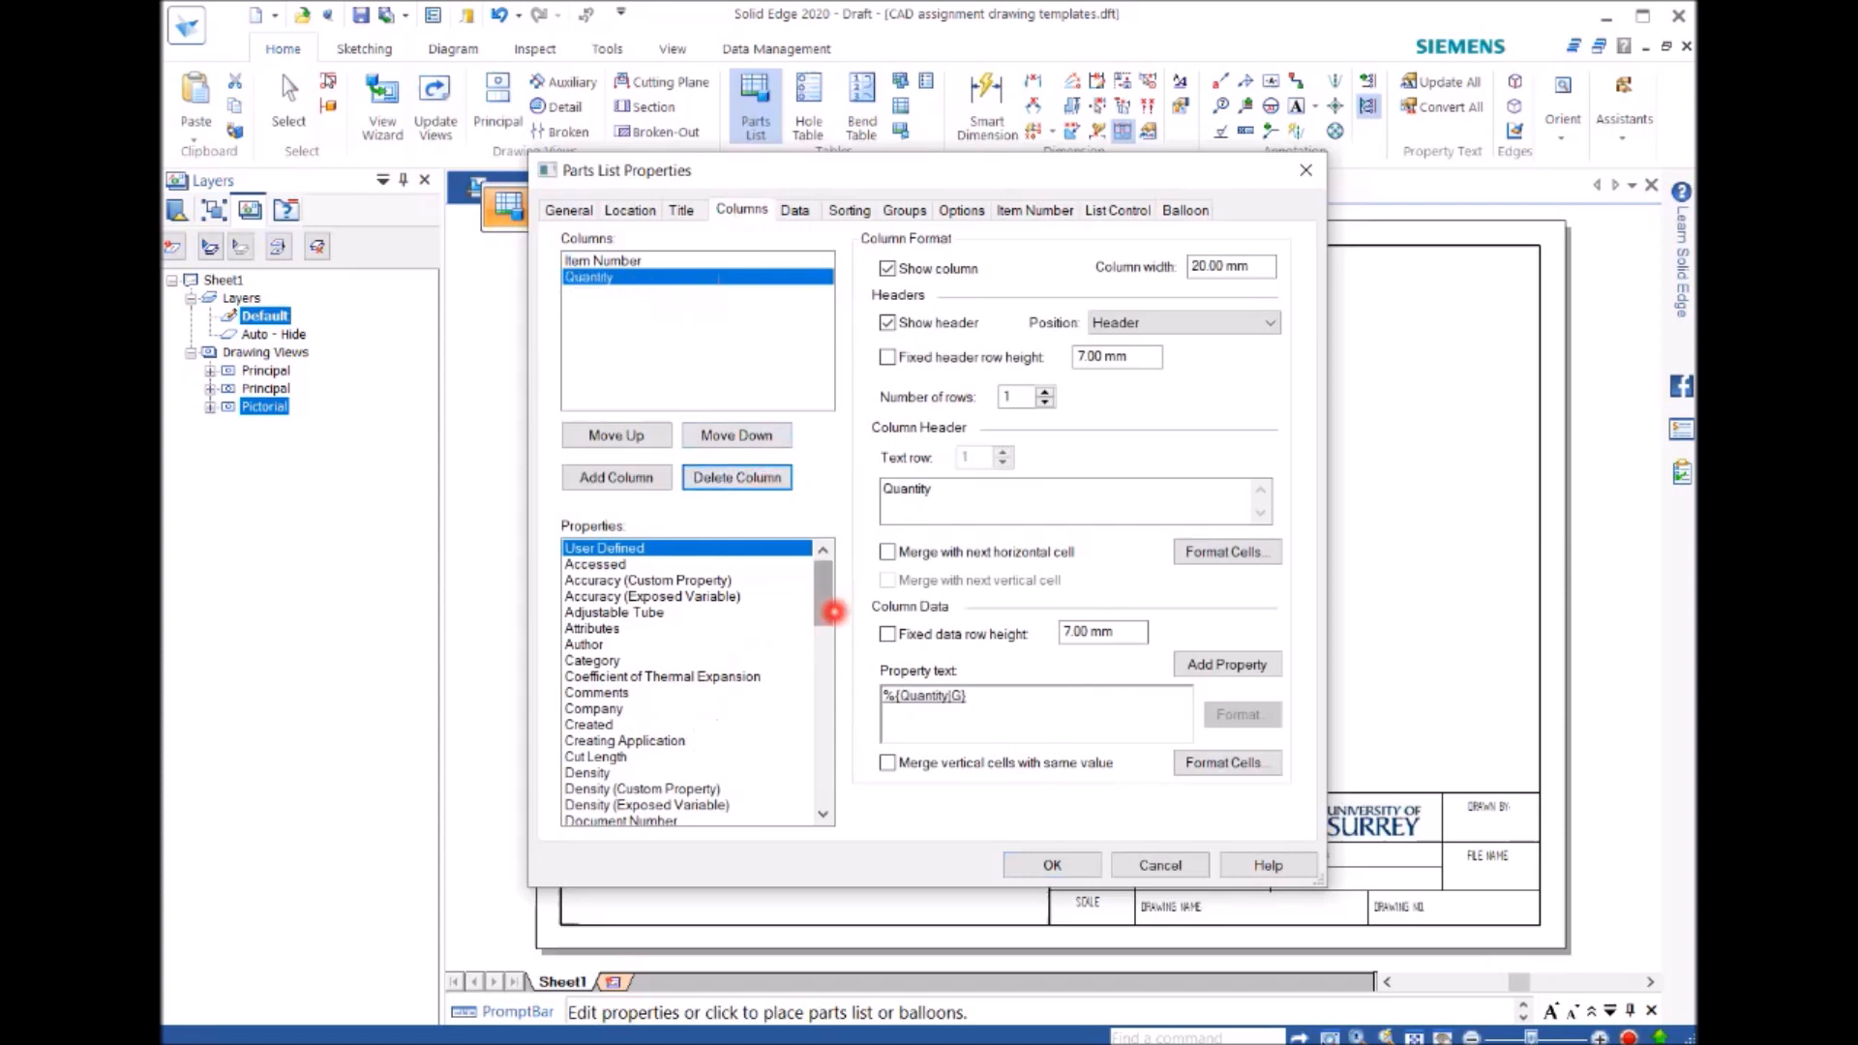
Step: Add a column for the Material property to the parts list
drag(826, 611, 820, 665)
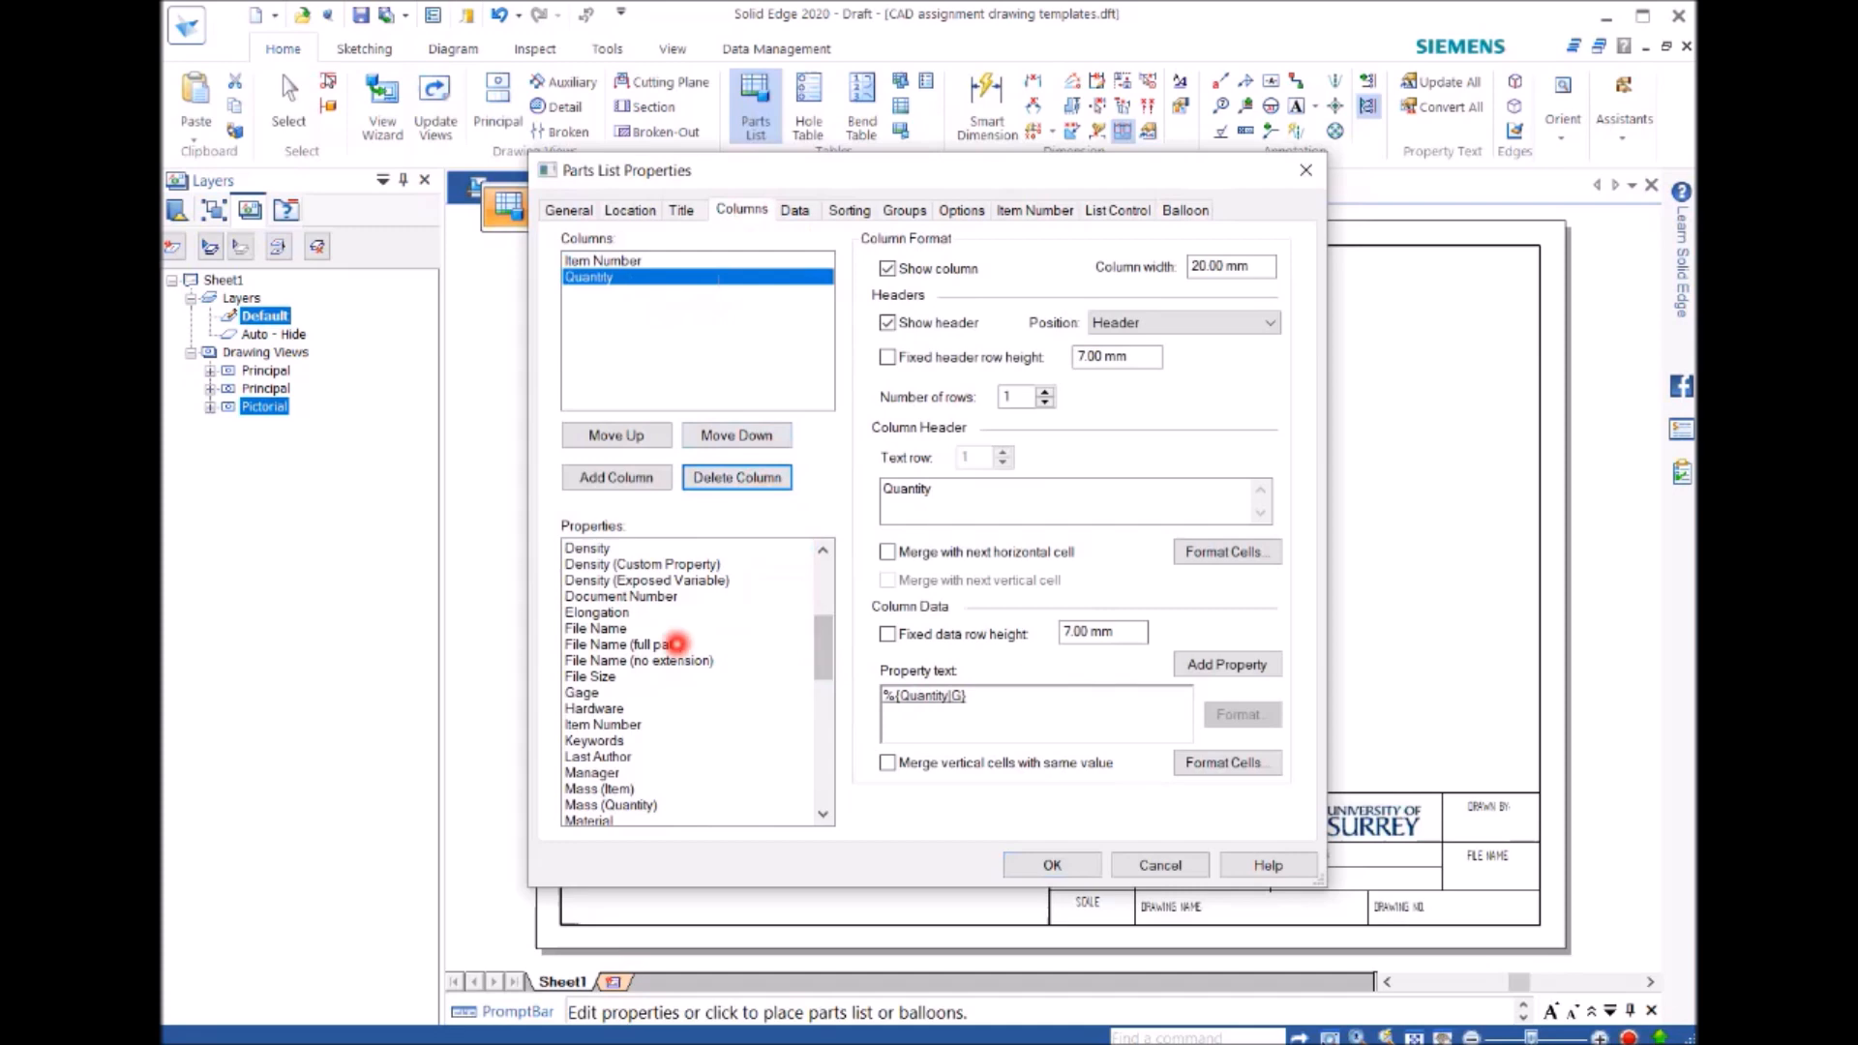
scroll(658, 717, down, 3)
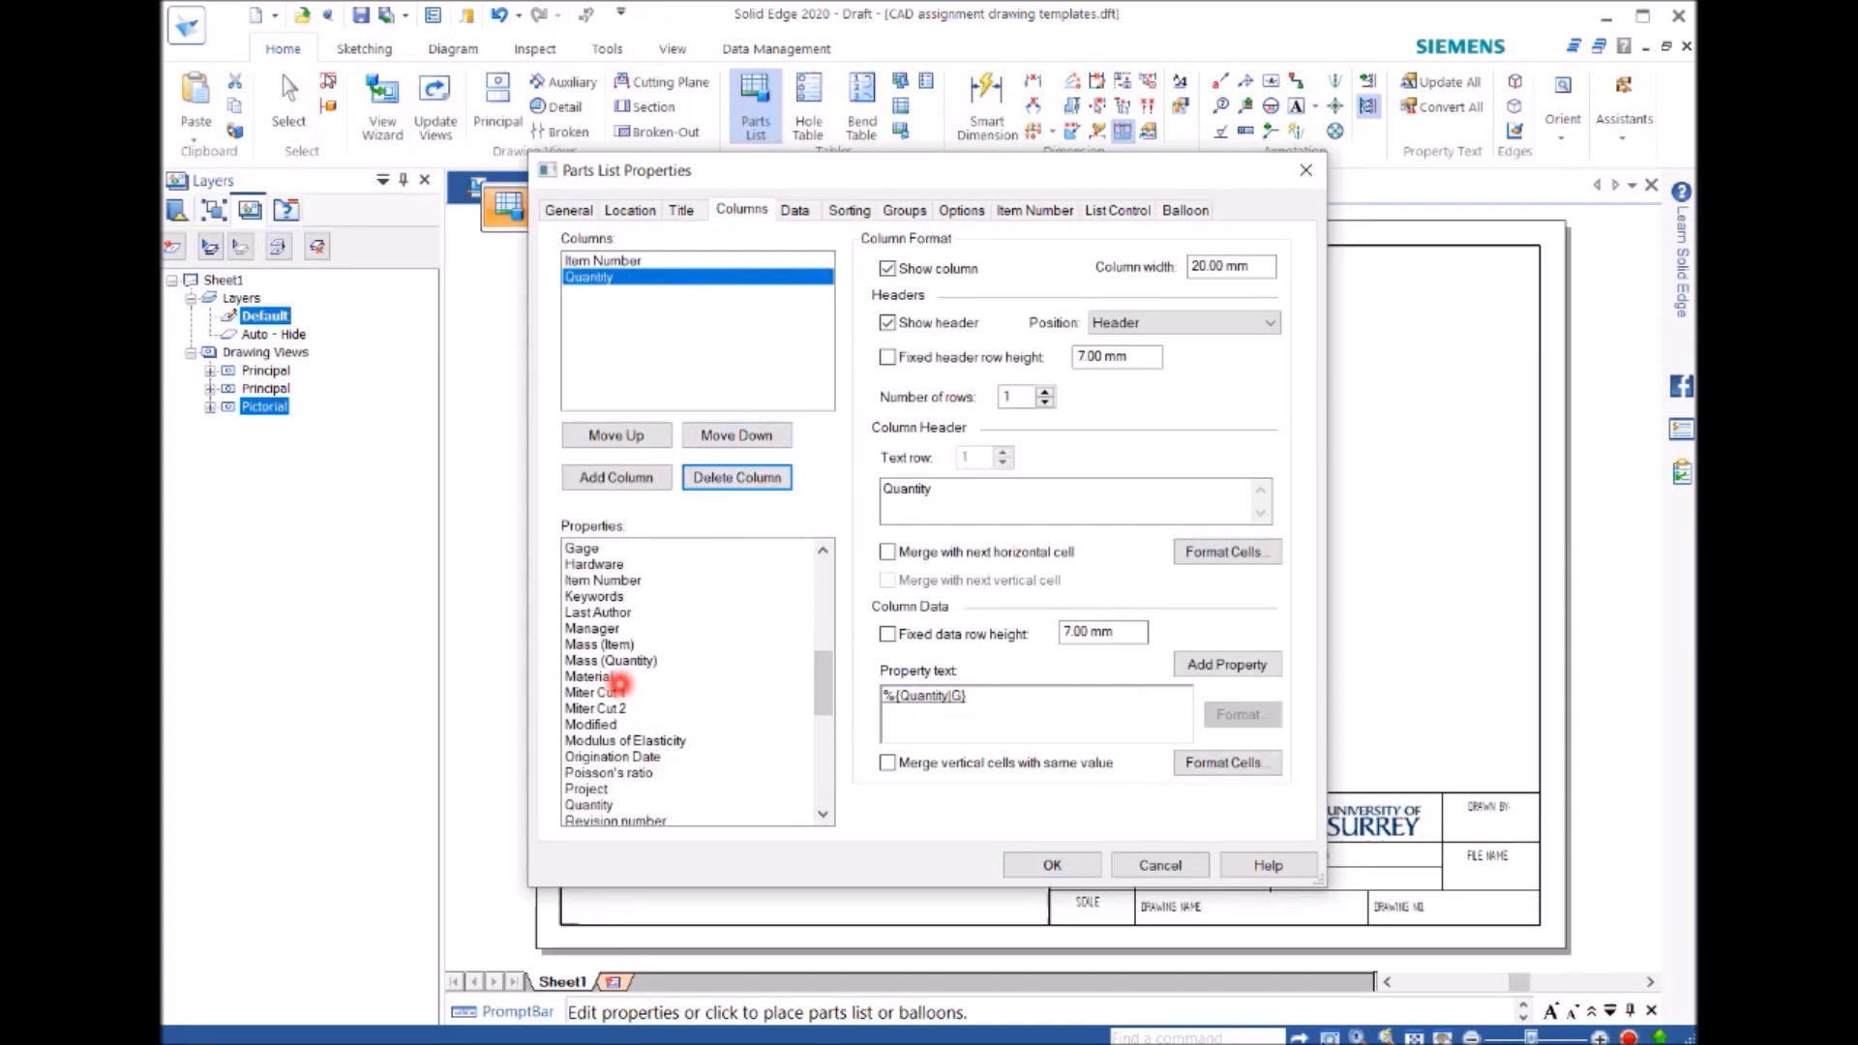
click(618, 681)
click(619, 478)
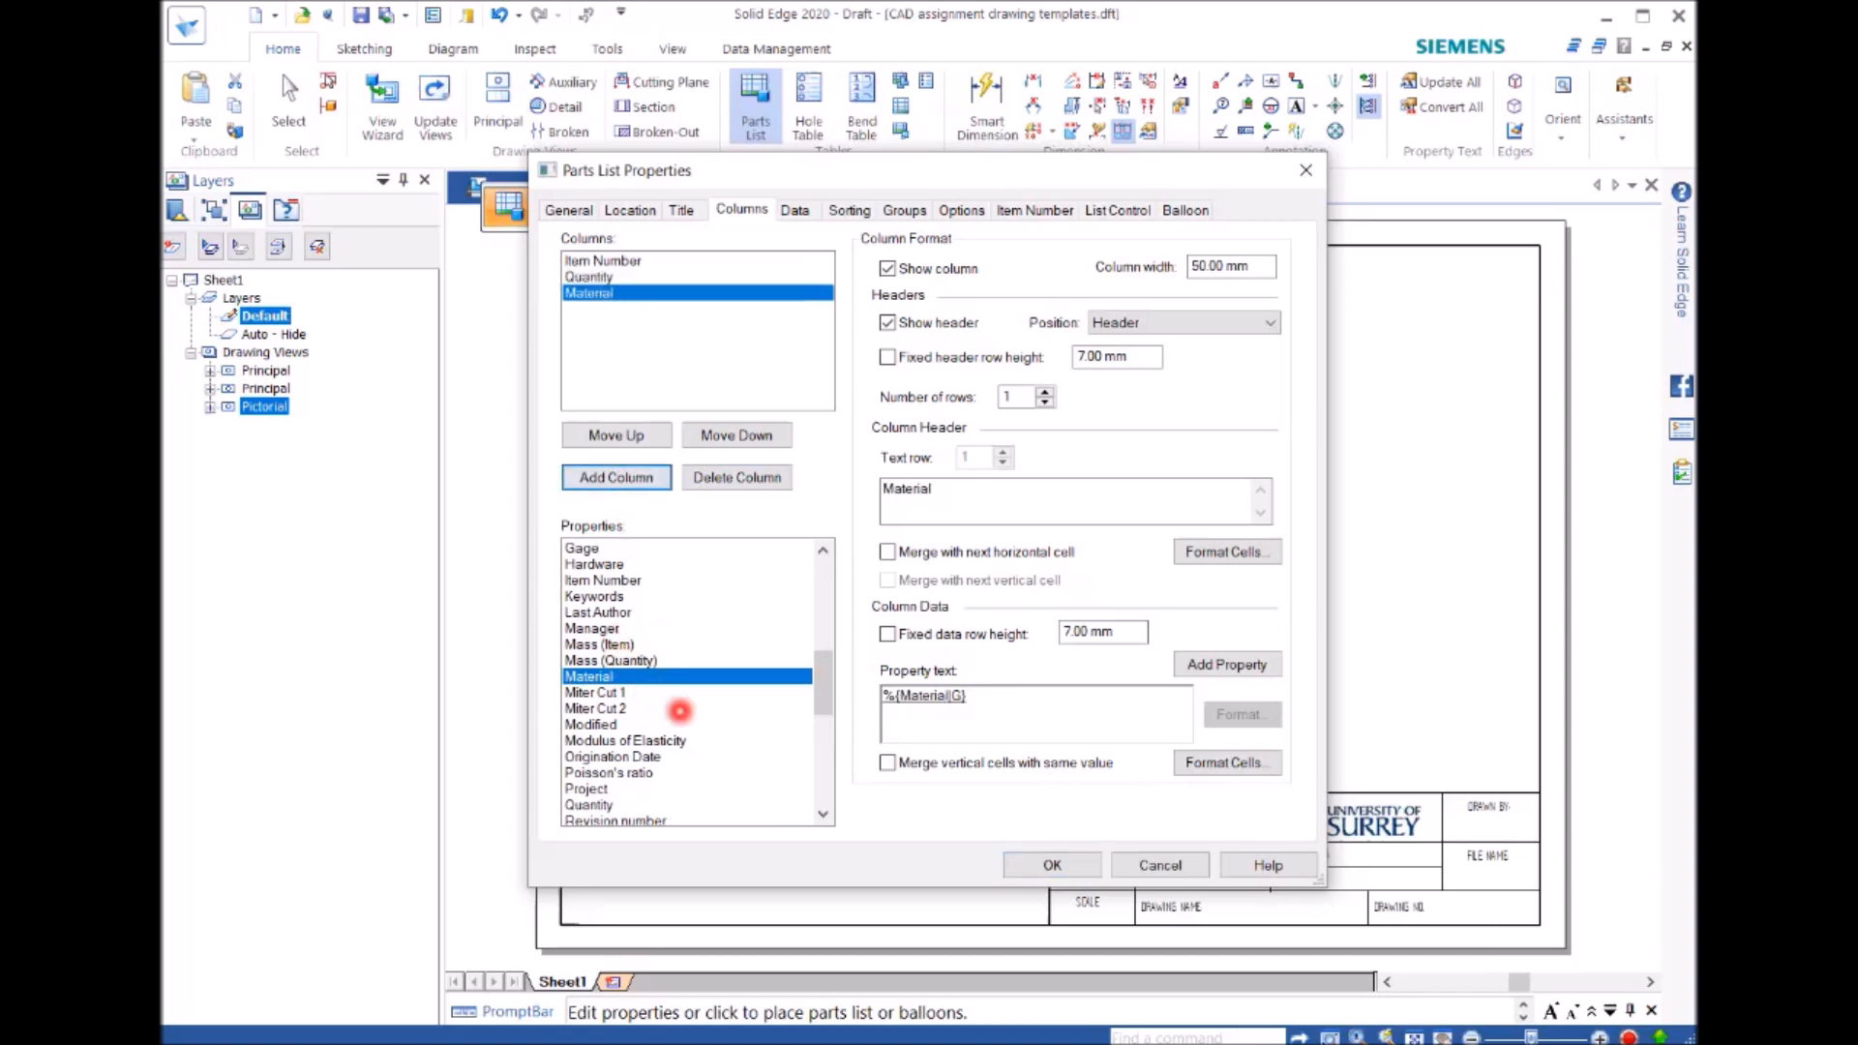
Step: Add a column for the Project property to the parts list
scroll(716, 726, down, 2)
scroll(716, 725, down, 2)
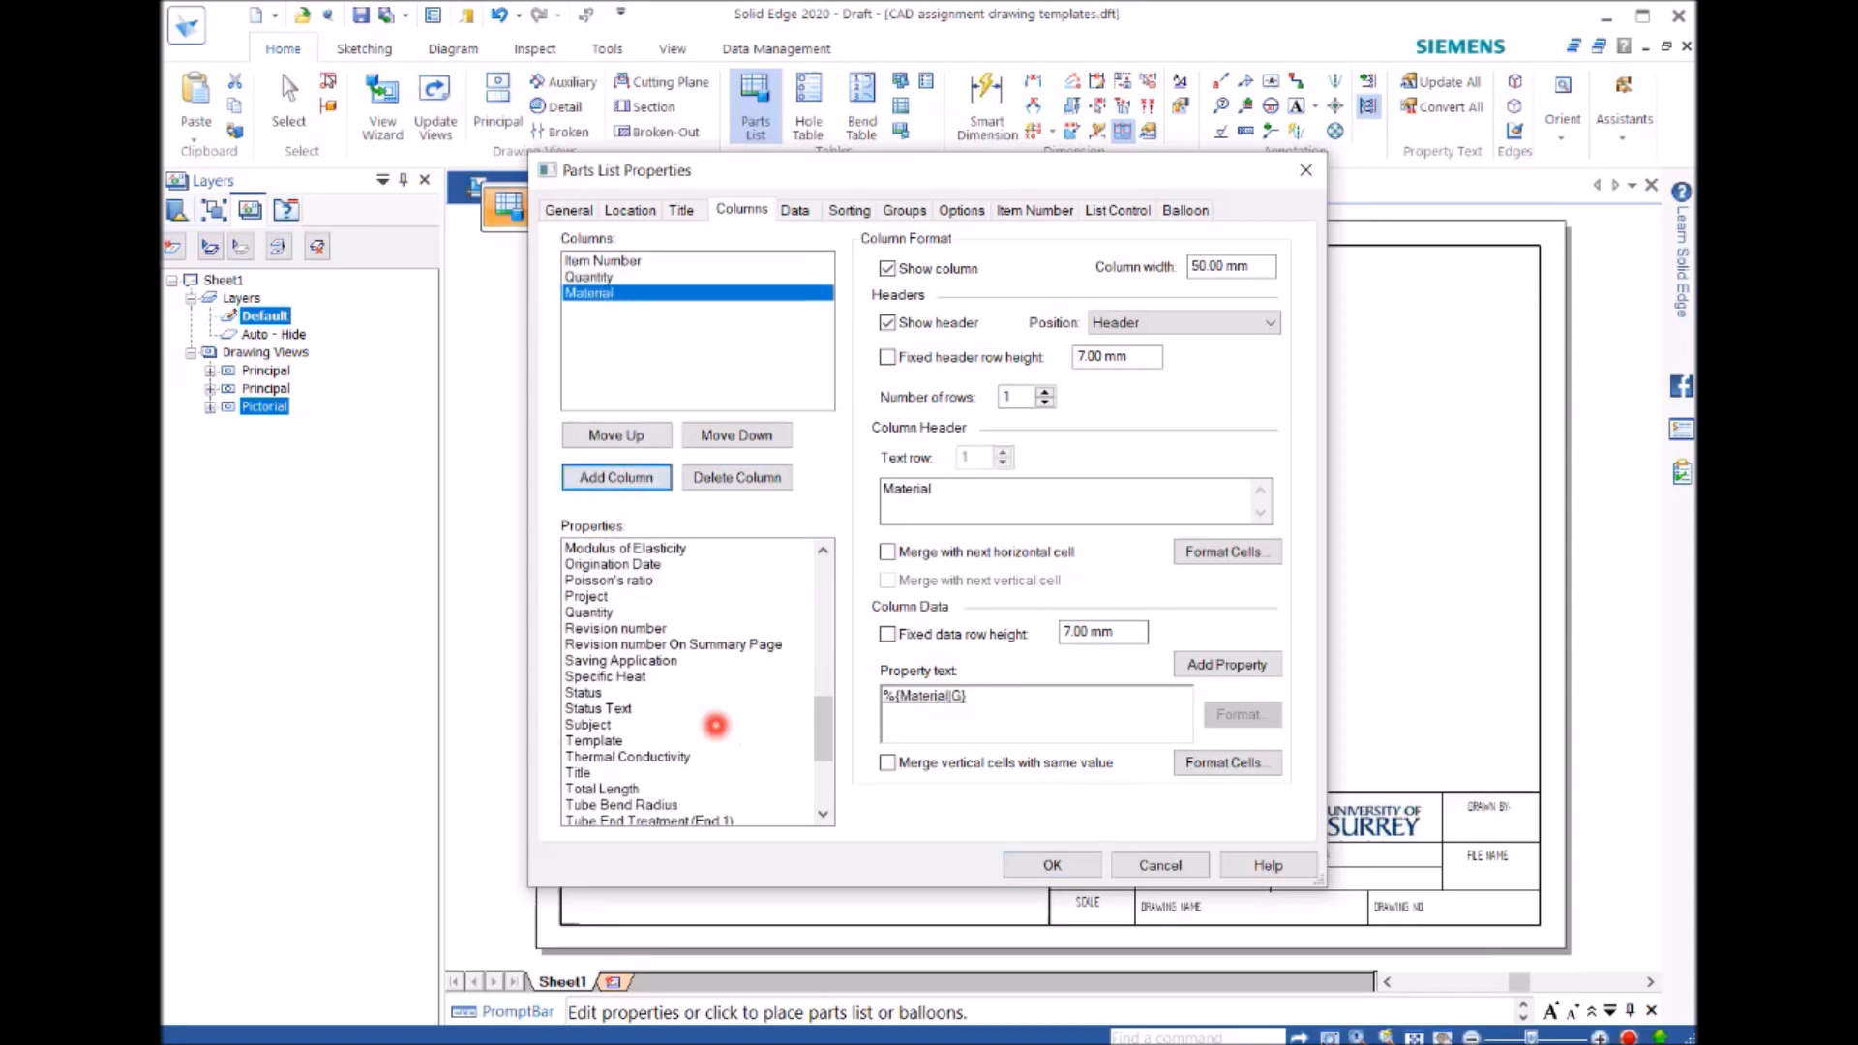
scroll(716, 725, down, 1)
scroll(716, 726, down, 1)
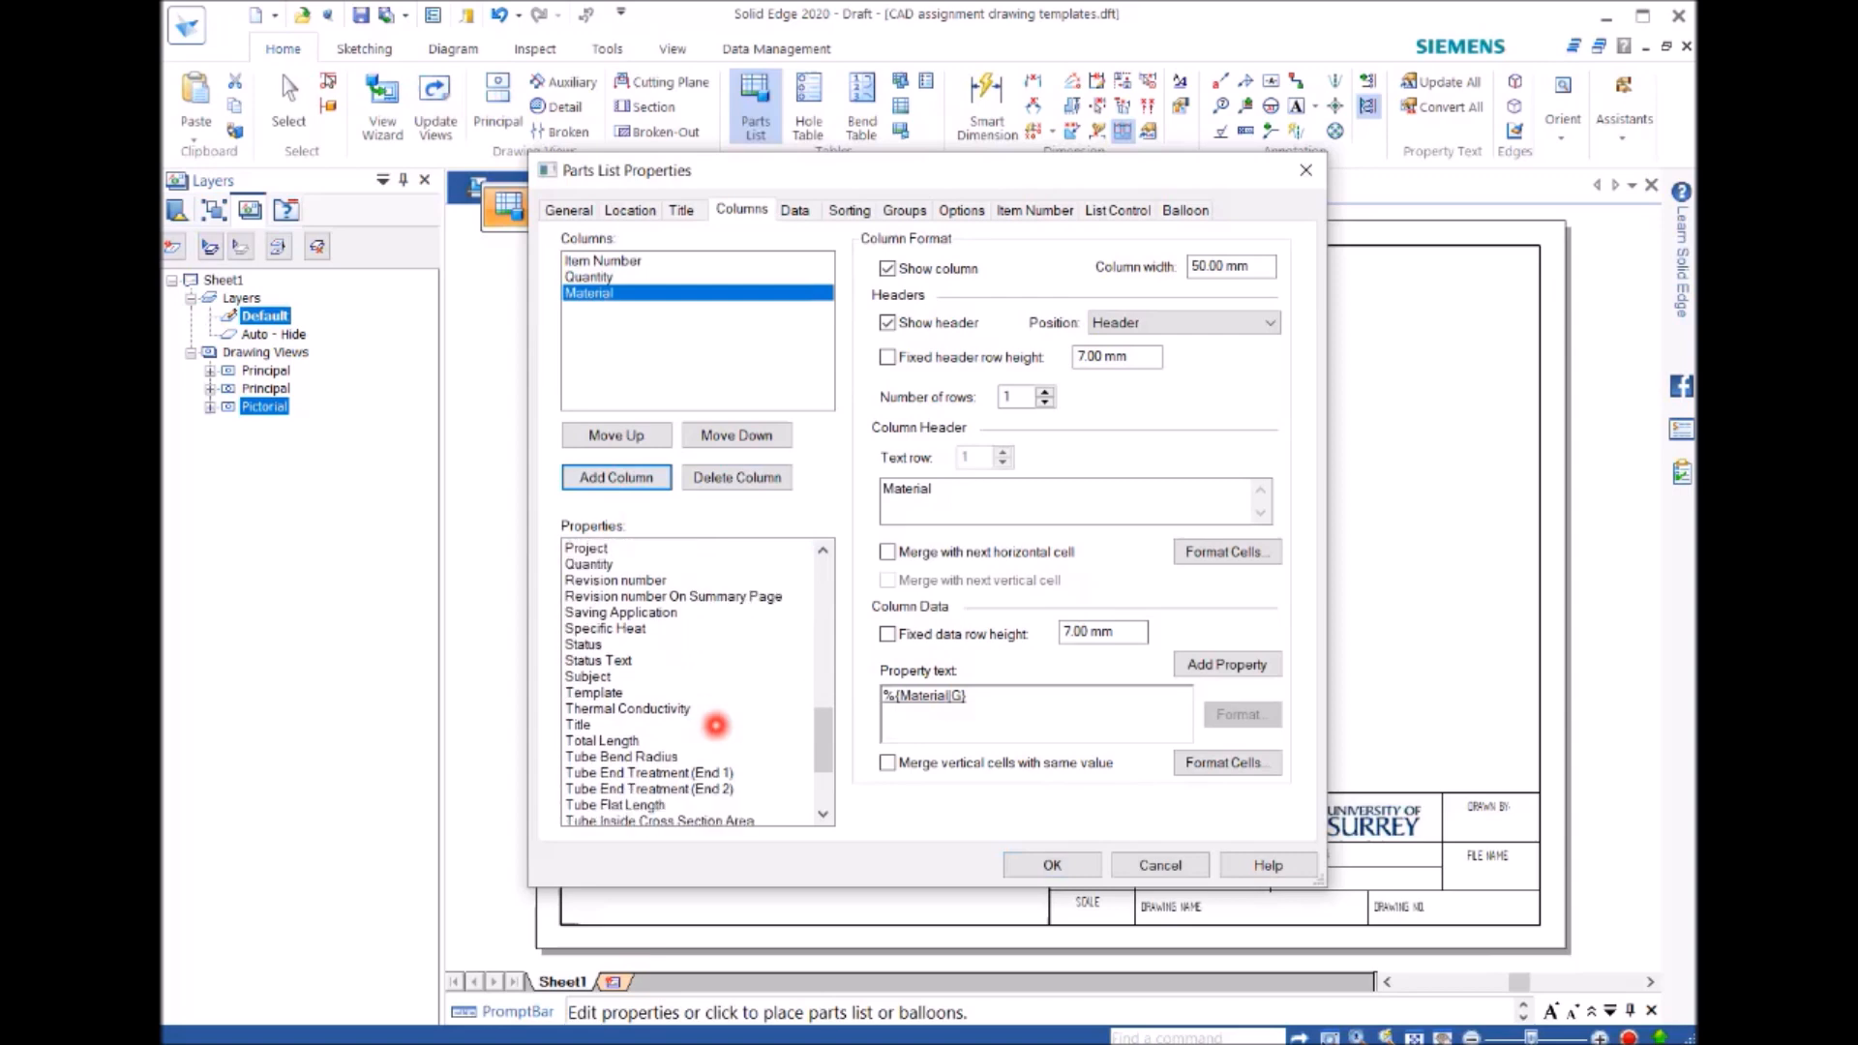
scroll(716, 724, up, 1)
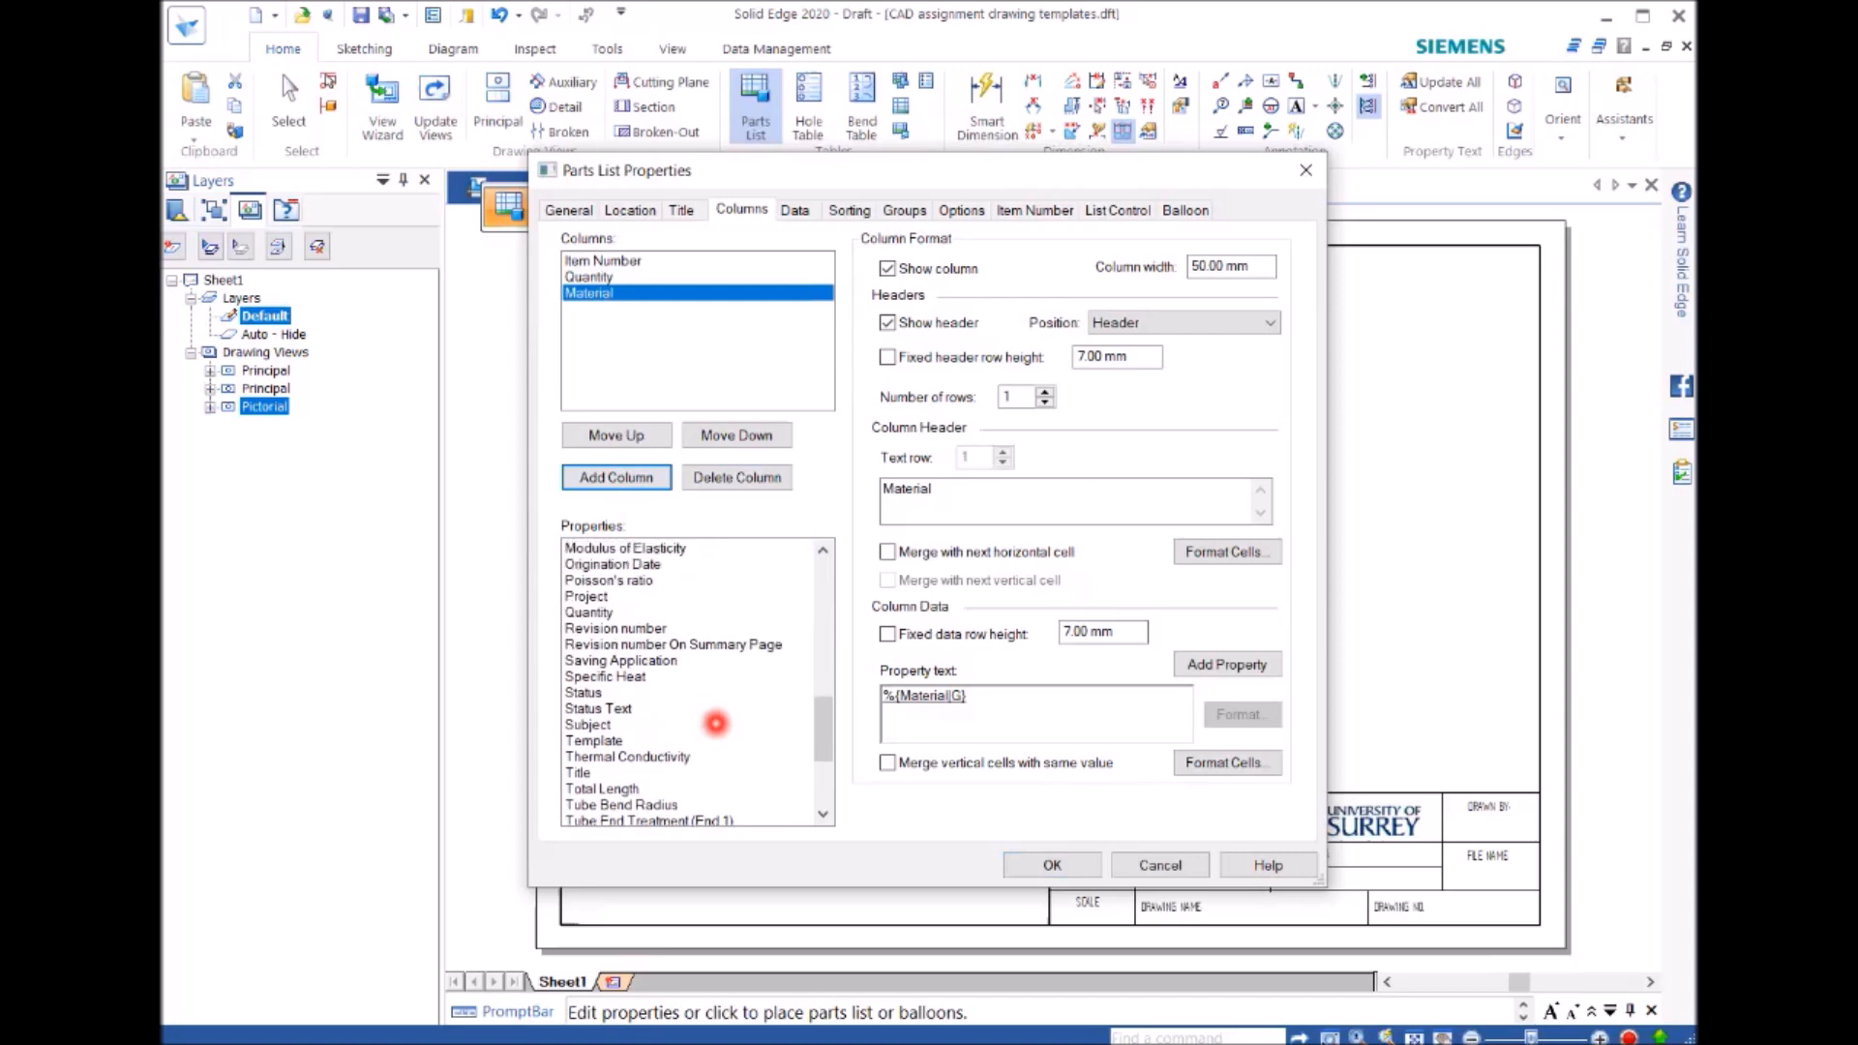
scroll(716, 724, up, 1)
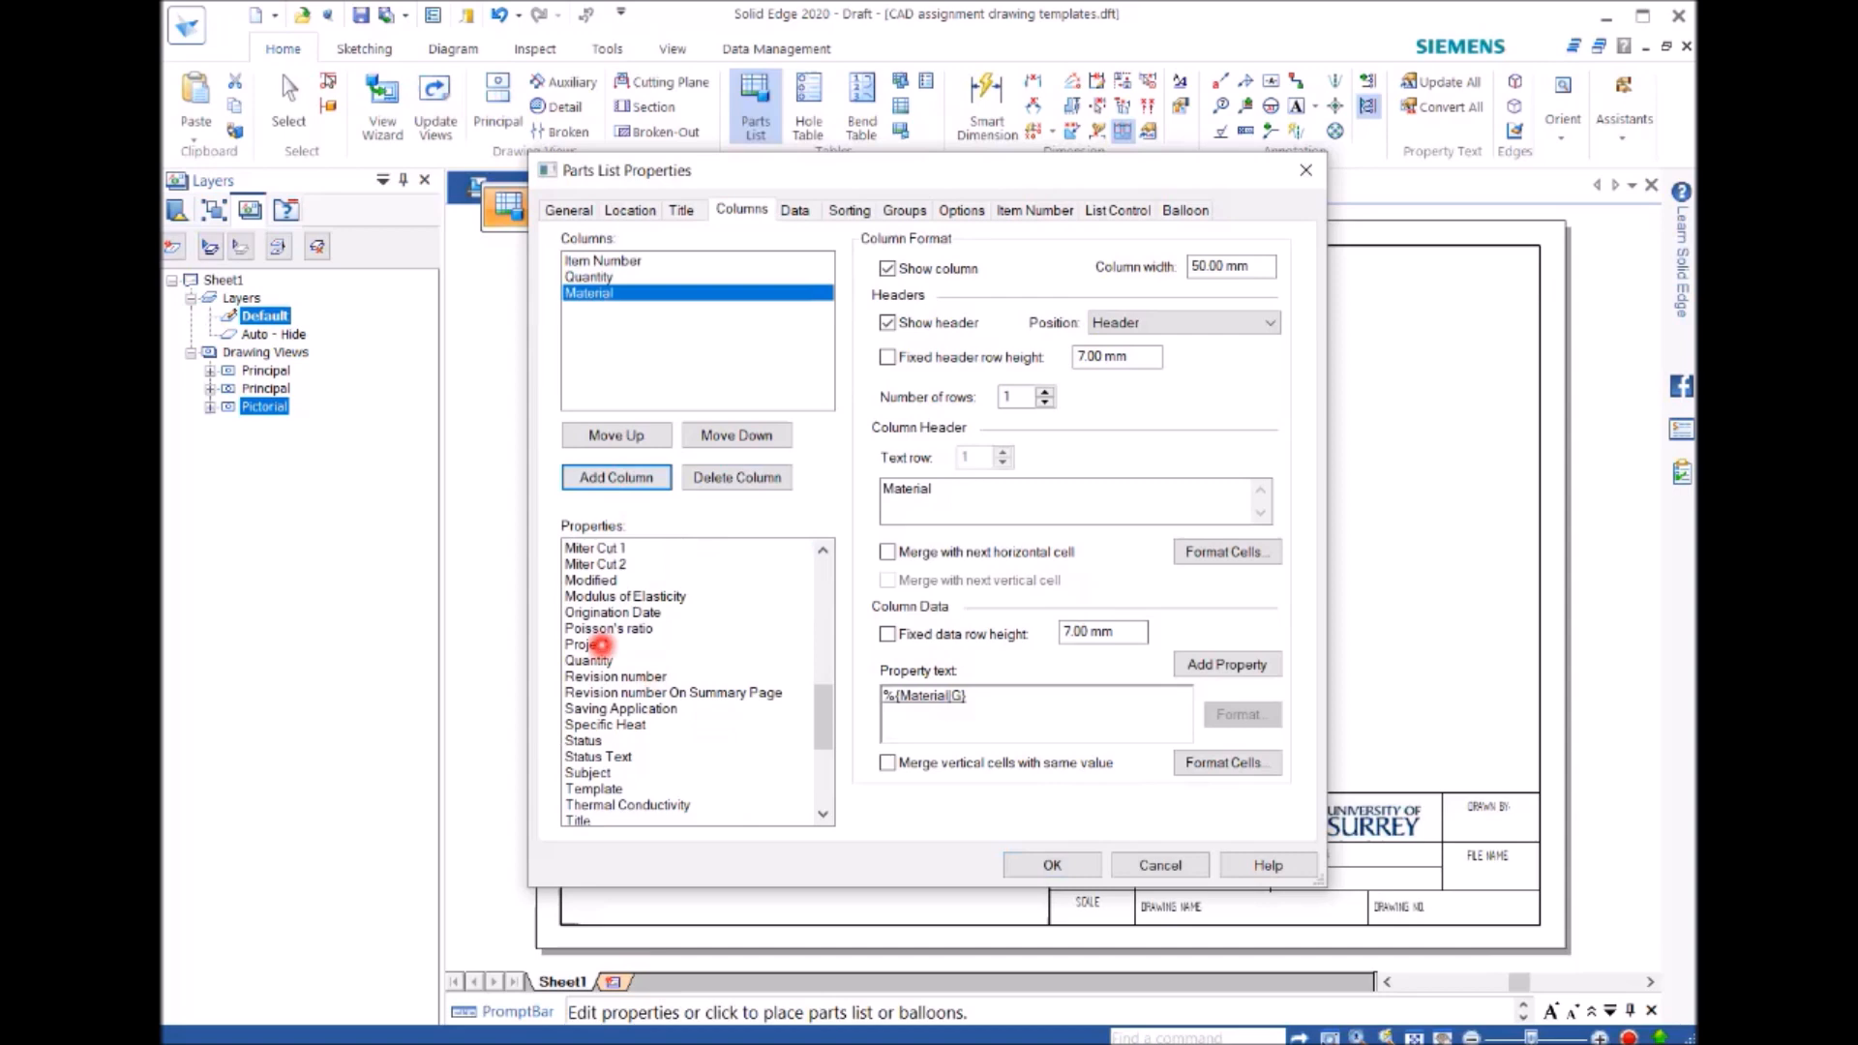
click(602, 644)
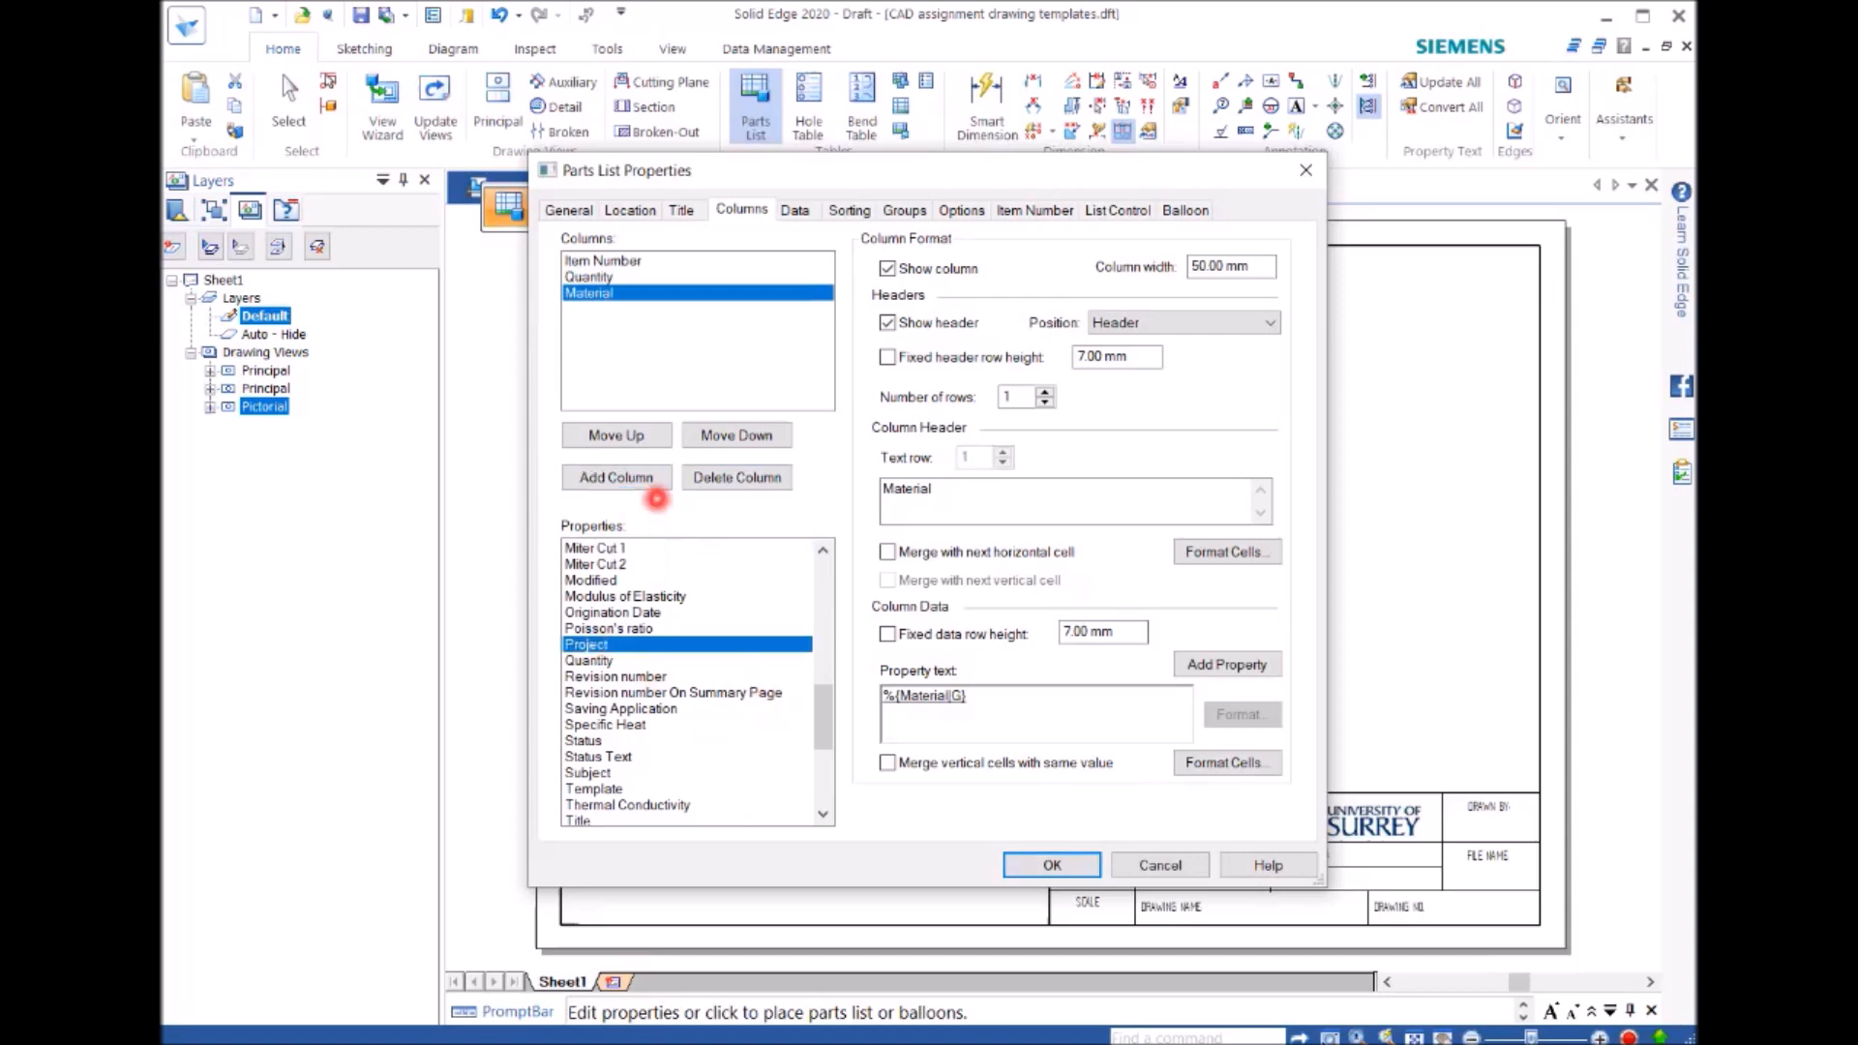
click(619, 487)
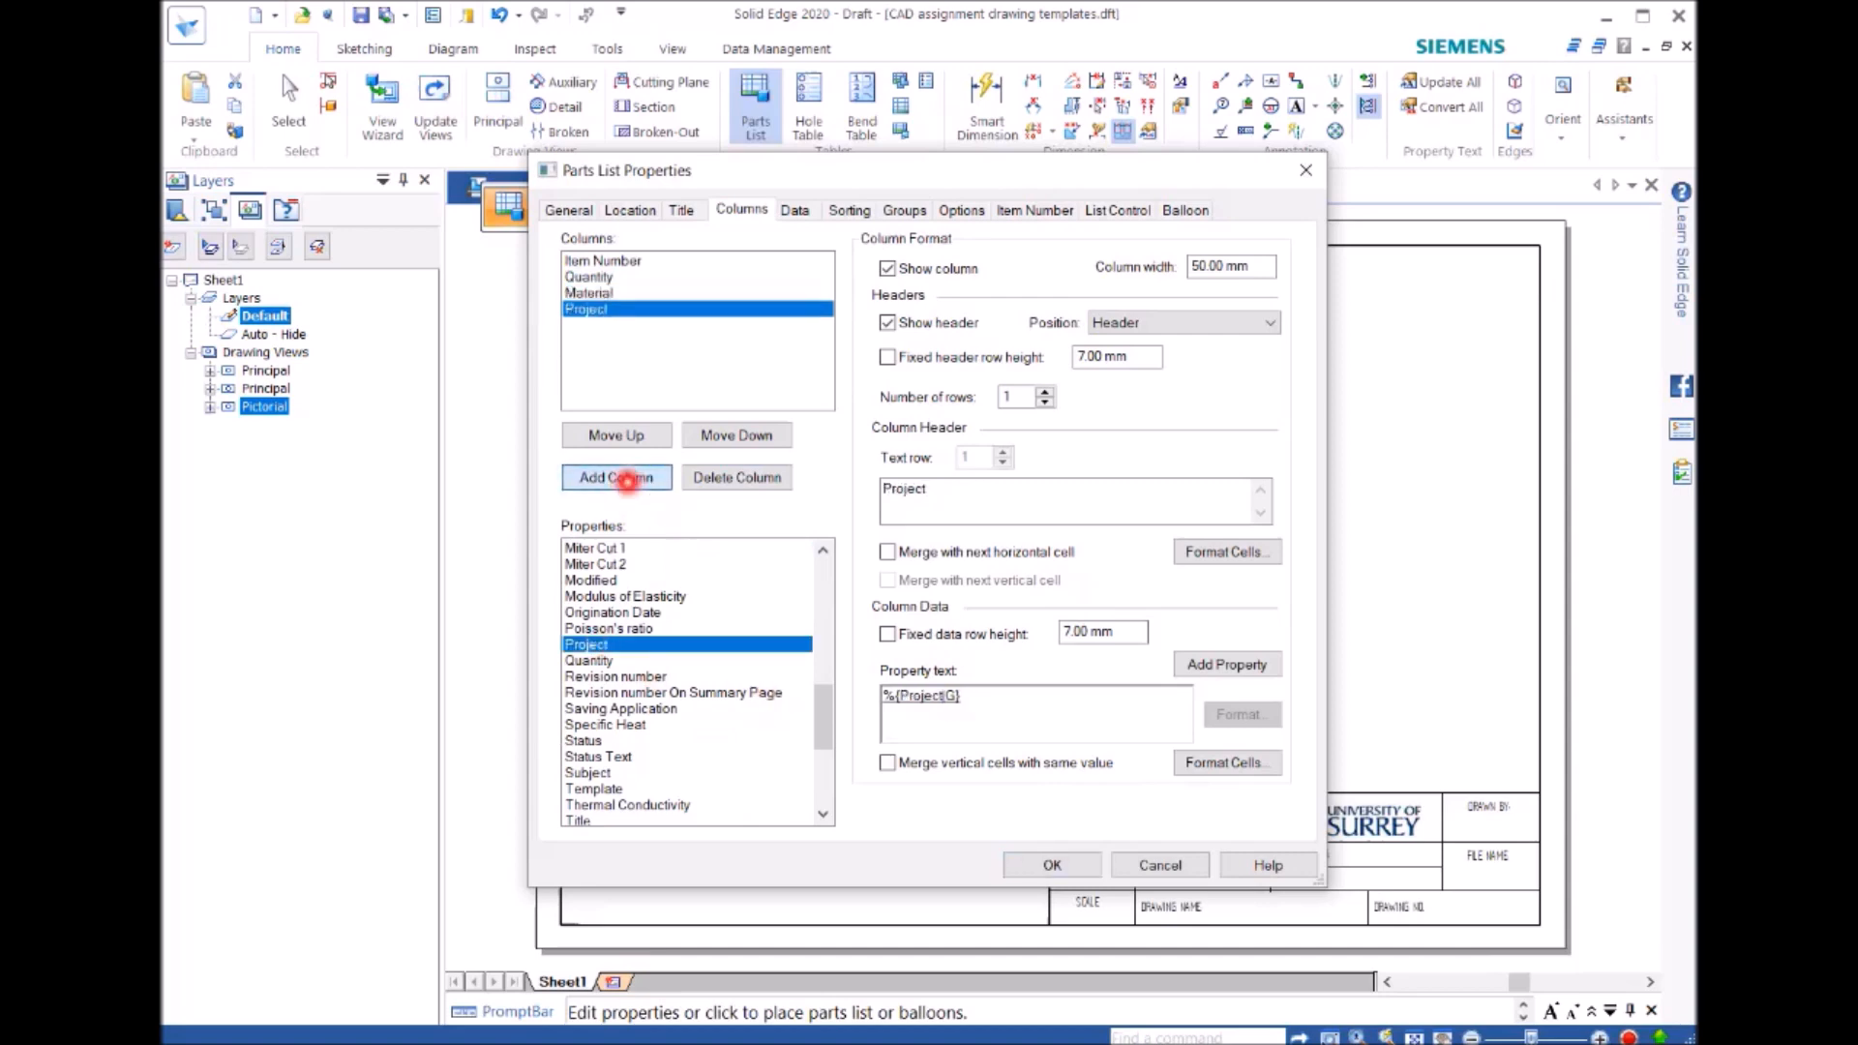
Step: Move the Quantity column below Material and Project so it comes last in the parts list
click(602, 275)
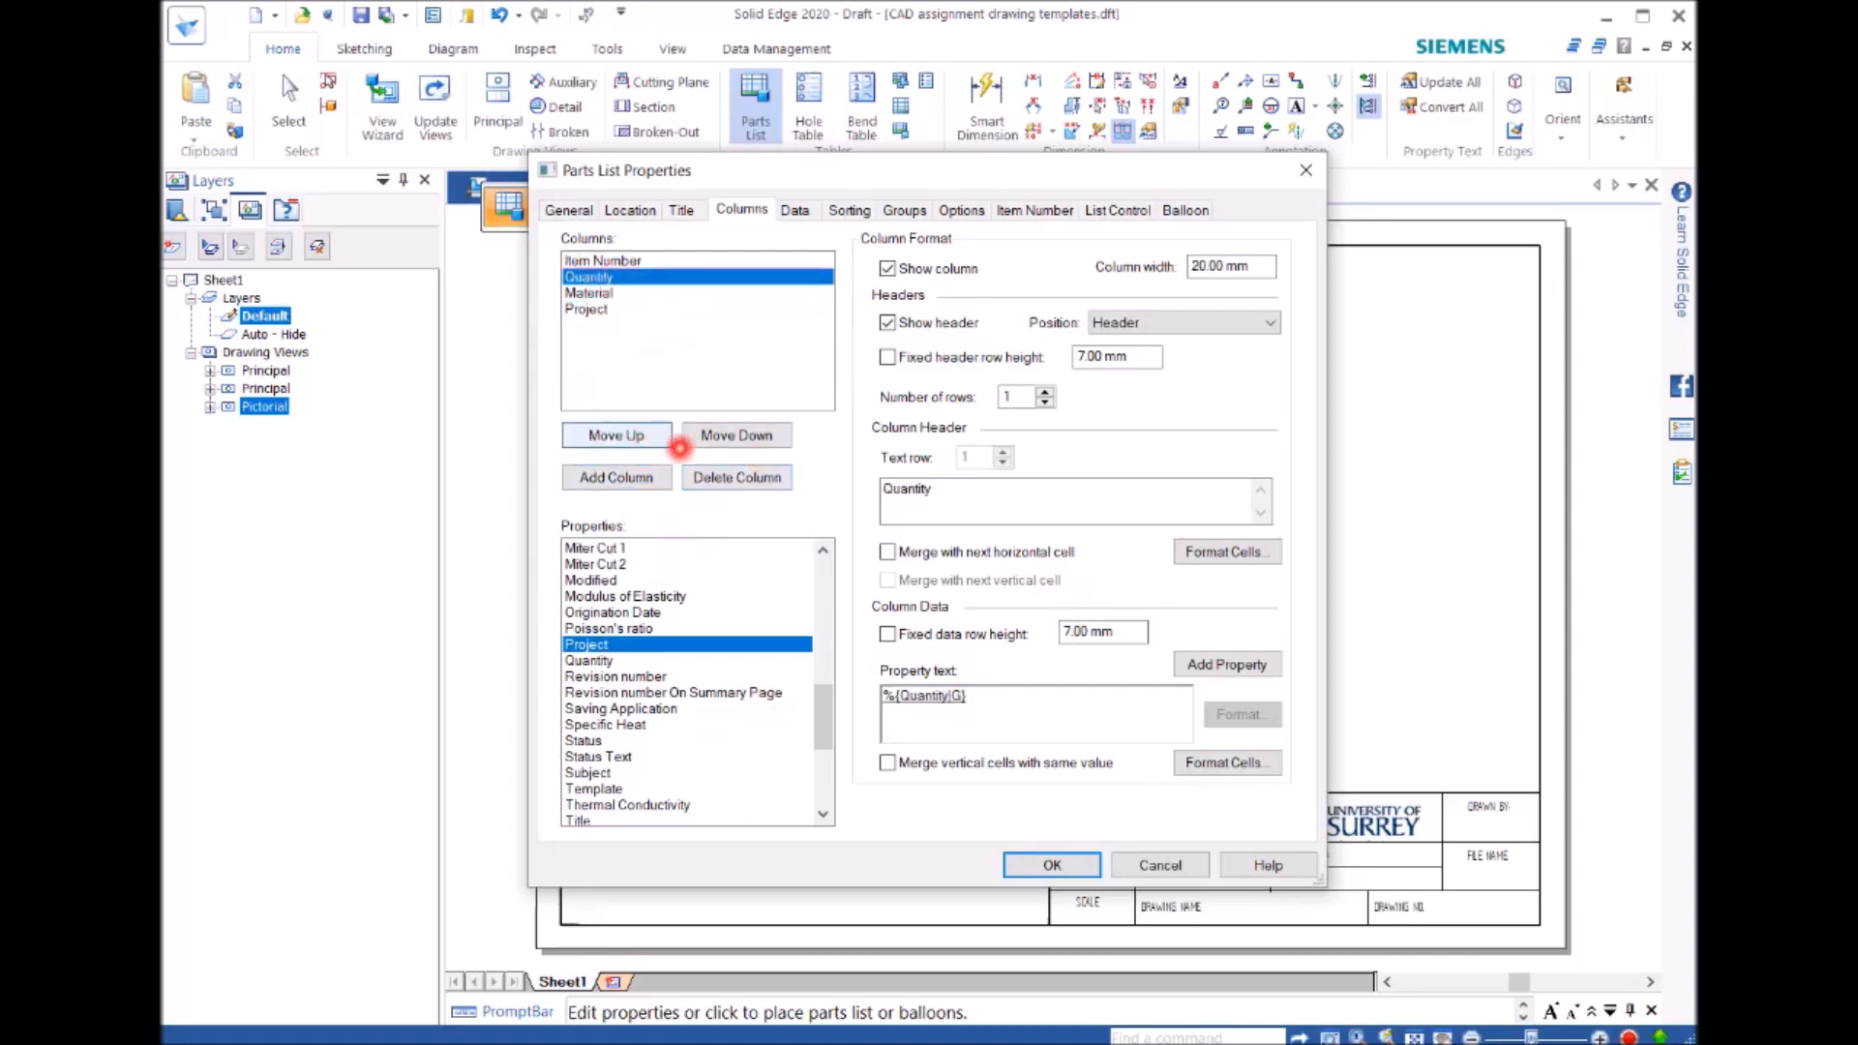
click(759, 436)
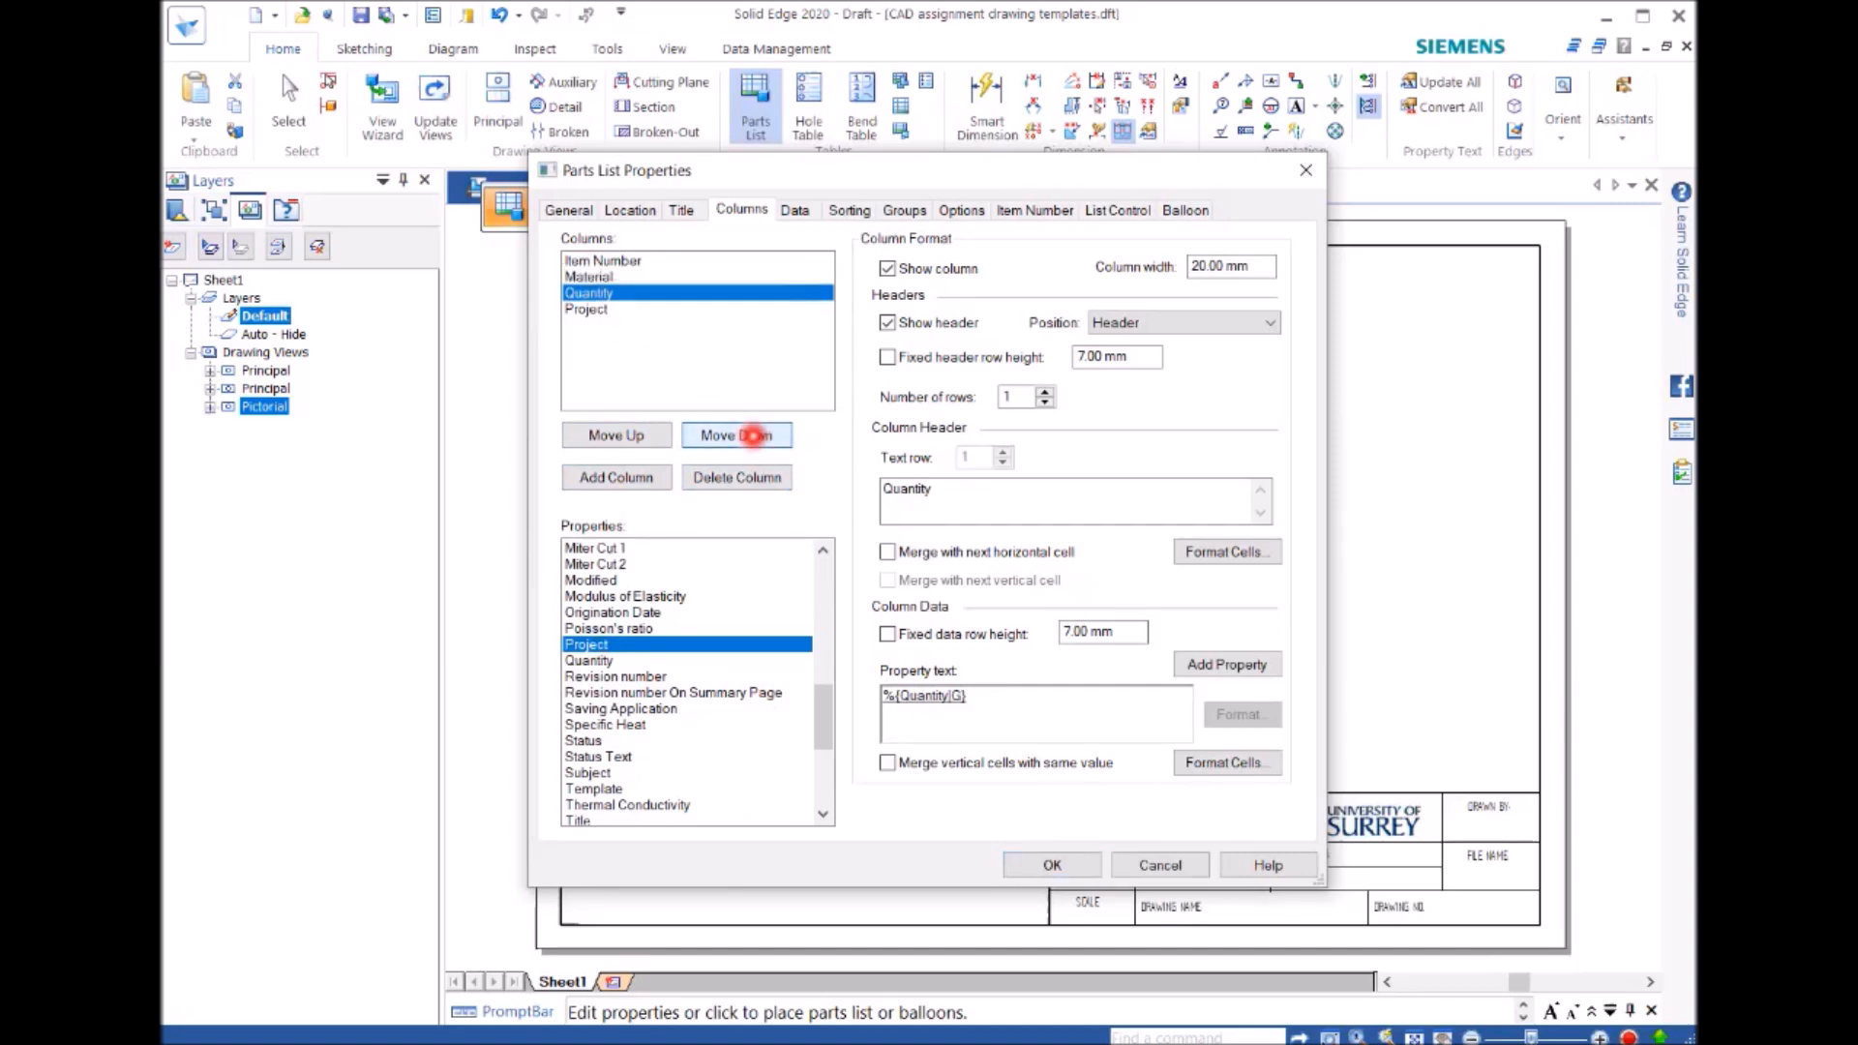
click(754, 436)
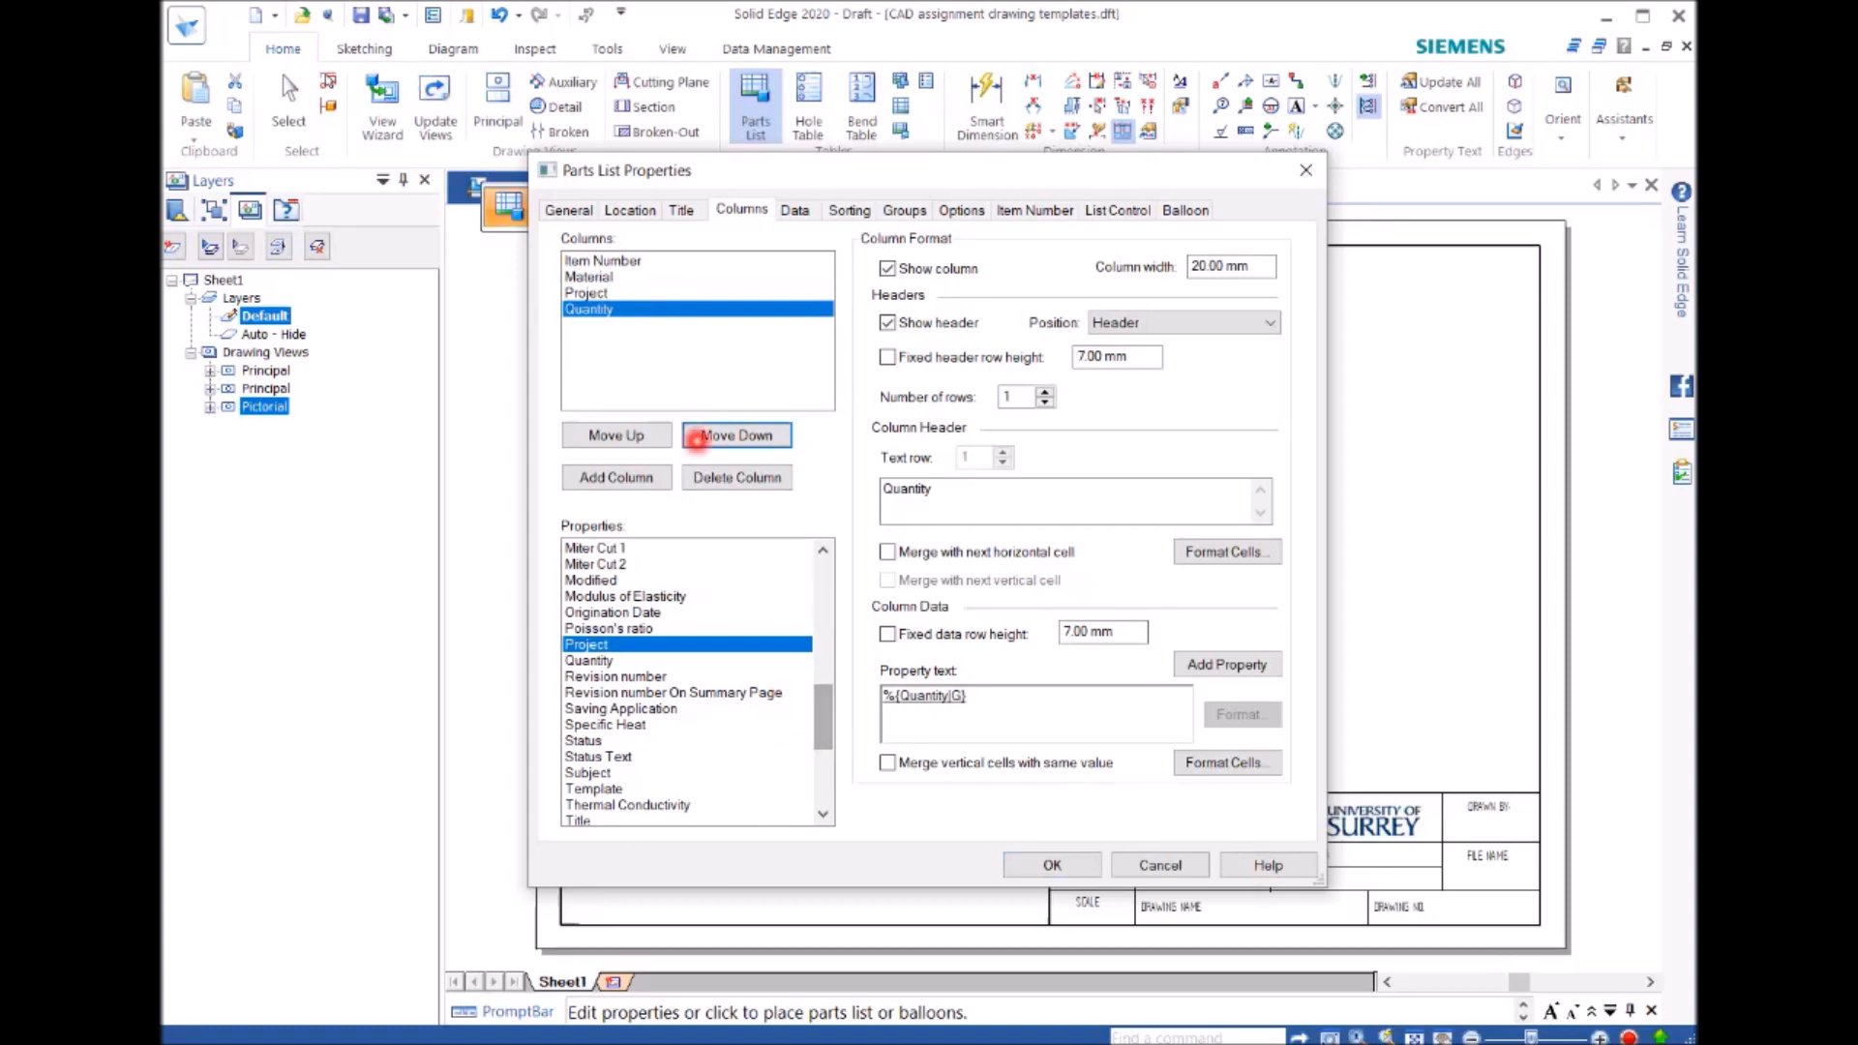
Step: Change the Item Number column's header text to ITEM NUMBER in capitals
click(600, 261)
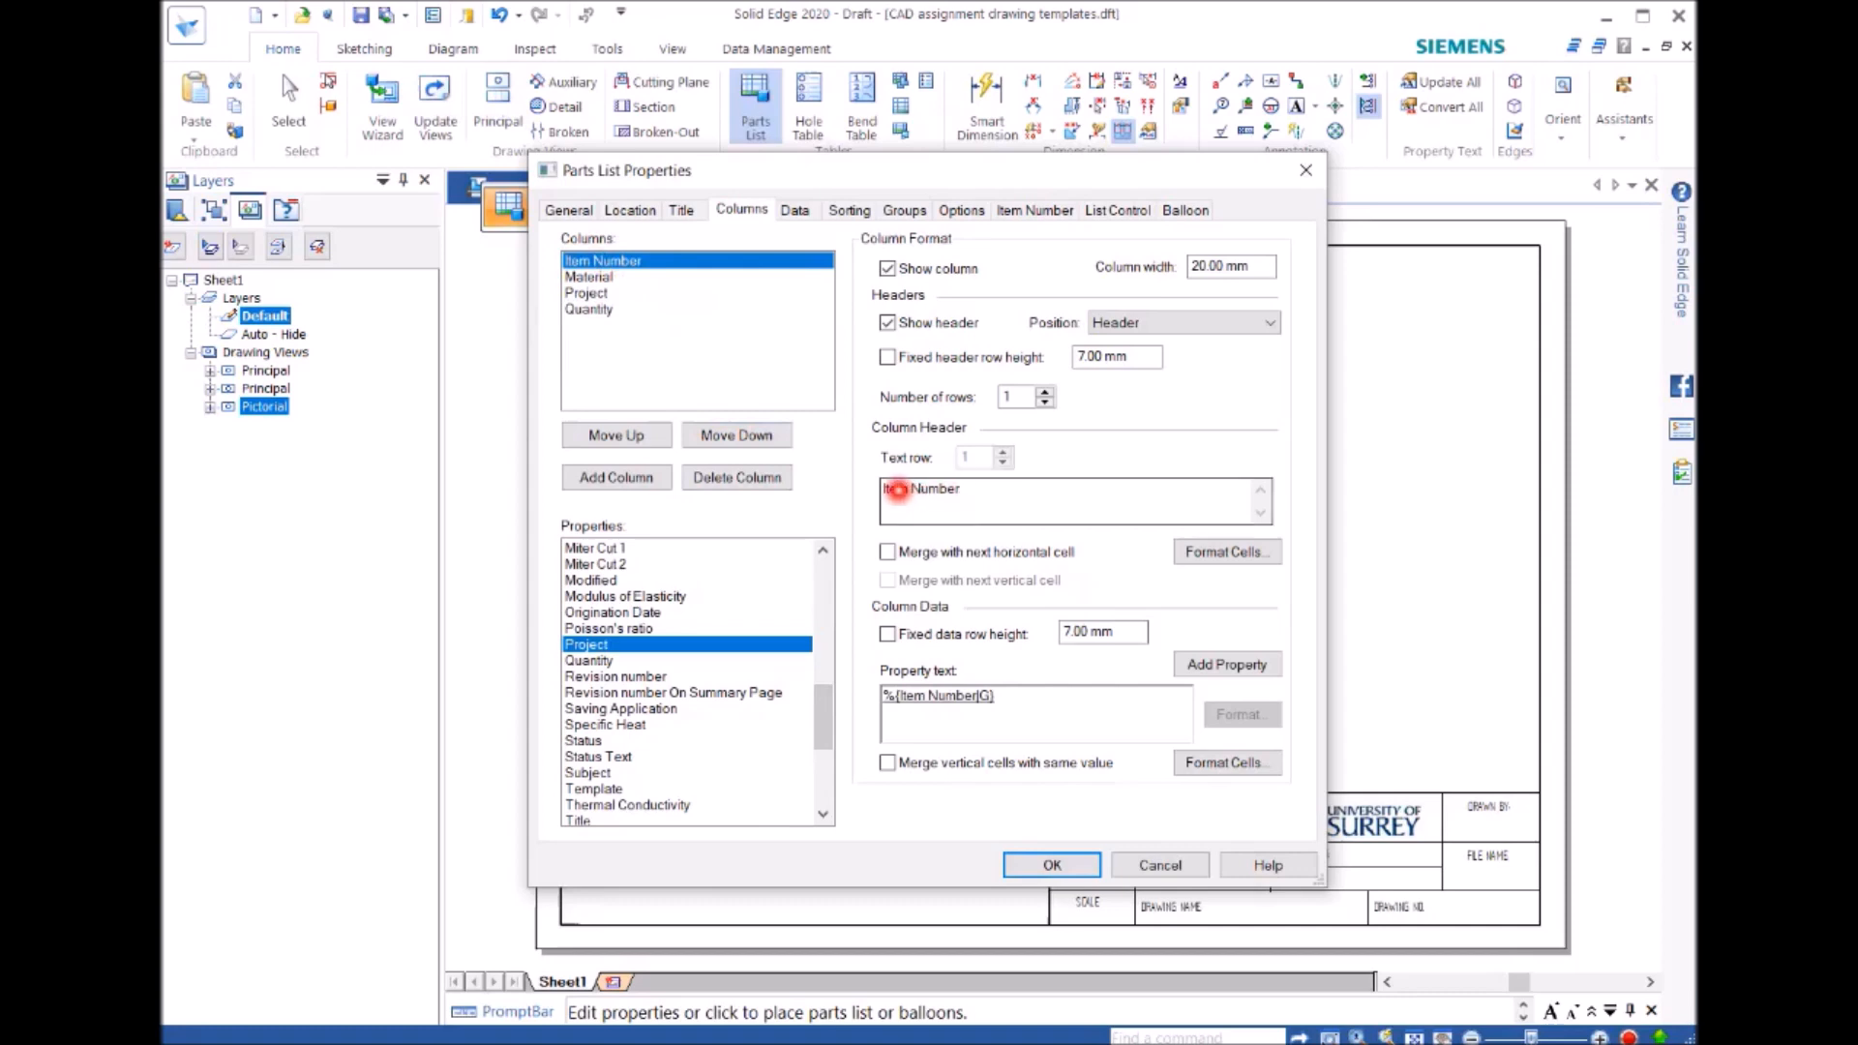
double_click(895, 490)
double_click(933, 489)
double_click(904, 485)
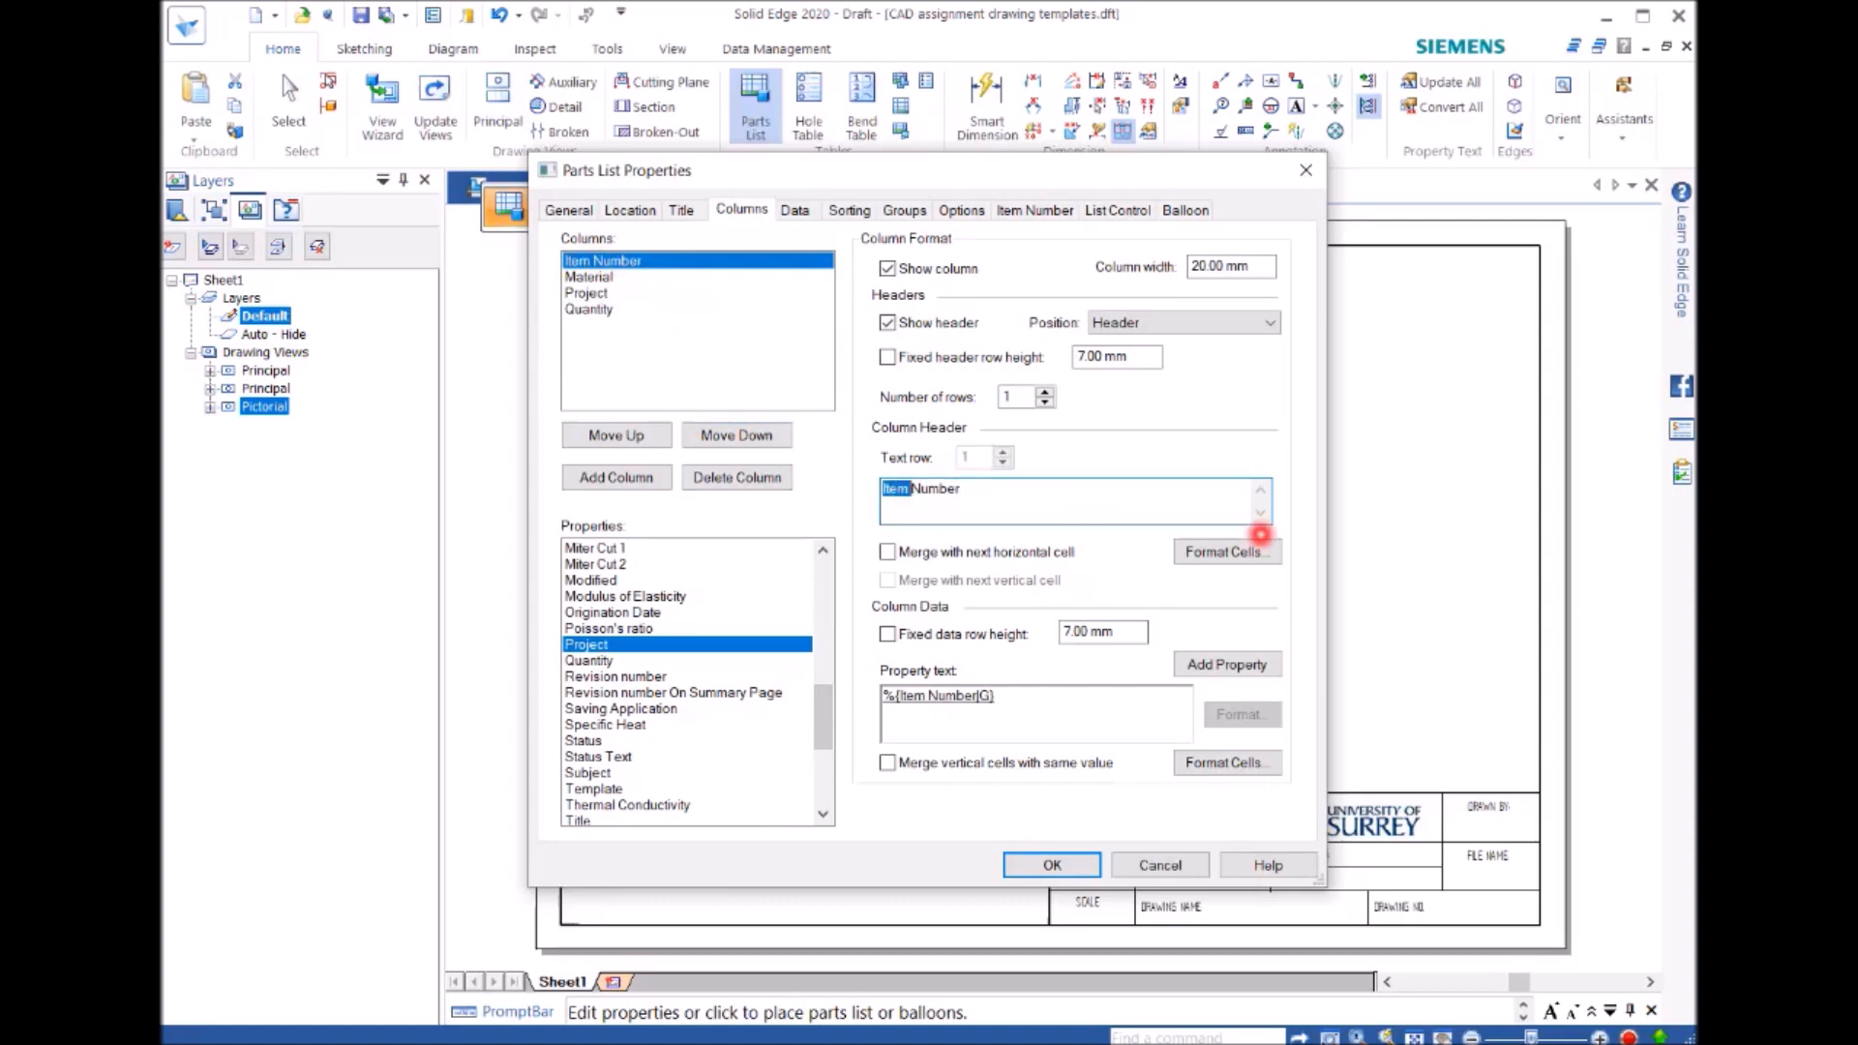
click(1258, 538)
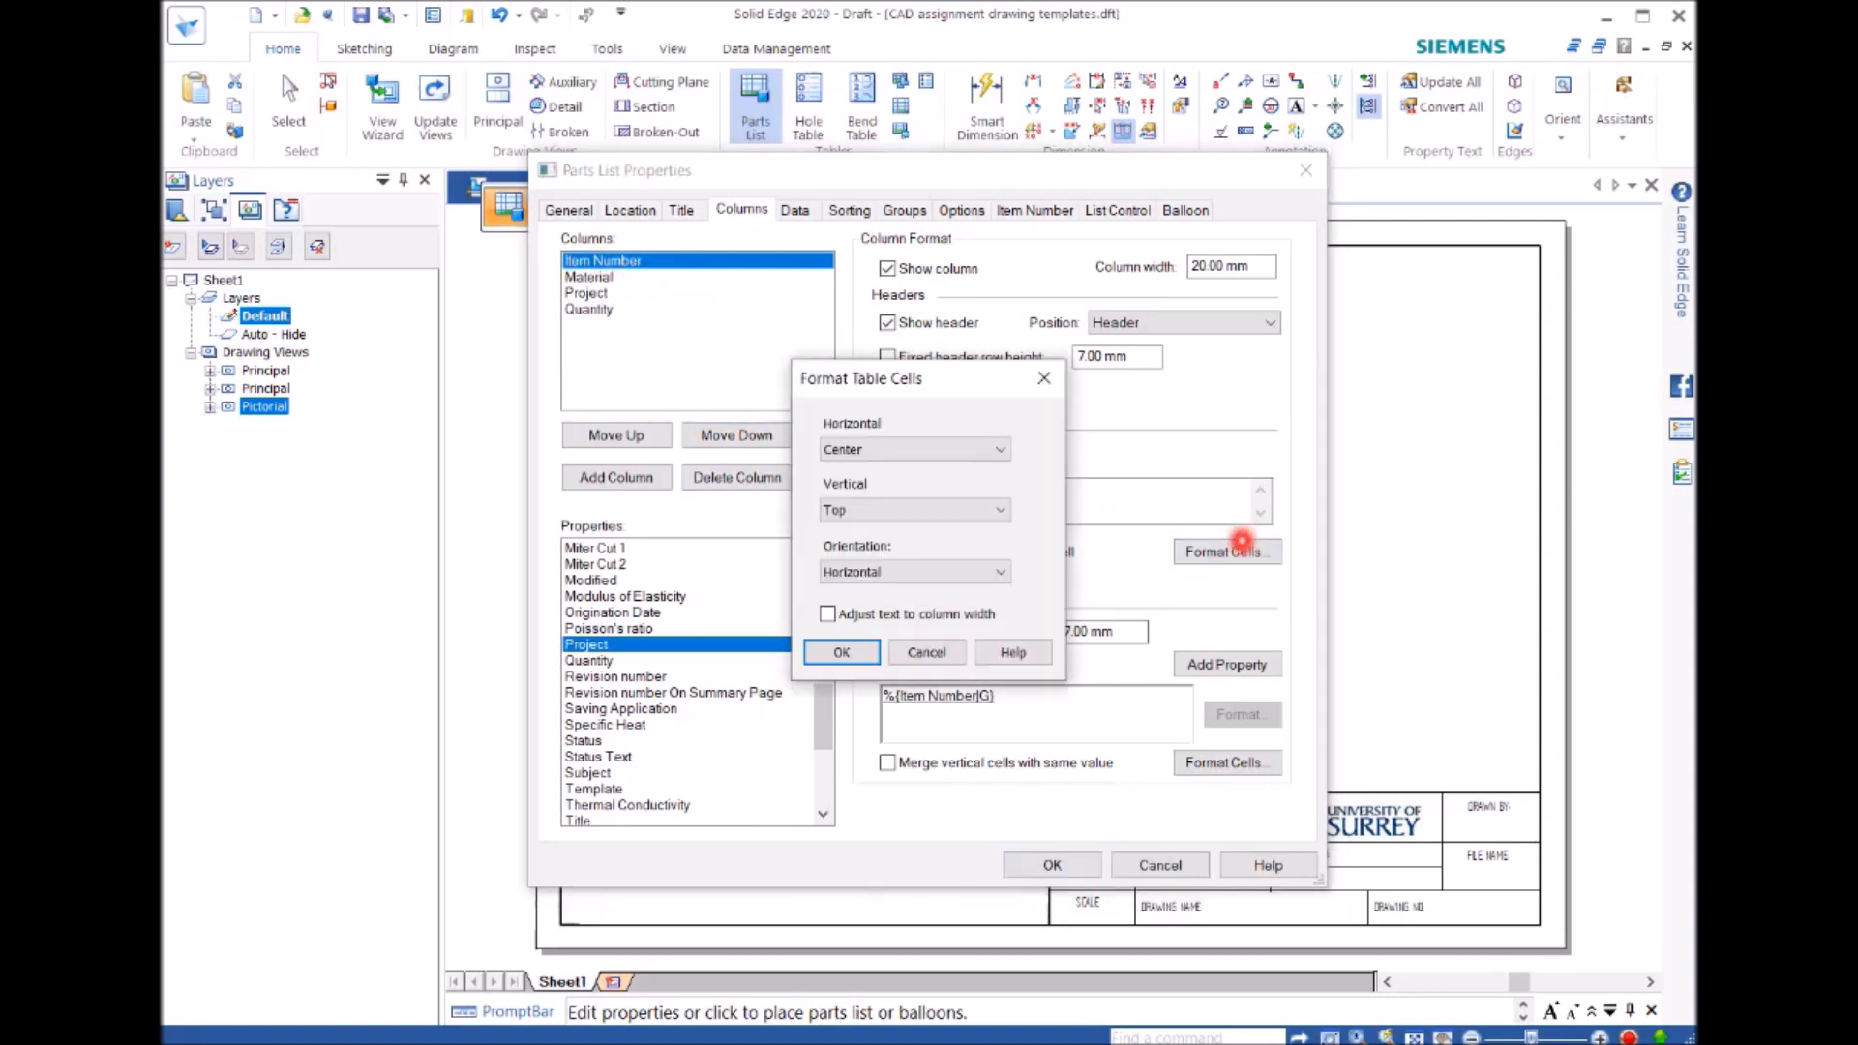
click(927, 652)
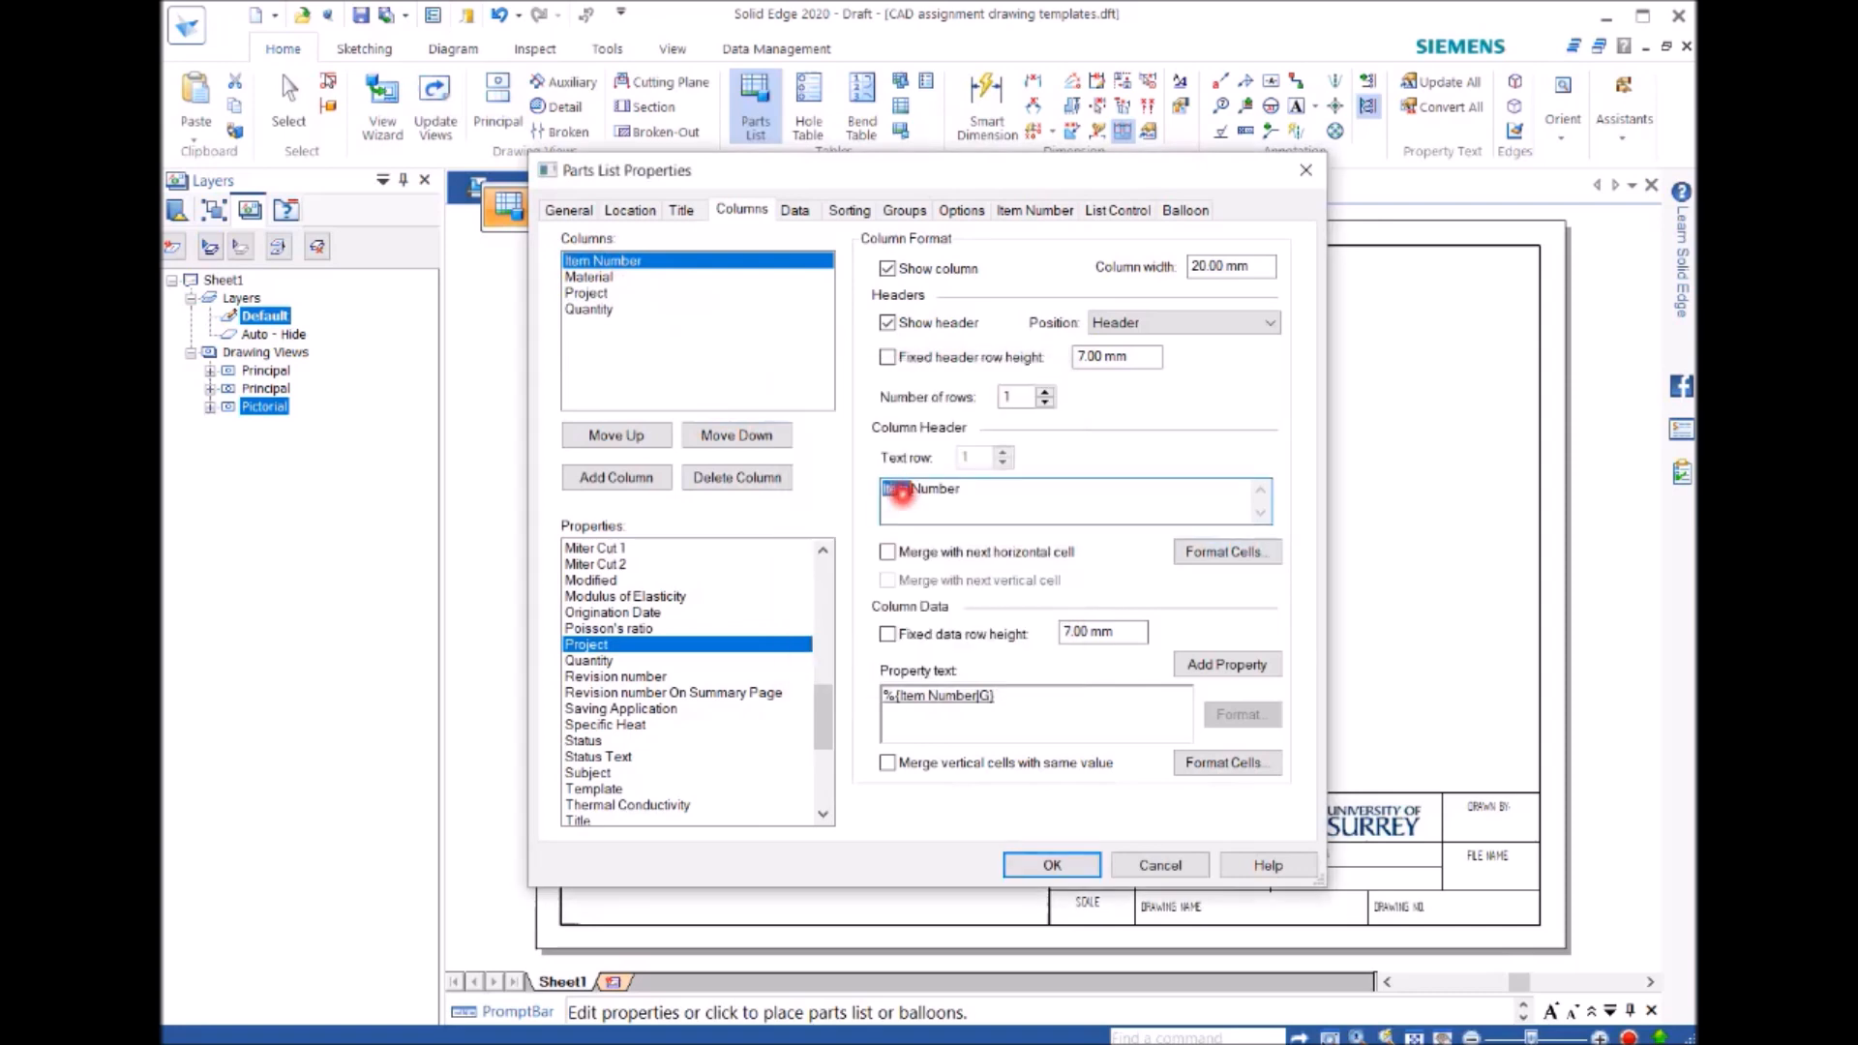
text(ITE)
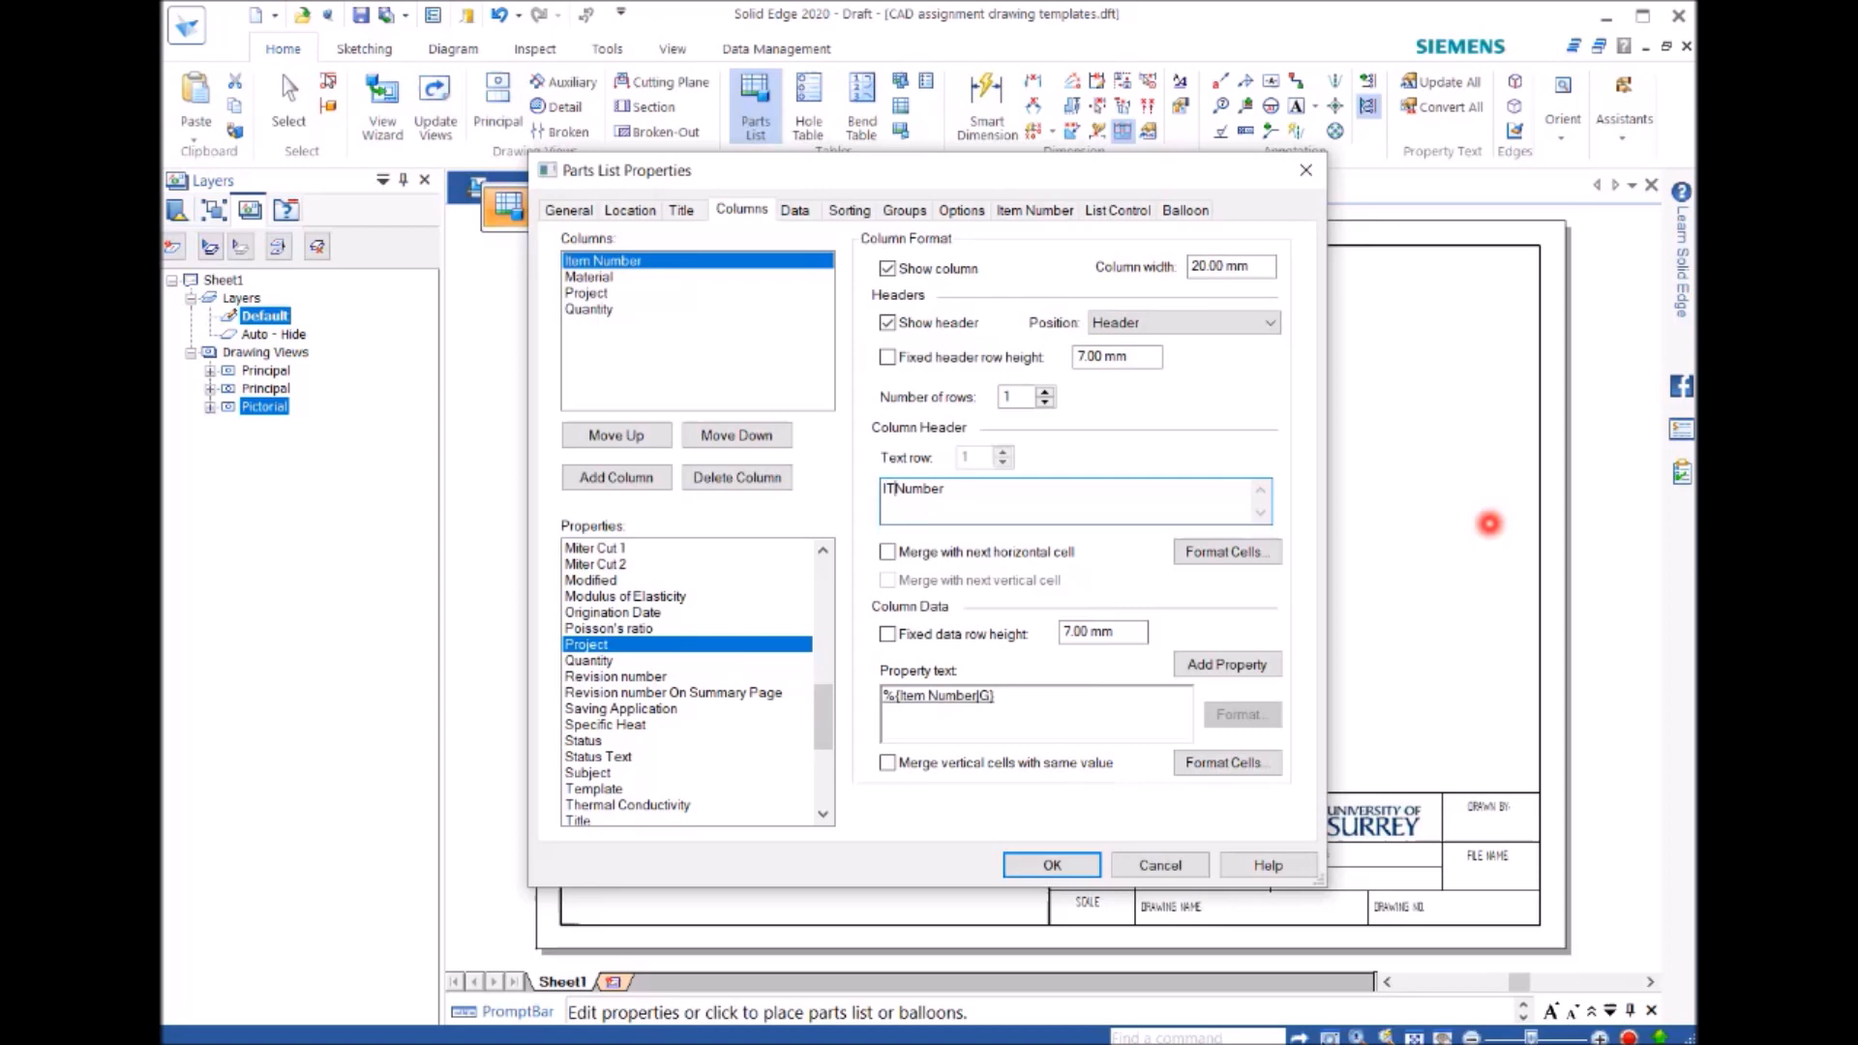
text(M NUM)
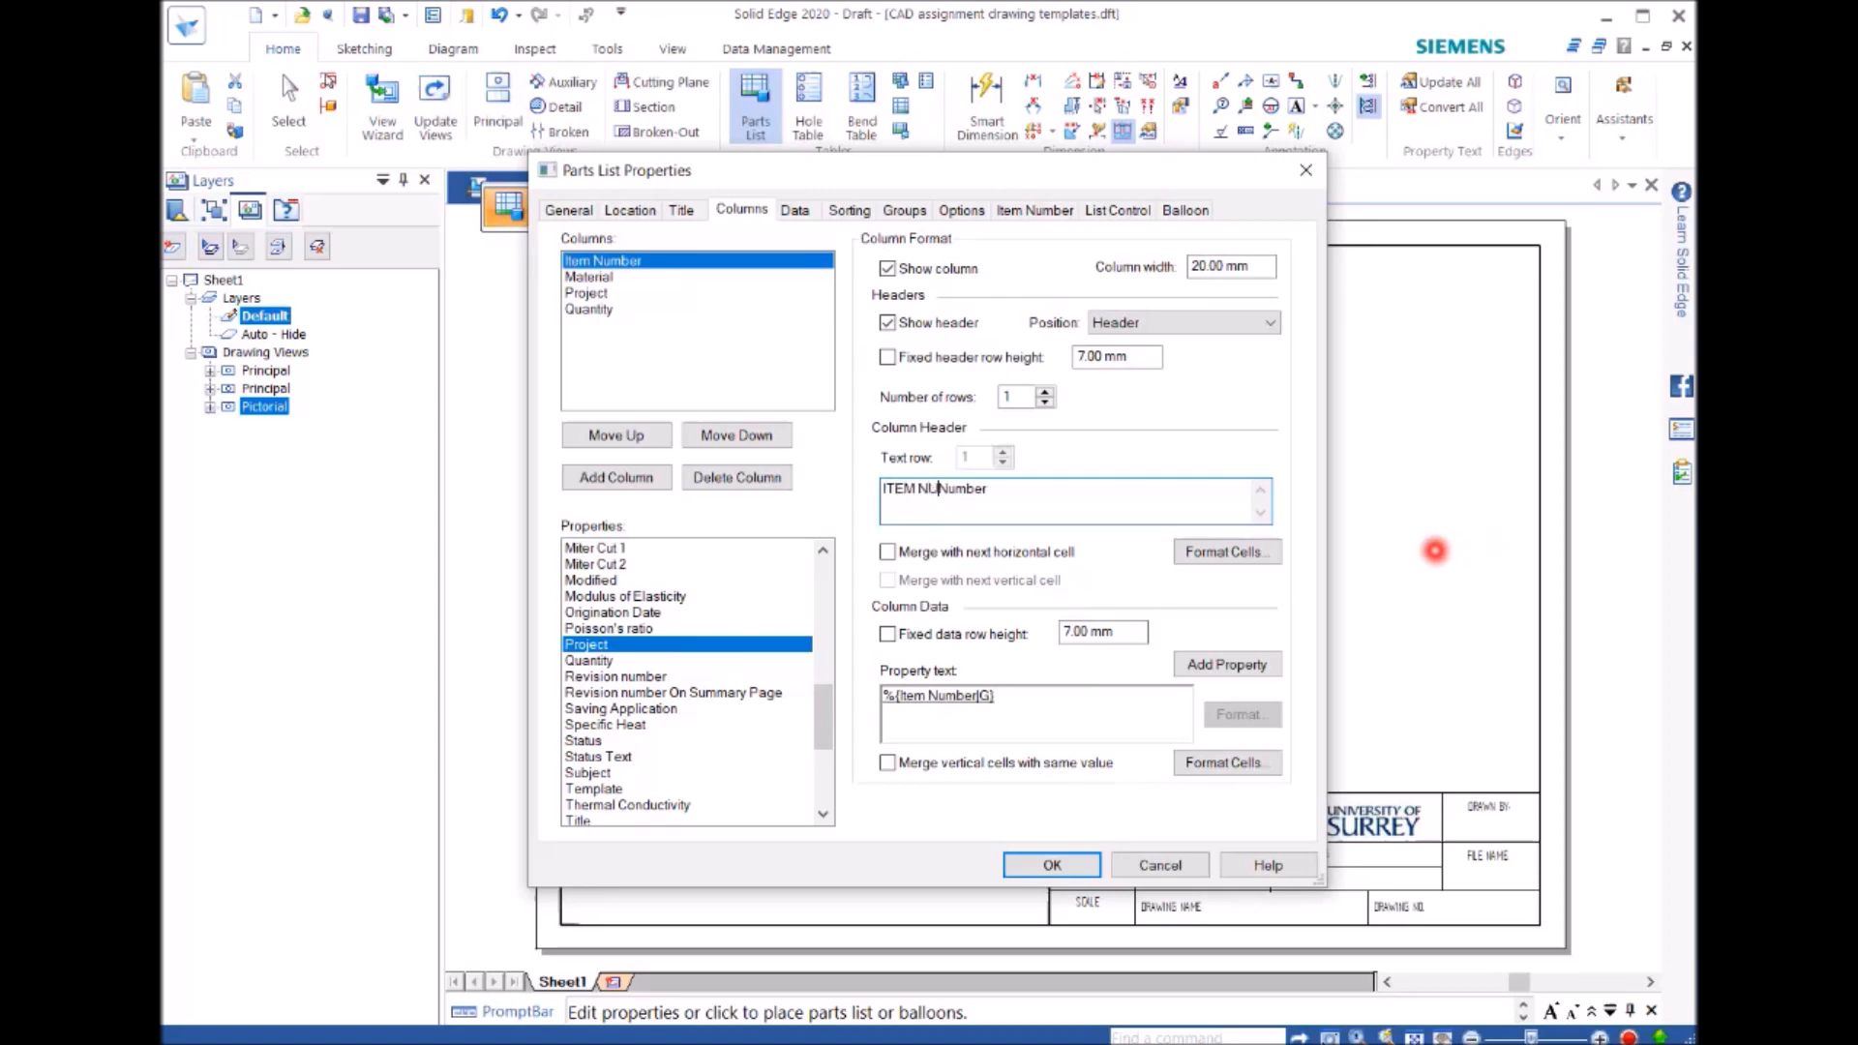
text(BER)
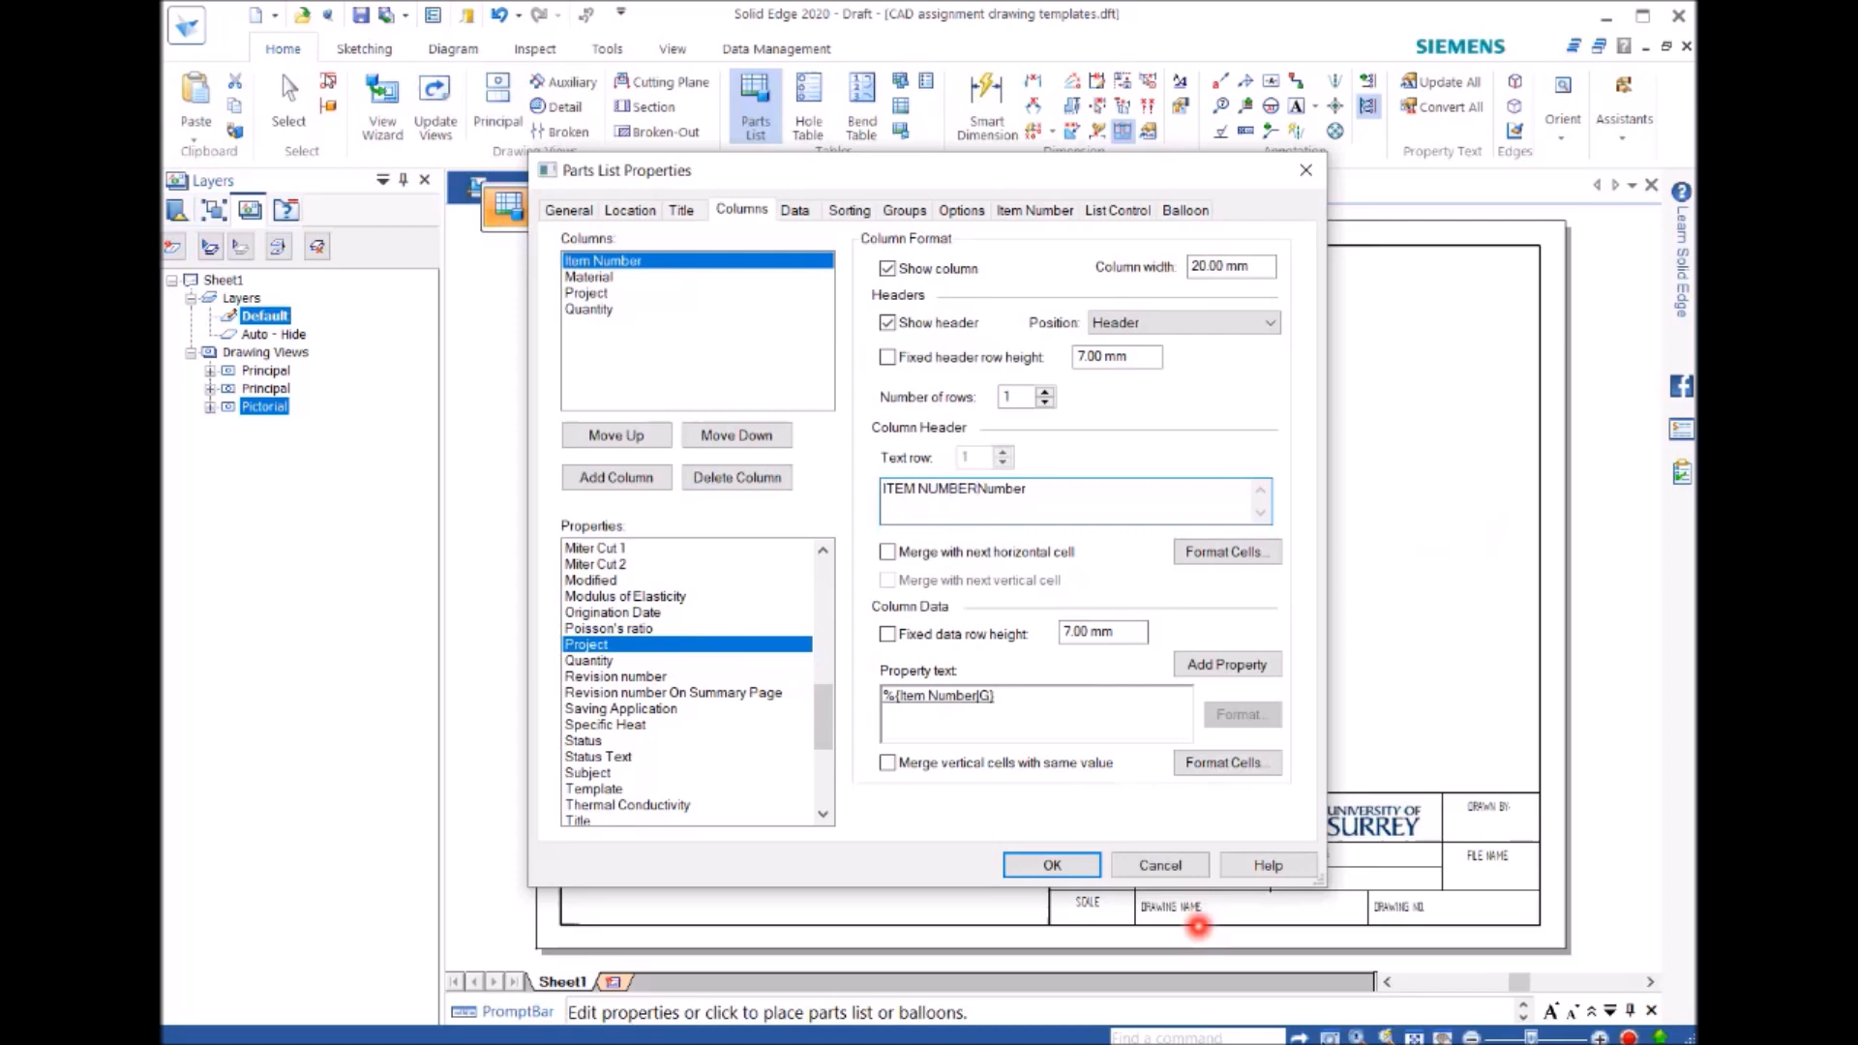
key(Delete)
key(Delete)
key(Delete)
key(Delete)
key(Delete)
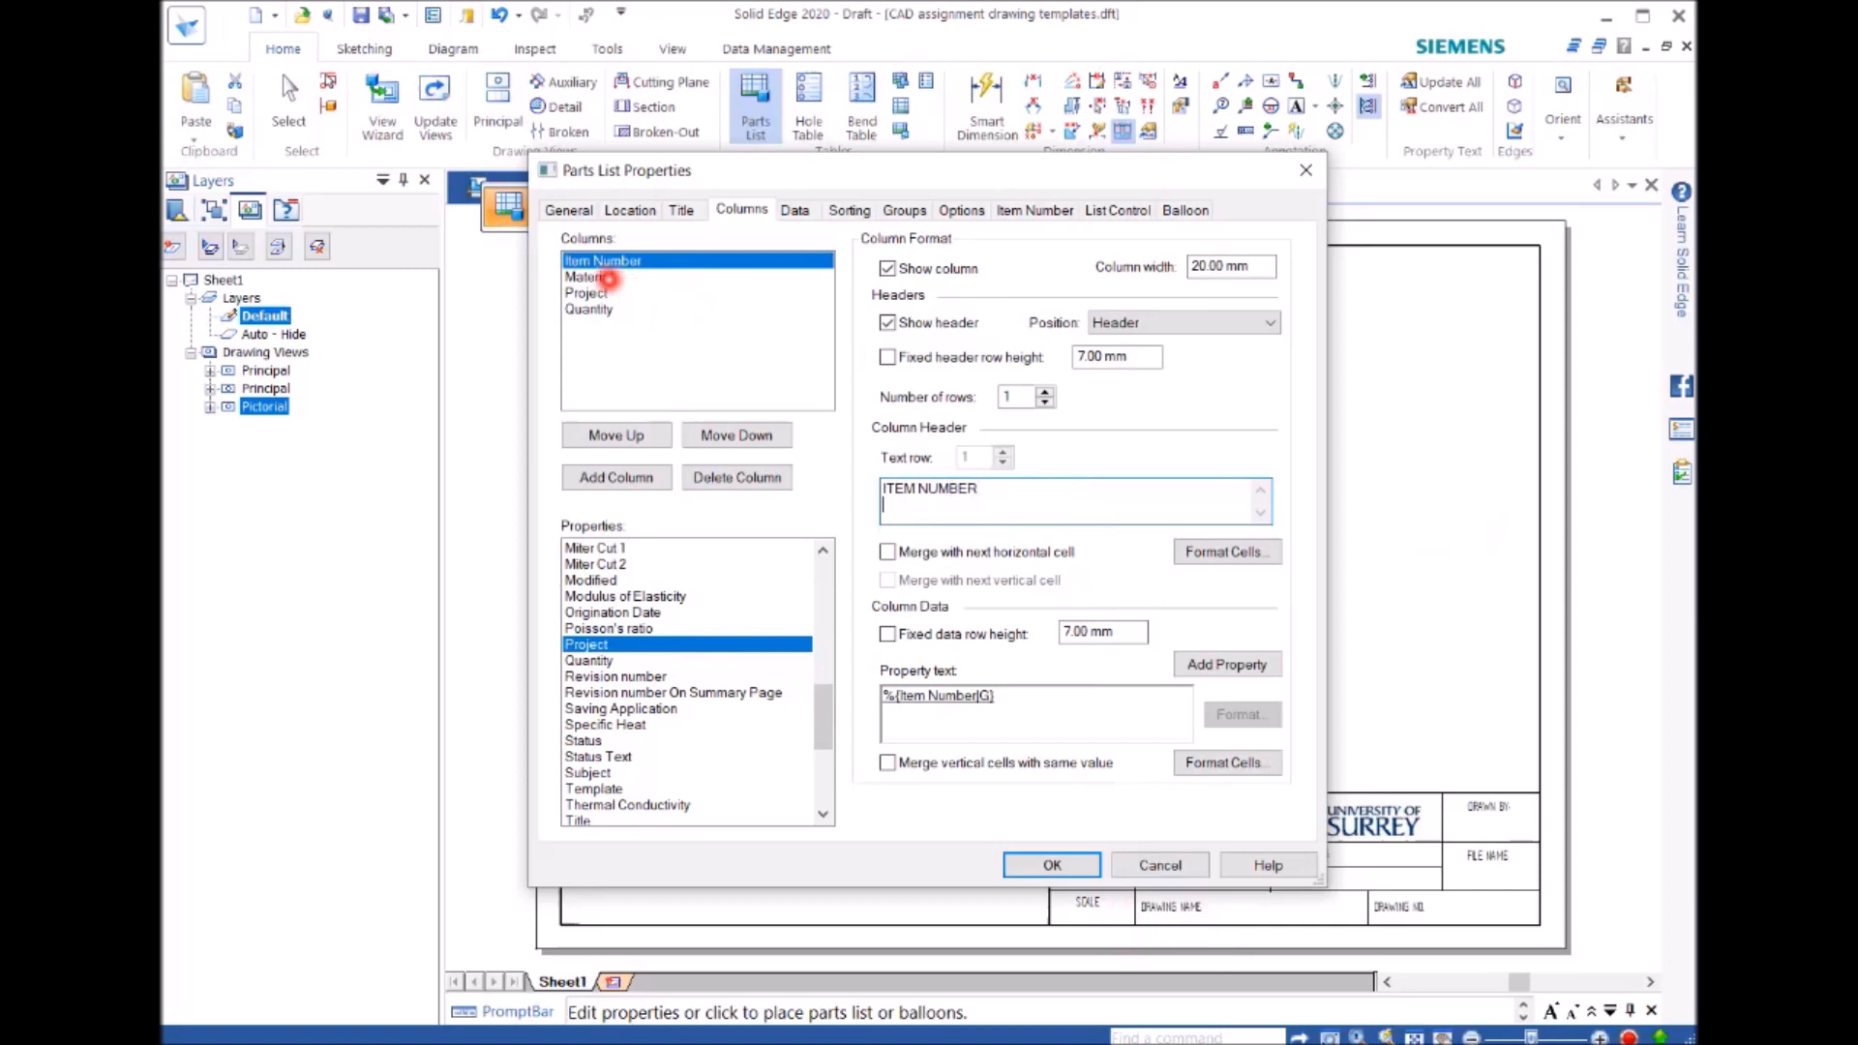
Step: Replace the Material column's header text with the capitalised header MATERAL
click(607, 277)
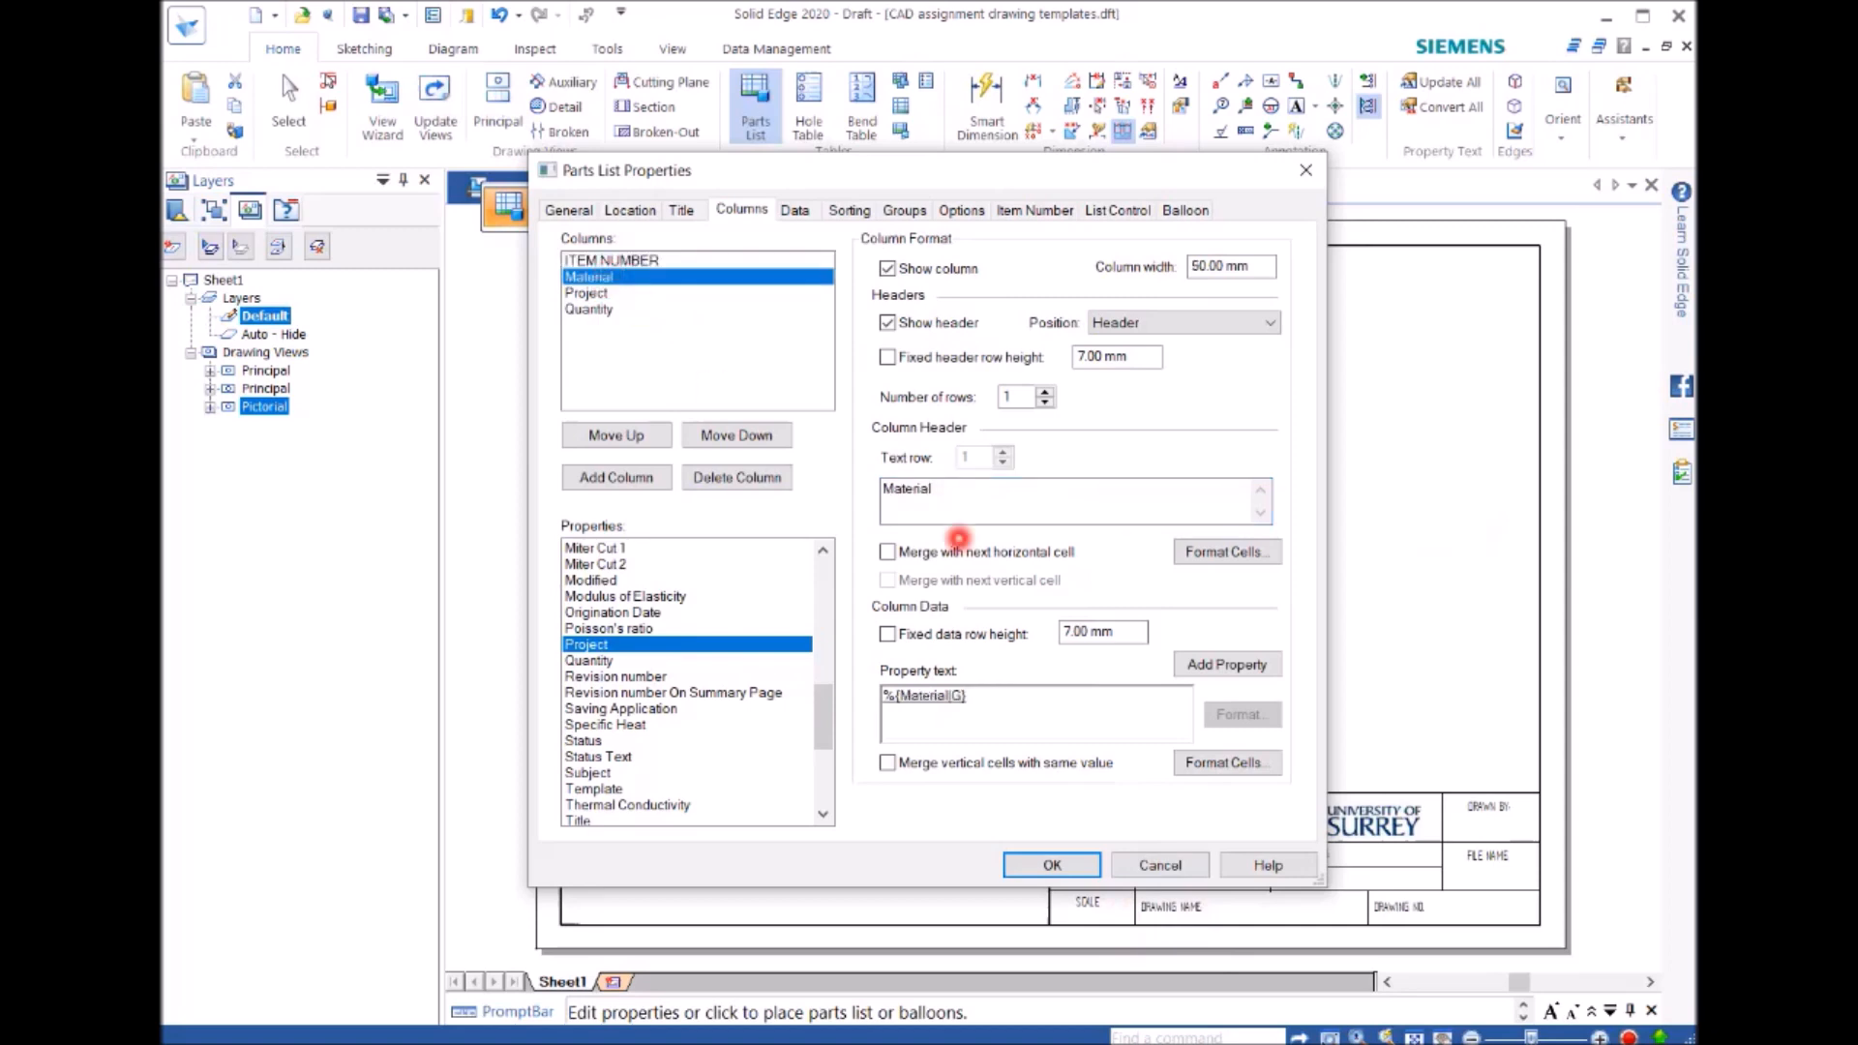
double_click(928, 490)
click(904, 493)
drag(903, 491, 977, 491)
key(BackSpace)
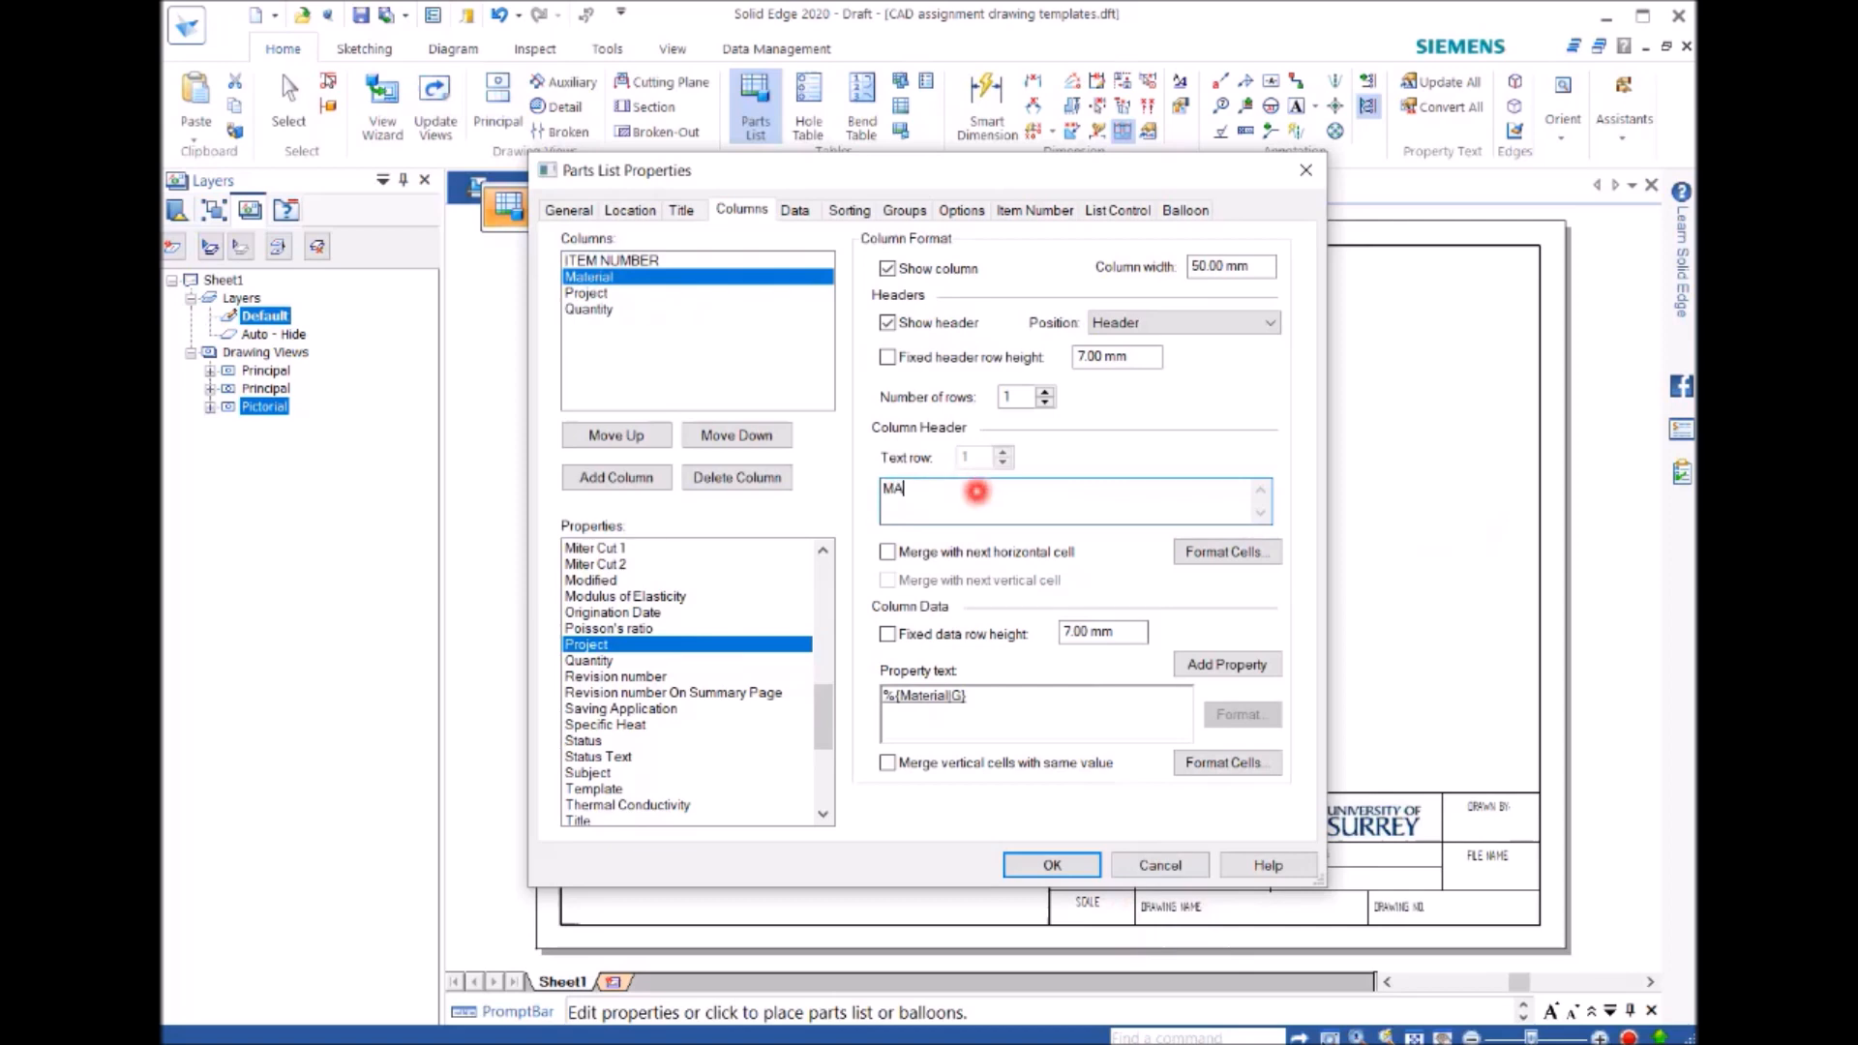
text(TER)
Step: Replace the Project column's header text with PART NAME
click(606, 306)
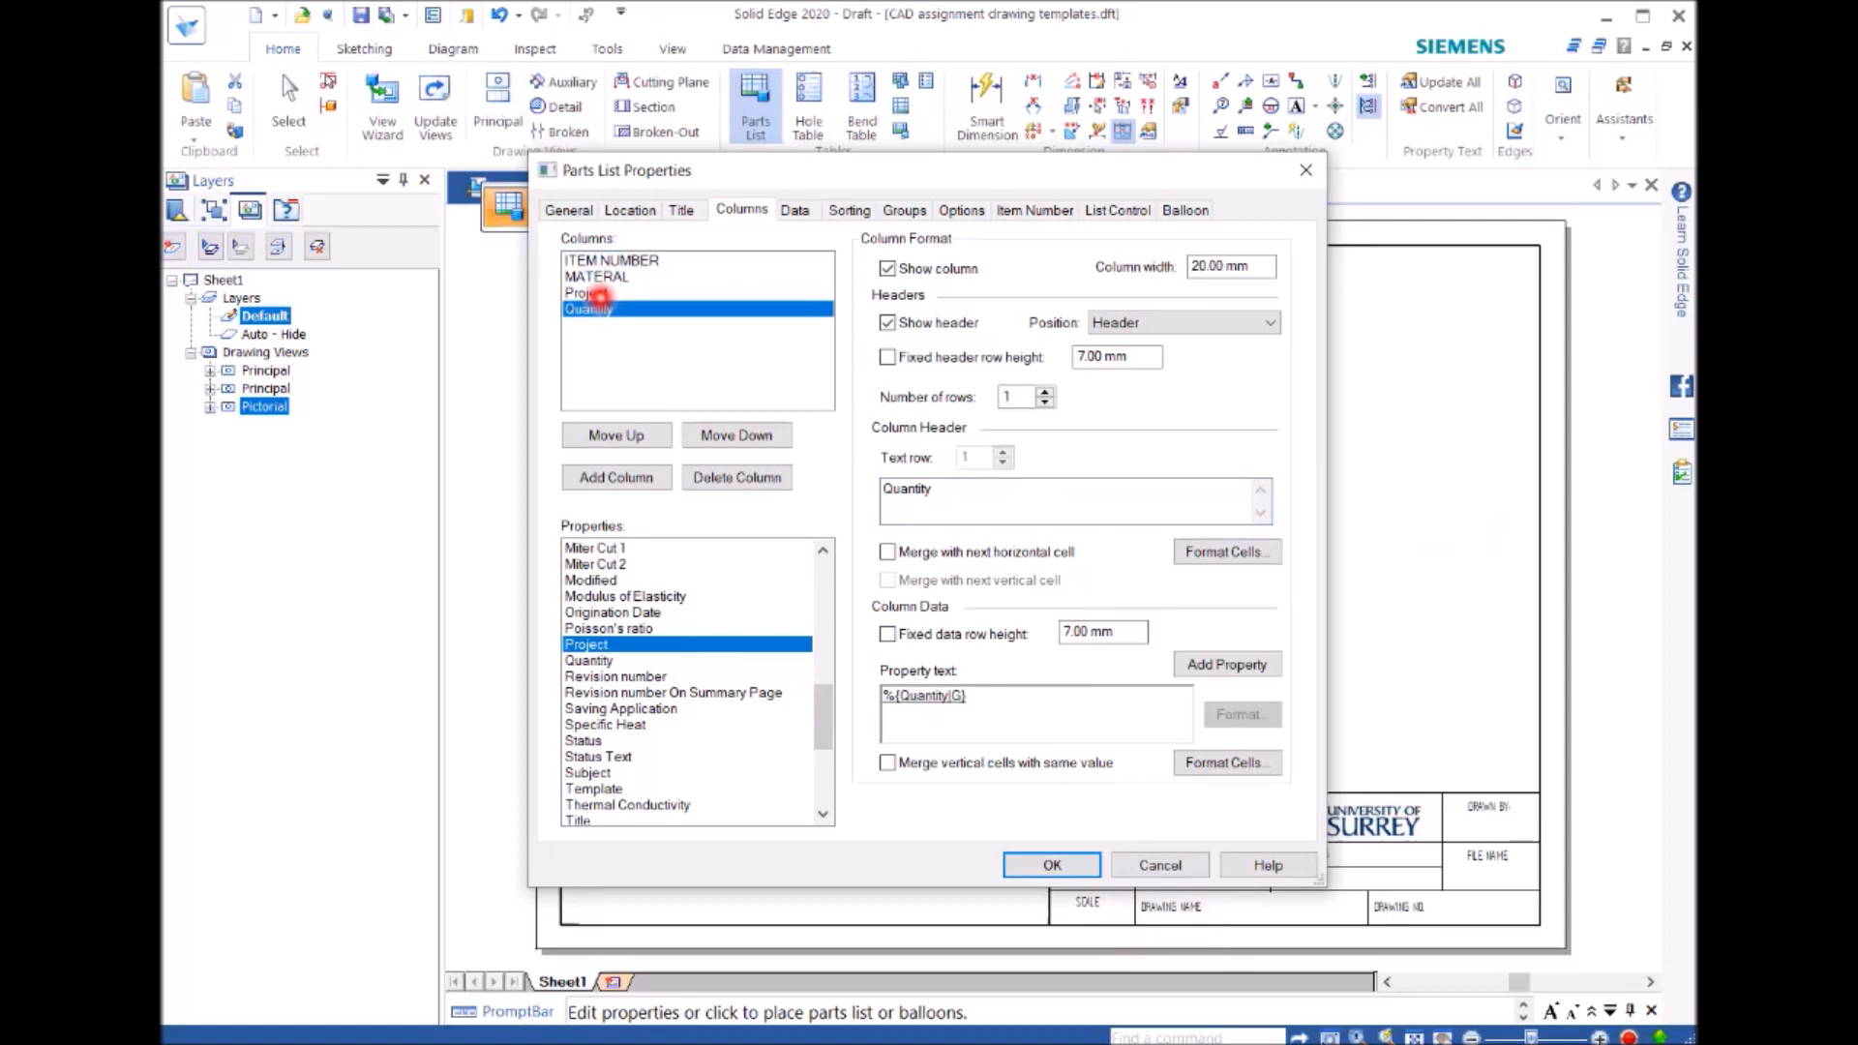
click(600, 297)
click(943, 498)
click(889, 486)
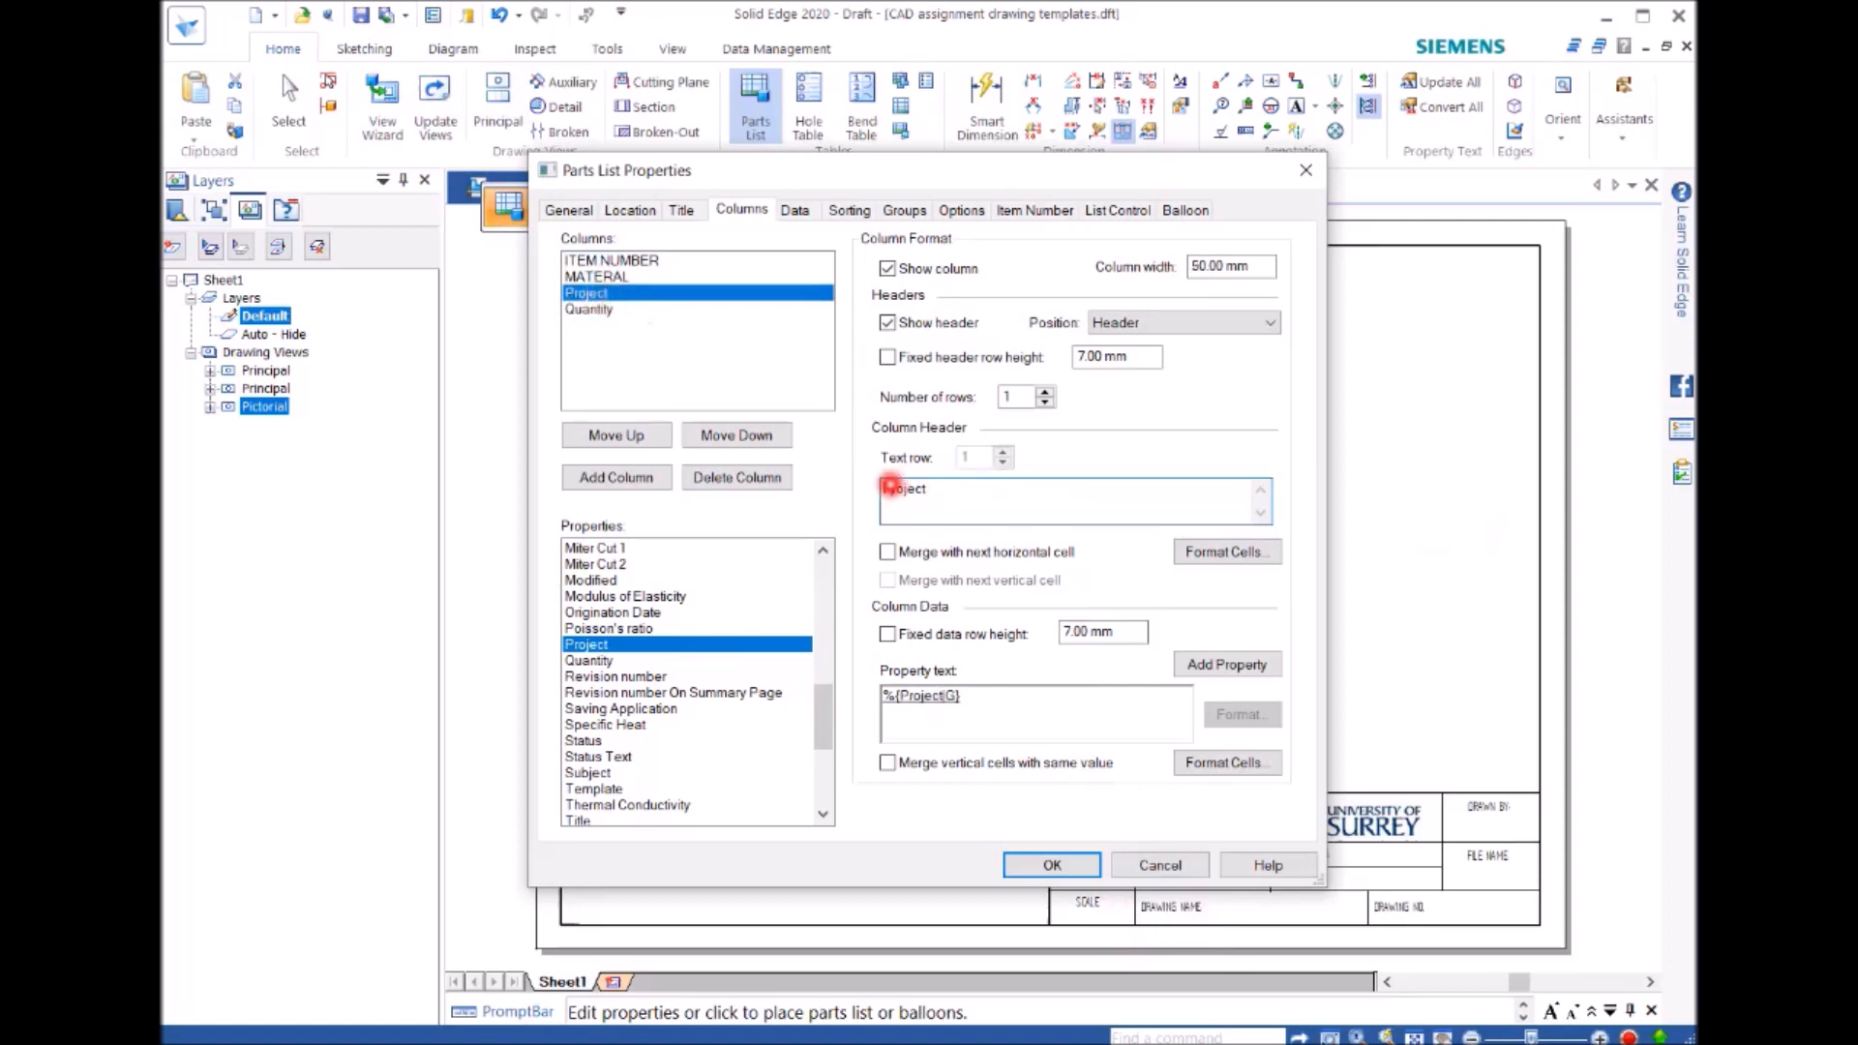
double_click(910, 488)
text(PART NAME)
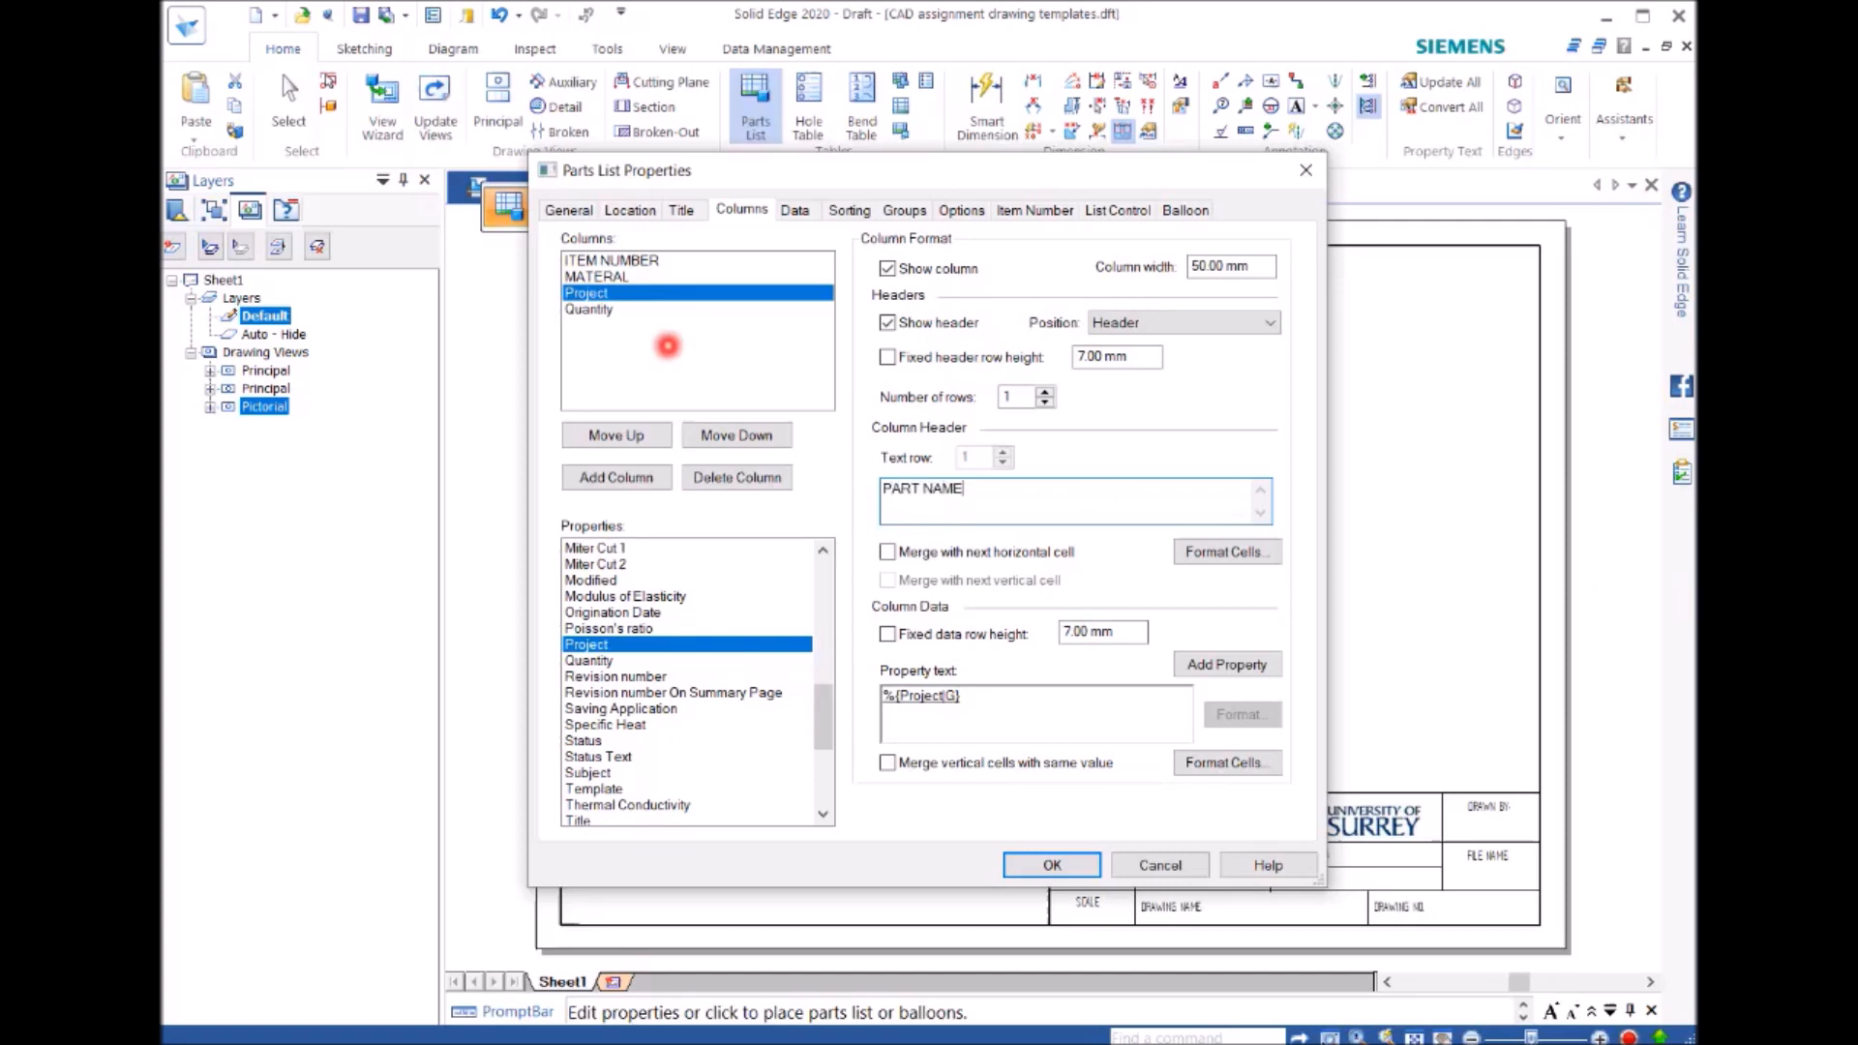
Step: Replace the Quantity column's header text with the capitalised header QUANTIY
click(601, 308)
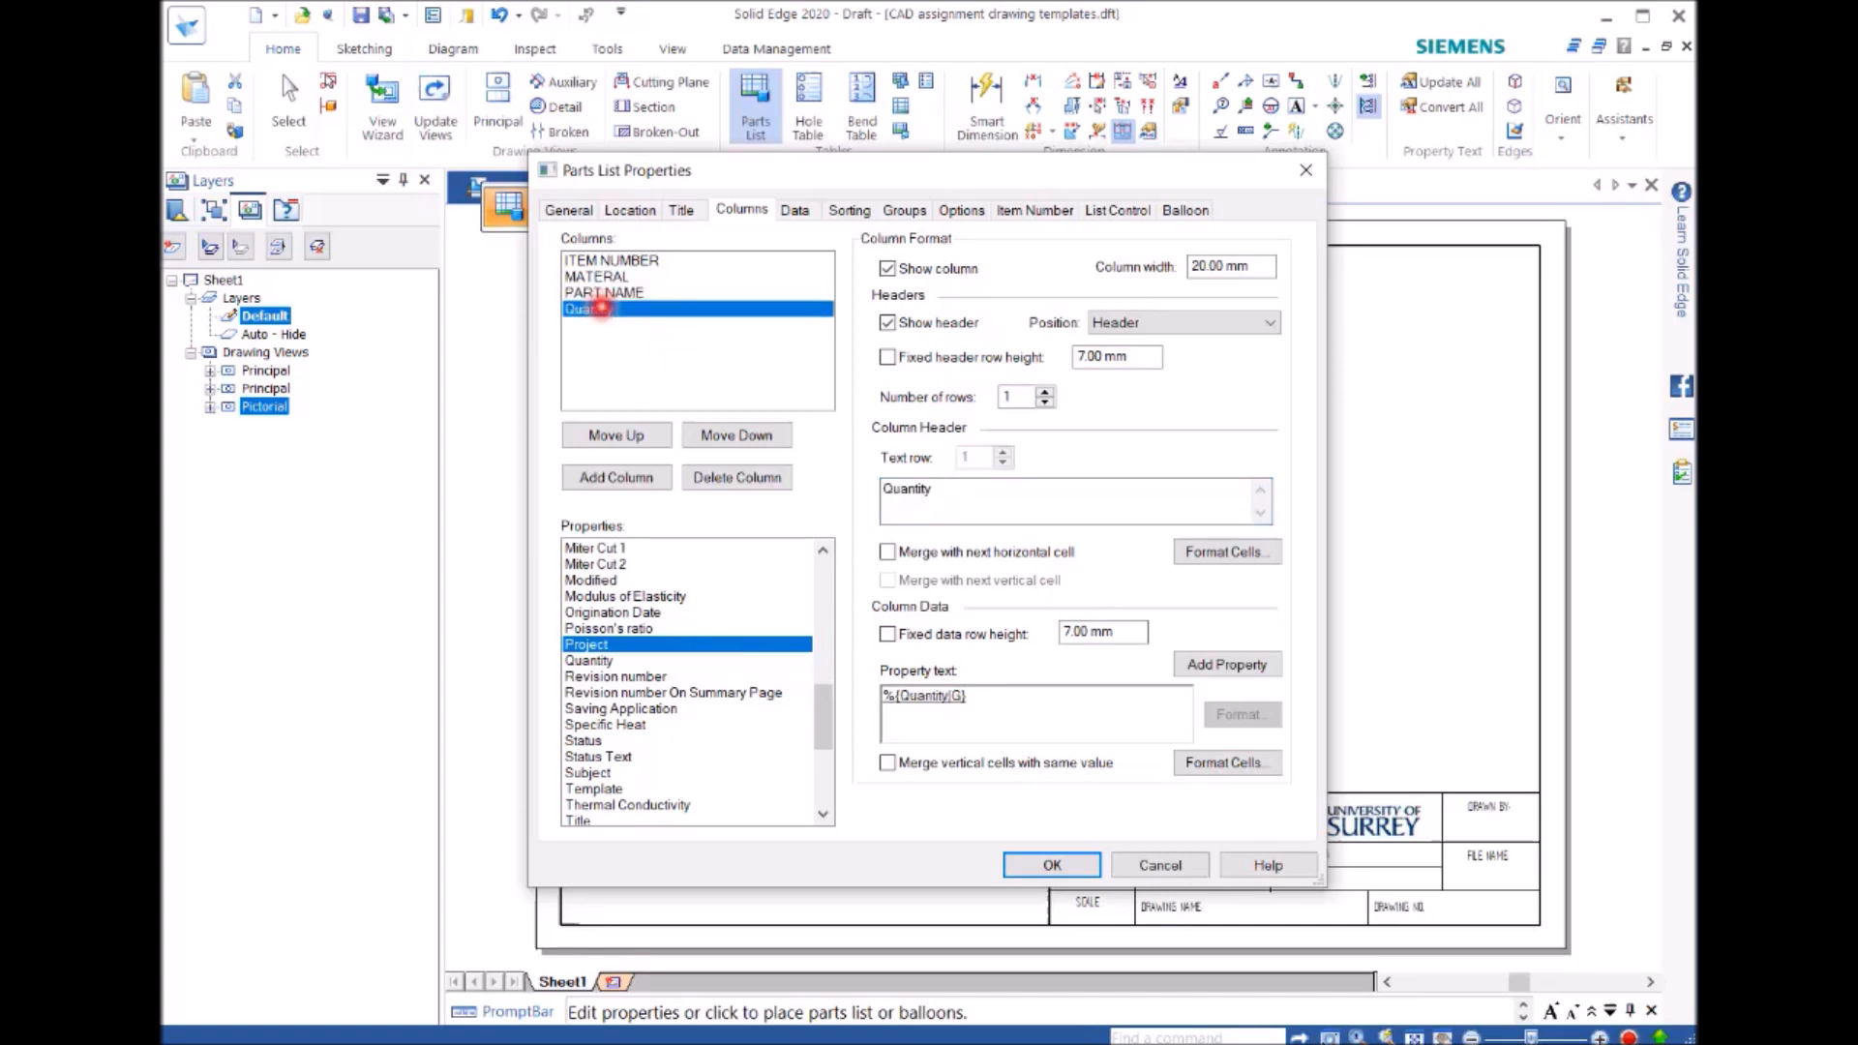
click(896, 488)
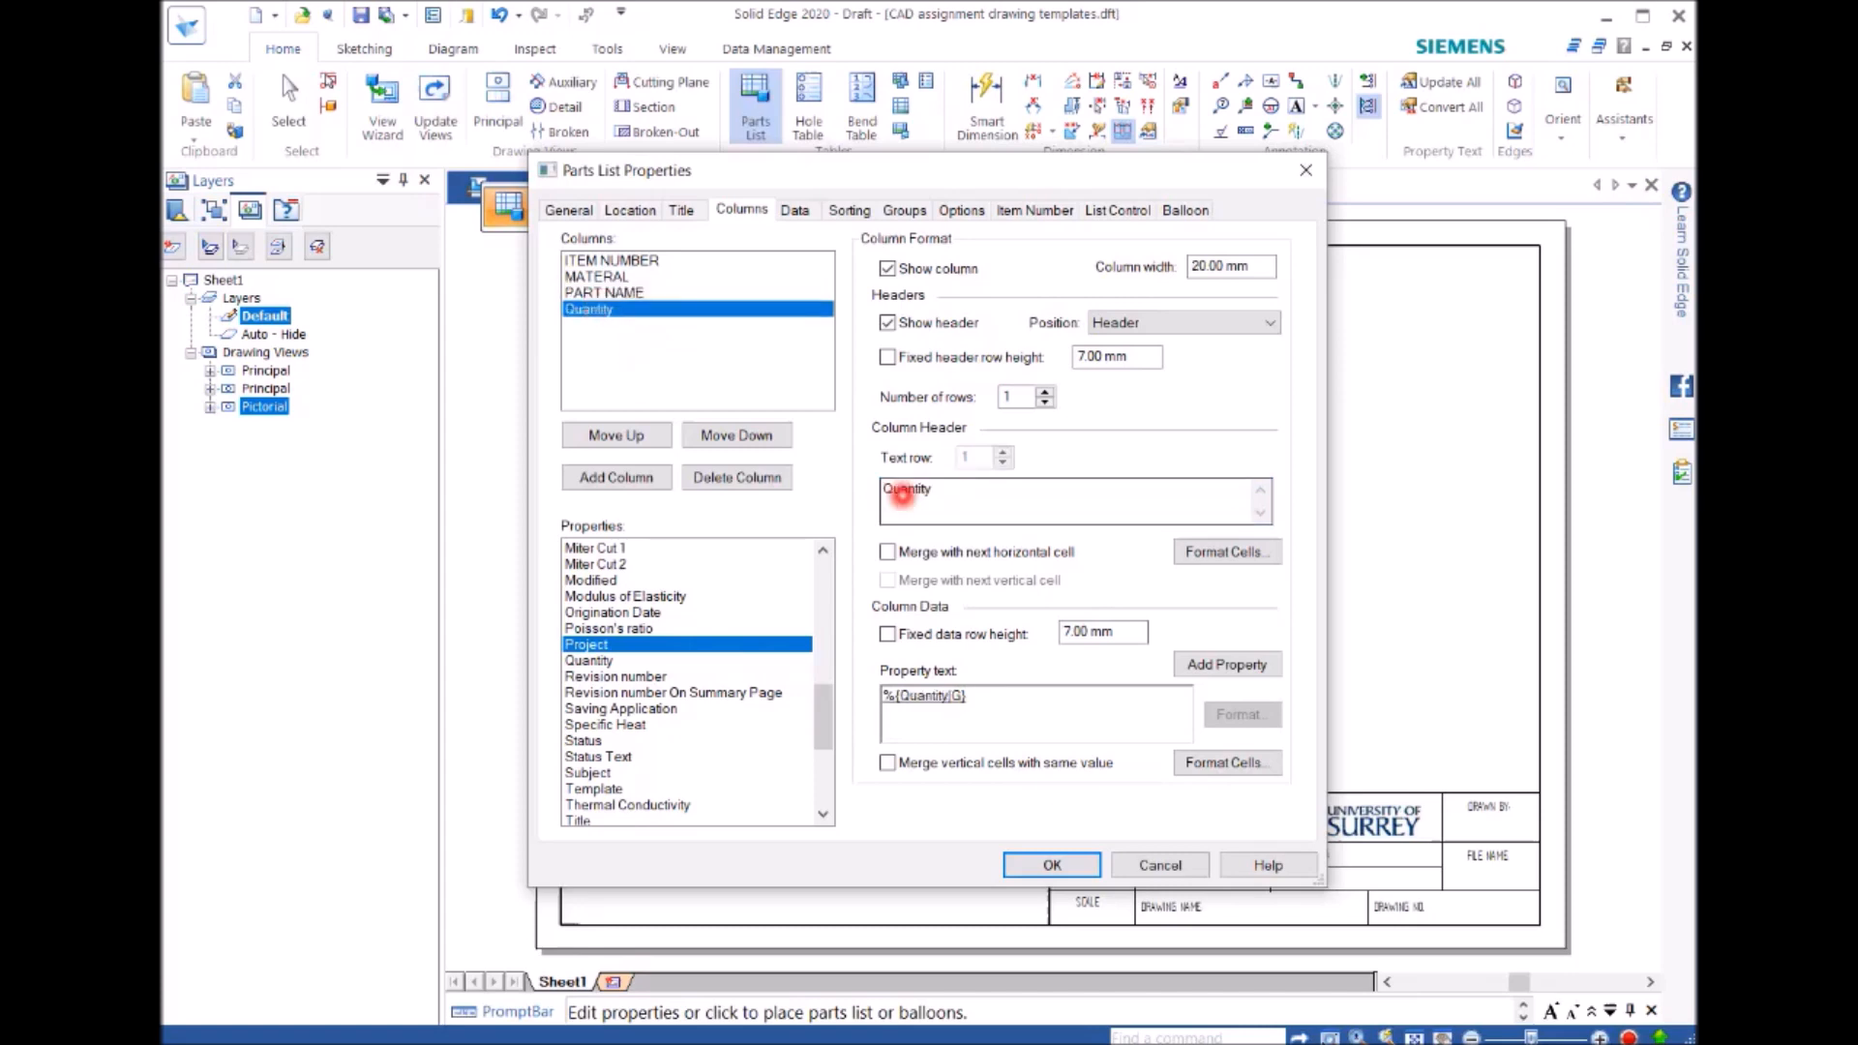
double_click(890, 488)
click(888, 487)
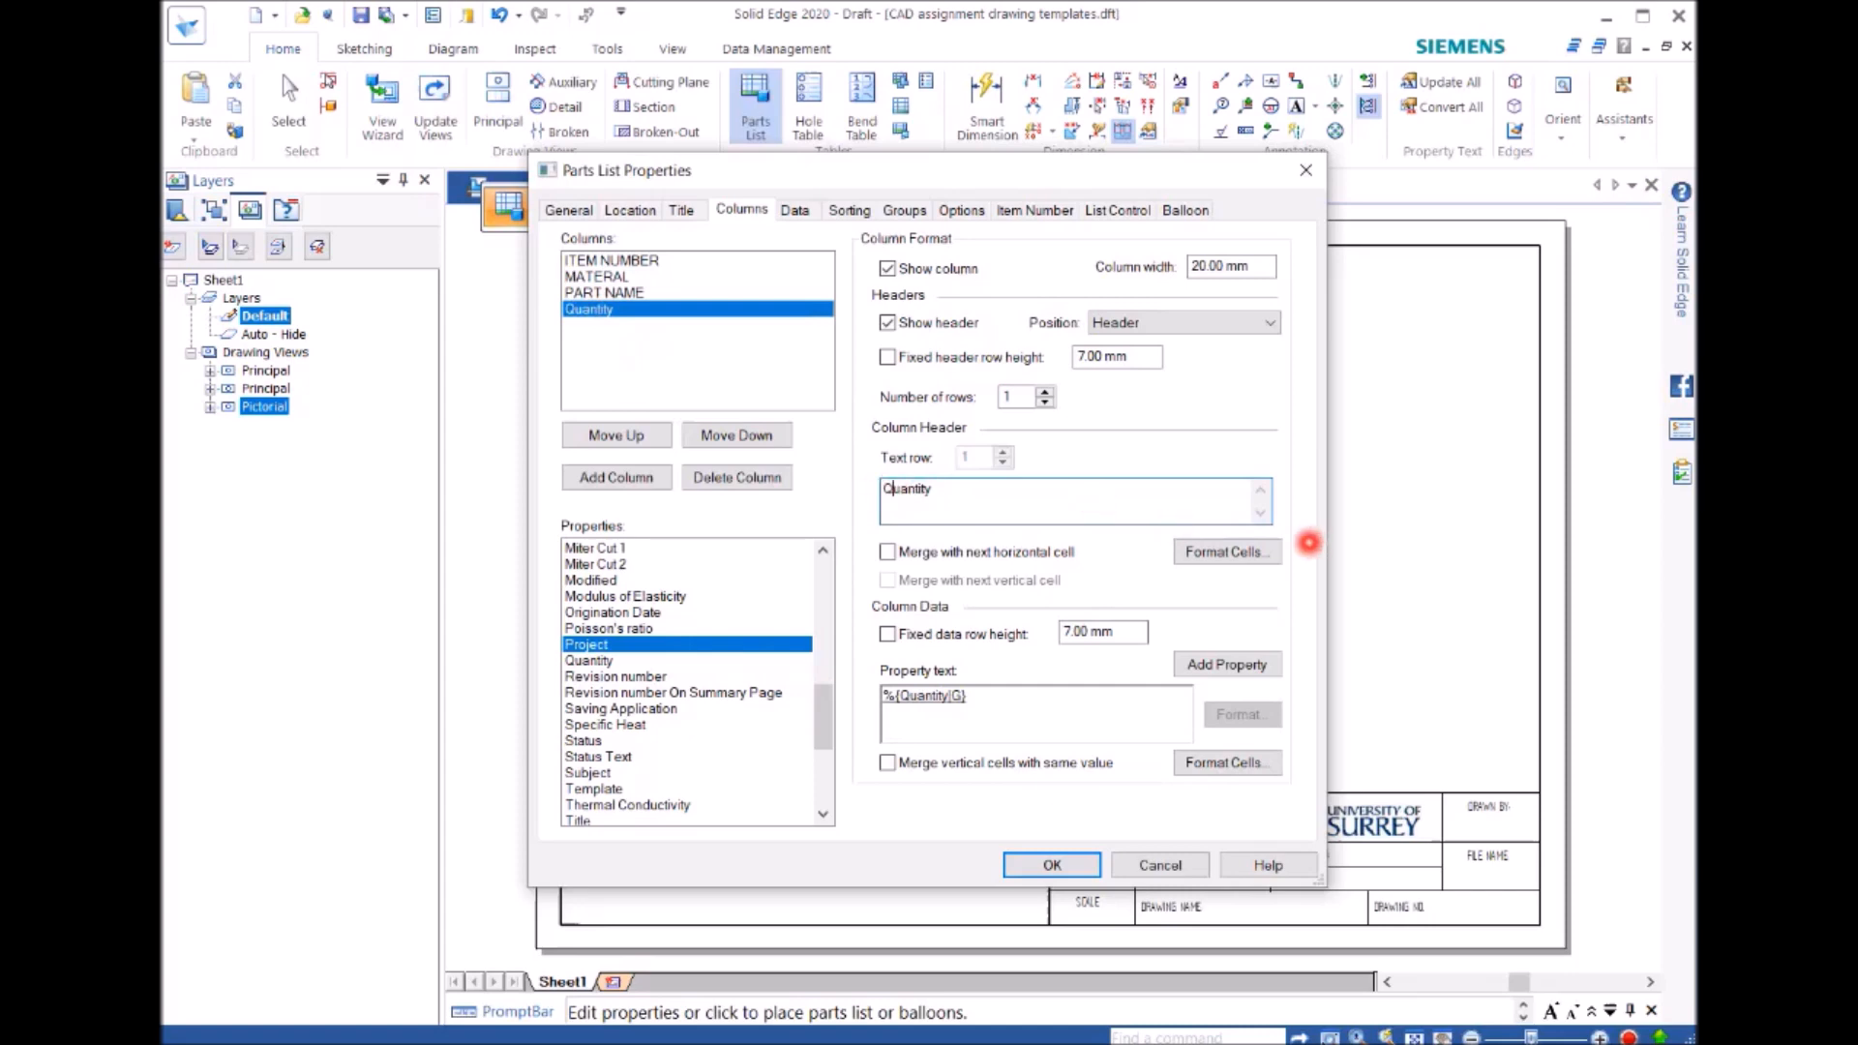
text(UANTIY)
key(Delete)
key(Delete)
key(Delete)
key(Delete)
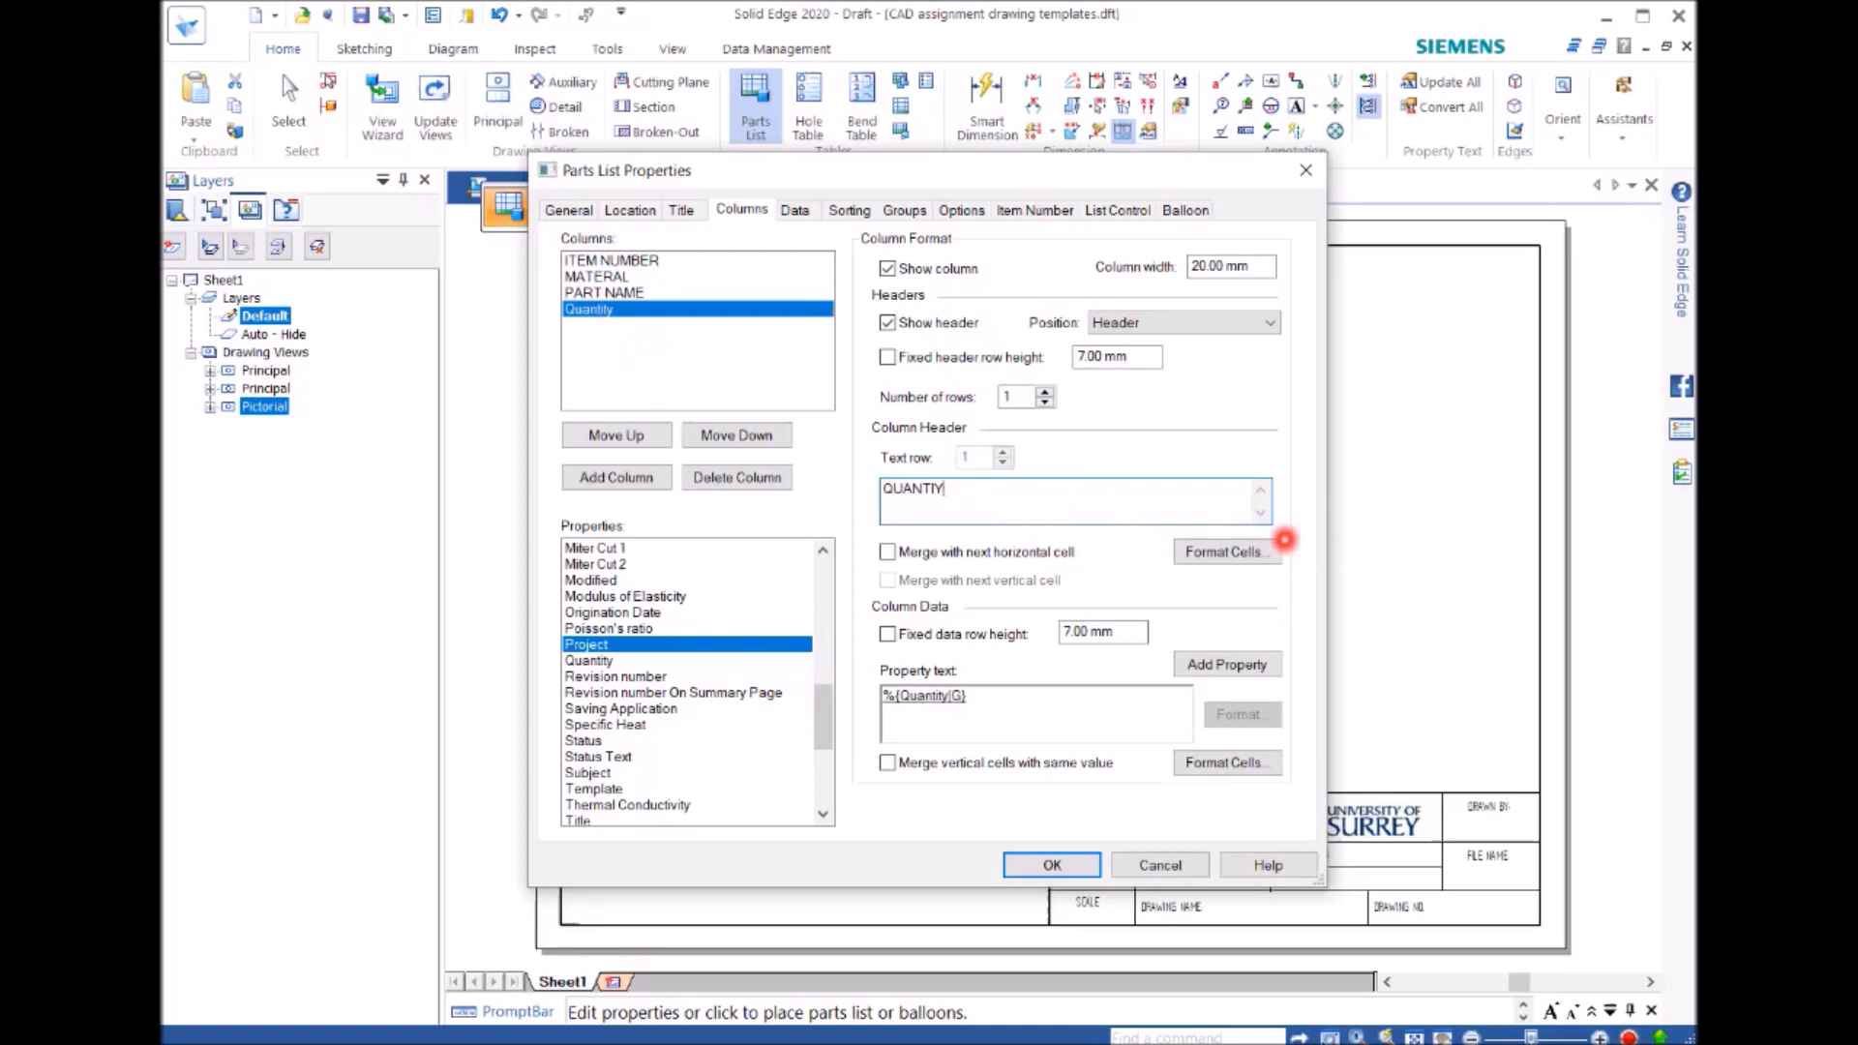
click(696, 370)
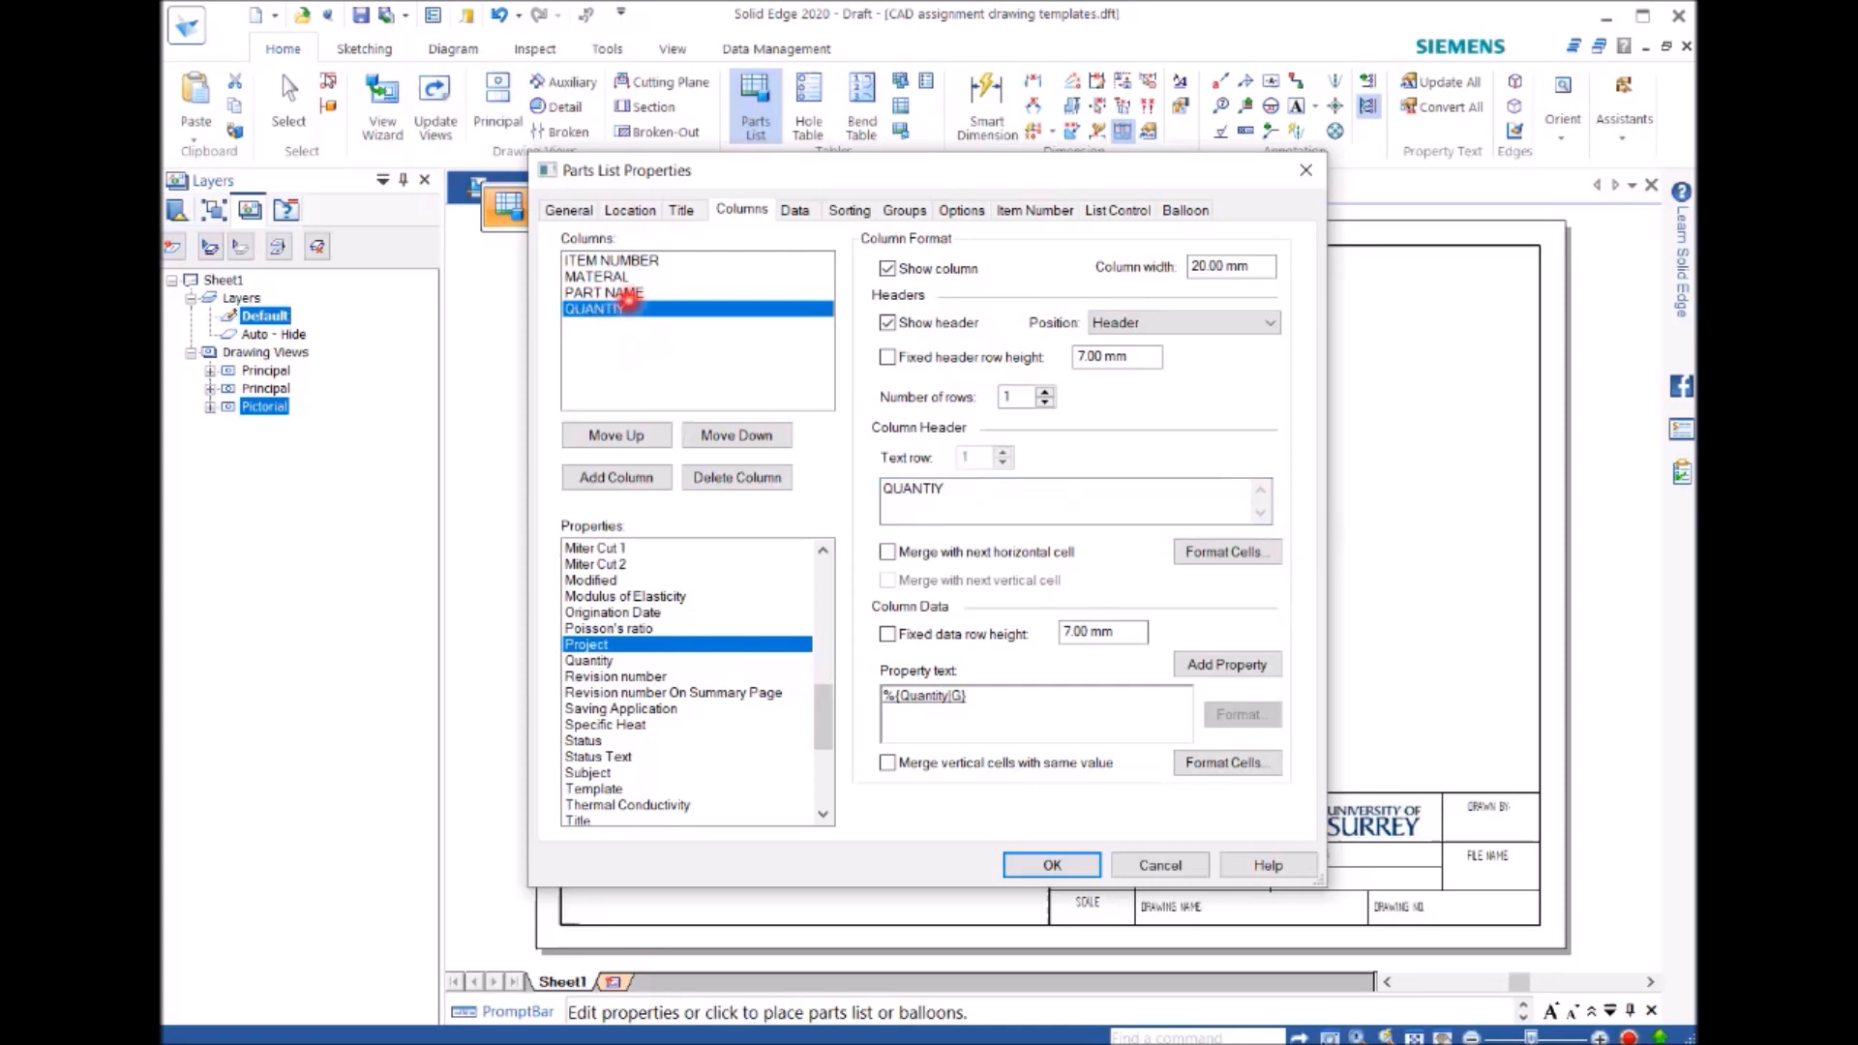
Step: Move the PART NAME column above MATERAL and place the parts list directly above the title block
click(627, 292)
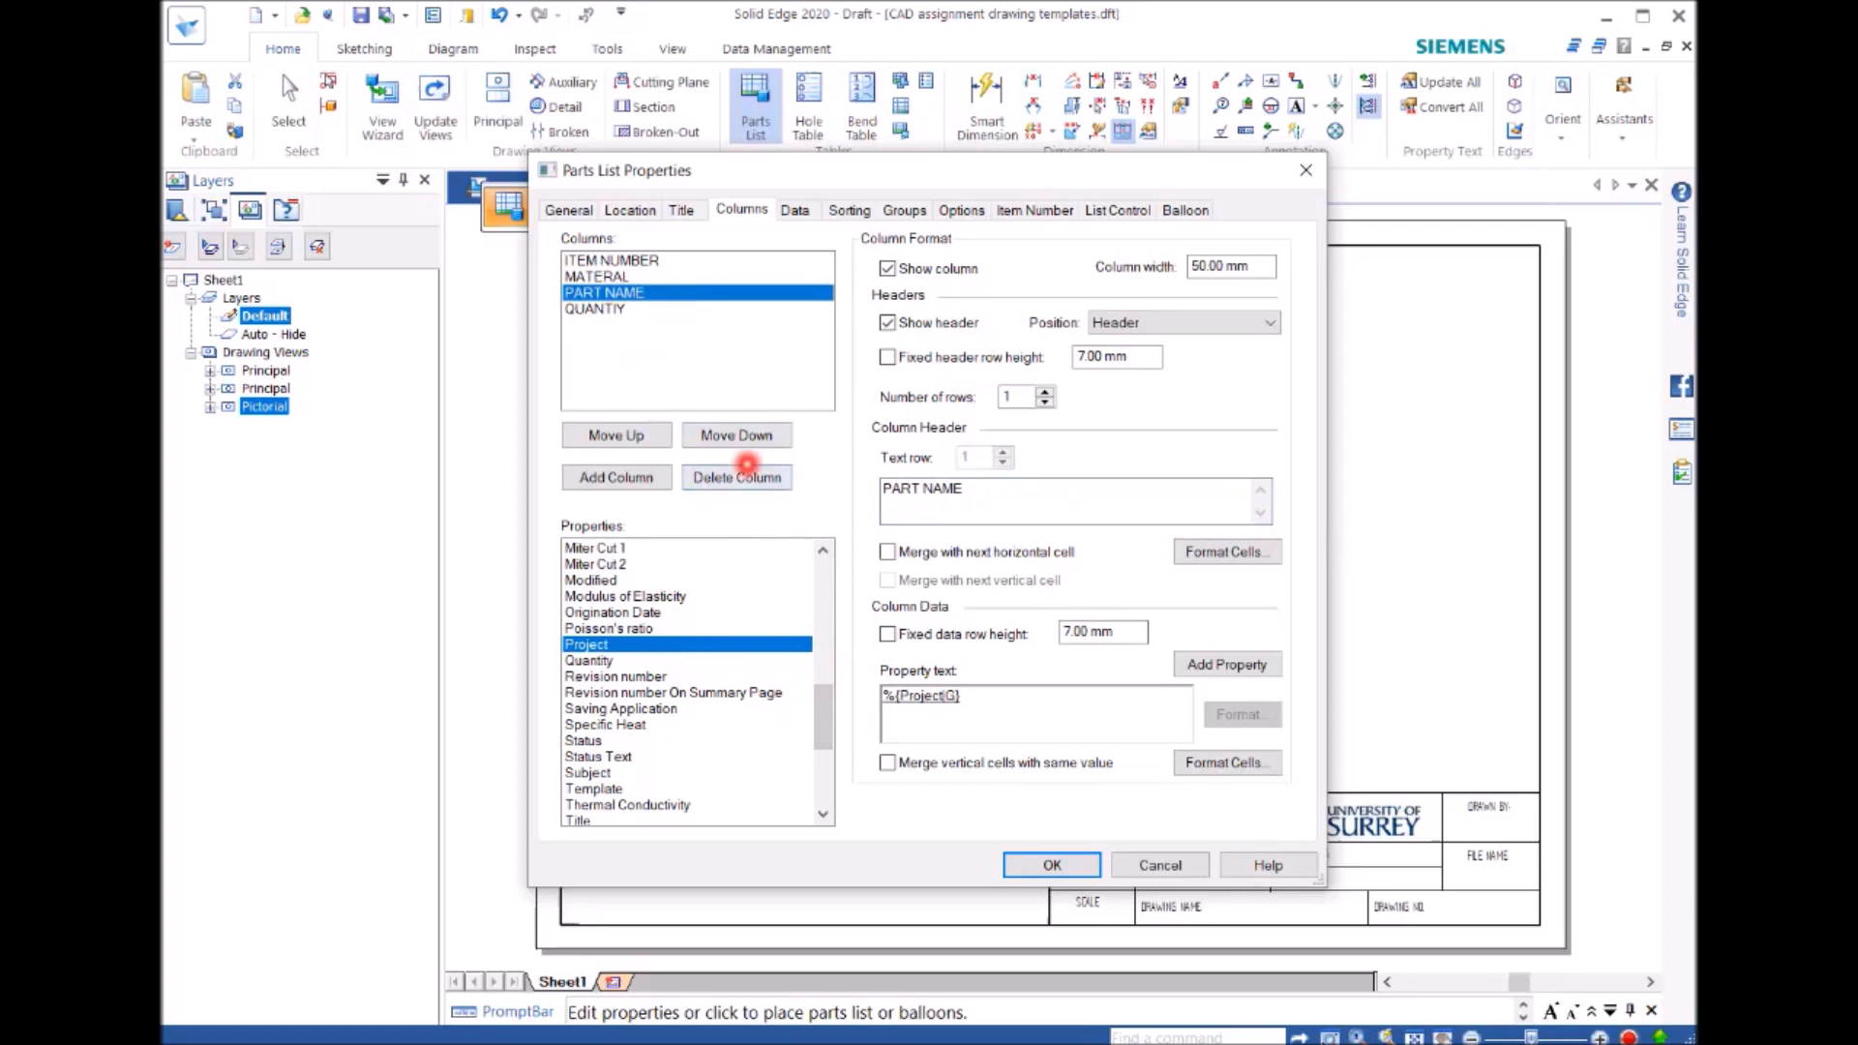
click(634, 434)
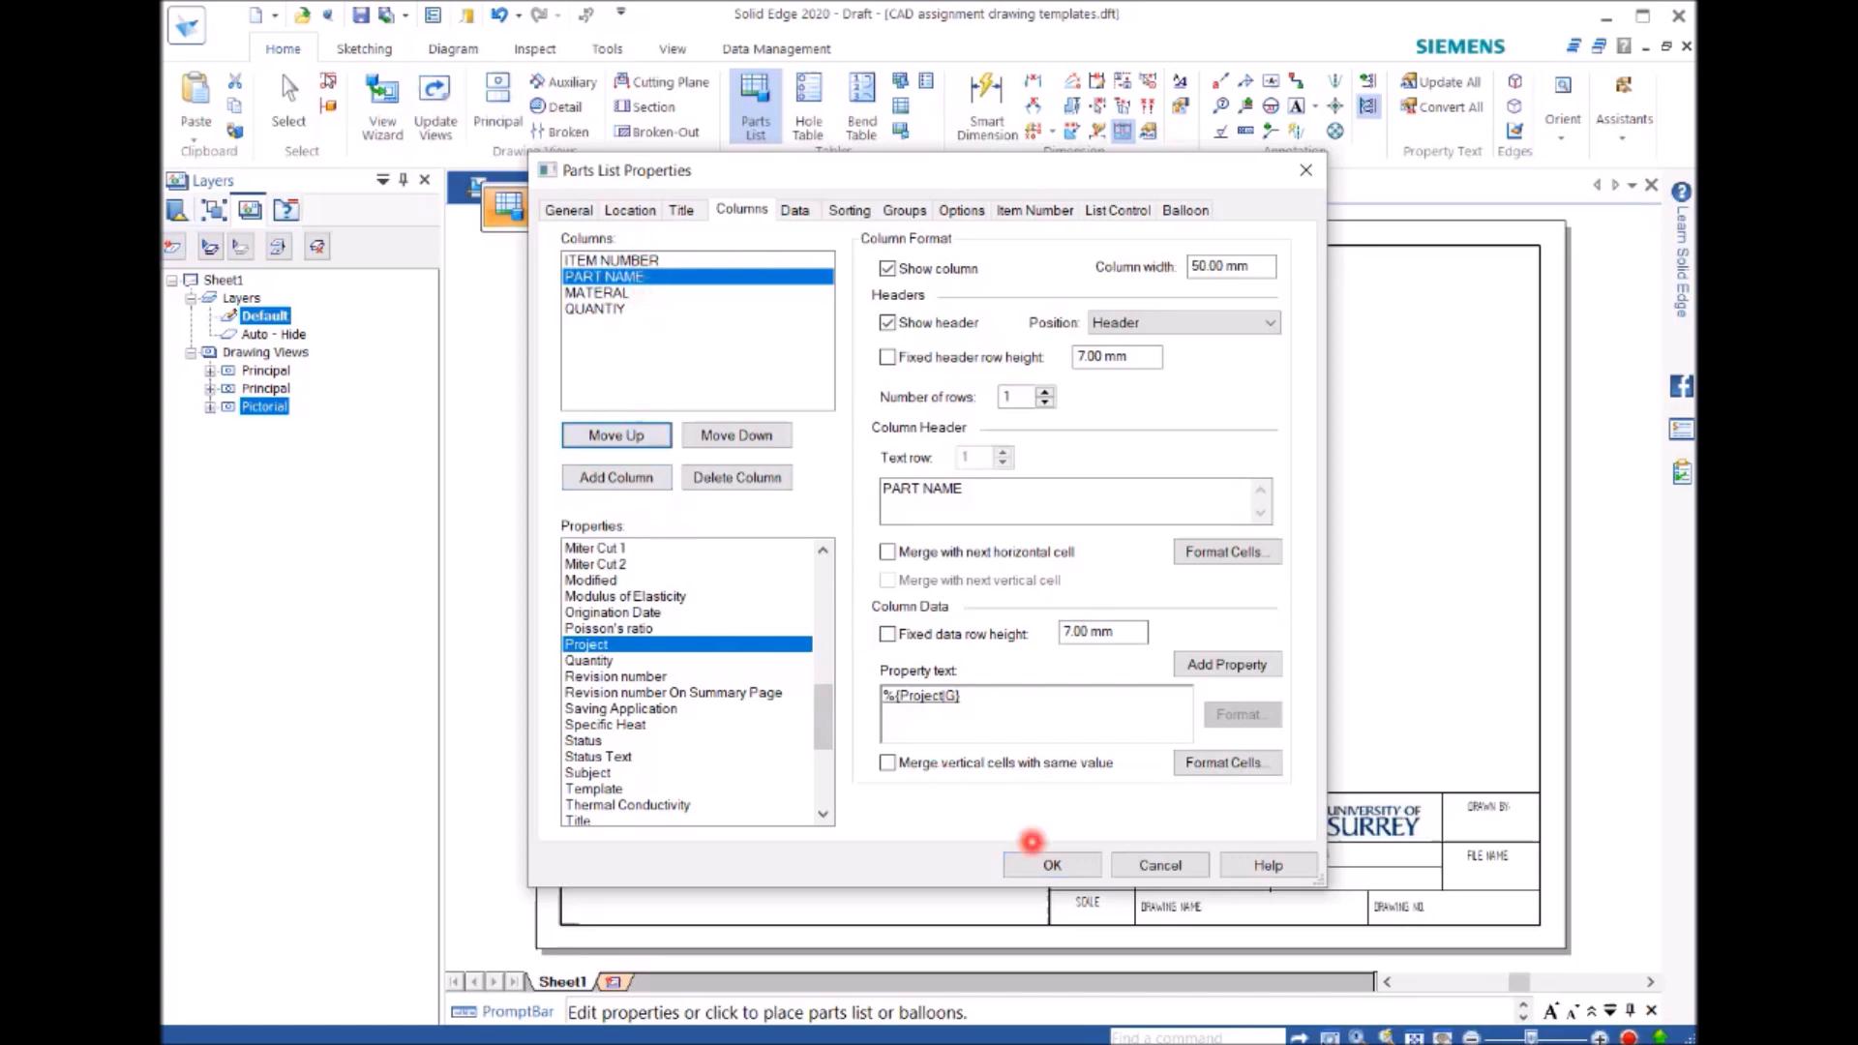
click(1051, 863)
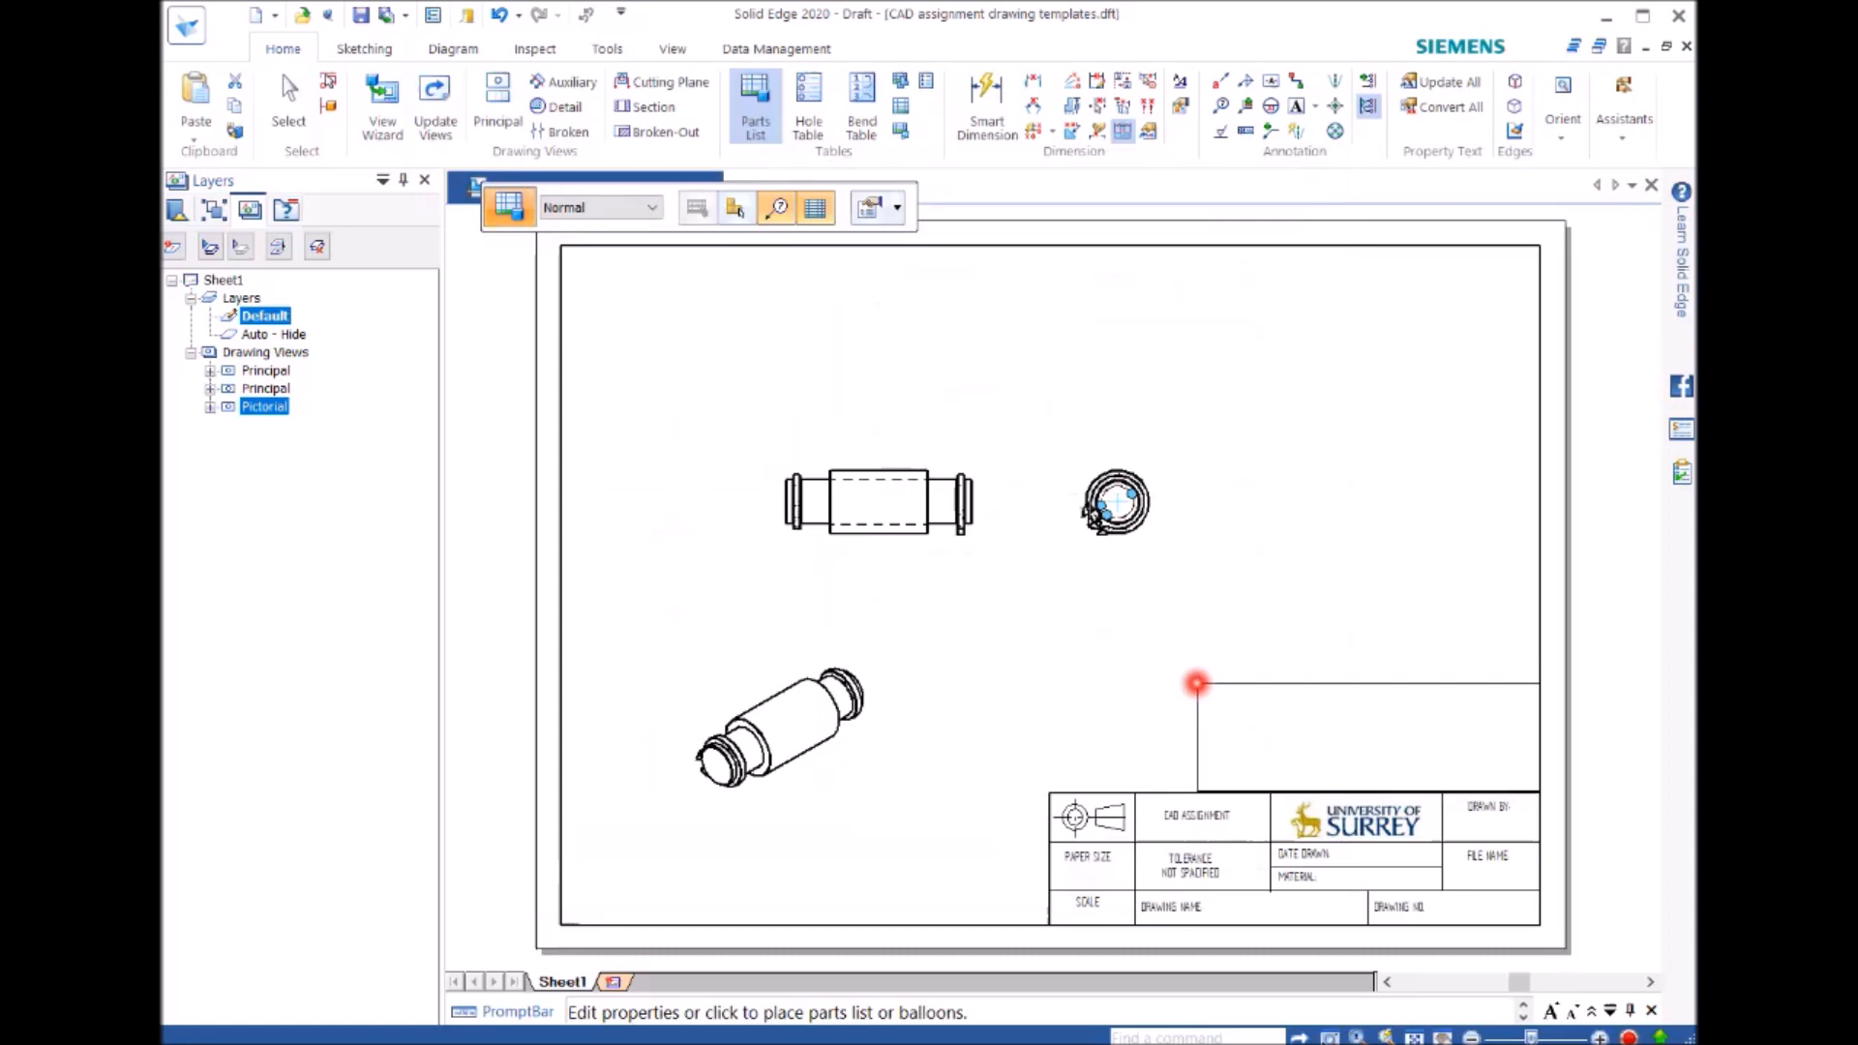
click(1197, 683)
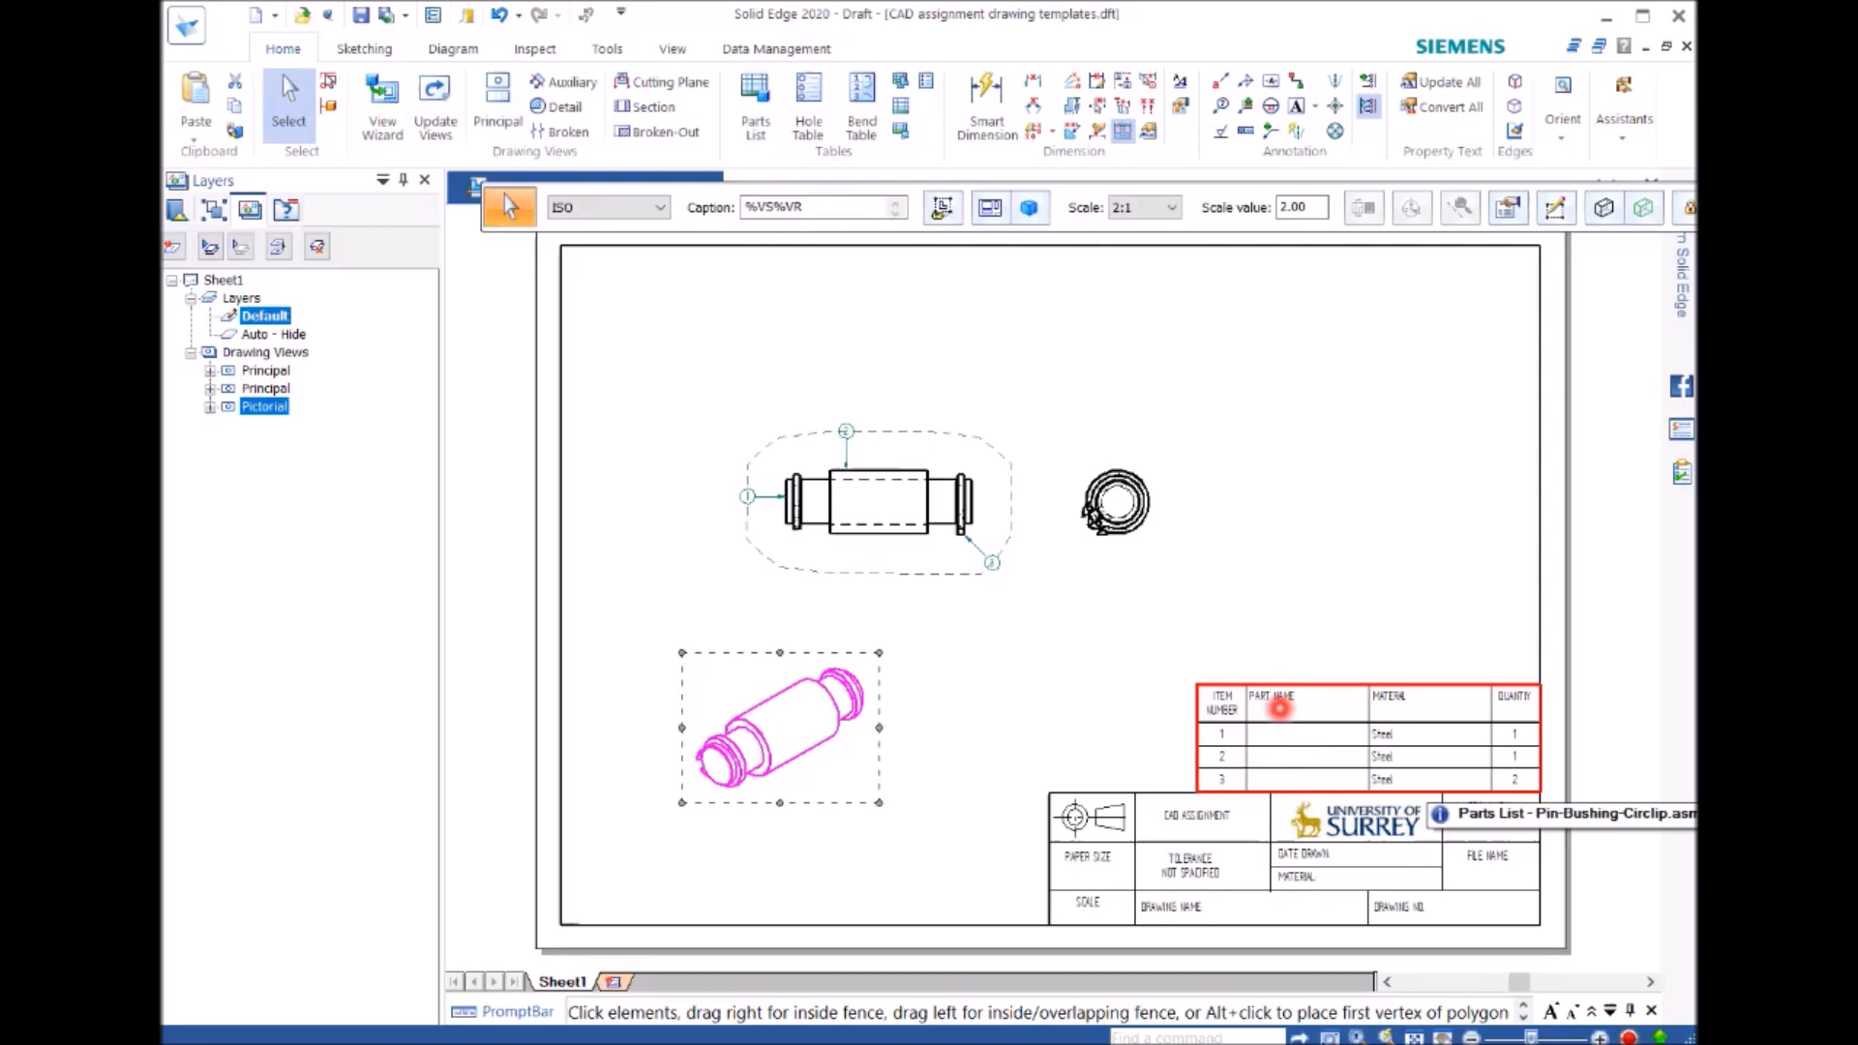
Step: Open the placed parts list's data table and allow cell overrides on item 1's PART NAME cell
click(1280, 718)
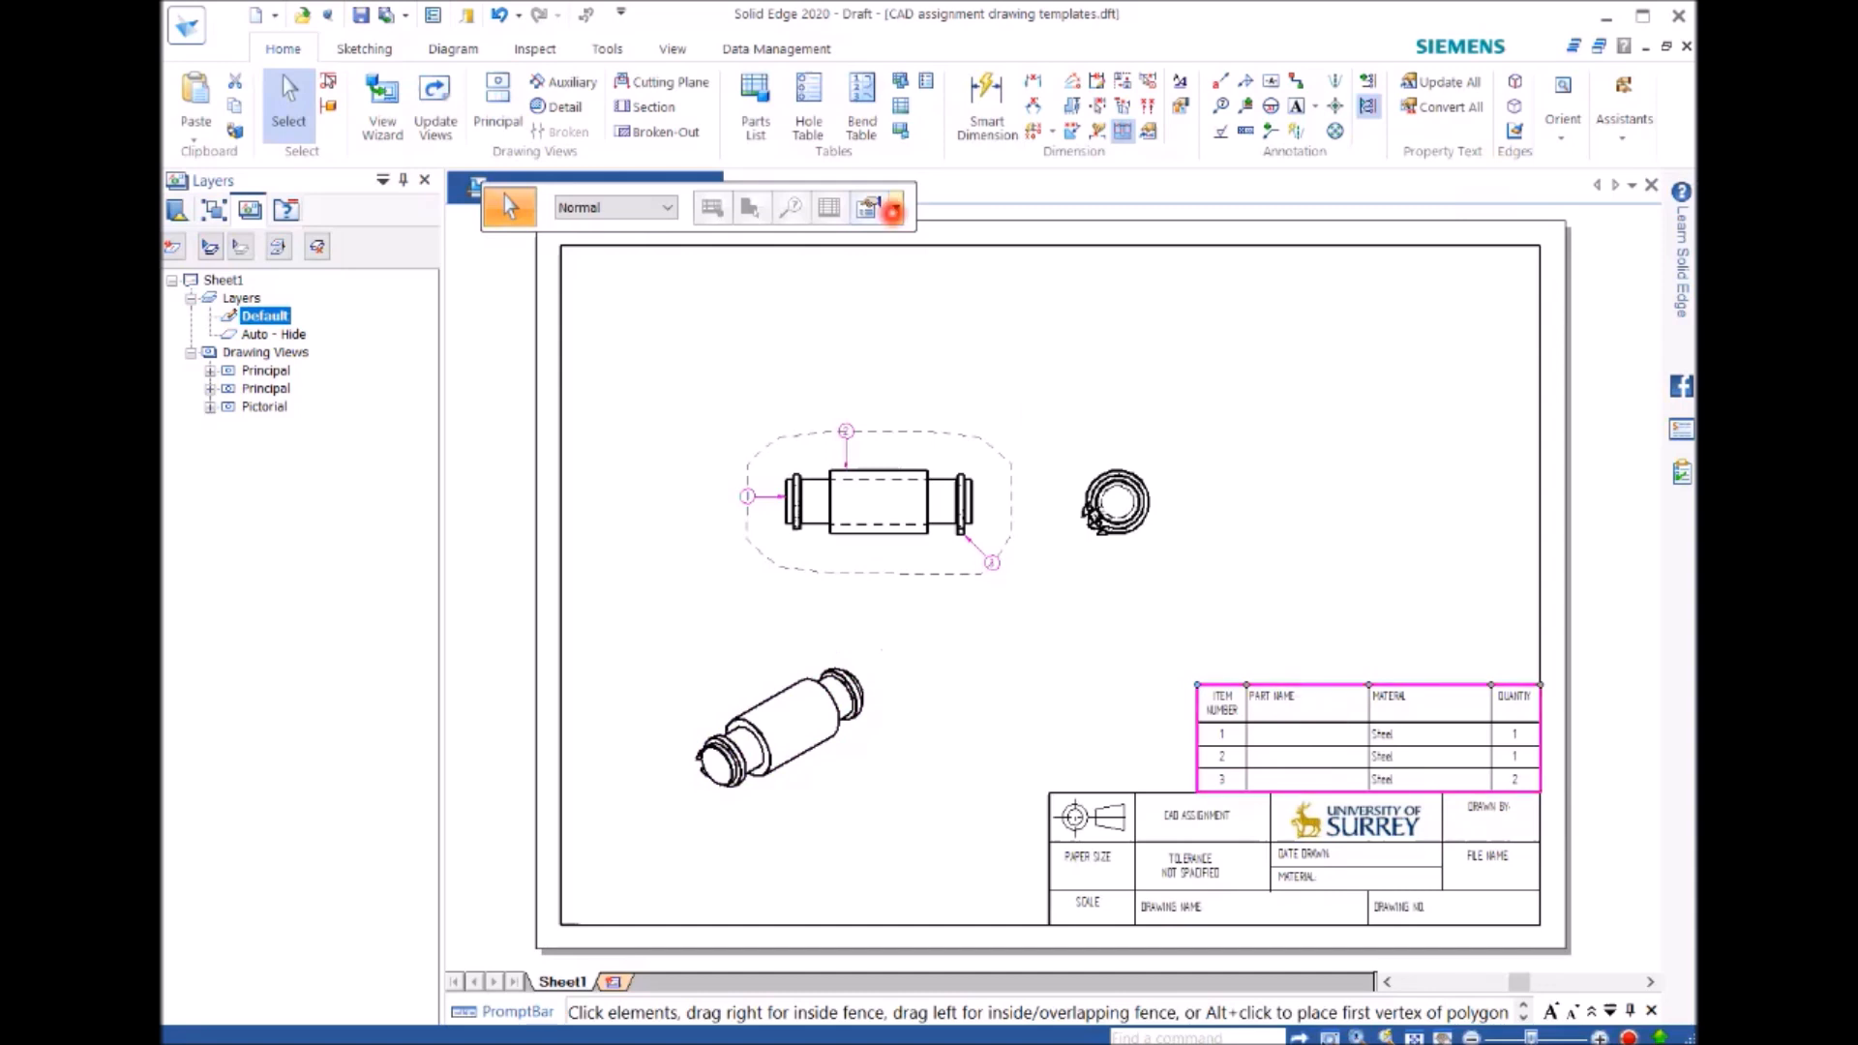
click(891, 210)
click(874, 210)
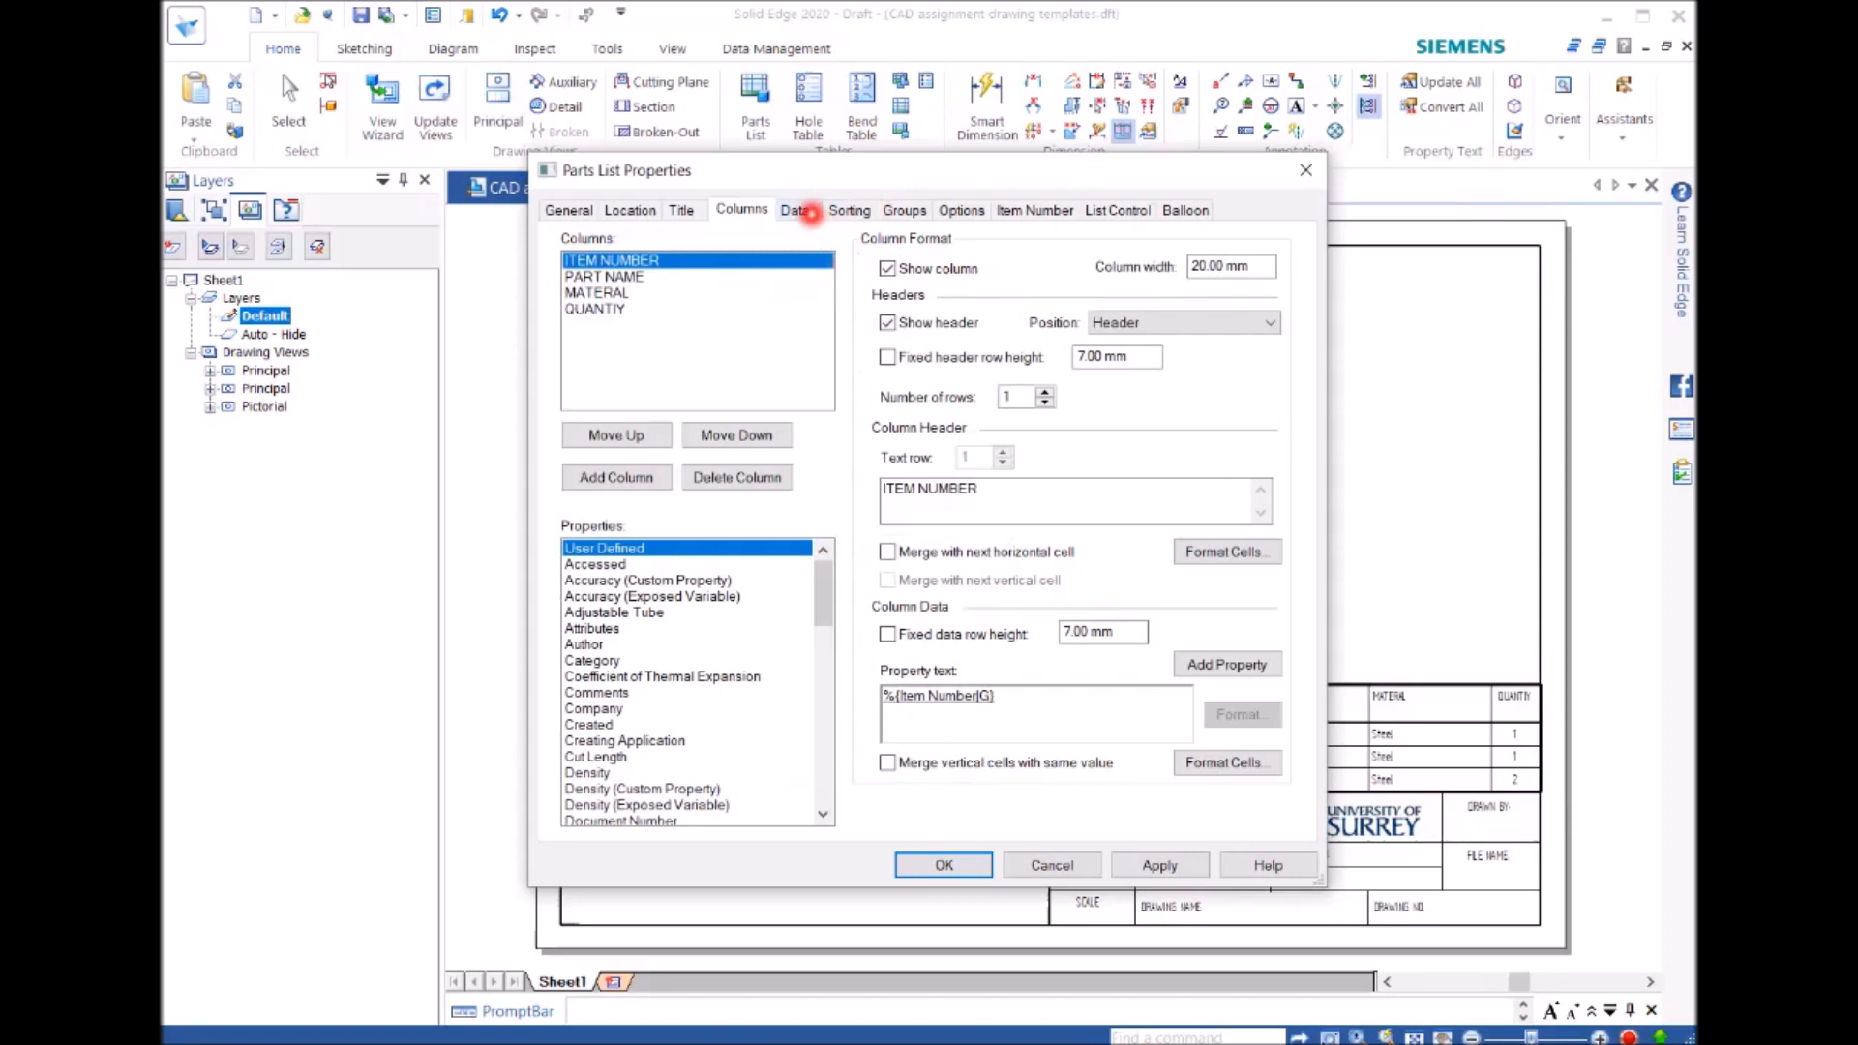
click(802, 211)
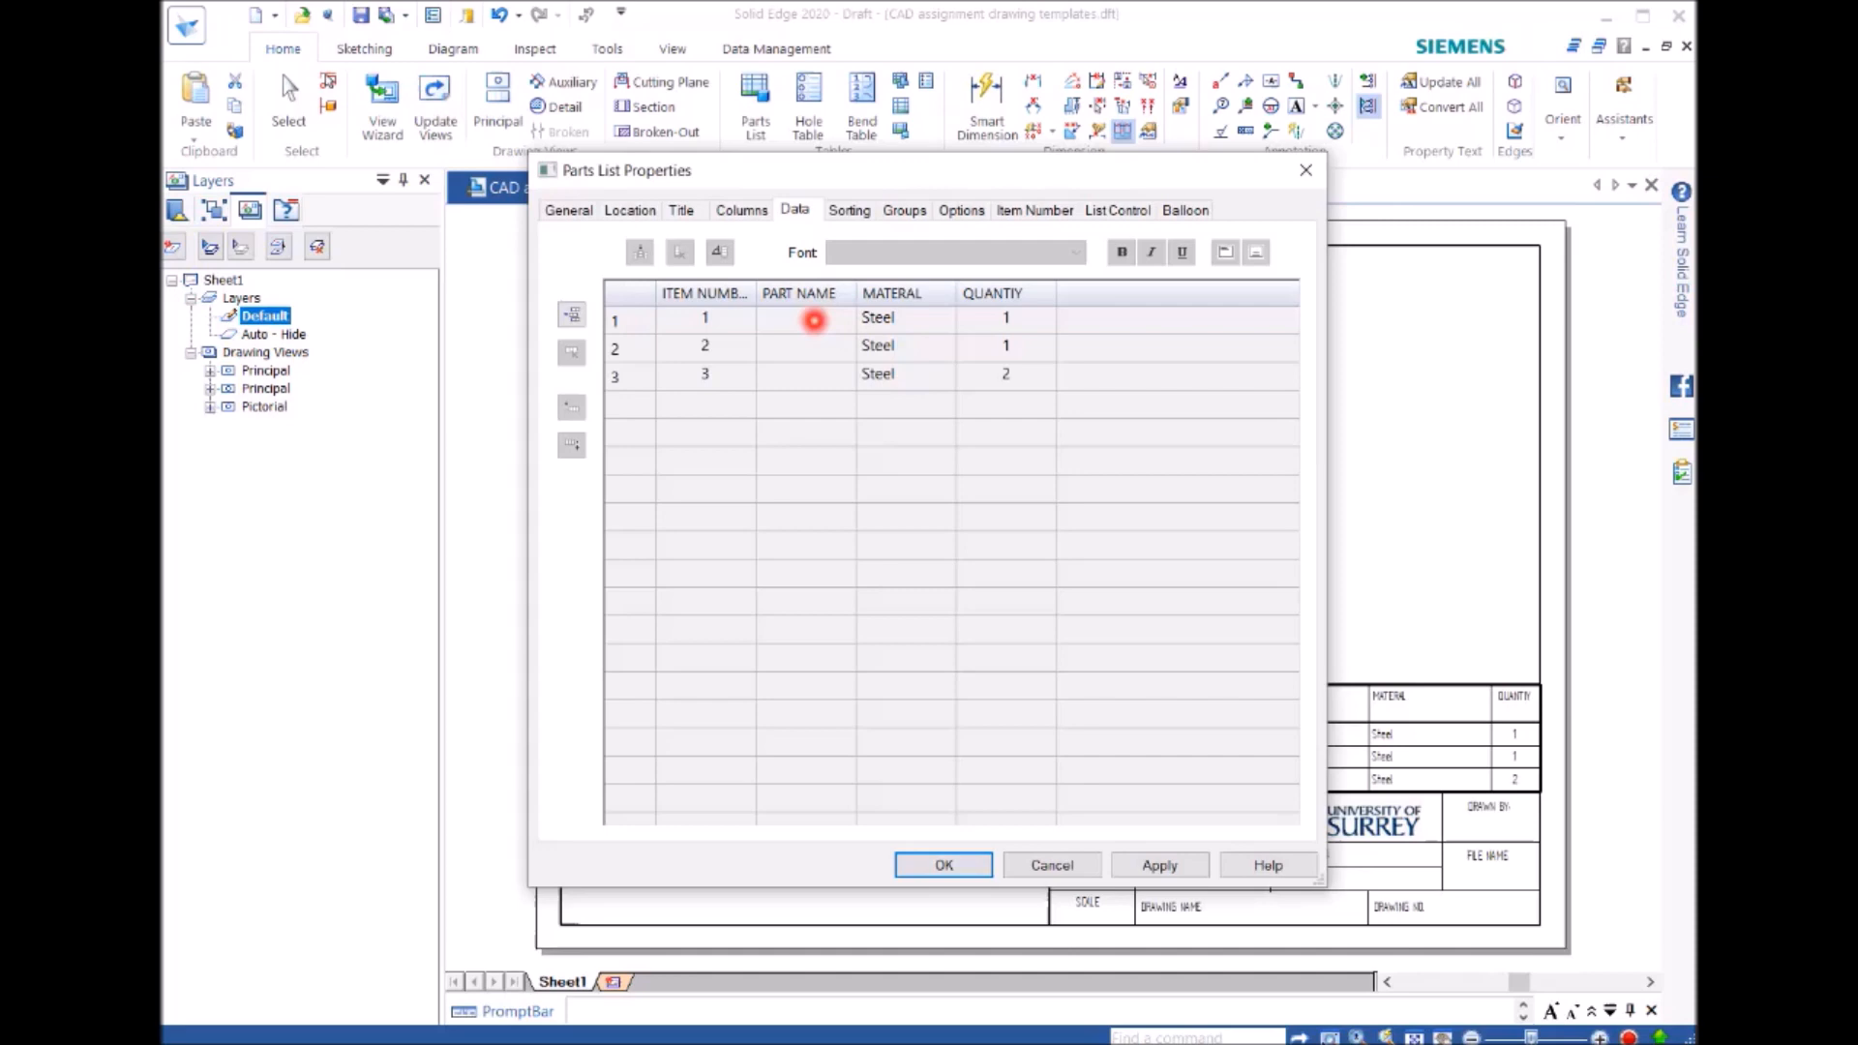
click(815, 320)
right_click(814, 320)
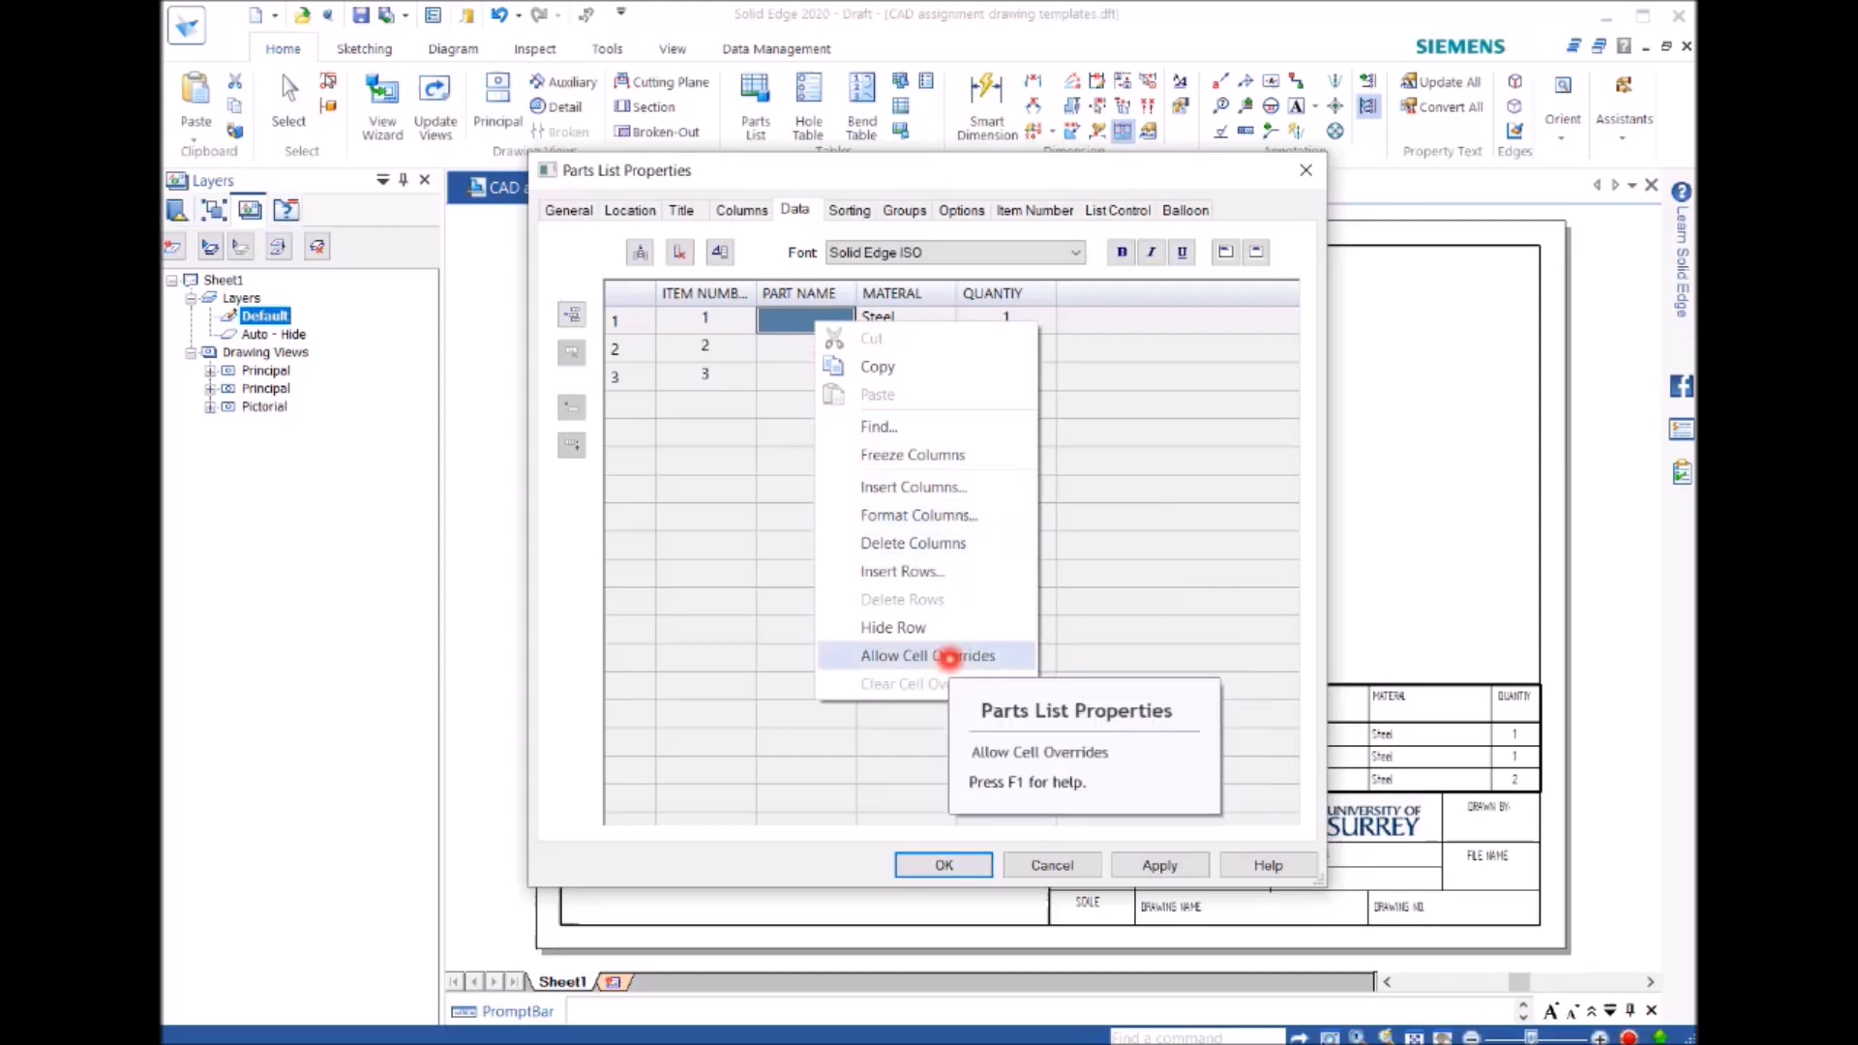
click(948, 656)
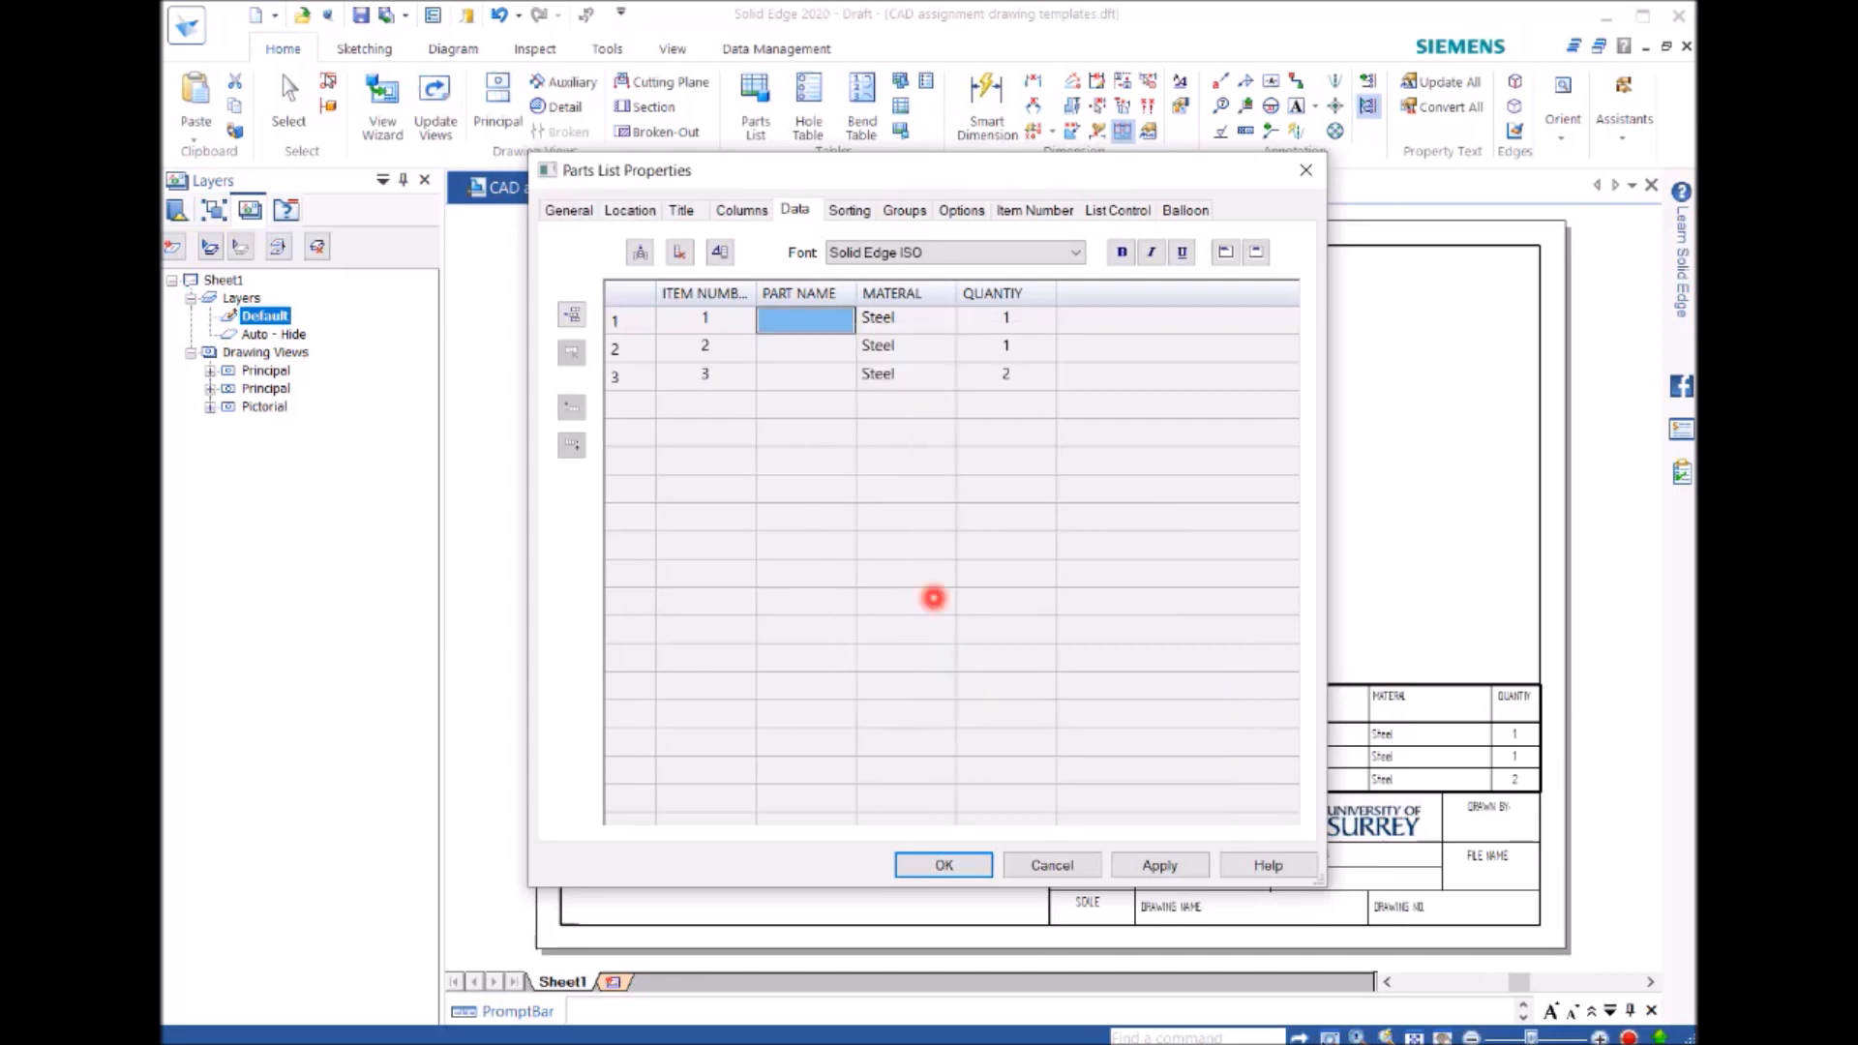
Step: Enter PIN as the part name of item 1
click(806, 330)
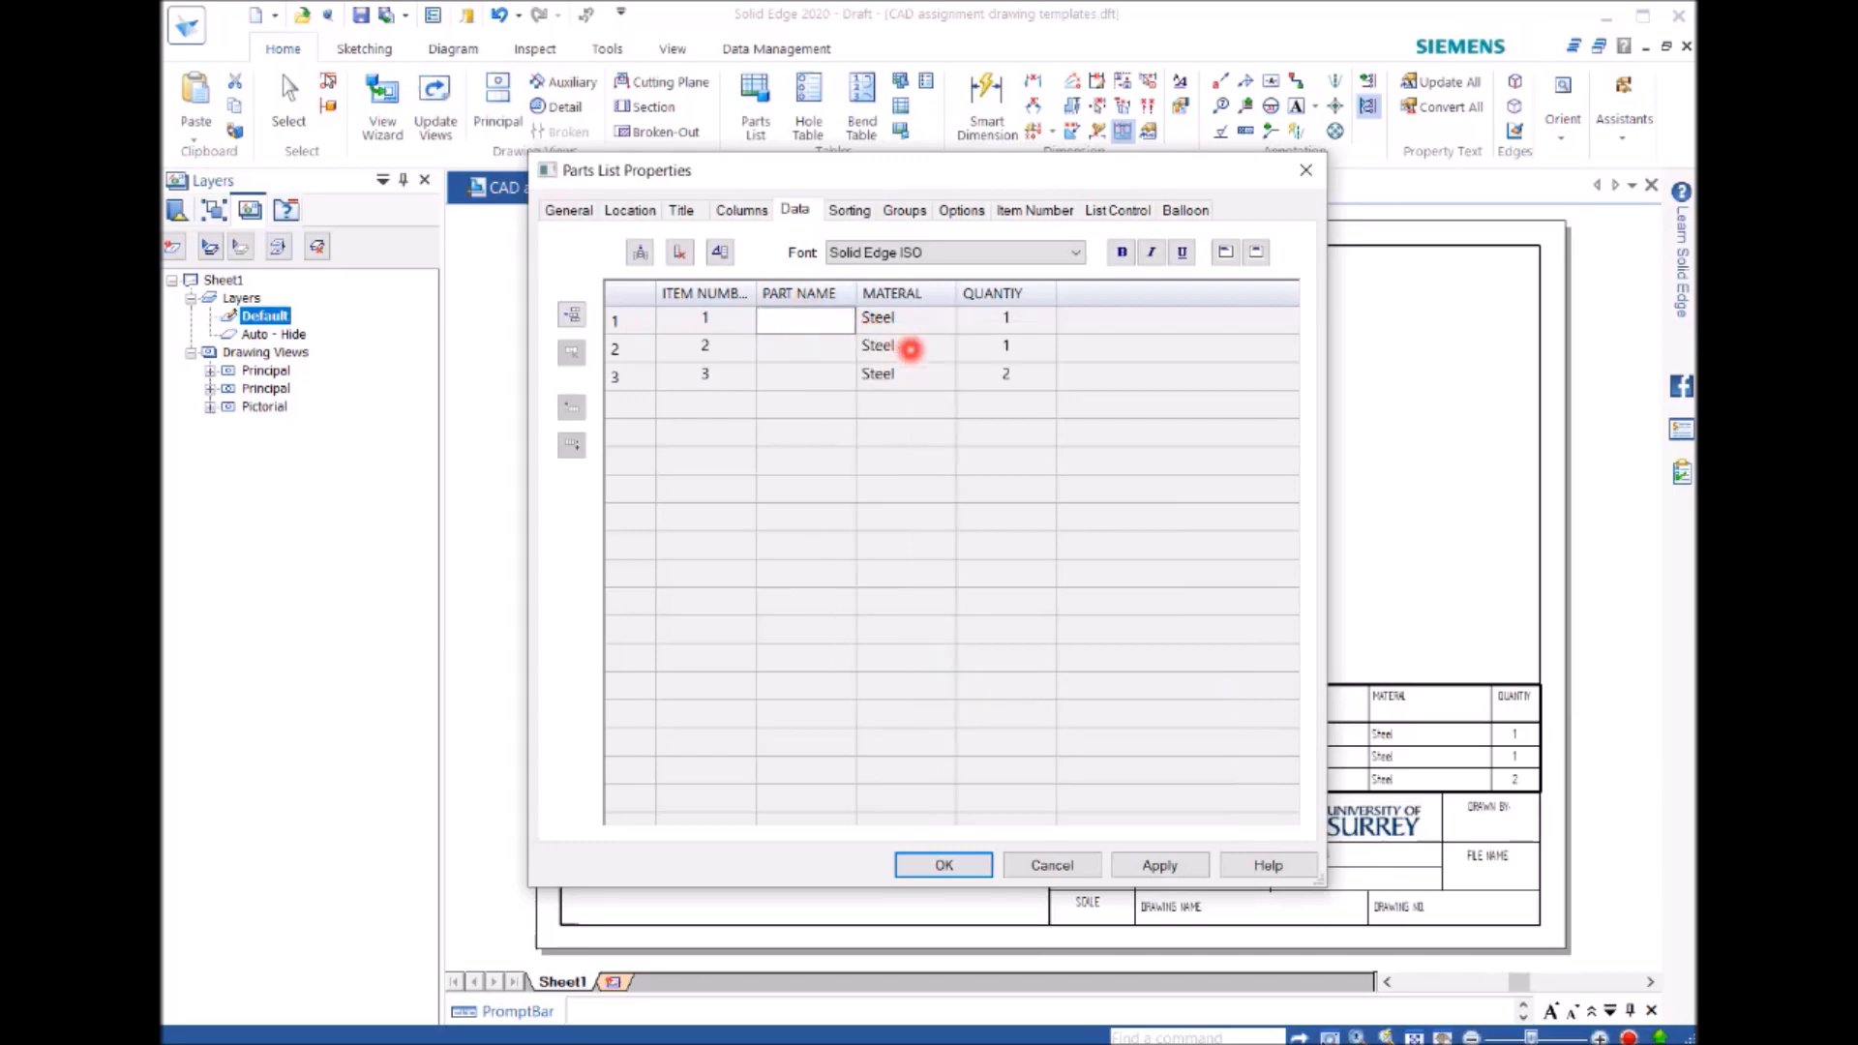
mouse_move(915, 169)
mouse_down()
mouse_move(1245, 232)
mouse_move(1307, 394)
mouse_move(1227, 543)
mouse_move(1171, 551)
mouse_move(1273, 535)
mouse_move(1380, 627)
mouse_move(1364, 572)
mouse_move(990, 195)
mouse_up()
click(882, 338)
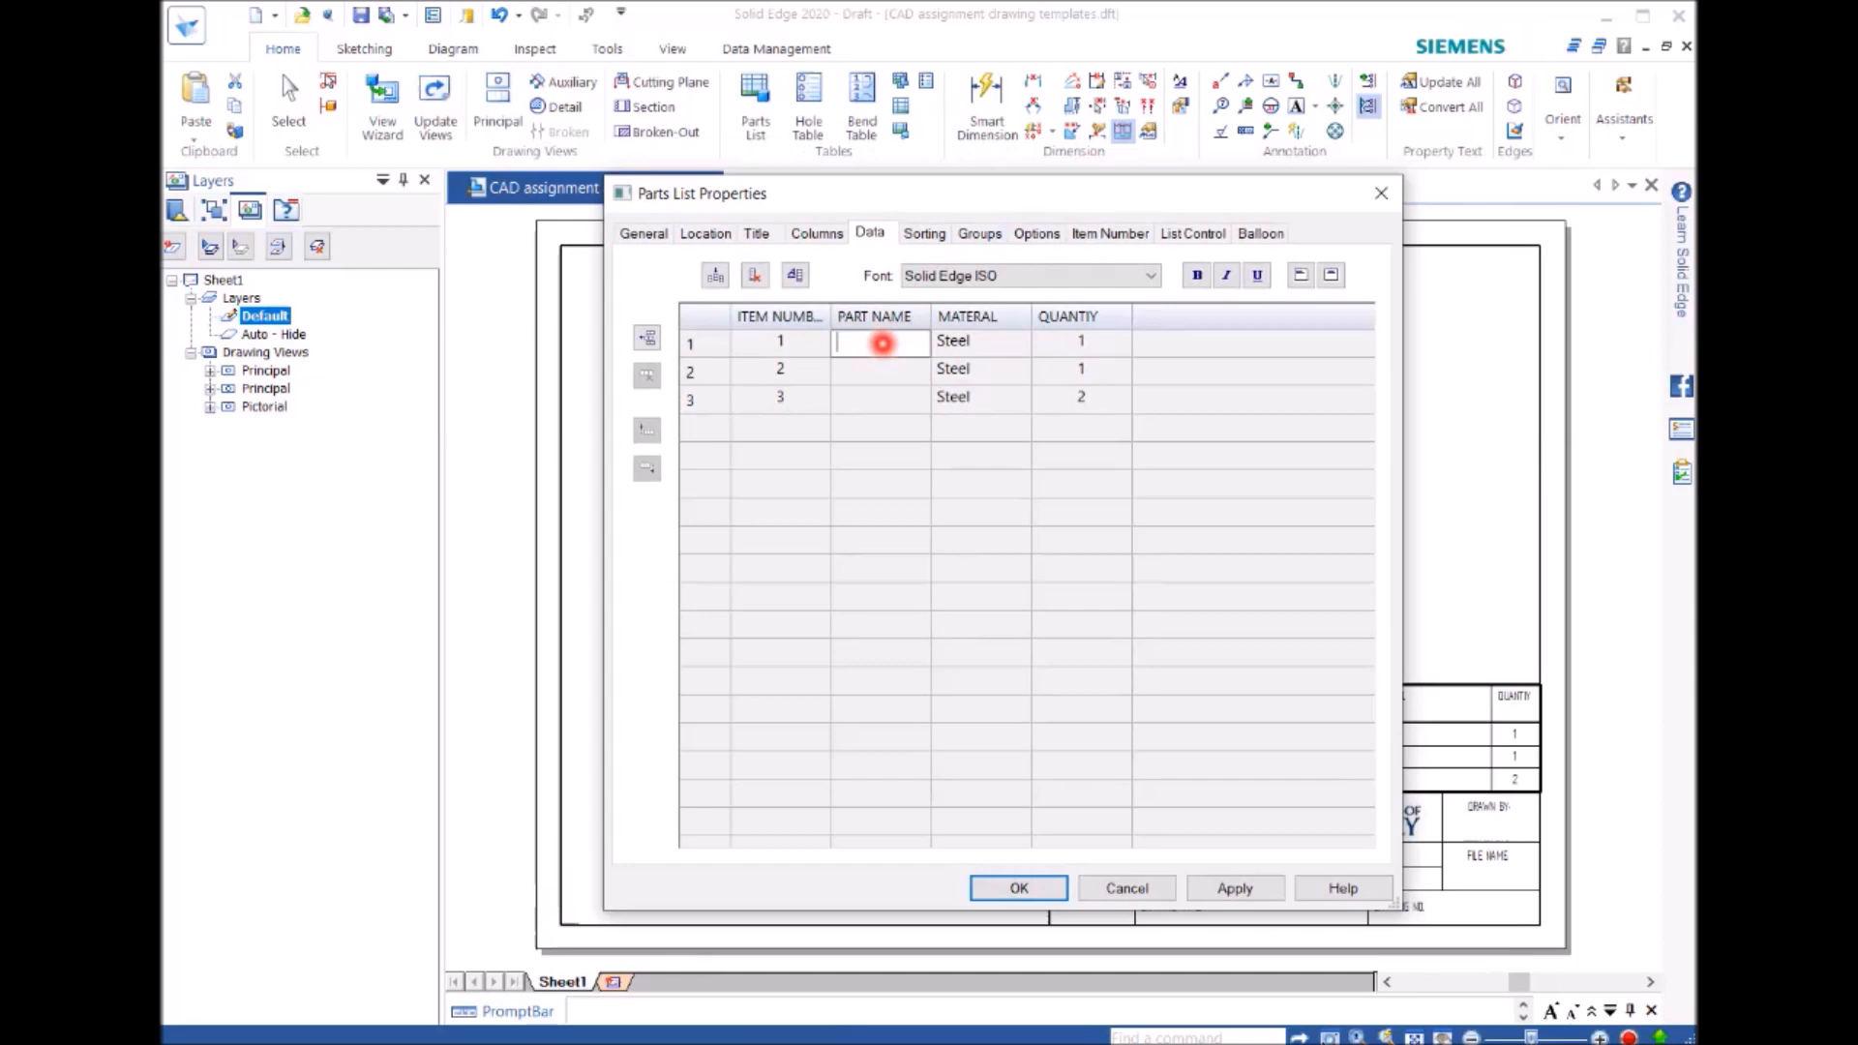
text(Pl)
Step: Allow cell overrides for the PART NAME and MATERAL cells of all three items
click(965, 342)
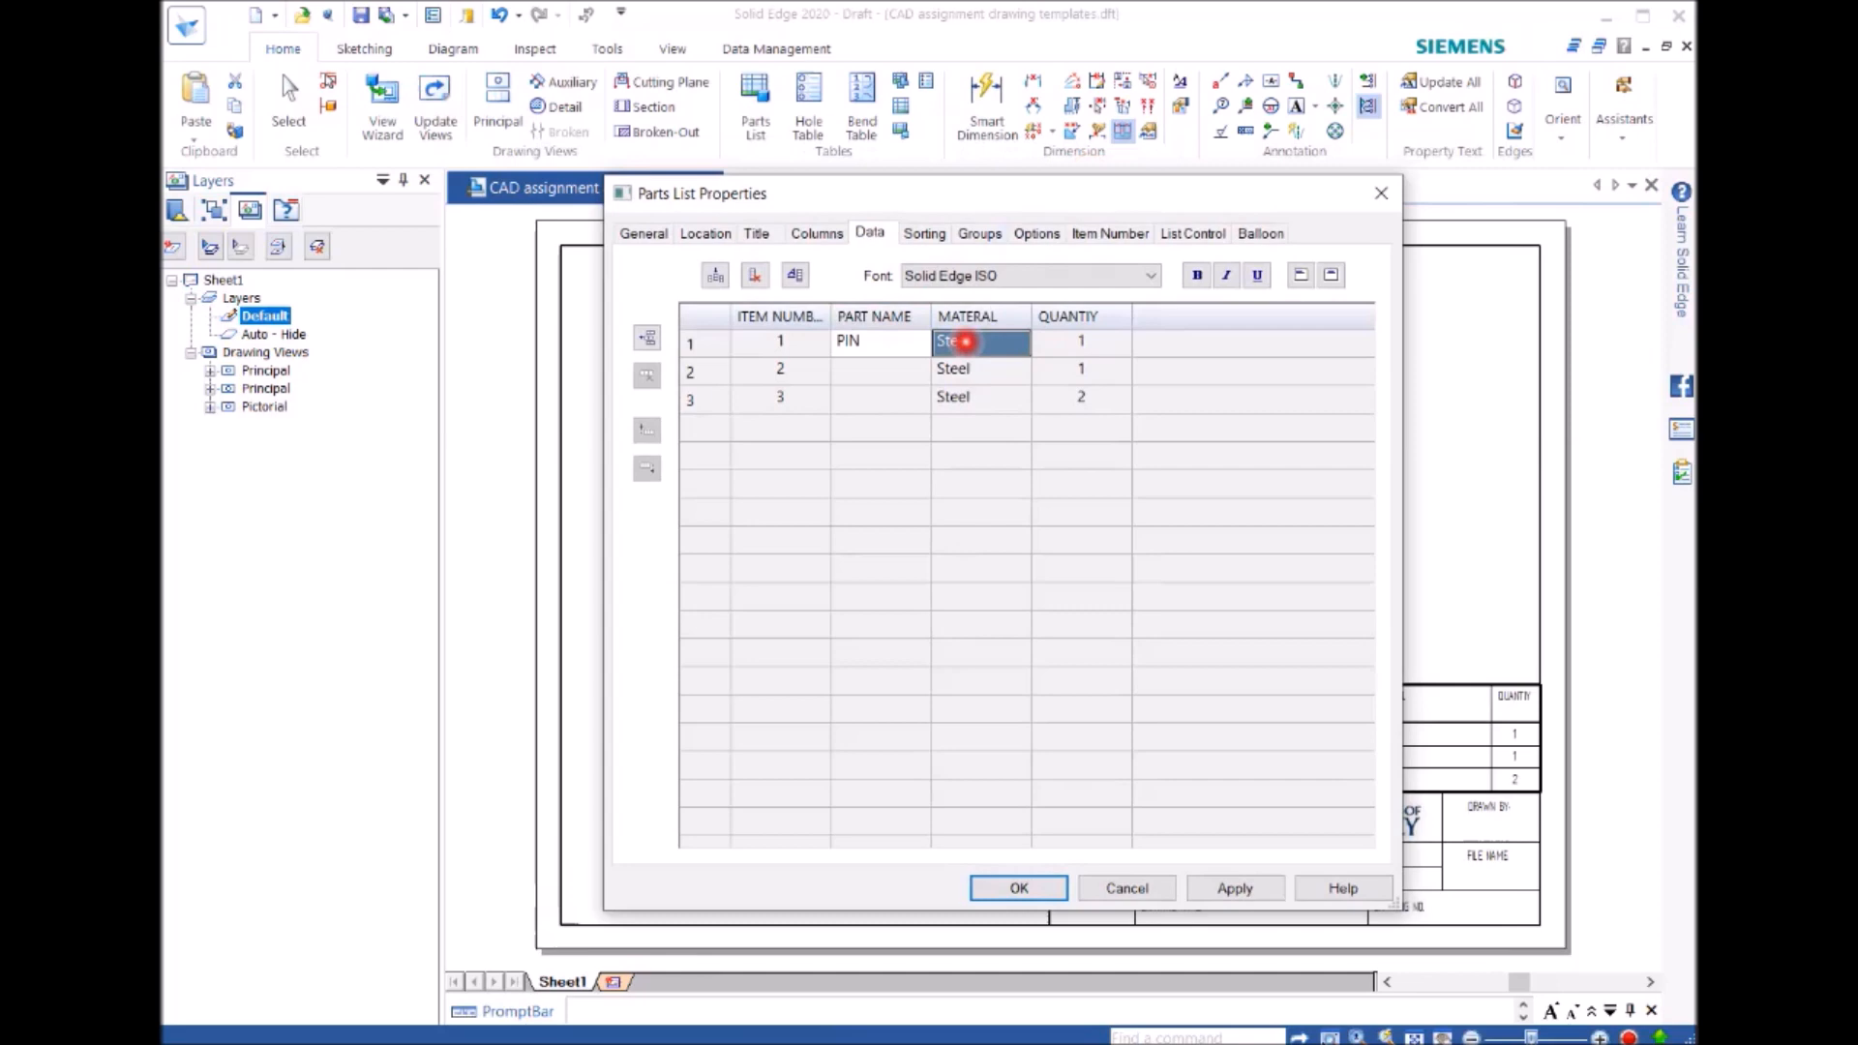
drag(966, 342, 989, 400)
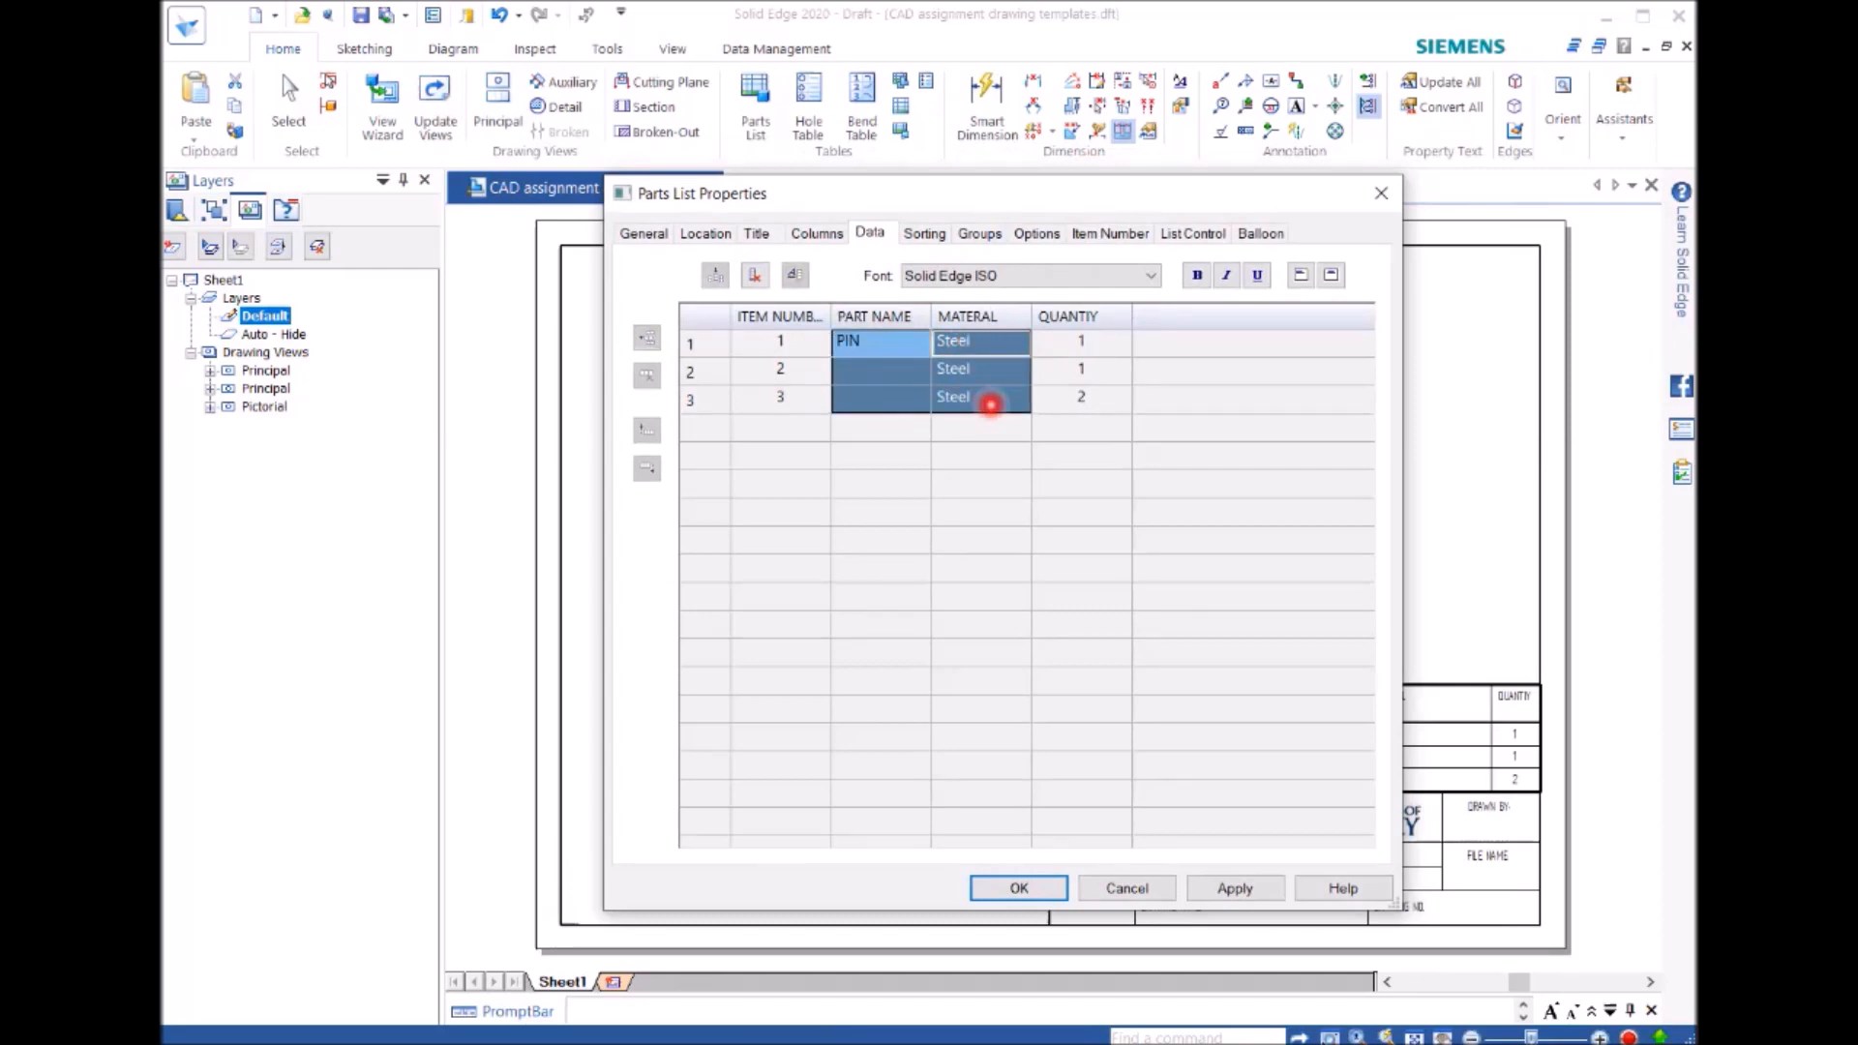
right_click(990, 402)
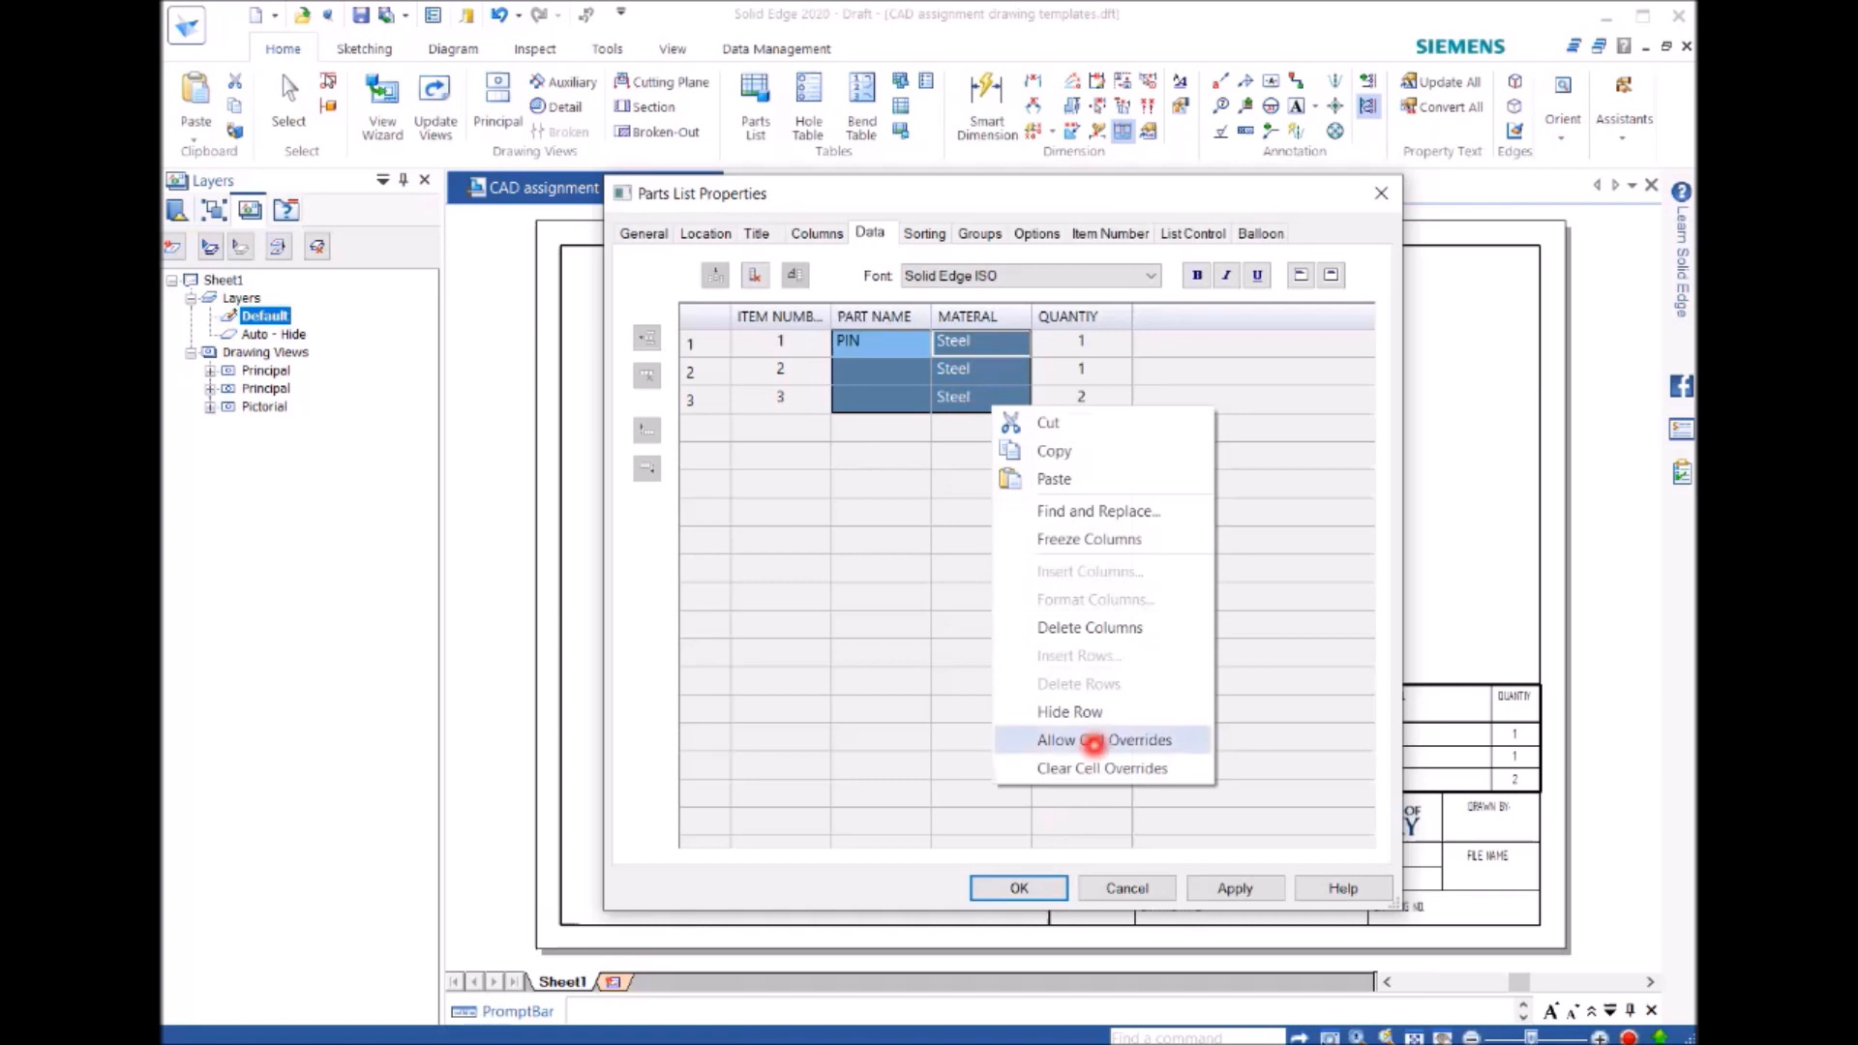
click(1104, 739)
Step: Change the material of items 1, 2 and 3 to STEEL in capitals
click(982, 343)
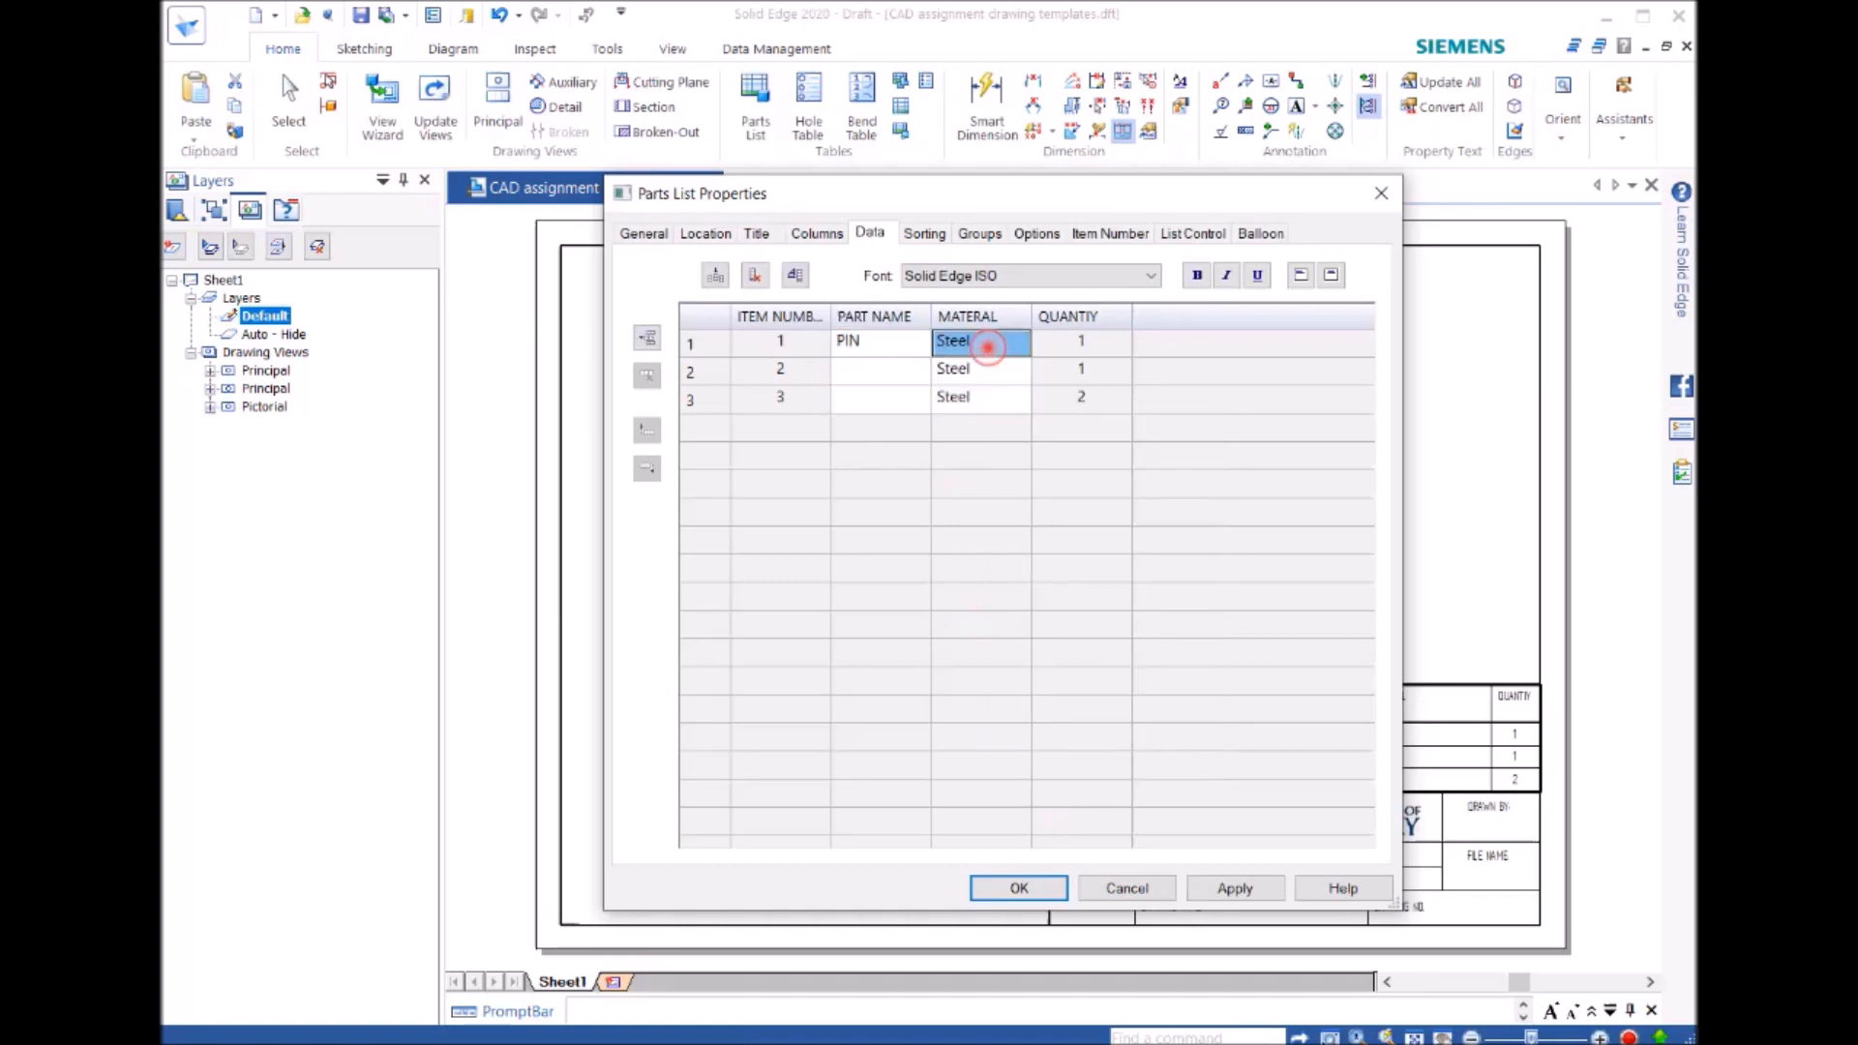
drag(976, 347, 940, 348)
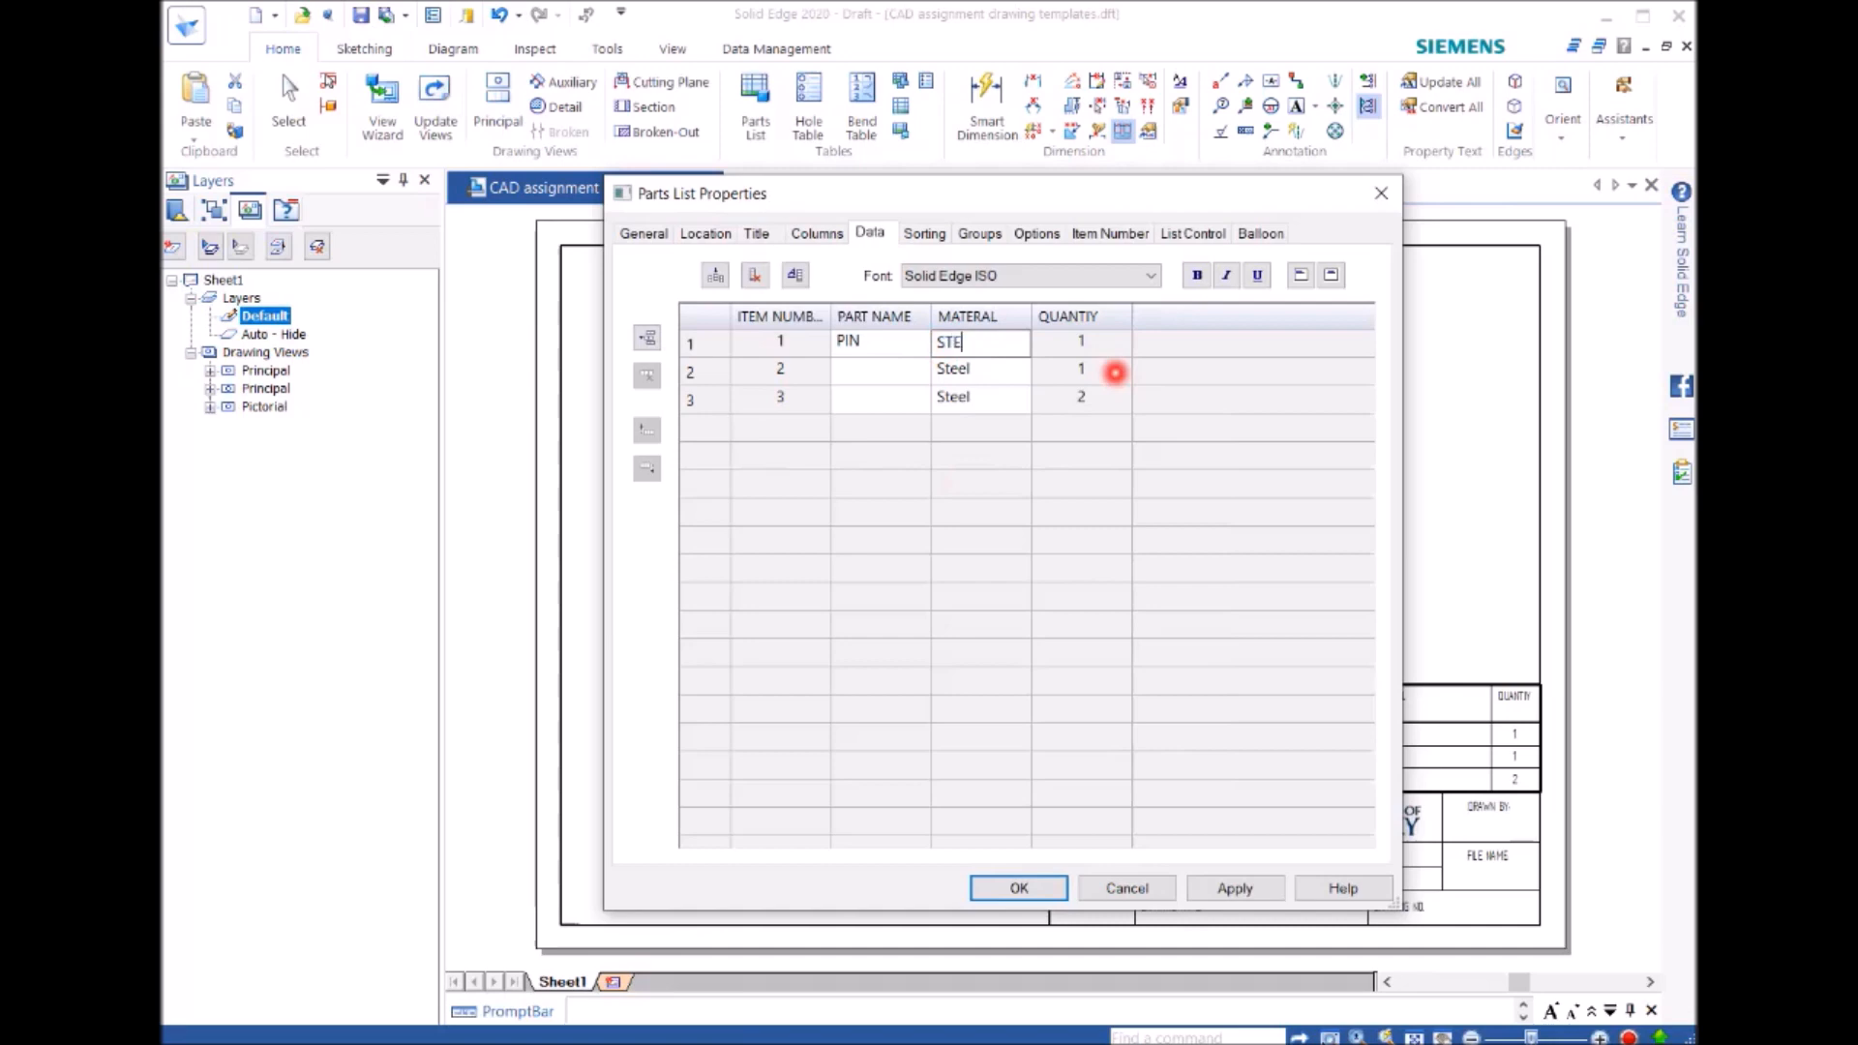
text(TEEL)
double_click(981, 343)
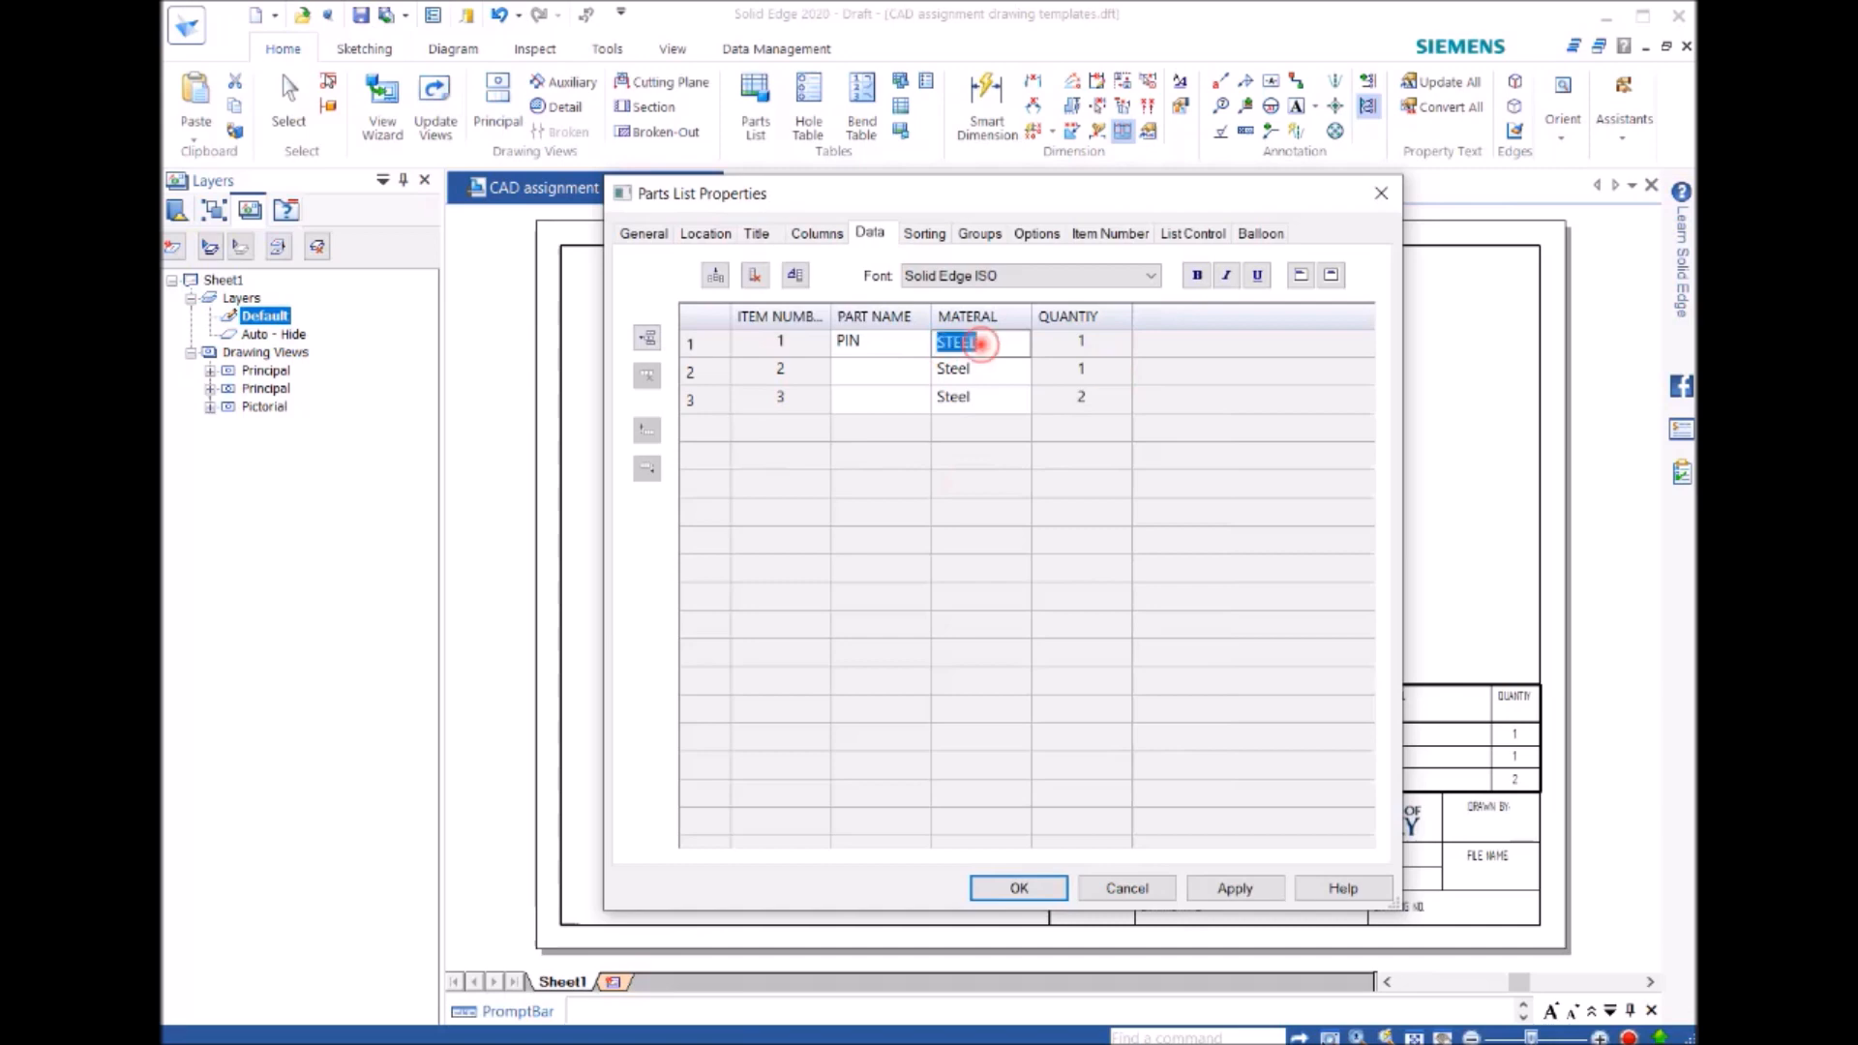
click(980, 372)
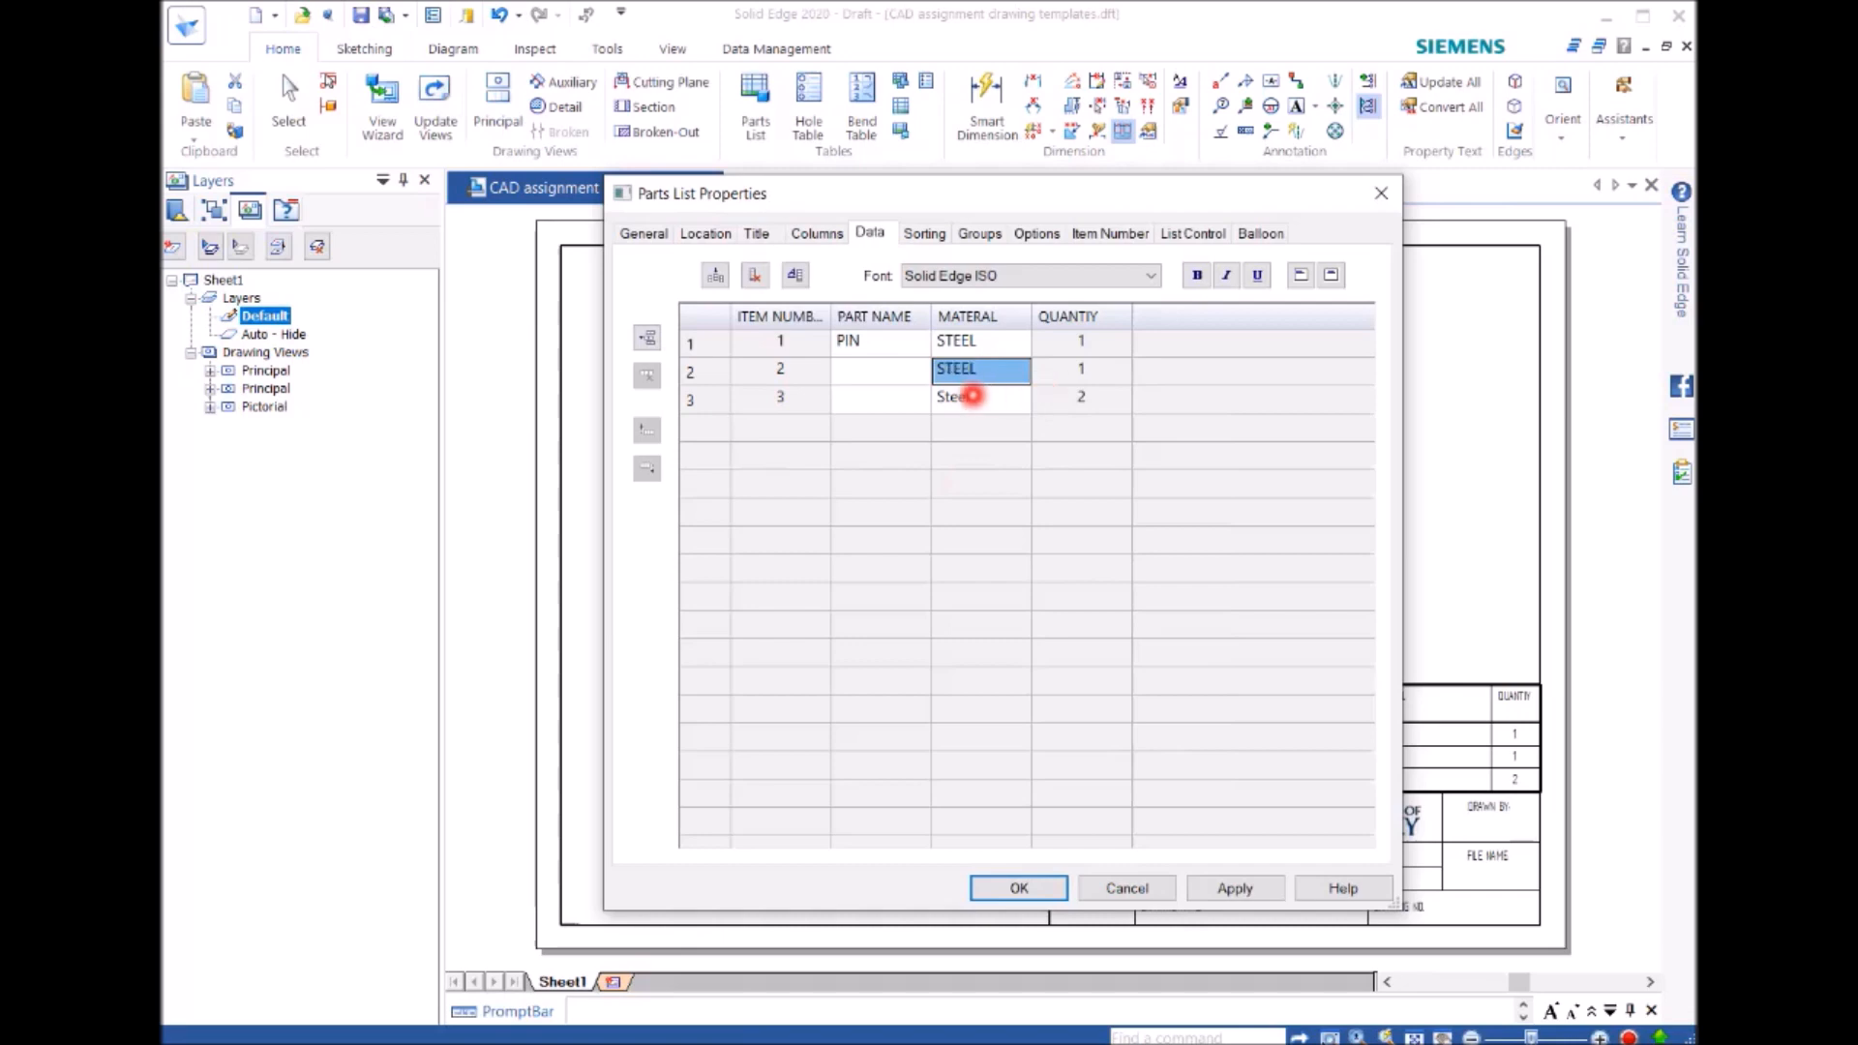
click(965, 397)
text(STEEL)
Step: Enter the part names BUSHING for item 2 and CIRCLIP for item 3, and apply the parts list changes
click(885, 367)
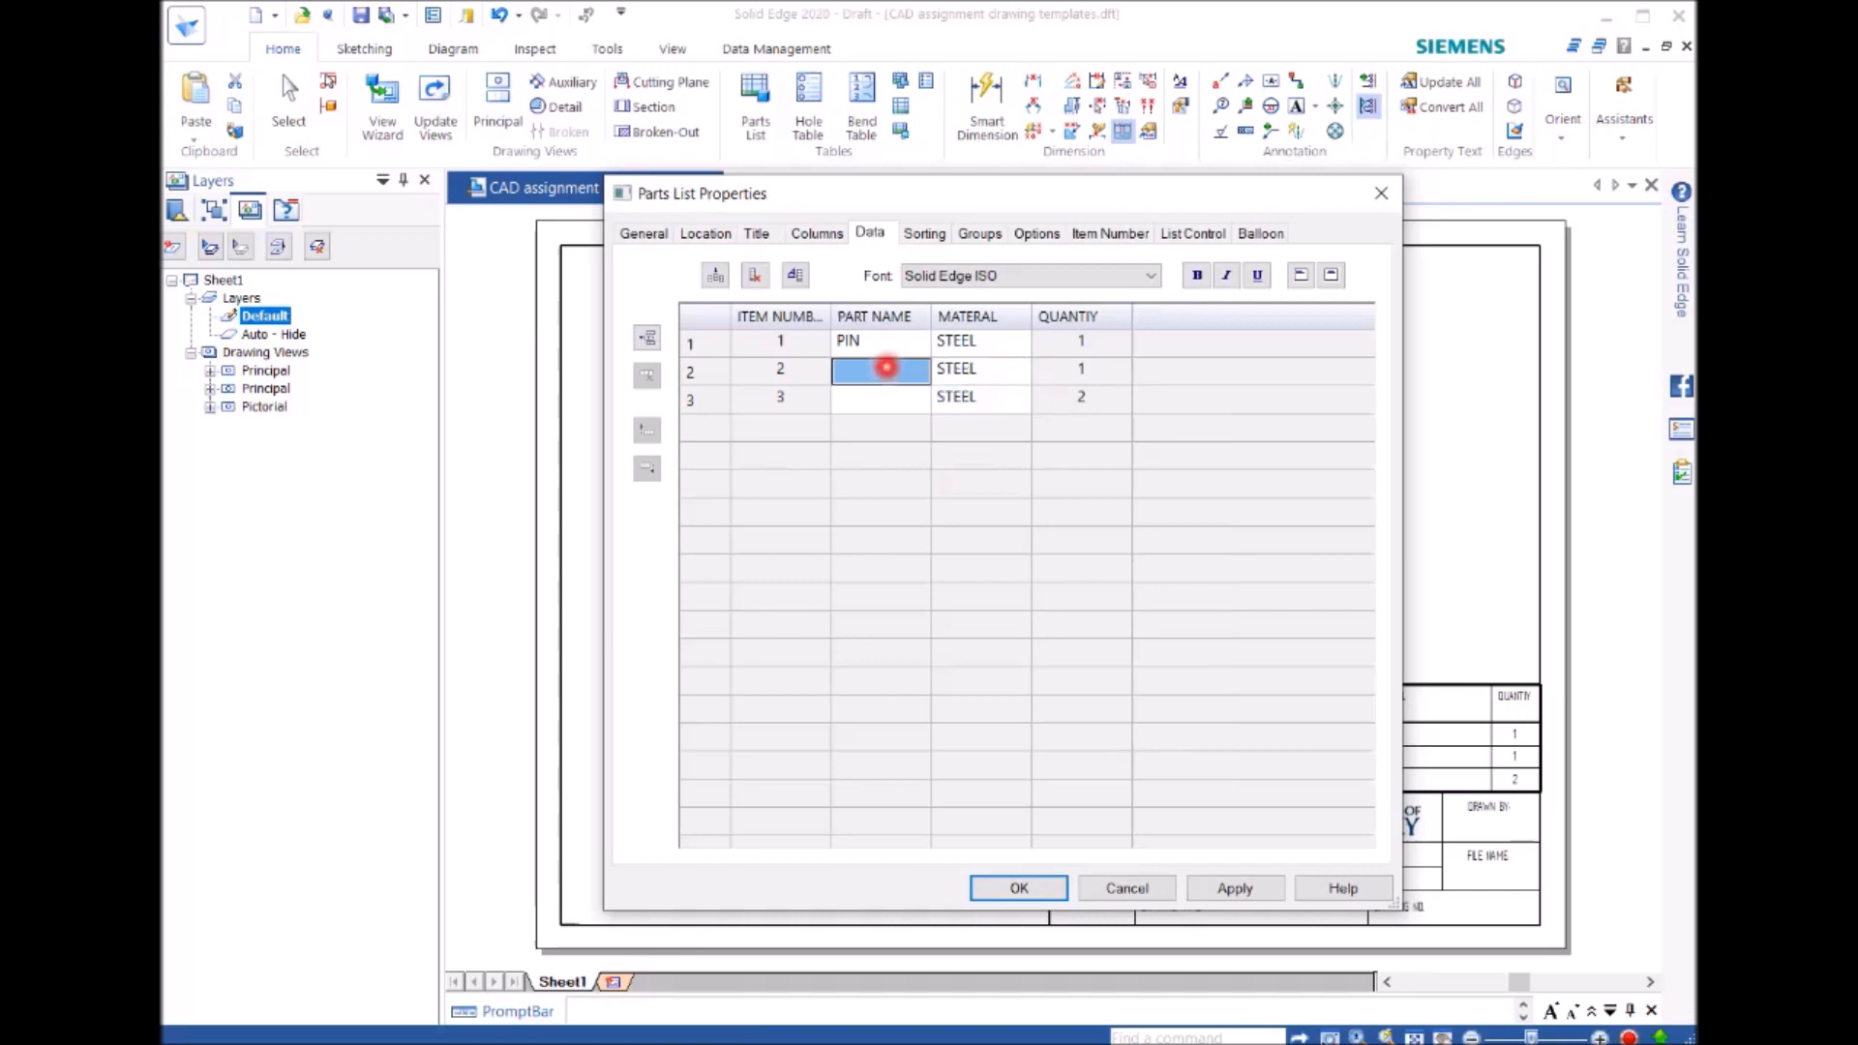
text(BUSHING)
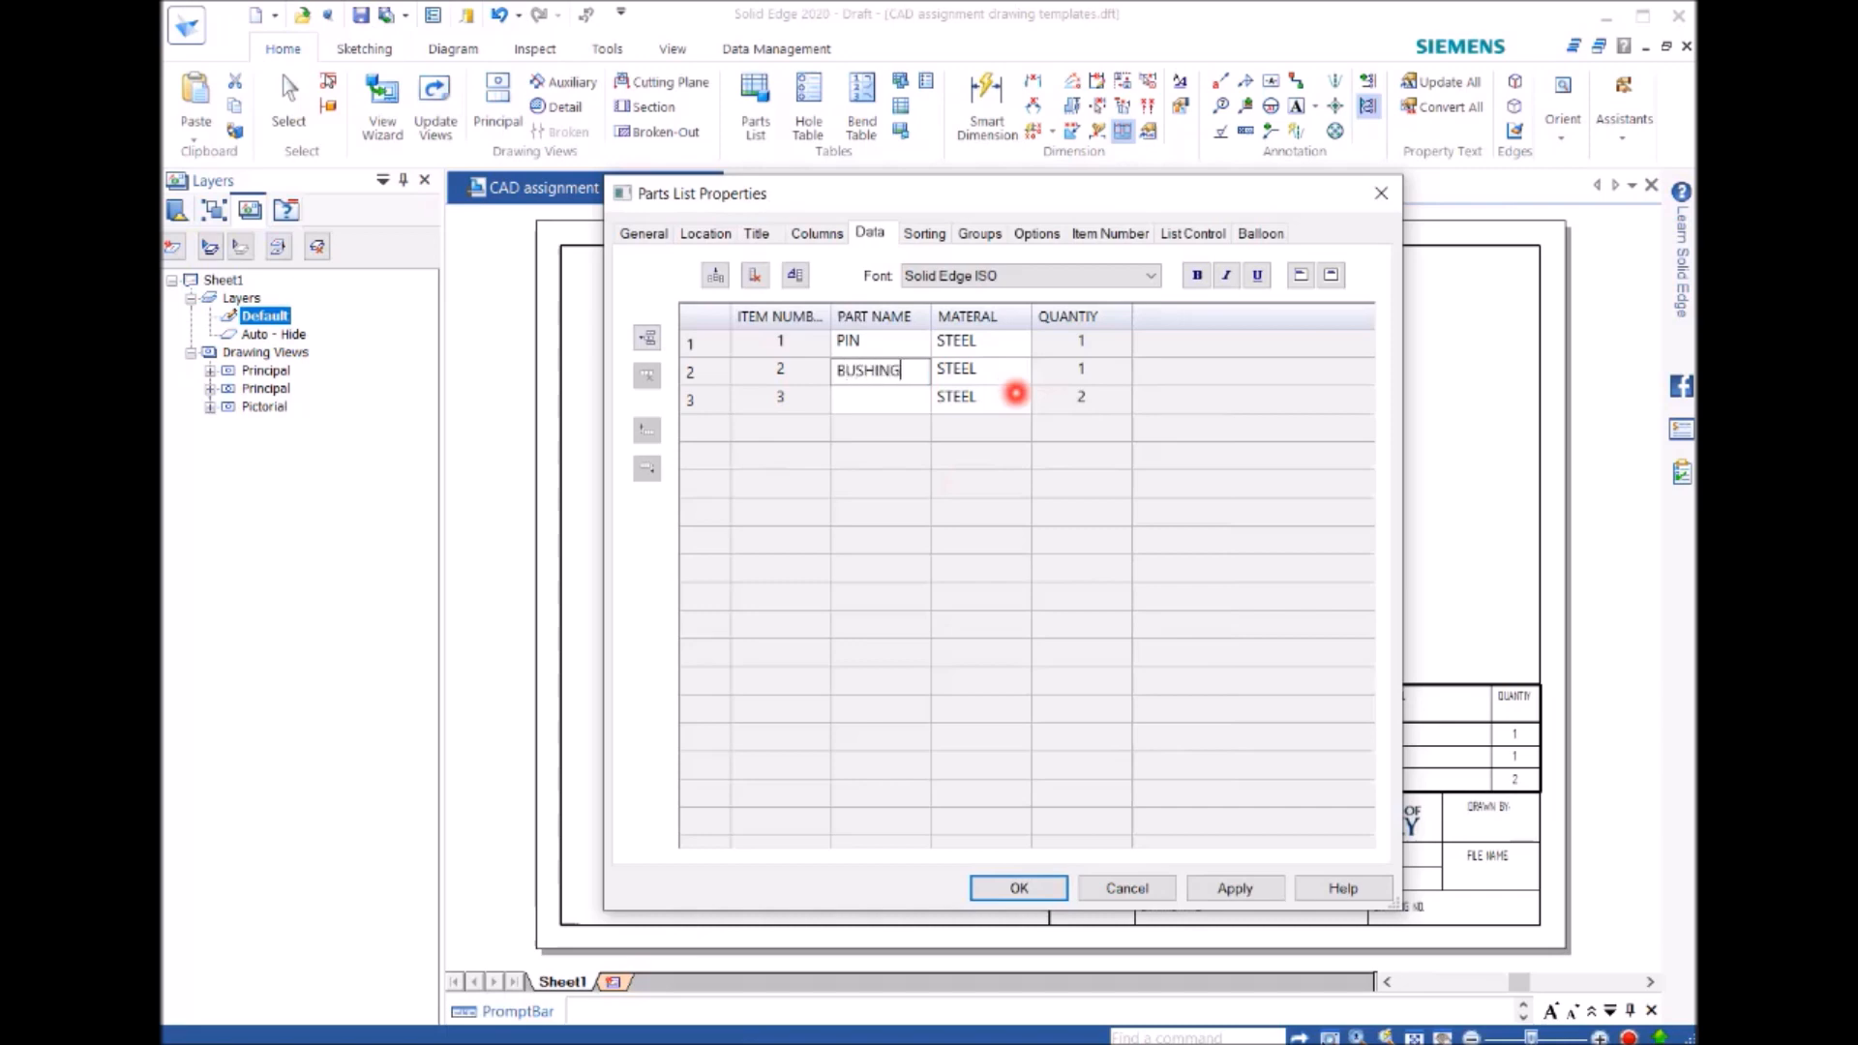
click(894, 398)
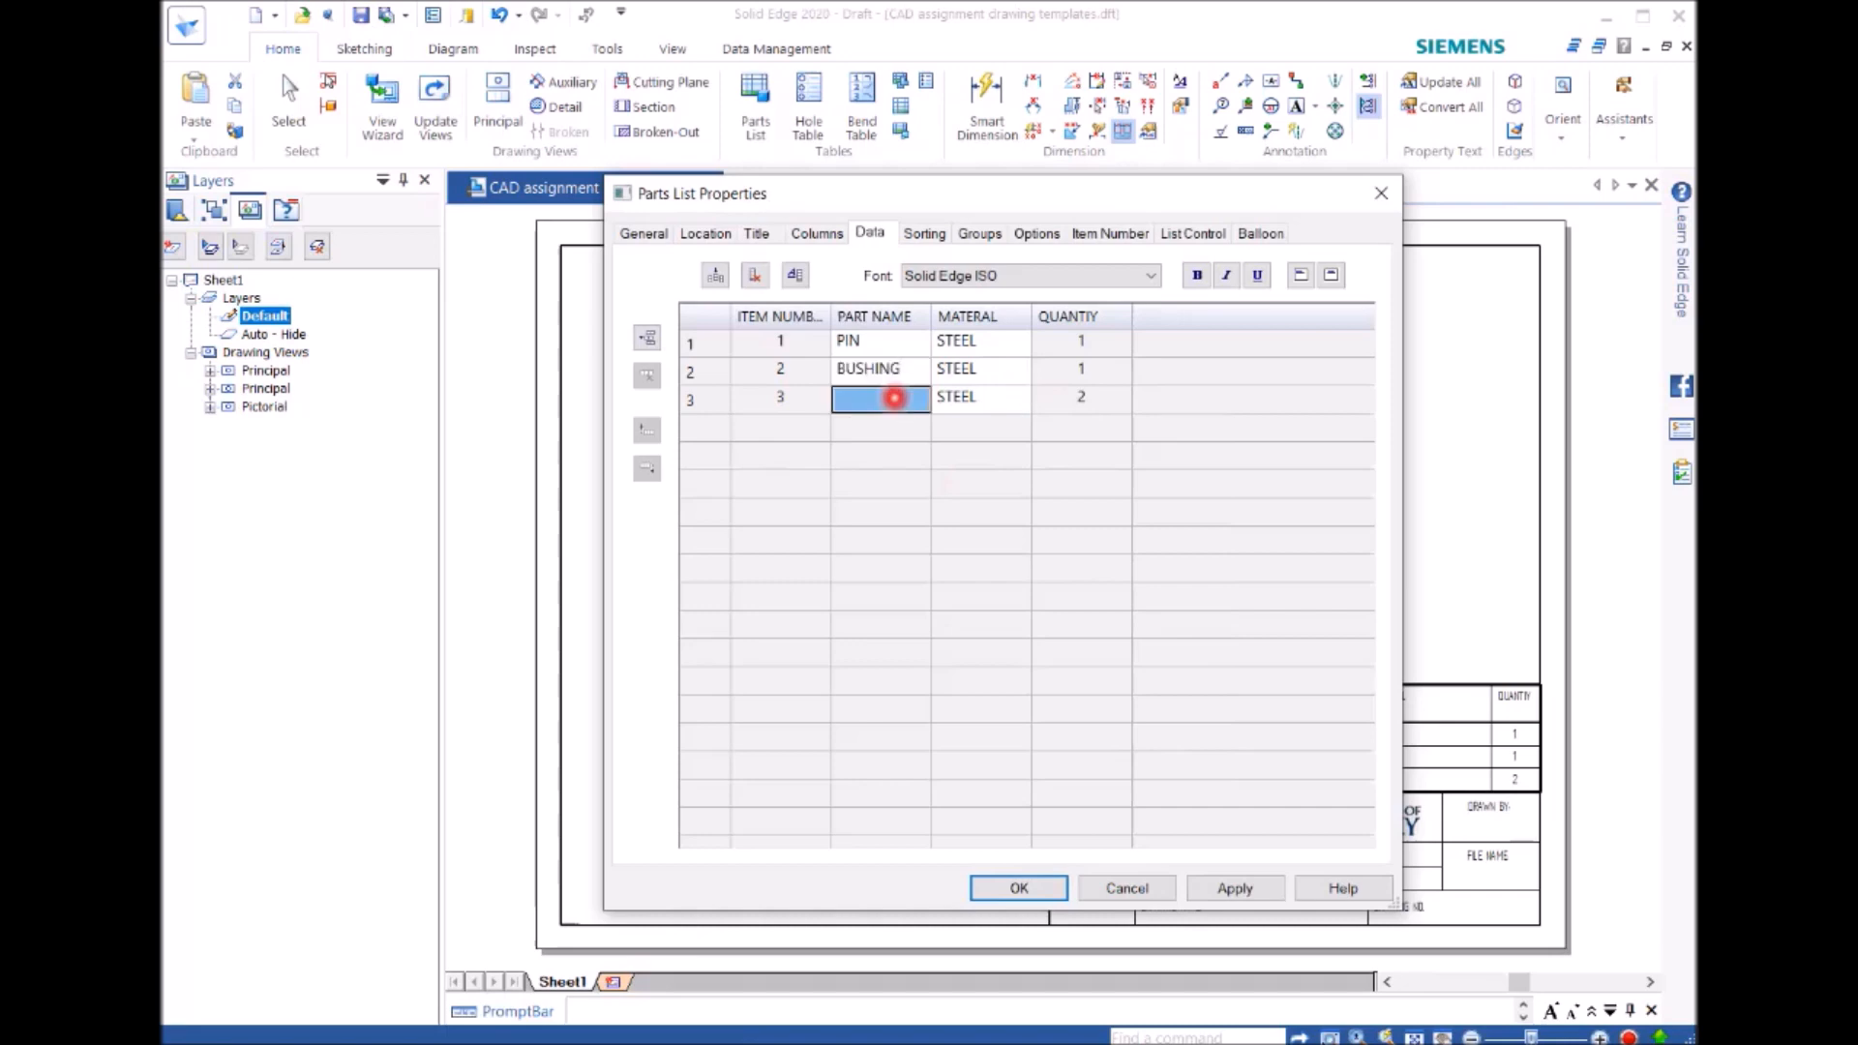
text(CIRCLIP)
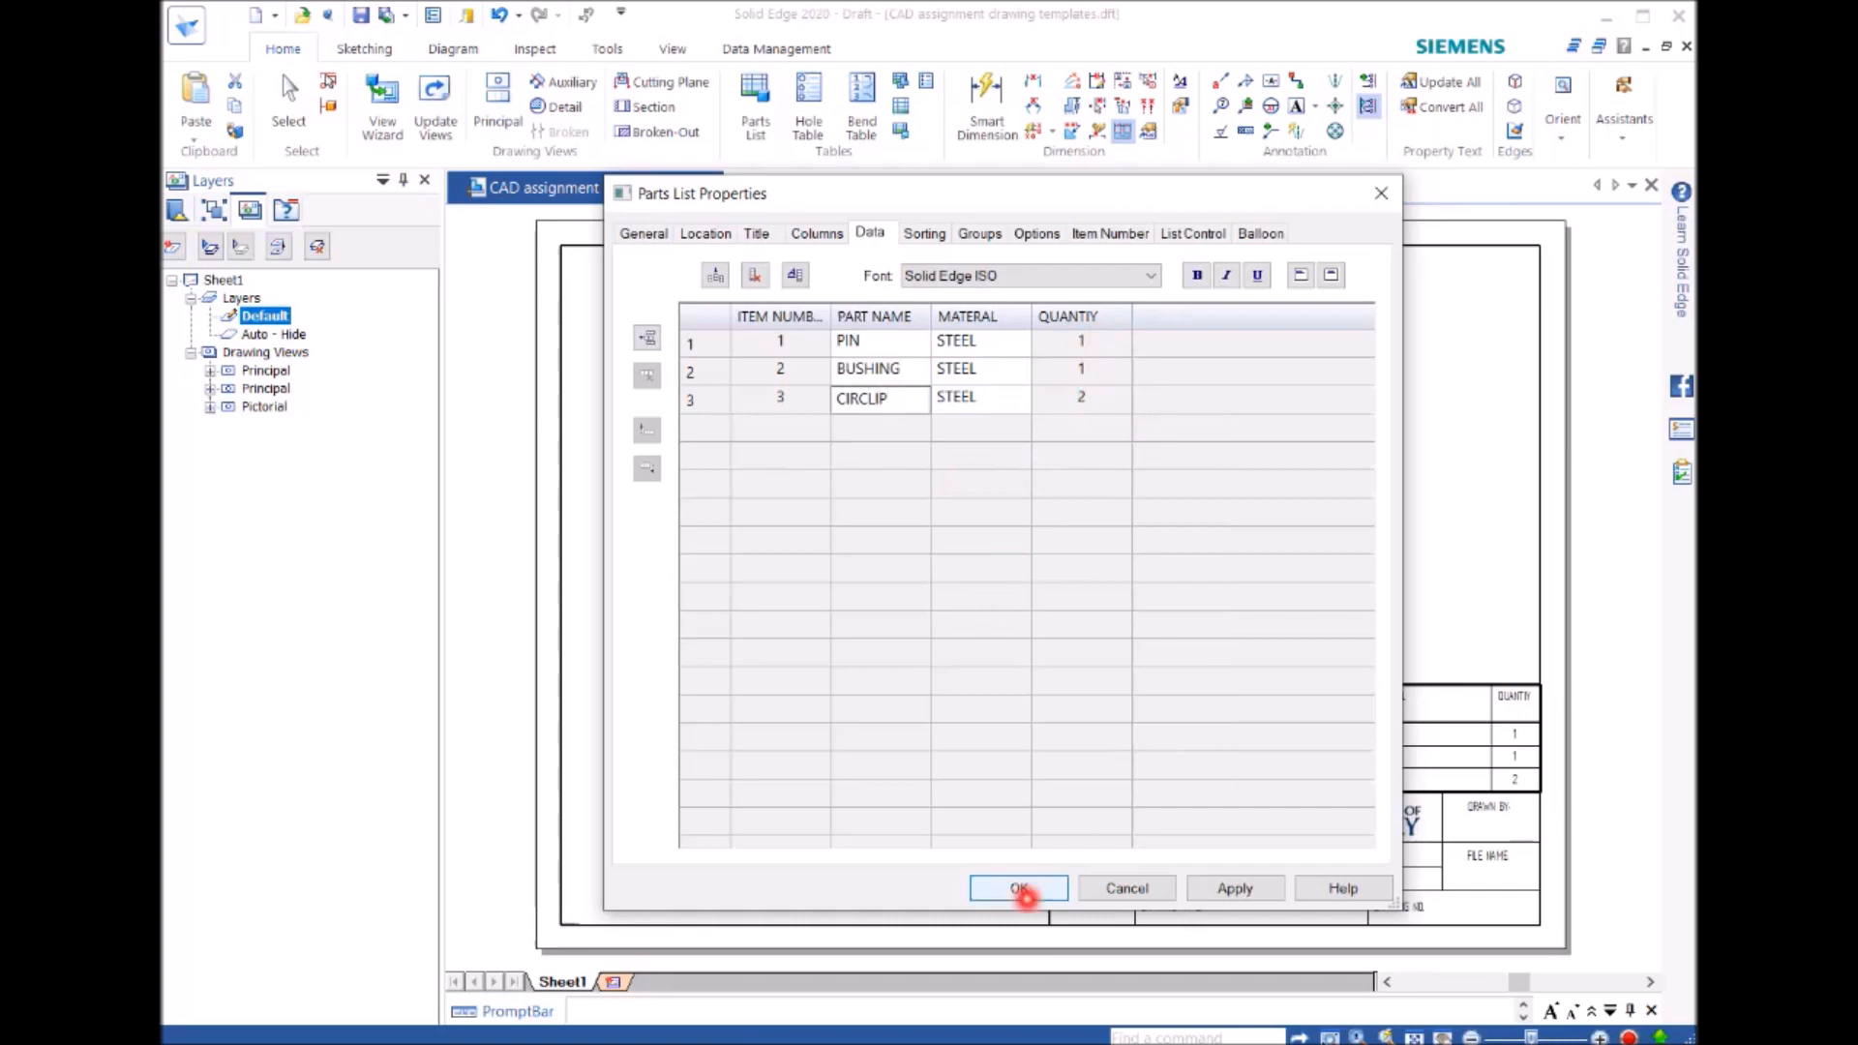
click(1025, 889)
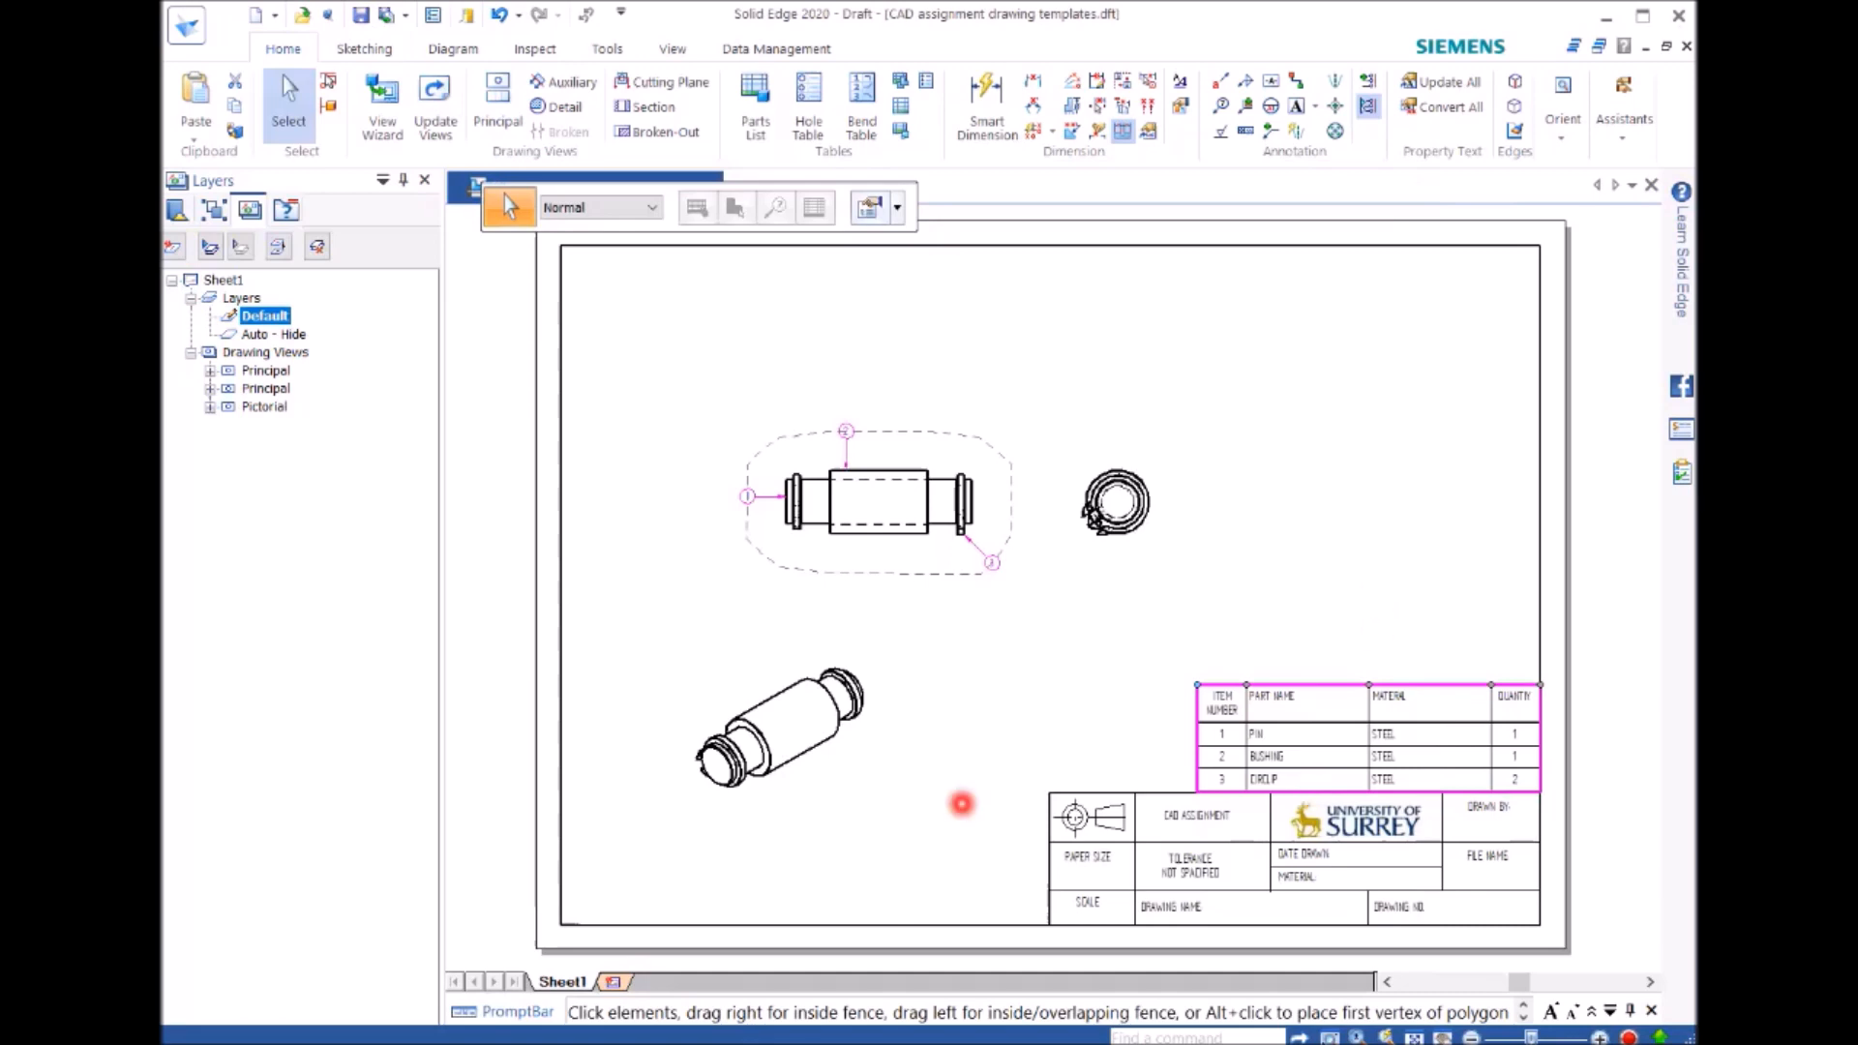
Step: Remove the dashed alignment shape that links the balloons around the front view
click(987, 746)
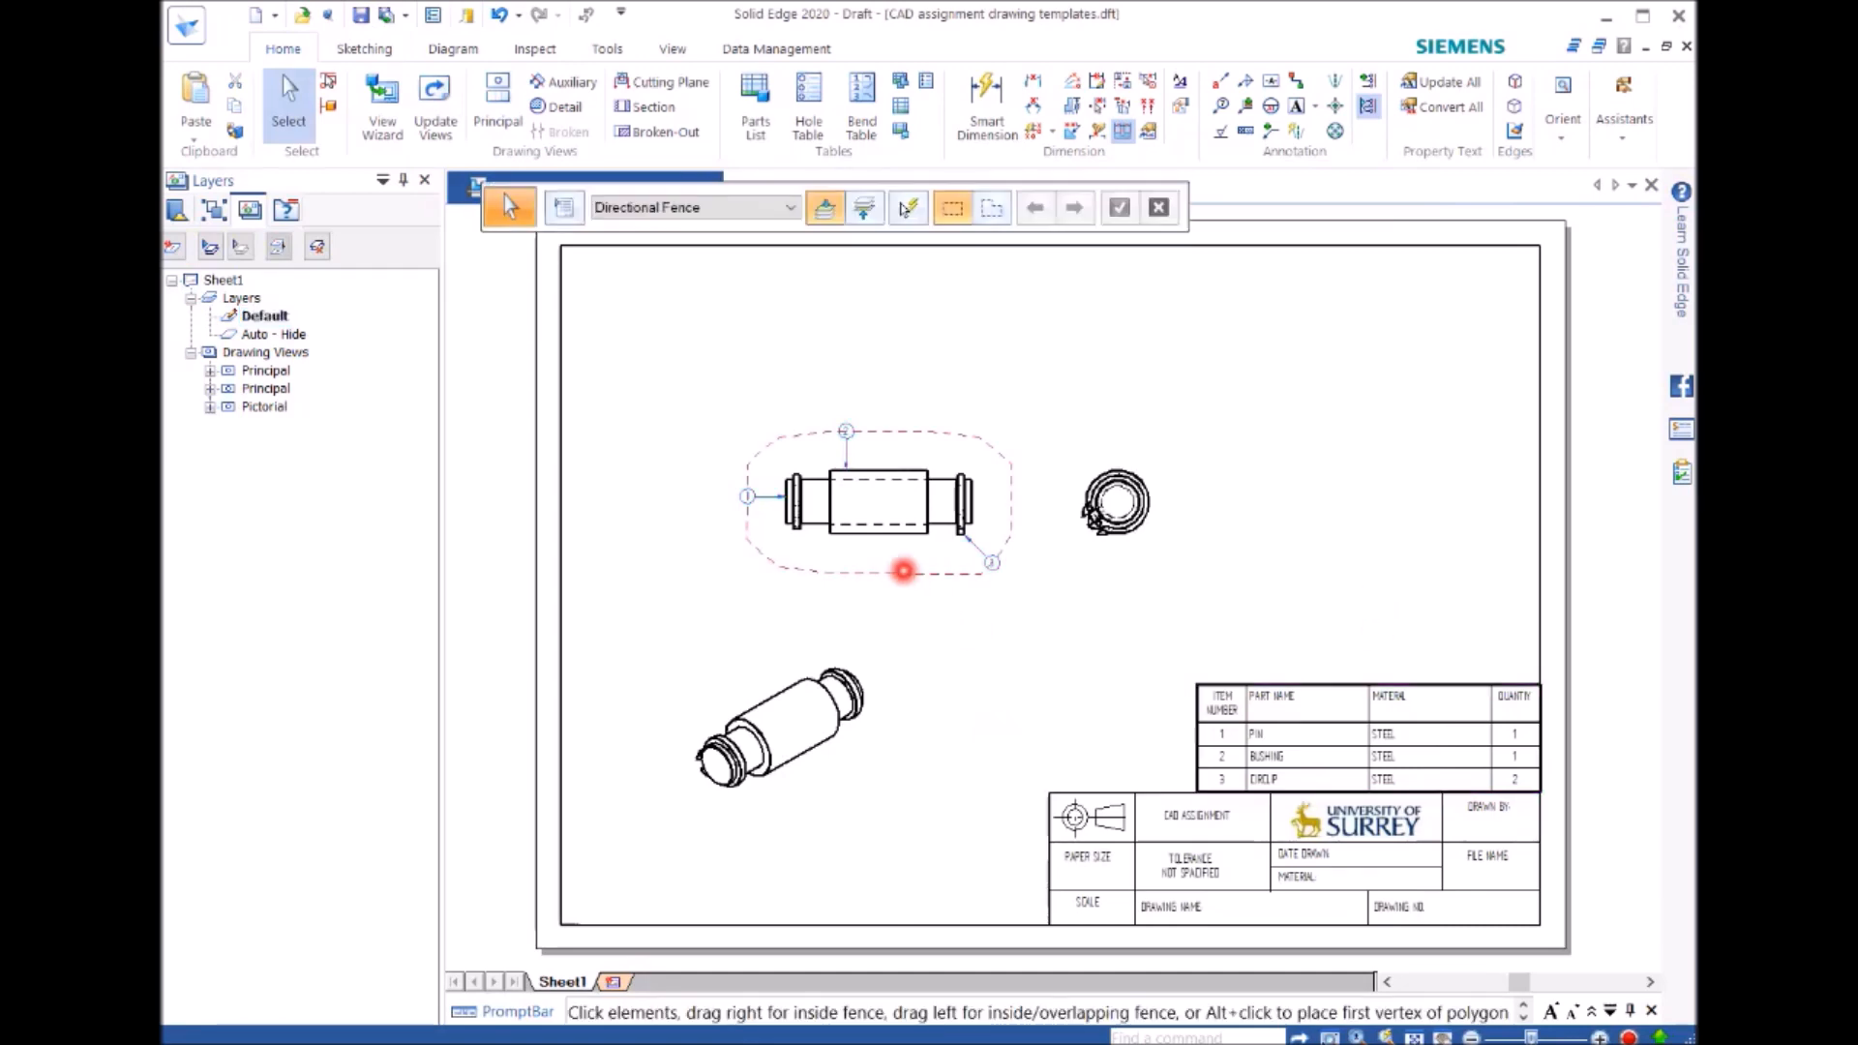
click(886, 572)
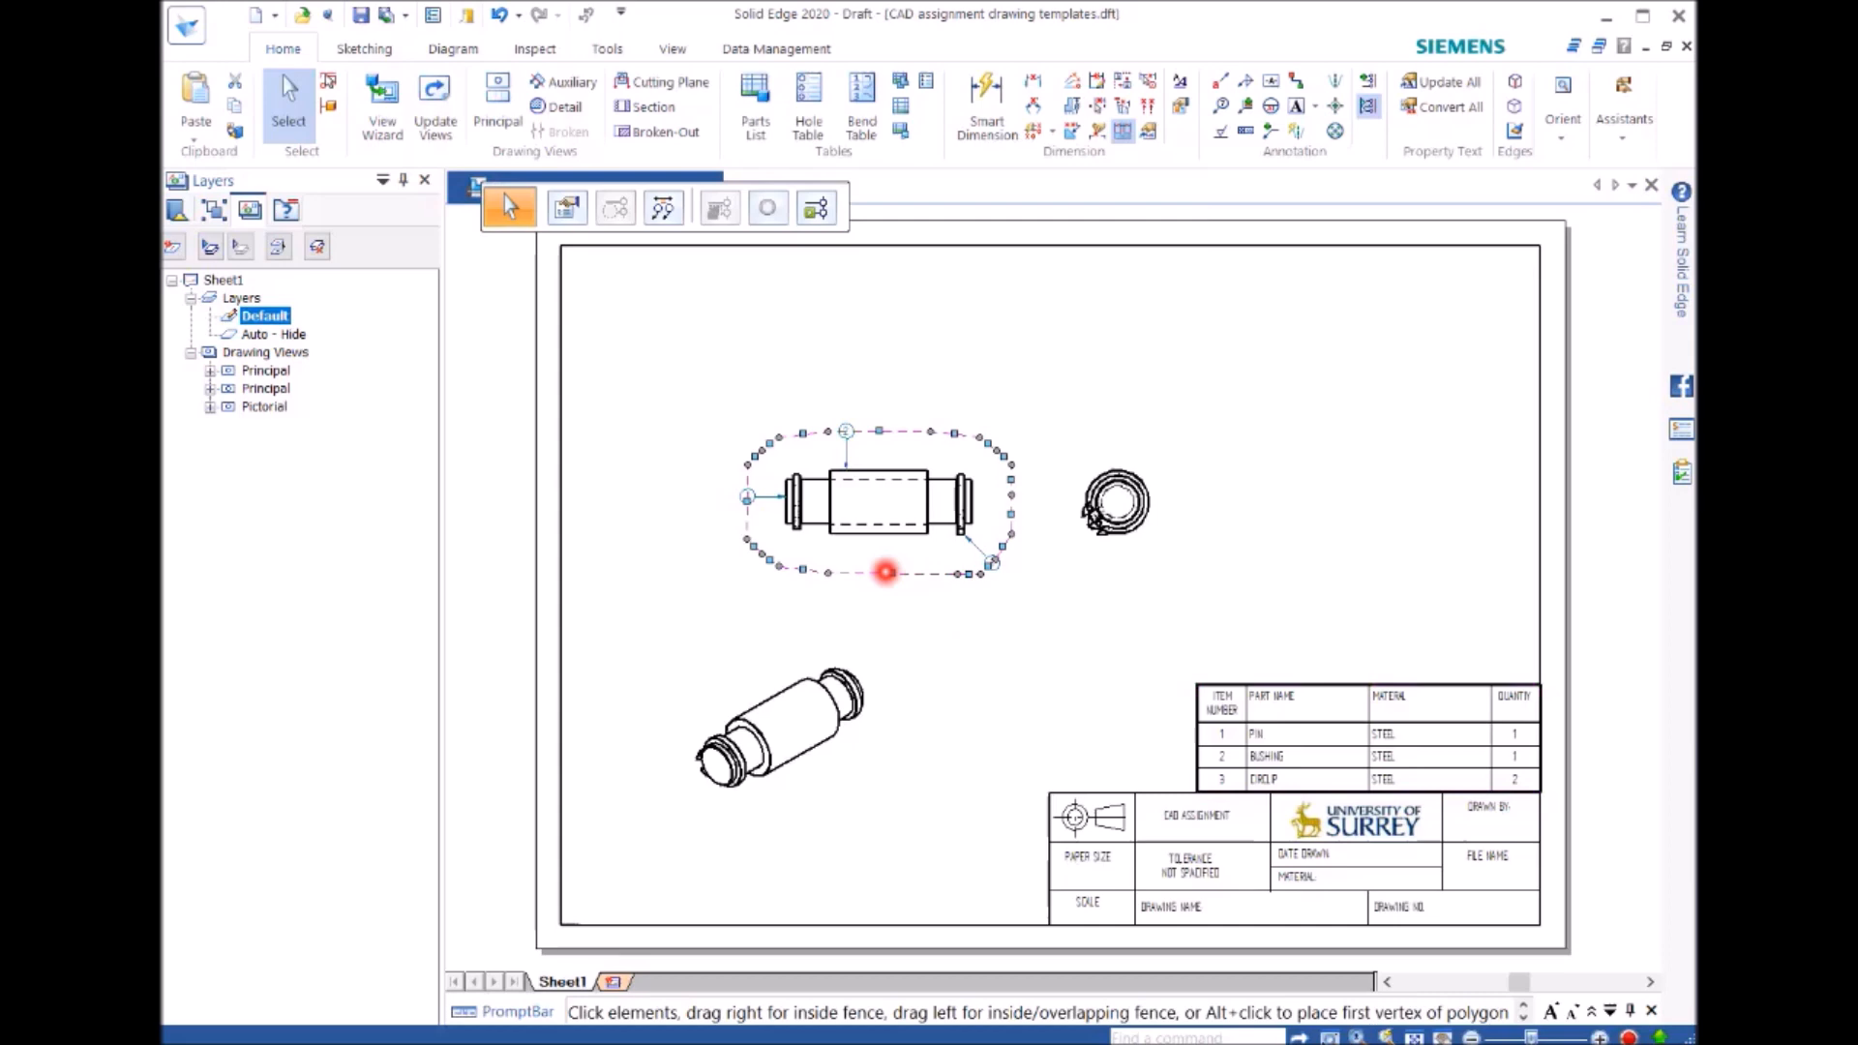
mouse_move(885, 571)
mouse_down()
mouse_move(917, 548)
mouse_move(974, 390)
mouse_move(949, 427)
mouse_move(842, 444)
mouse_move(809, 390)
mouse_move(874, 375)
mouse_move(987, 419)
mouse_move(958, 403)
mouse_move(945, 432)
mouse_move(962, 432)
mouse_up()
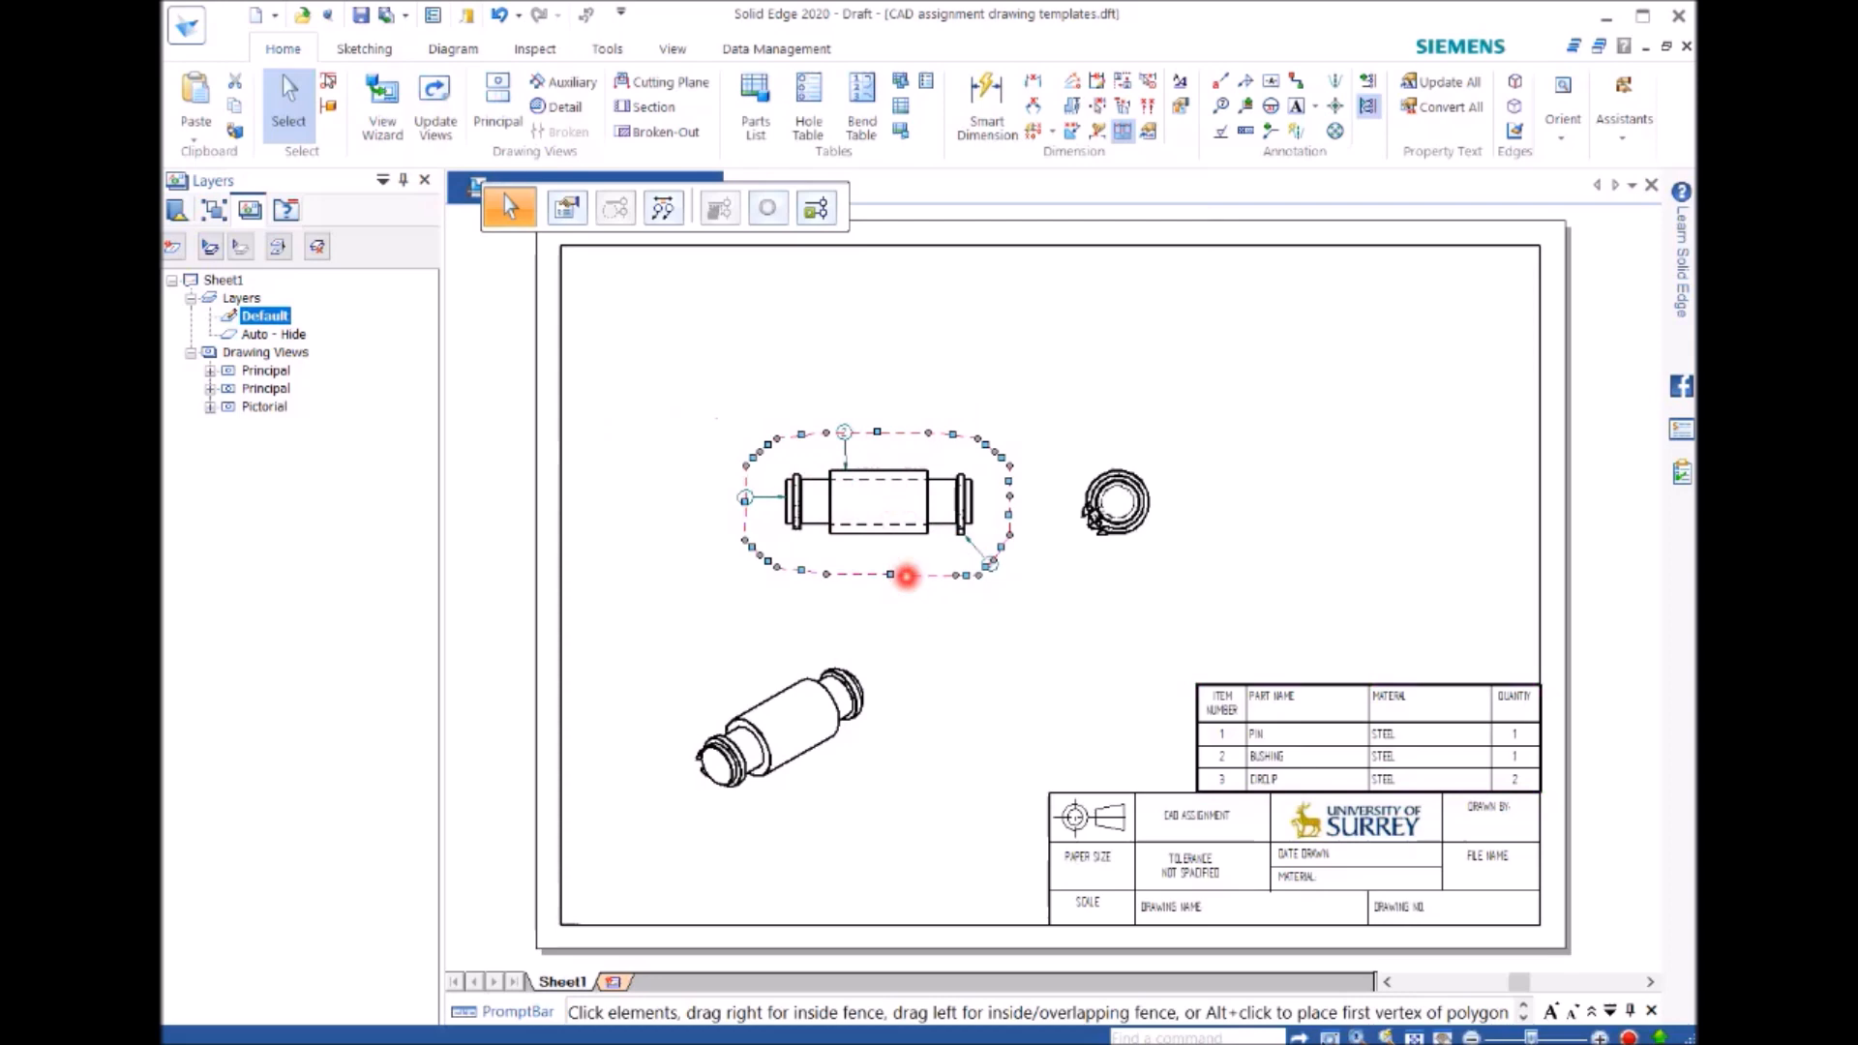
key(Escape)
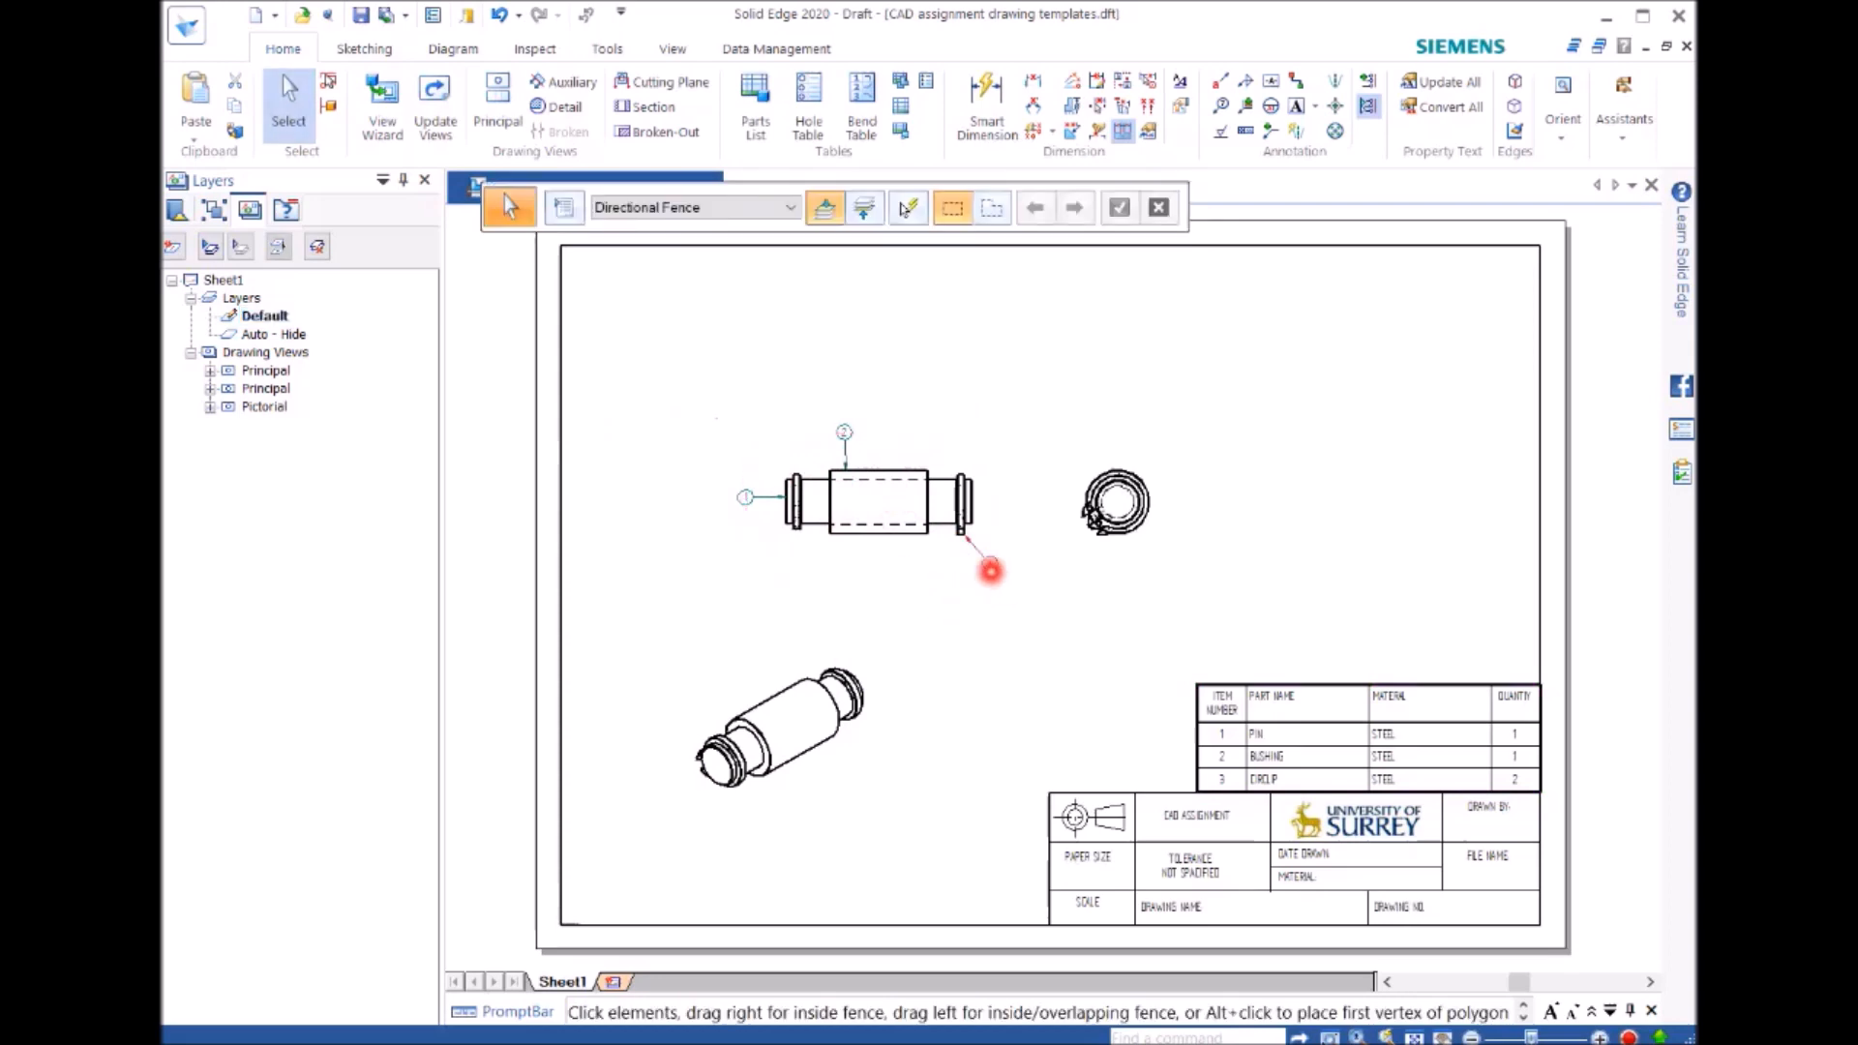
Step: Reposition the front view's circlip balloon straight below its arrow and the pin balloon diagonally above the pin's left end
click(989, 564)
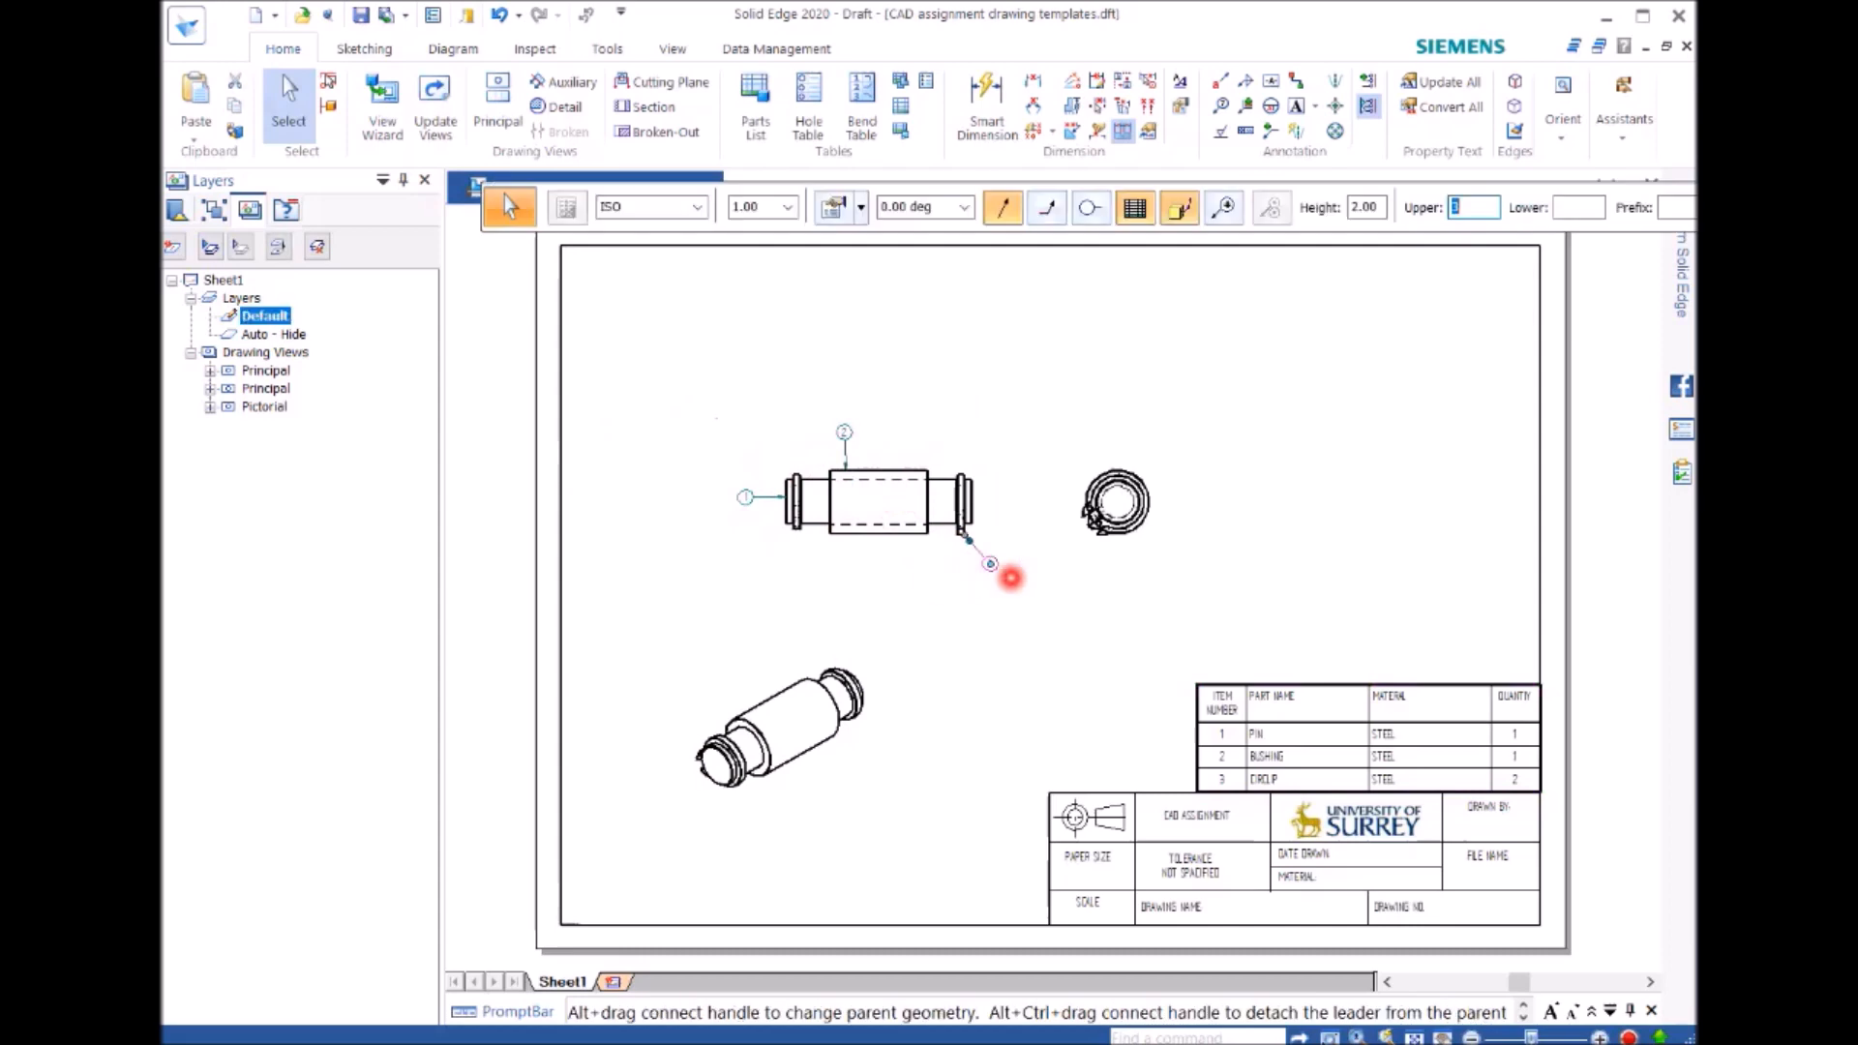
mouse_move(994, 565)
mouse_down()
mouse_move(1013, 542)
mouse_move(1005, 566)
mouse_move(946, 572)
mouse_move(965, 583)
mouse_up()
drag(745, 495, 741, 455)
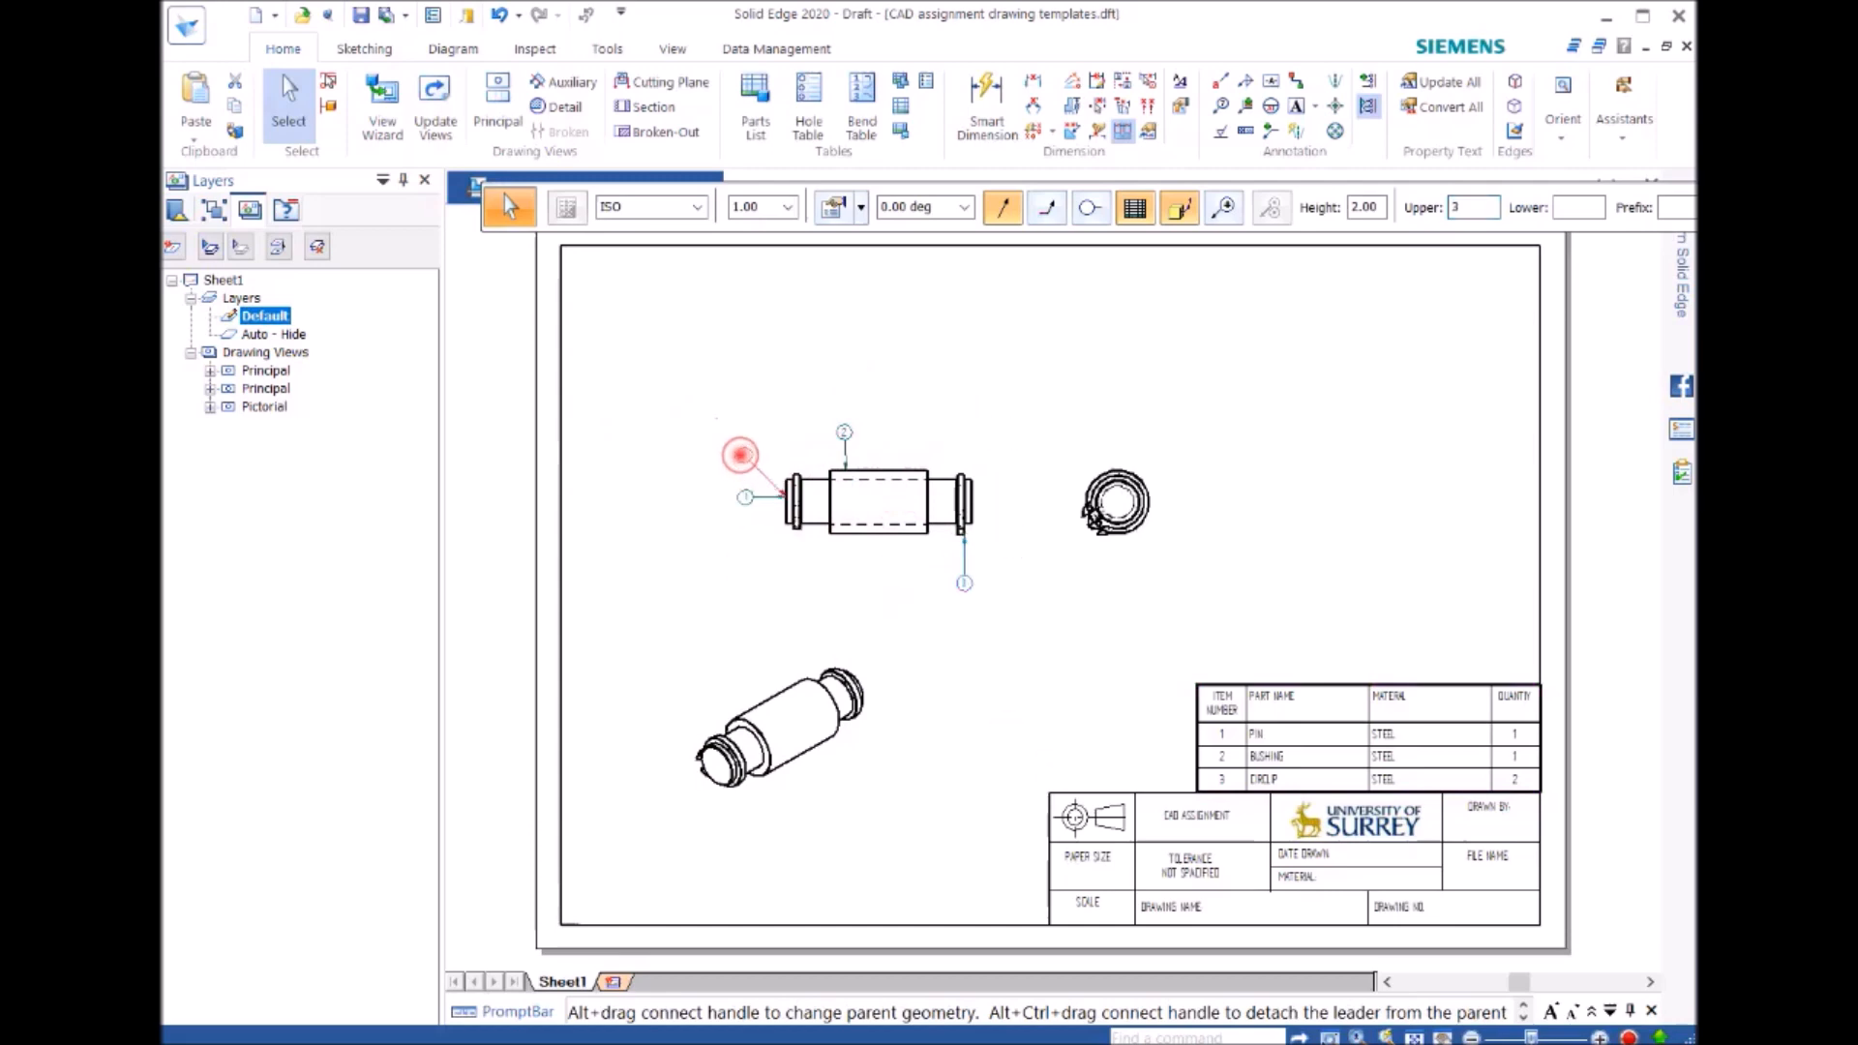
click(987, 685)
click(1037, 770)
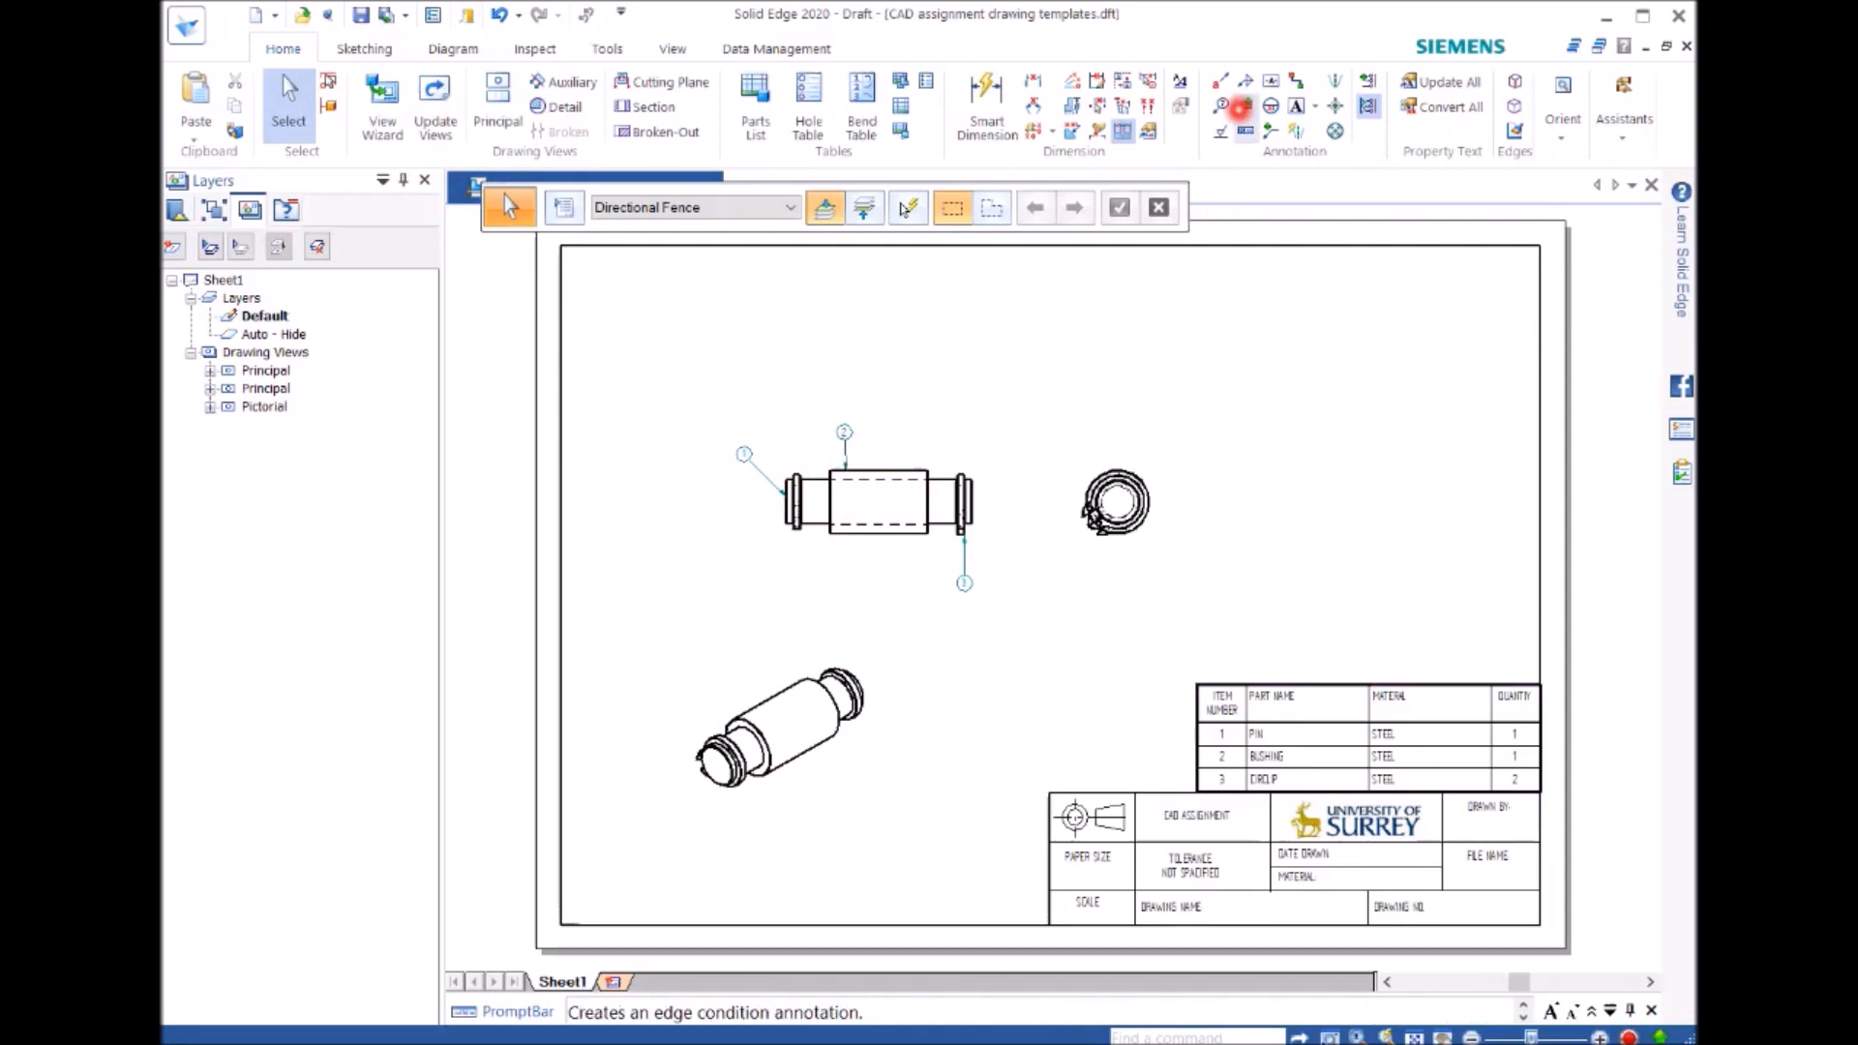
Step: Add a horizontal centre line by two points along the pin's axis, extending past both ends of the front view
click(1334, 81)
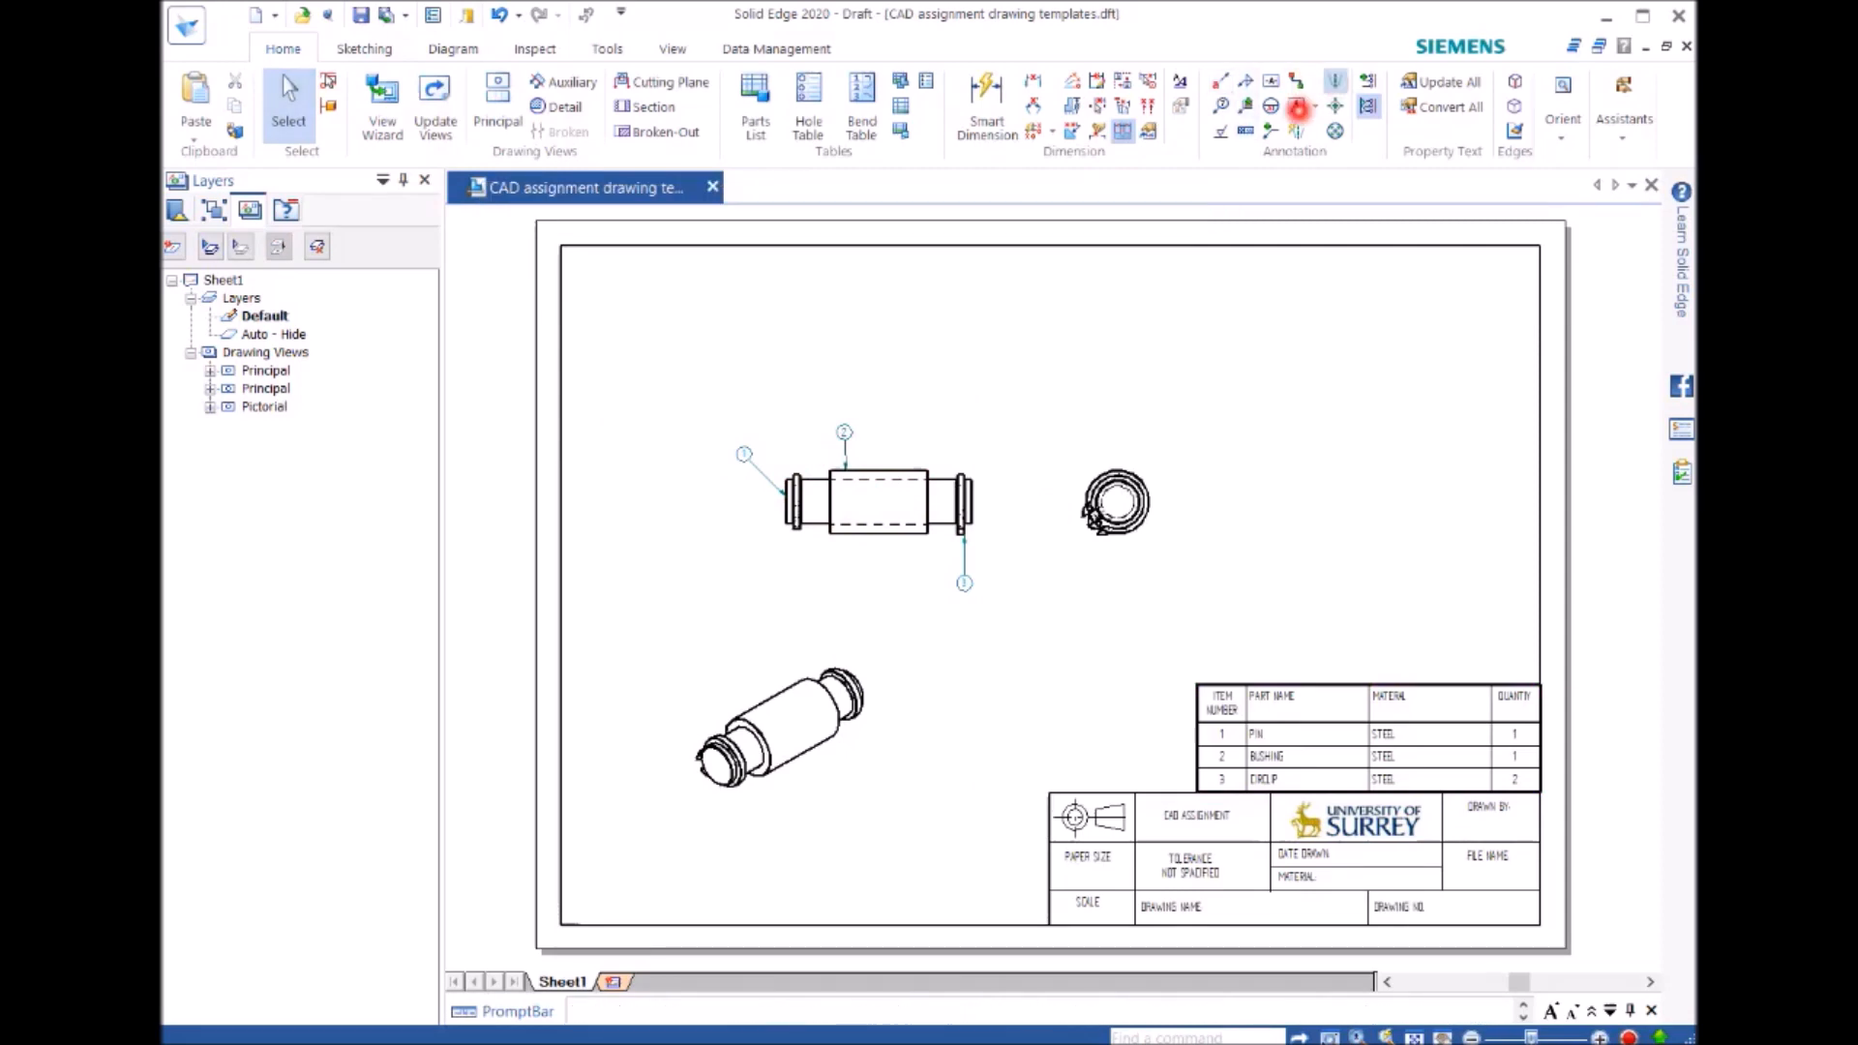
click(745, 503)
click(983, 505)
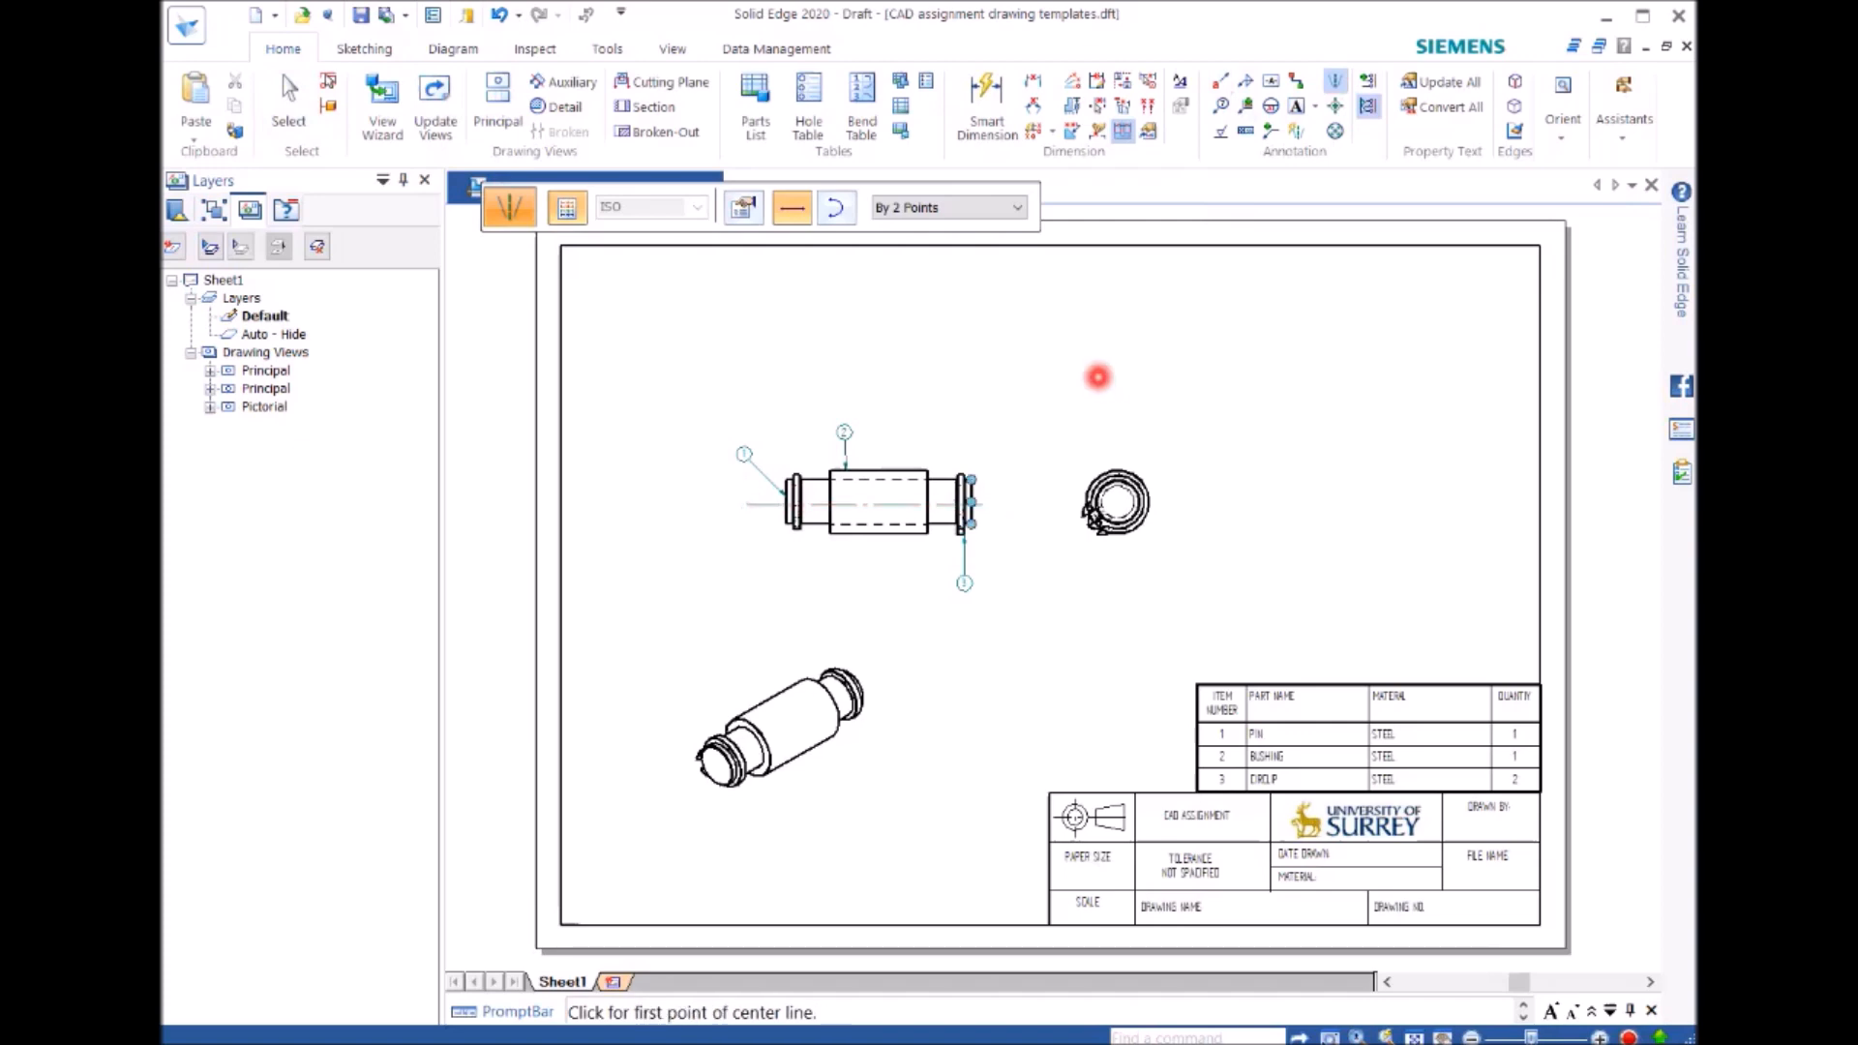
Step: Add crossing vertical and horizontal centre lines by two points through the circular side view, extending slightly beyond its outline
click(1117, 455)
click(1116, 550)
click(1171, 501)
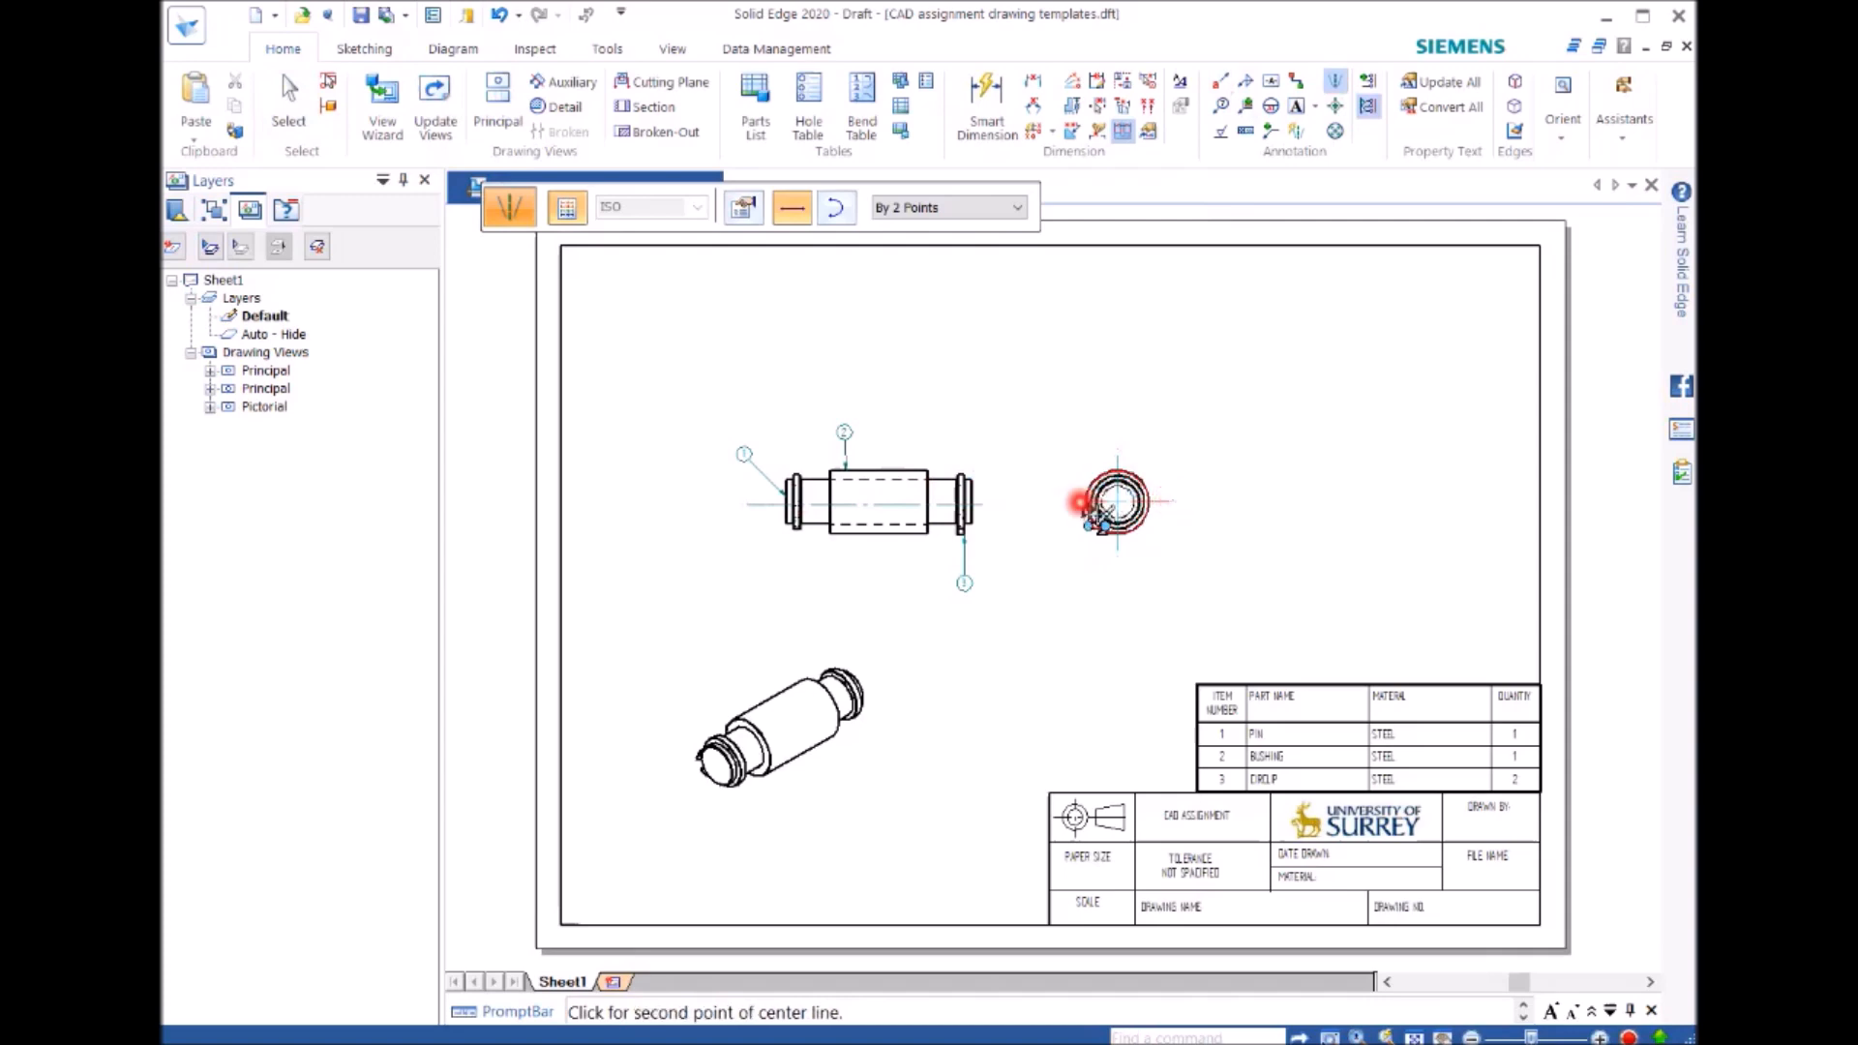
click(1069, 502)
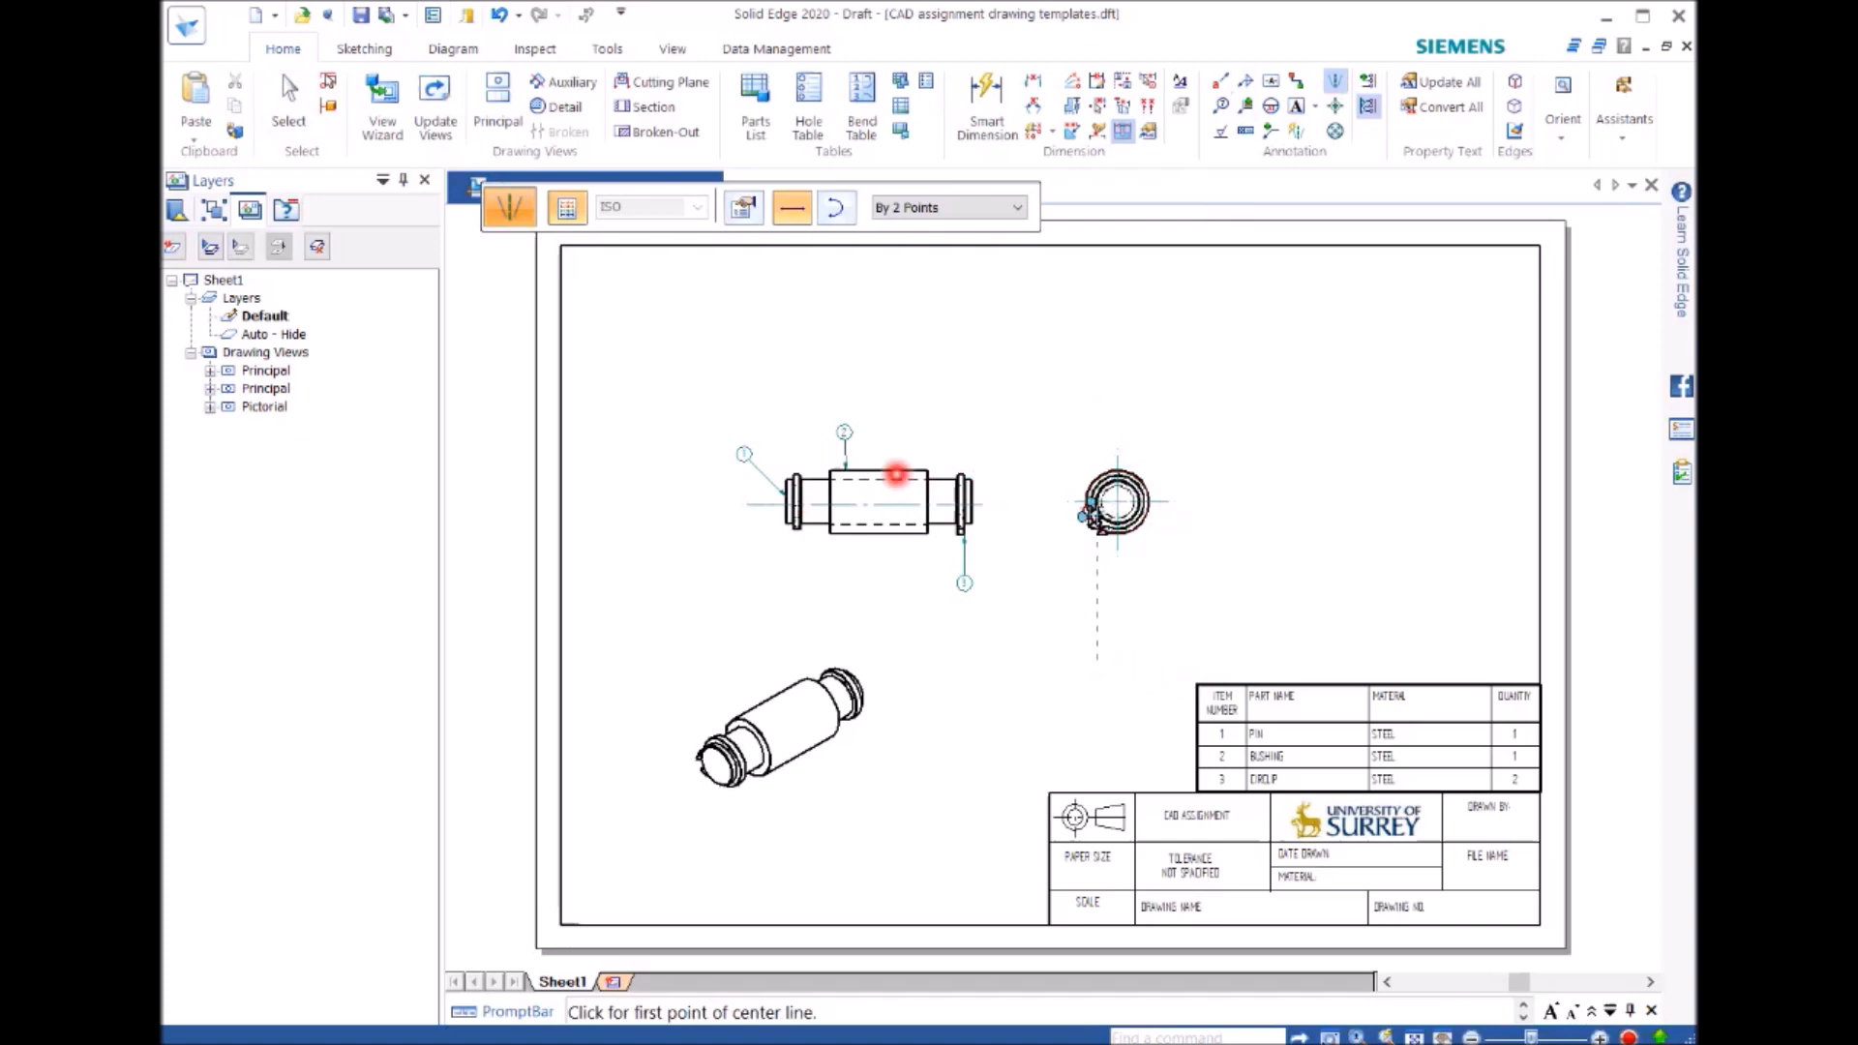
Step: Dimension the pin's overall length between its two end faces, placing the dimension below the front view
click(1026, 83)
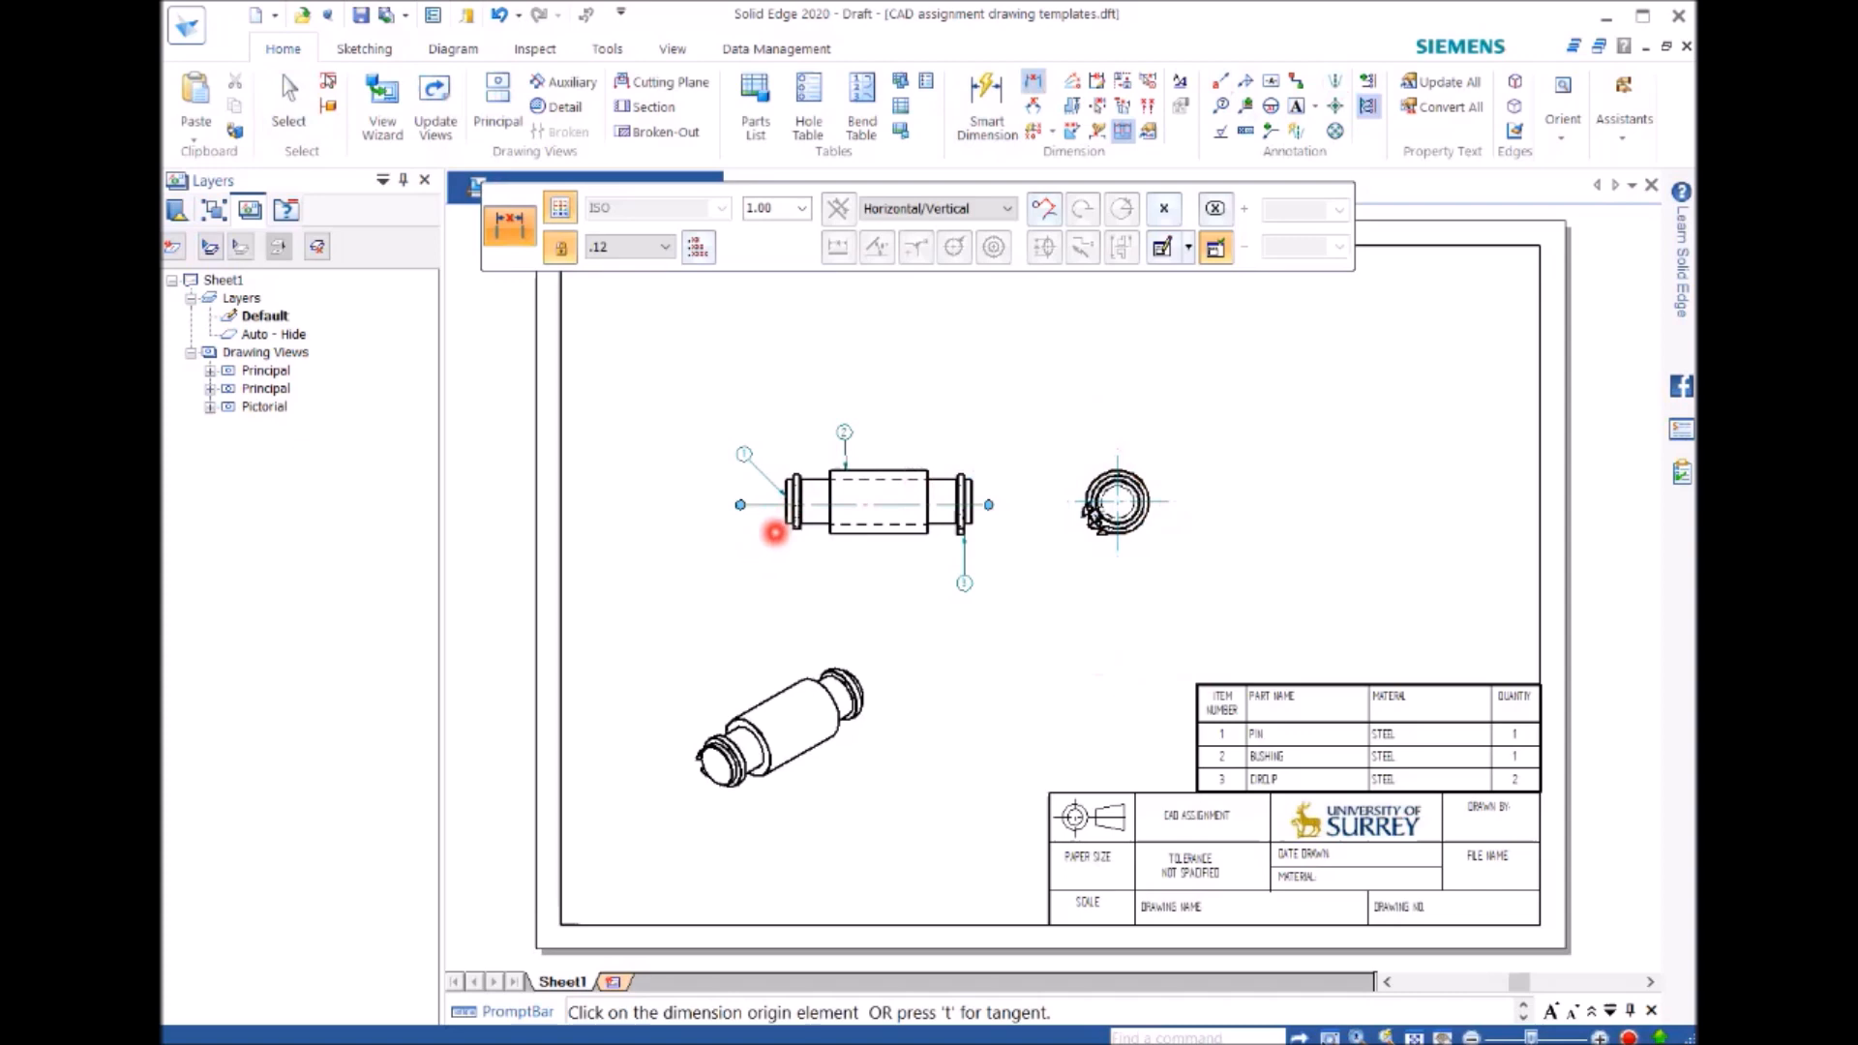
scroll(775, 531, up, 3)
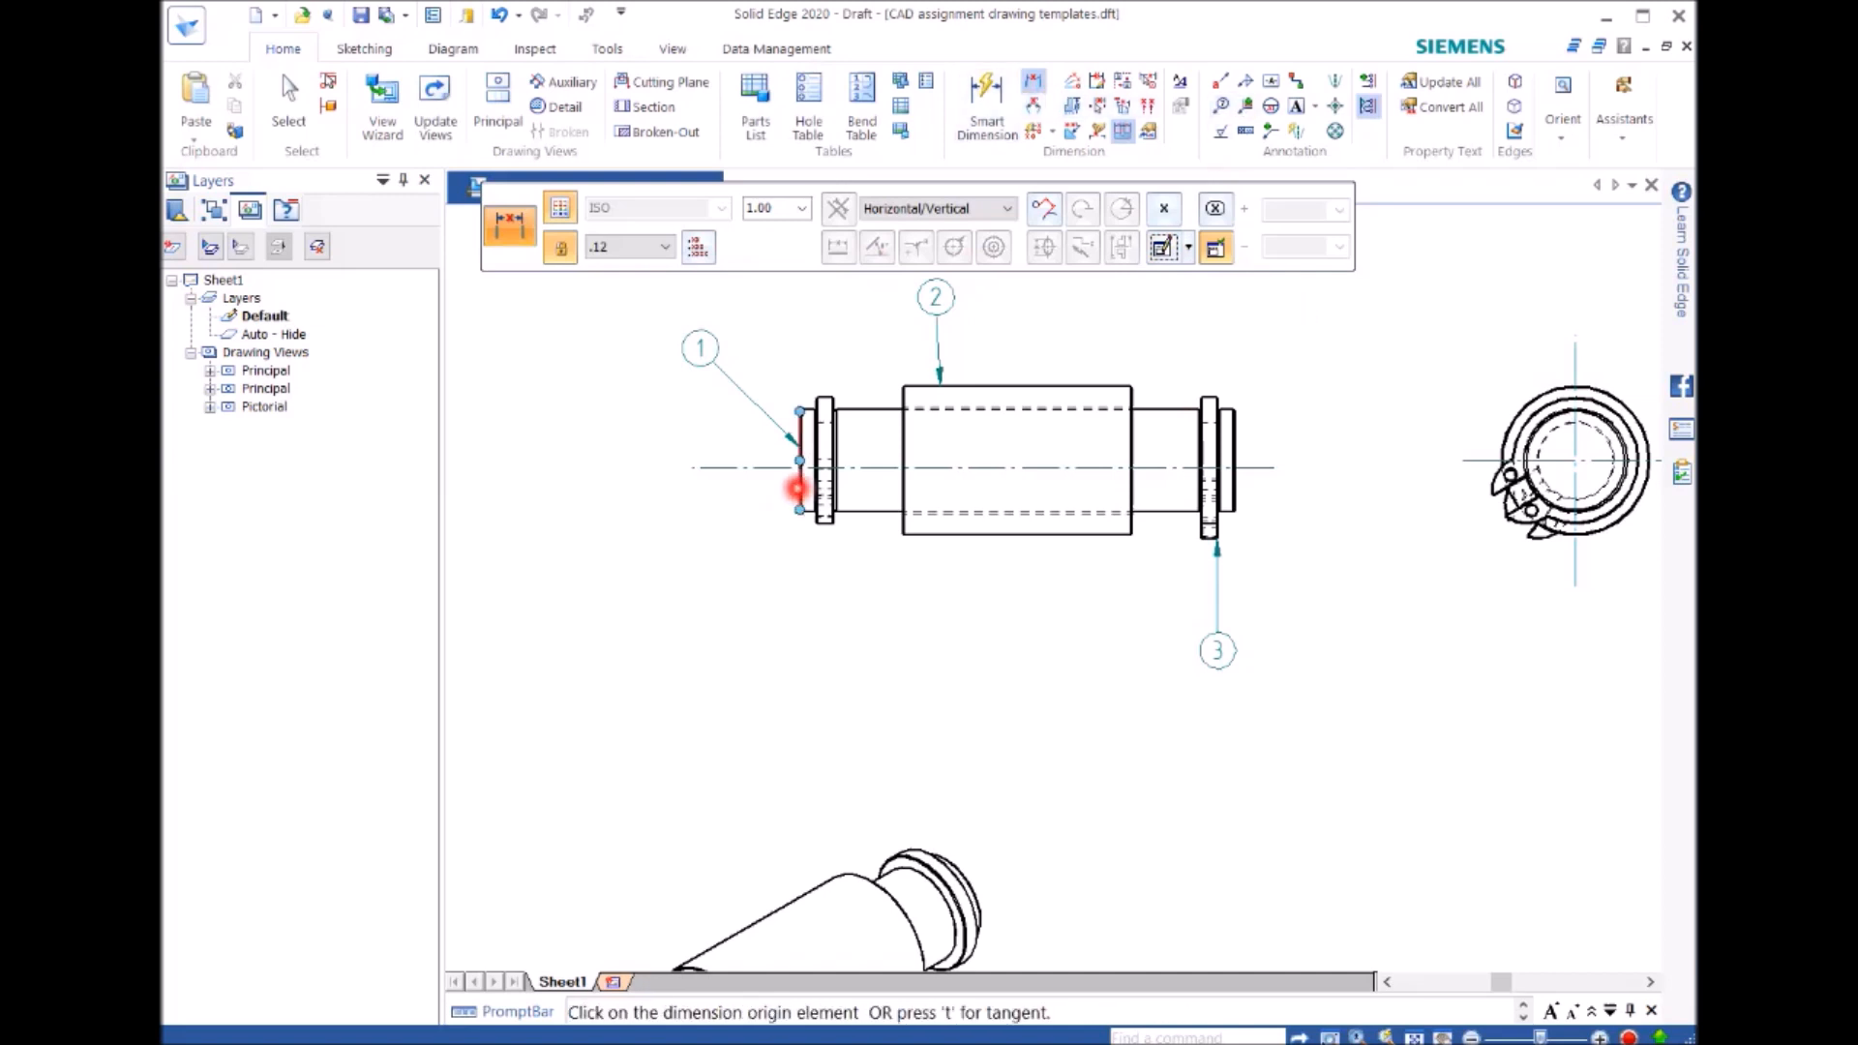
click(797, 487)
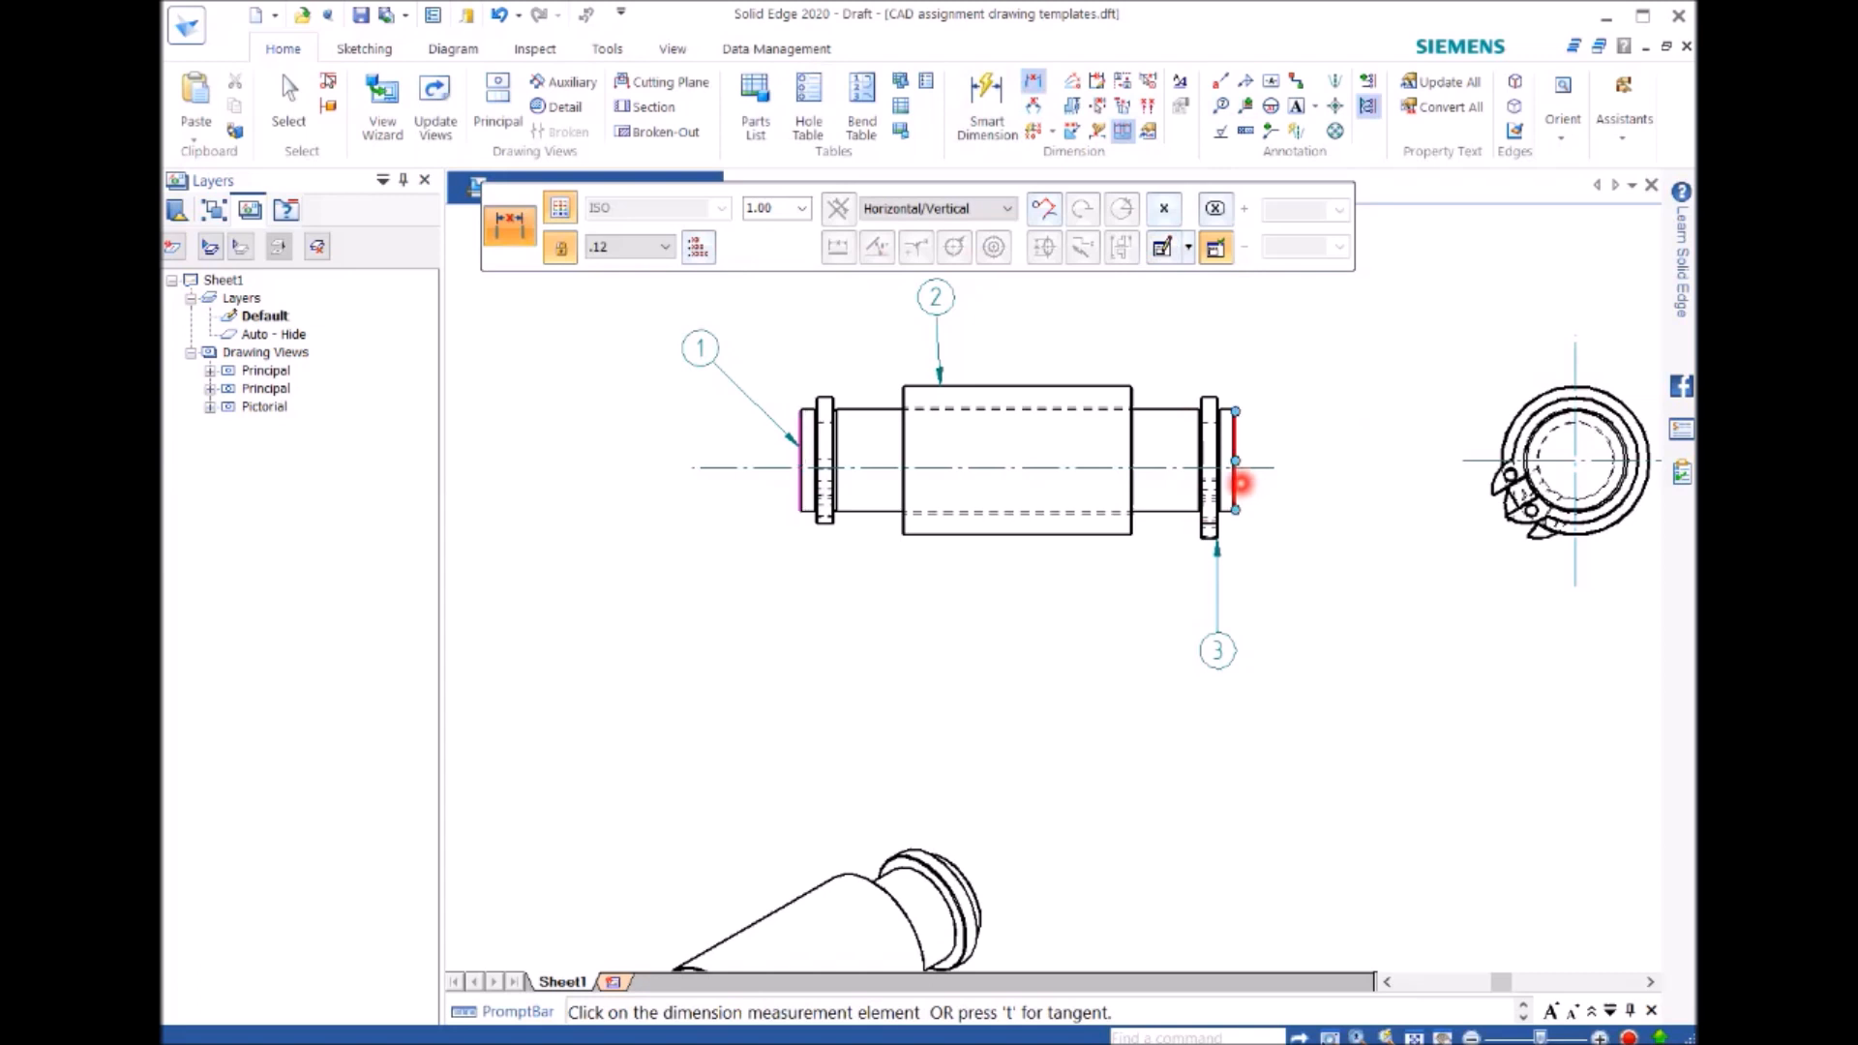
click(1236, 478)
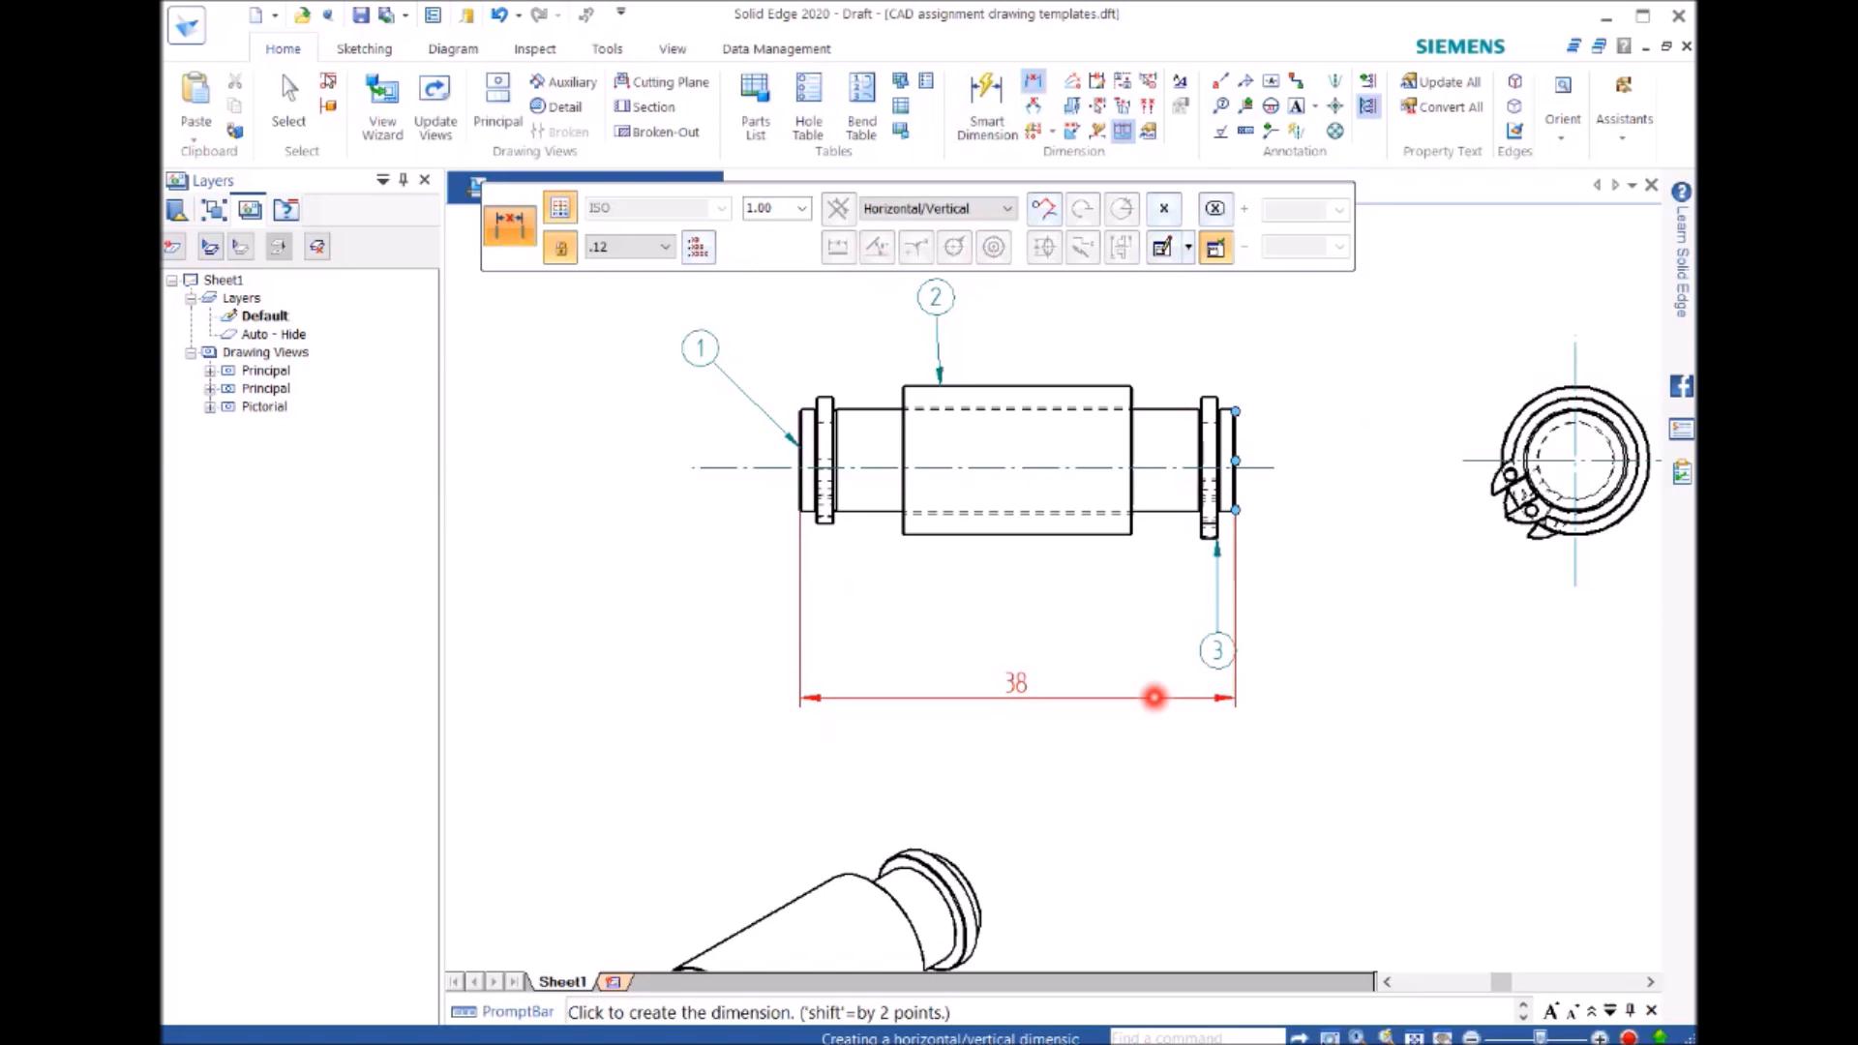
click(1156, 682)
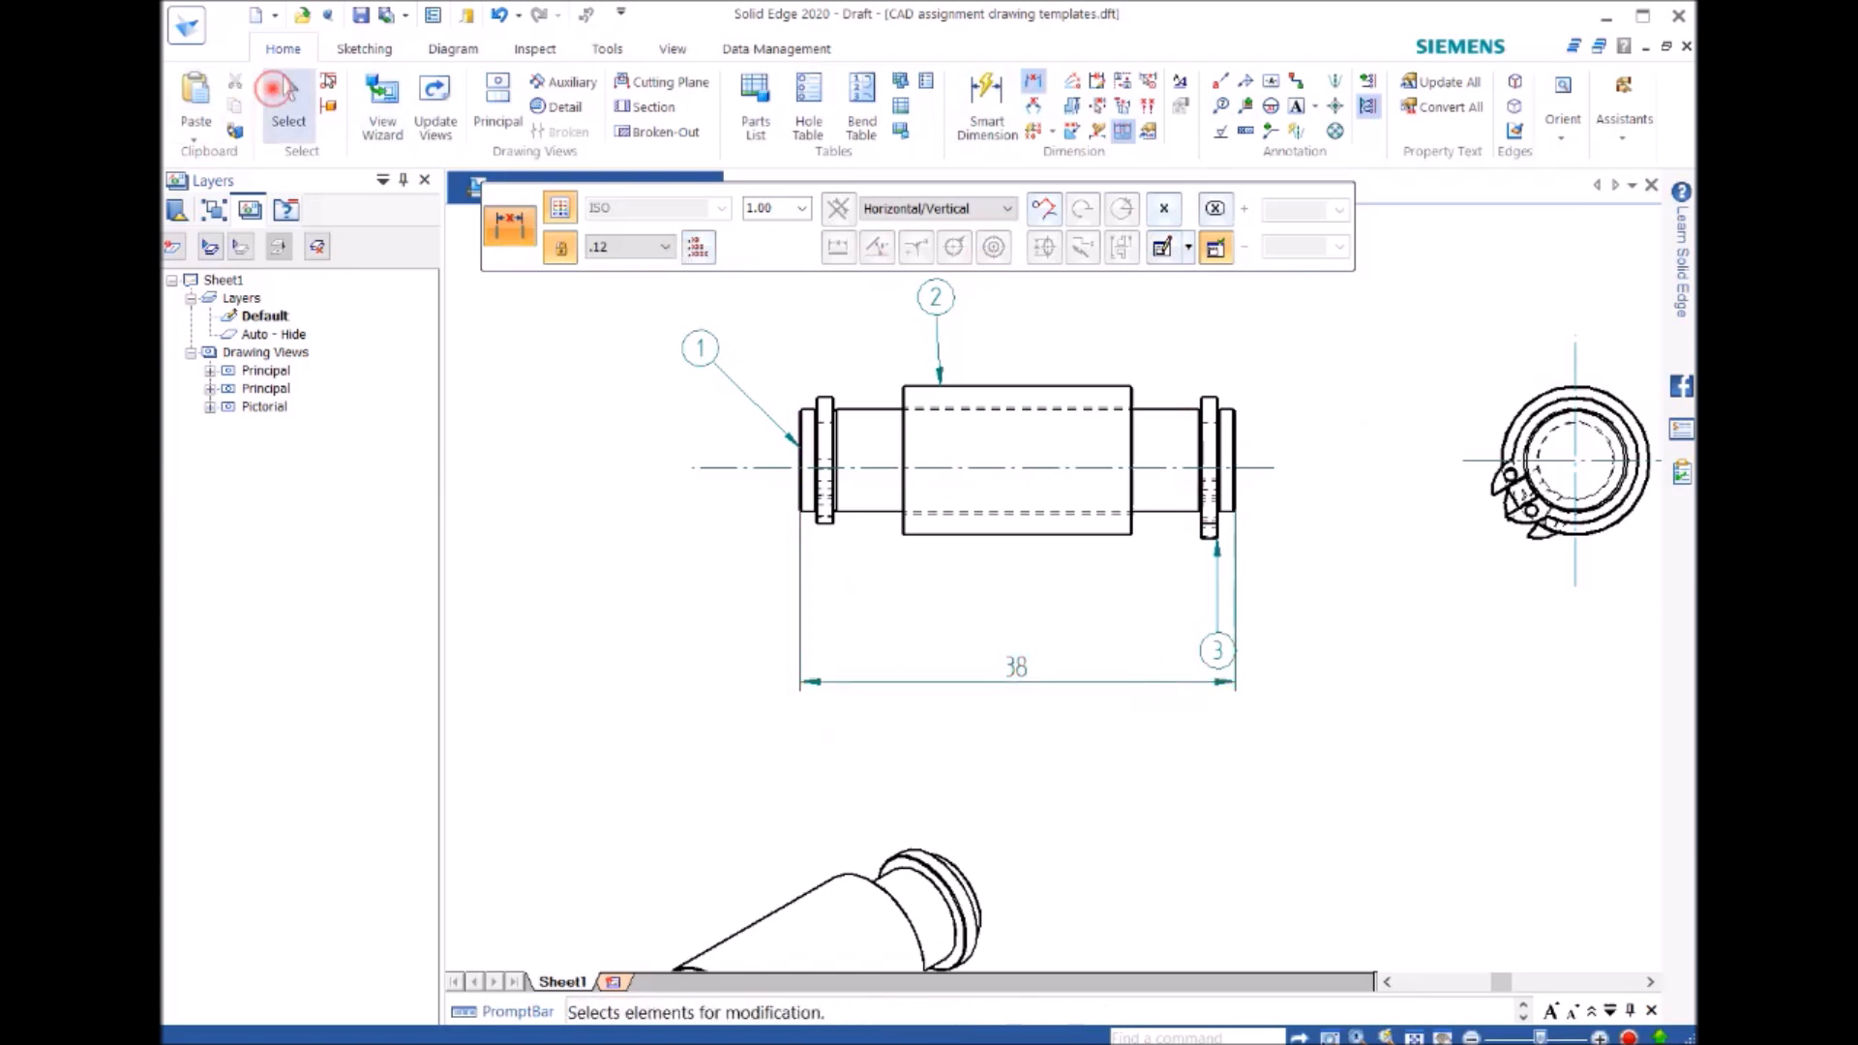
Step: Move the front view's circlip balloon diagonally below and outside the pin's right end, clear of the length dimension
click(272, 89)
click(1216, 651)
drag(1224, 645, 1313, 567)
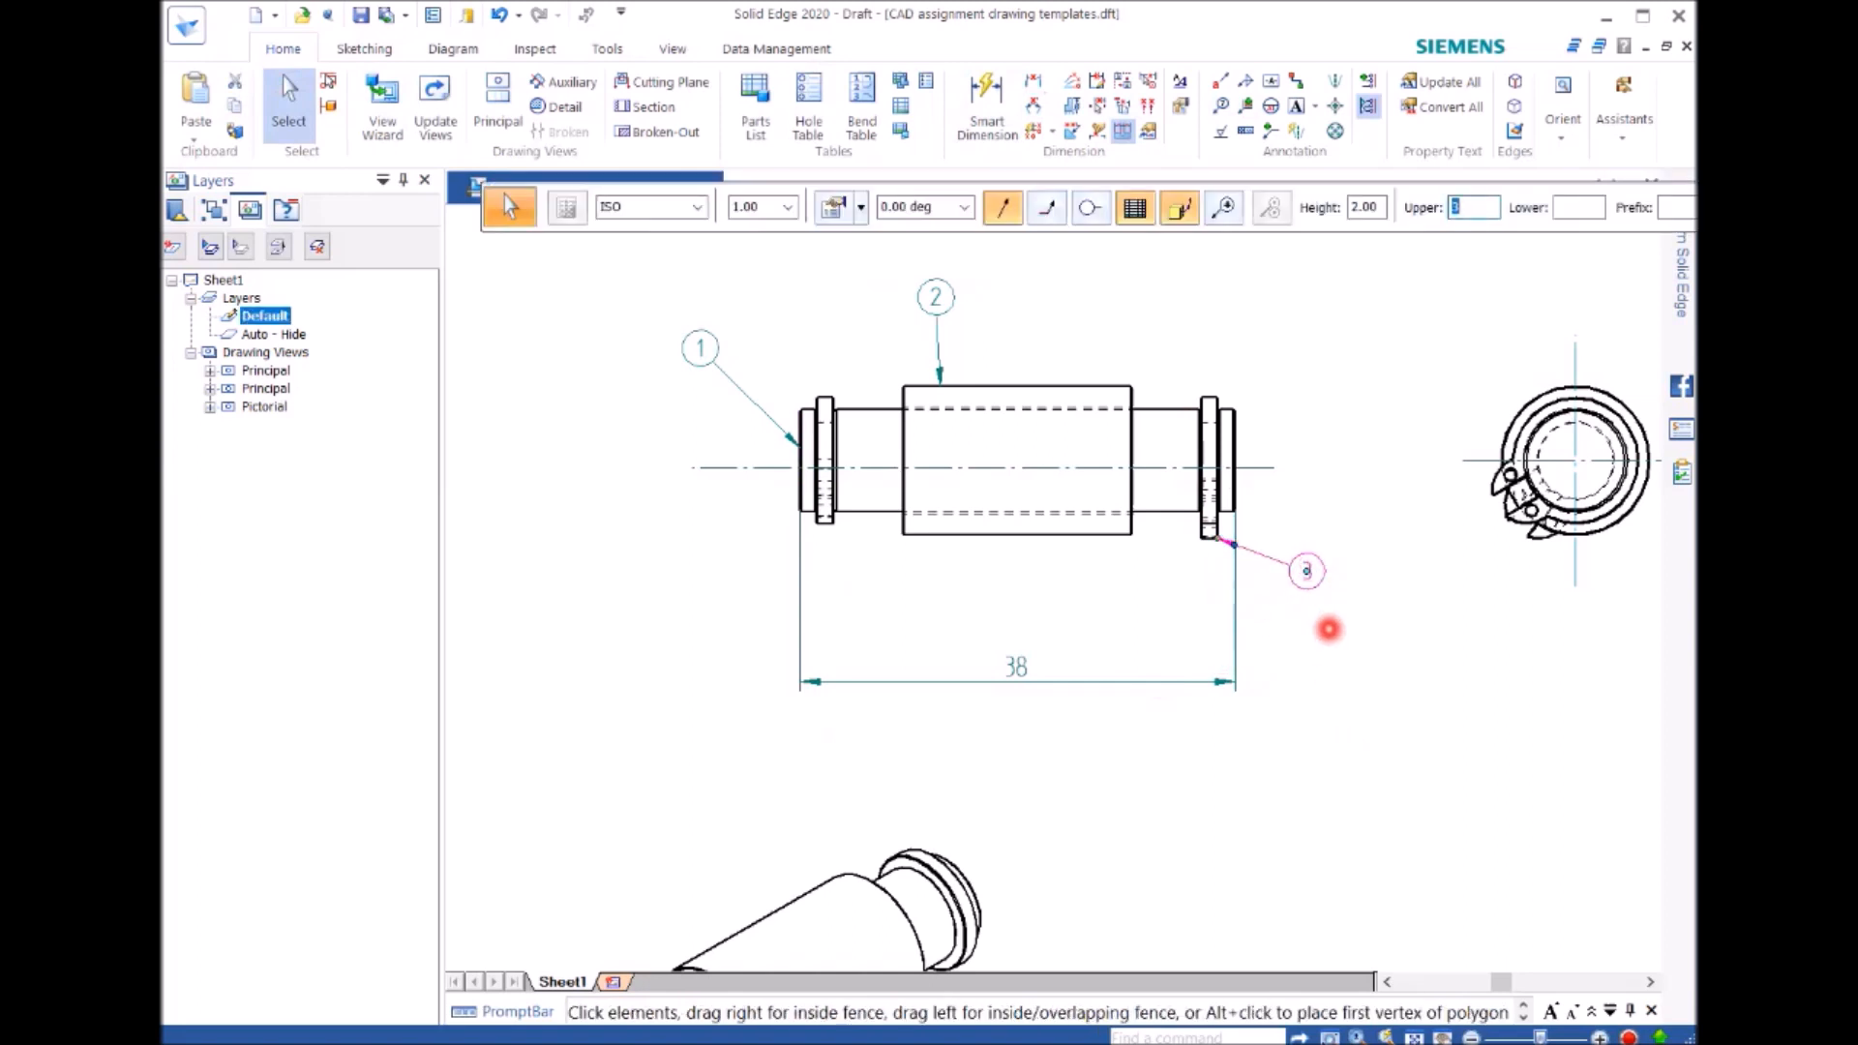
click(1308, 573)
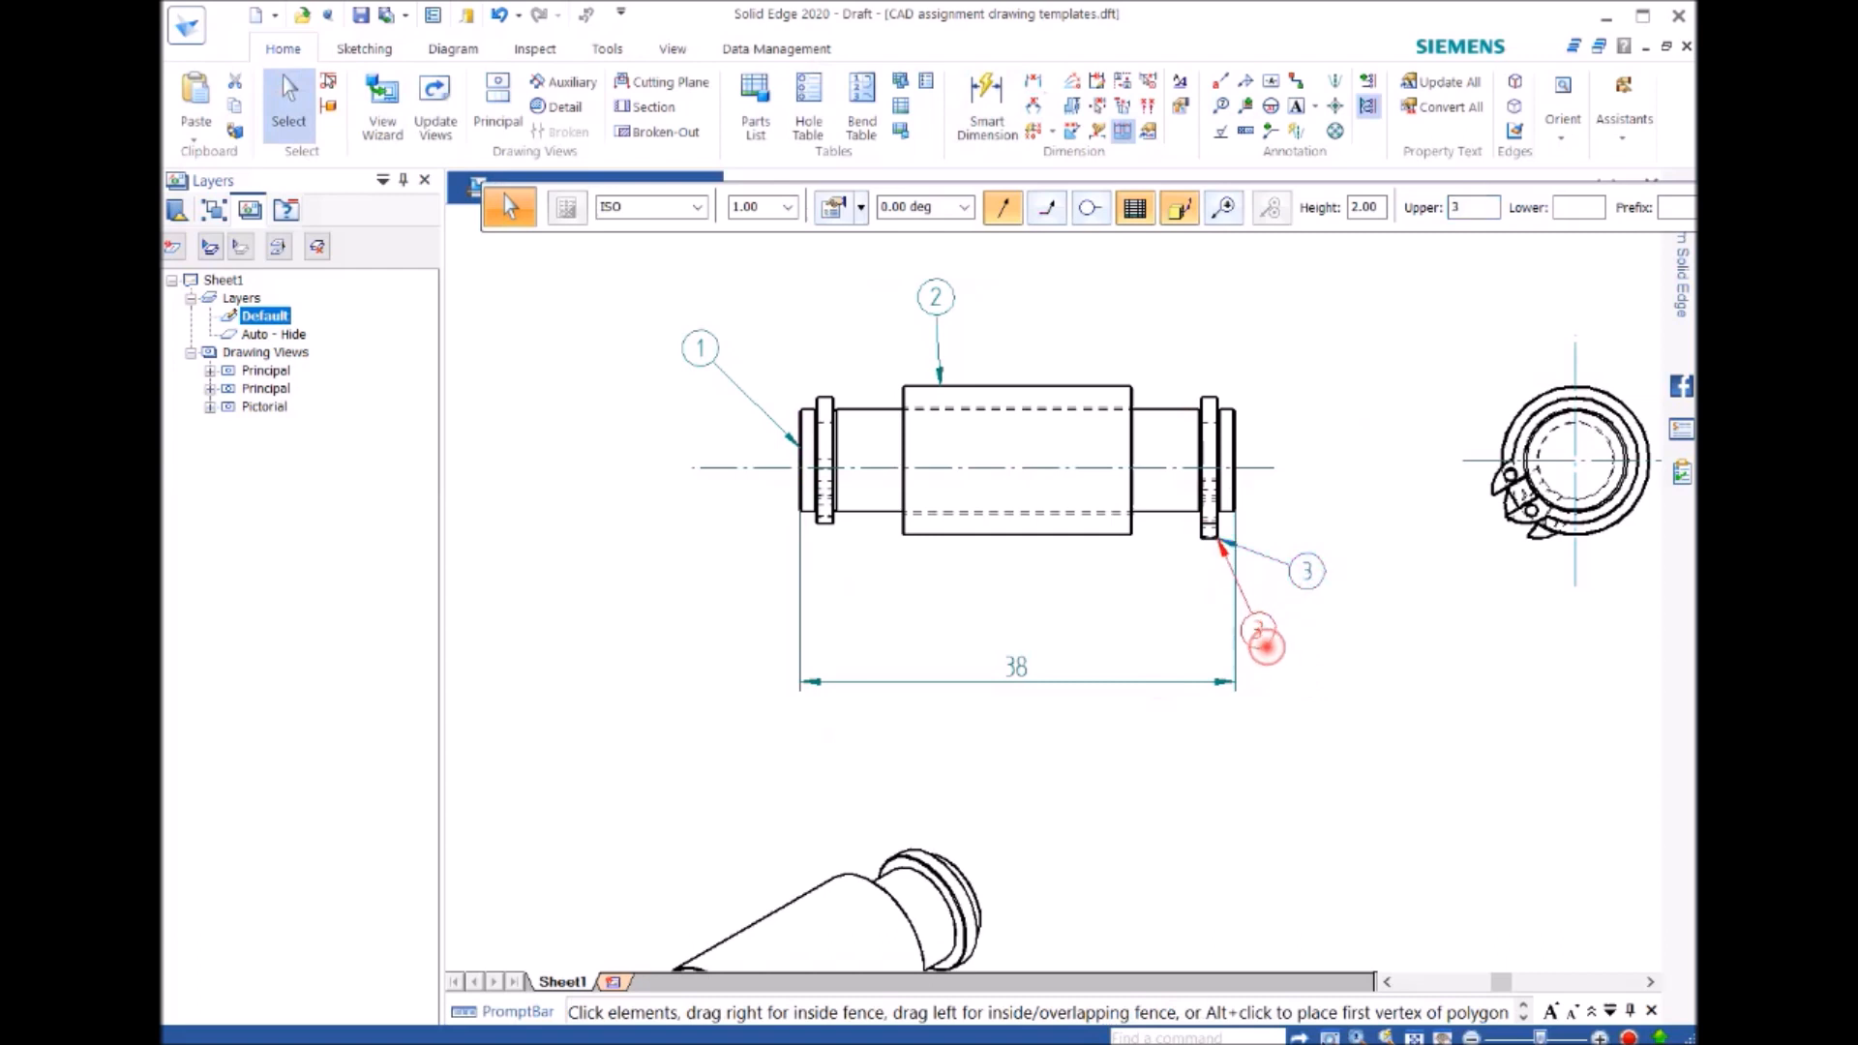
drag(1243, 651, 1294, 629)
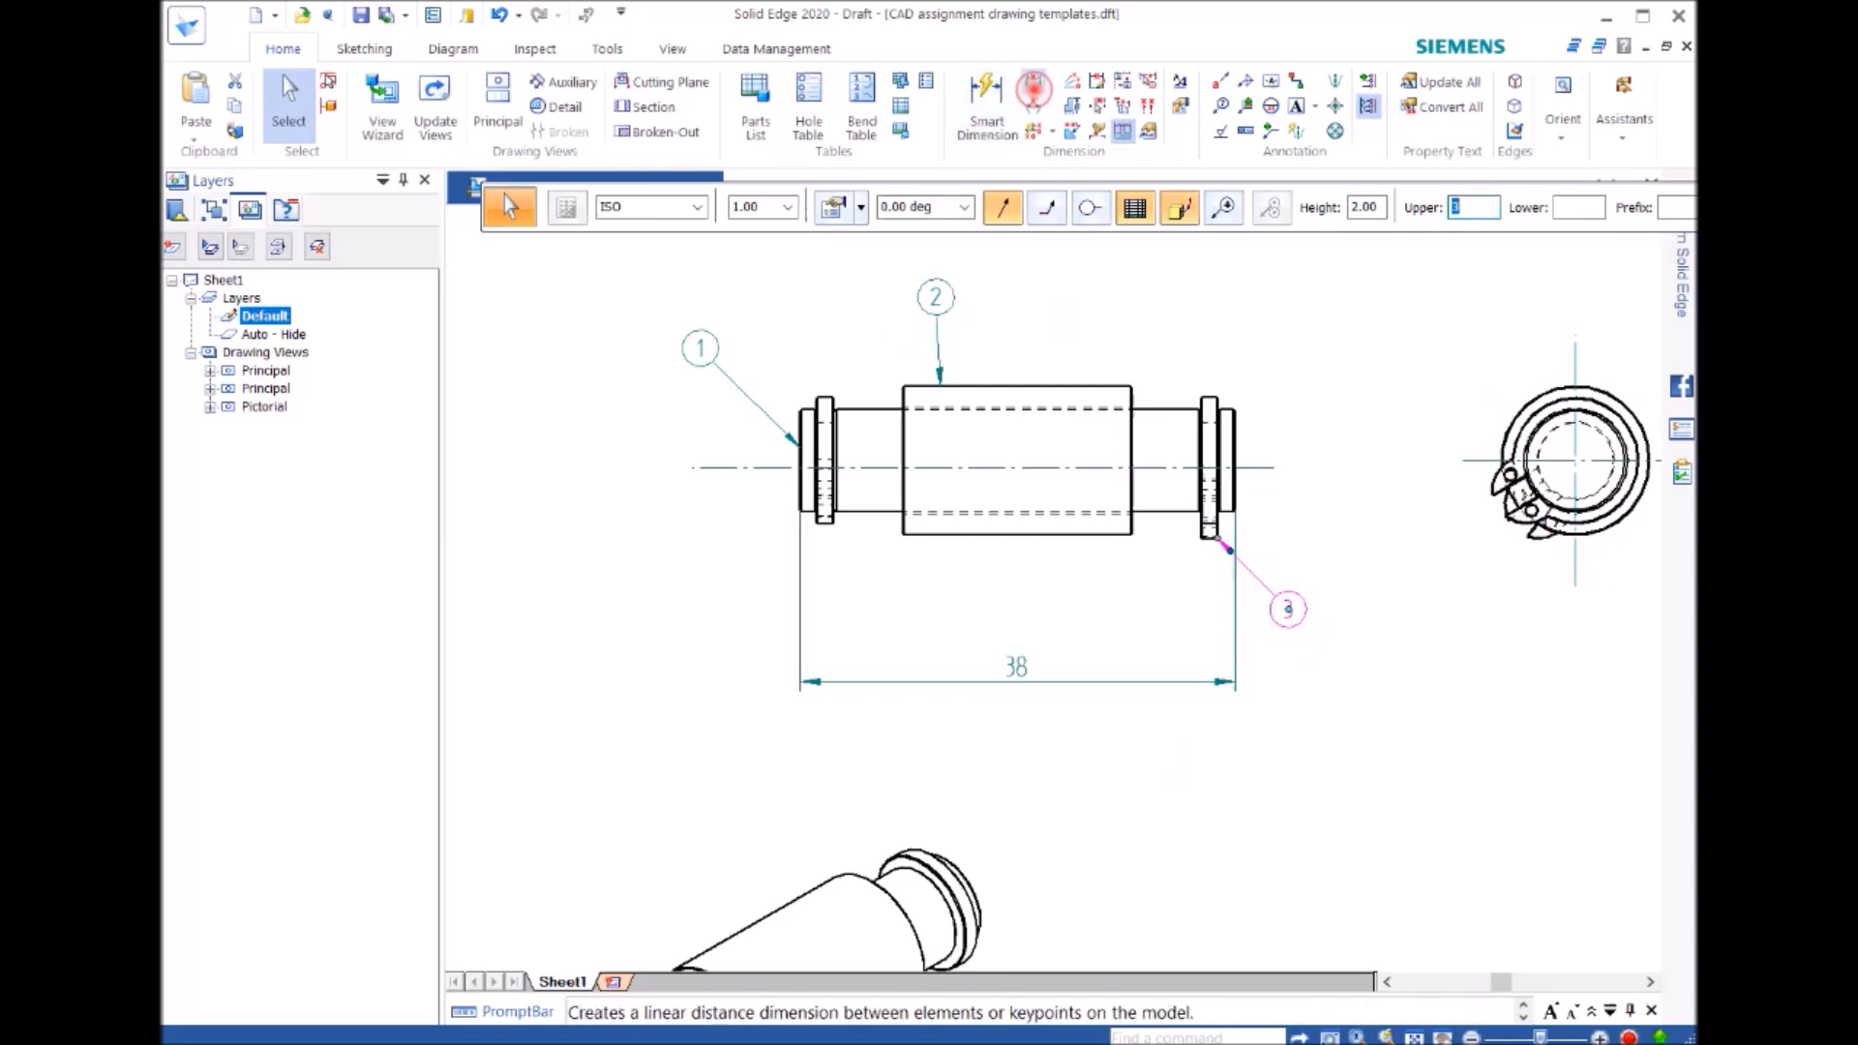
Step: Dimension the side view's overall width from the circlip lug to the bushing's outer circle, placing it above the view
click(1034, 87)
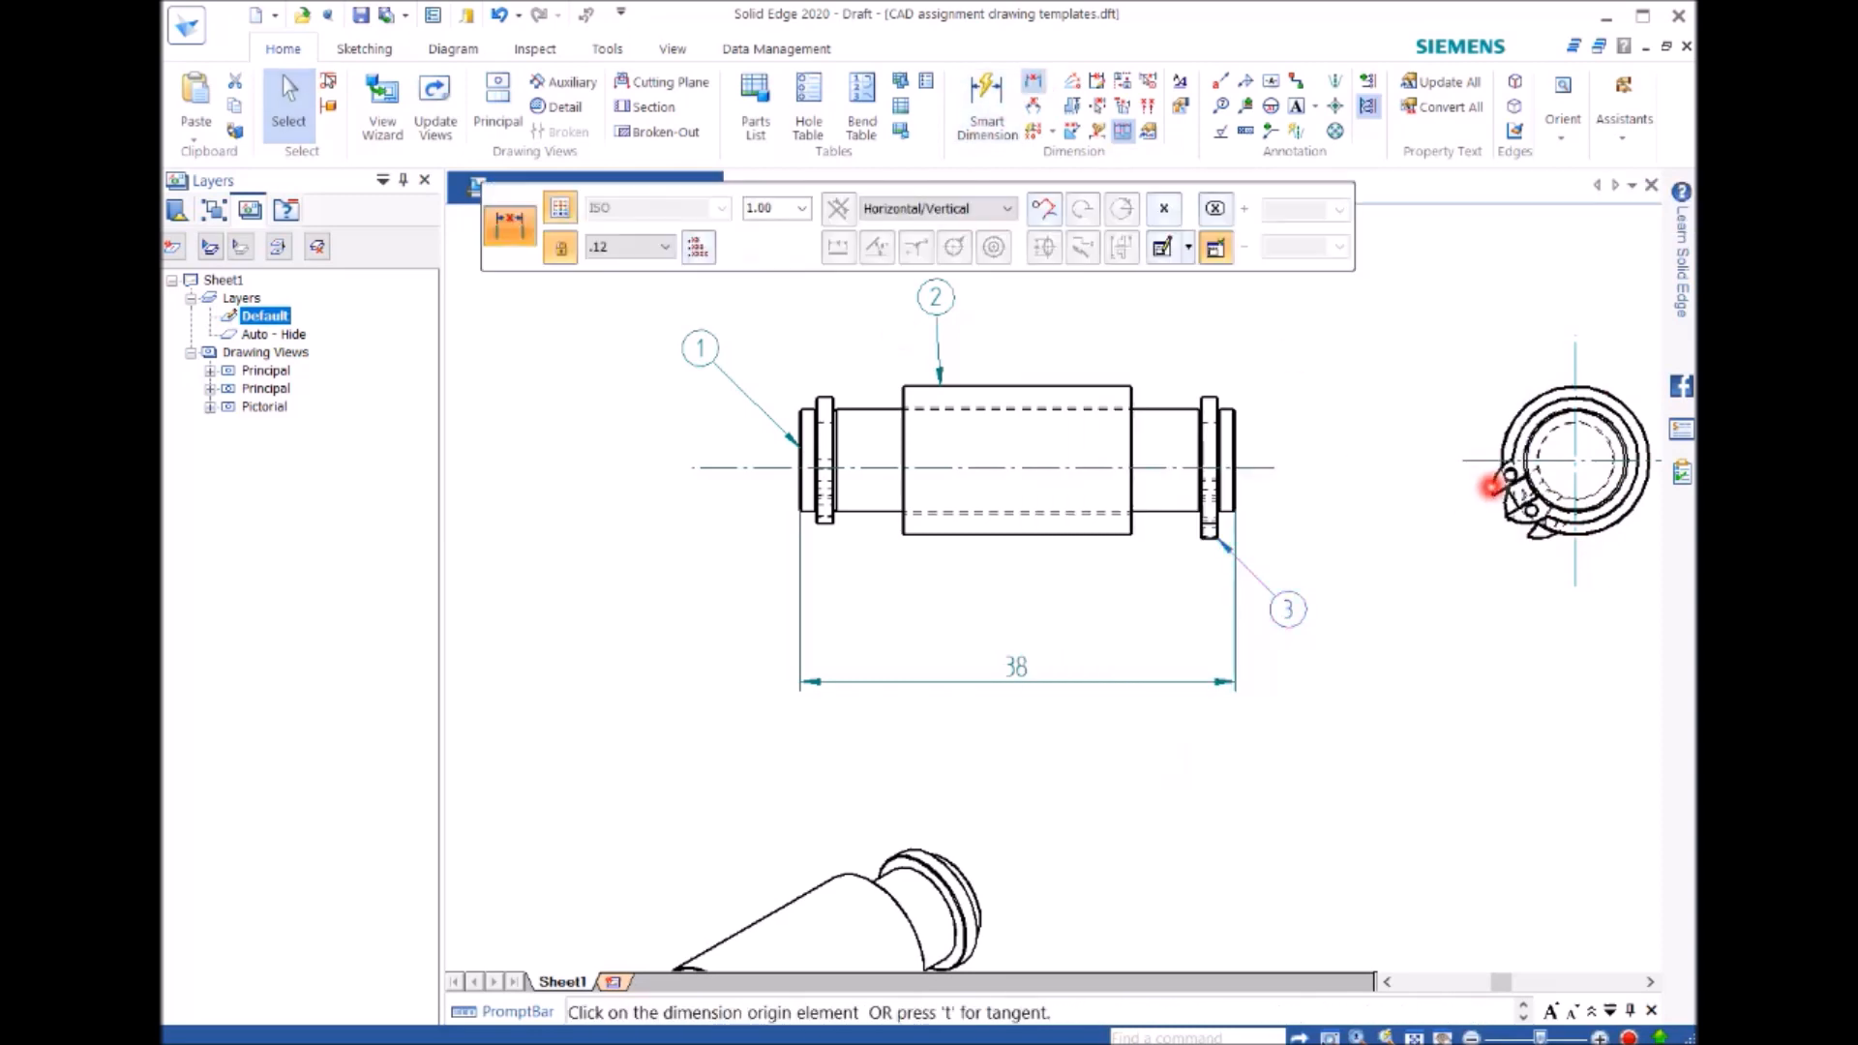
click(1493, 489)
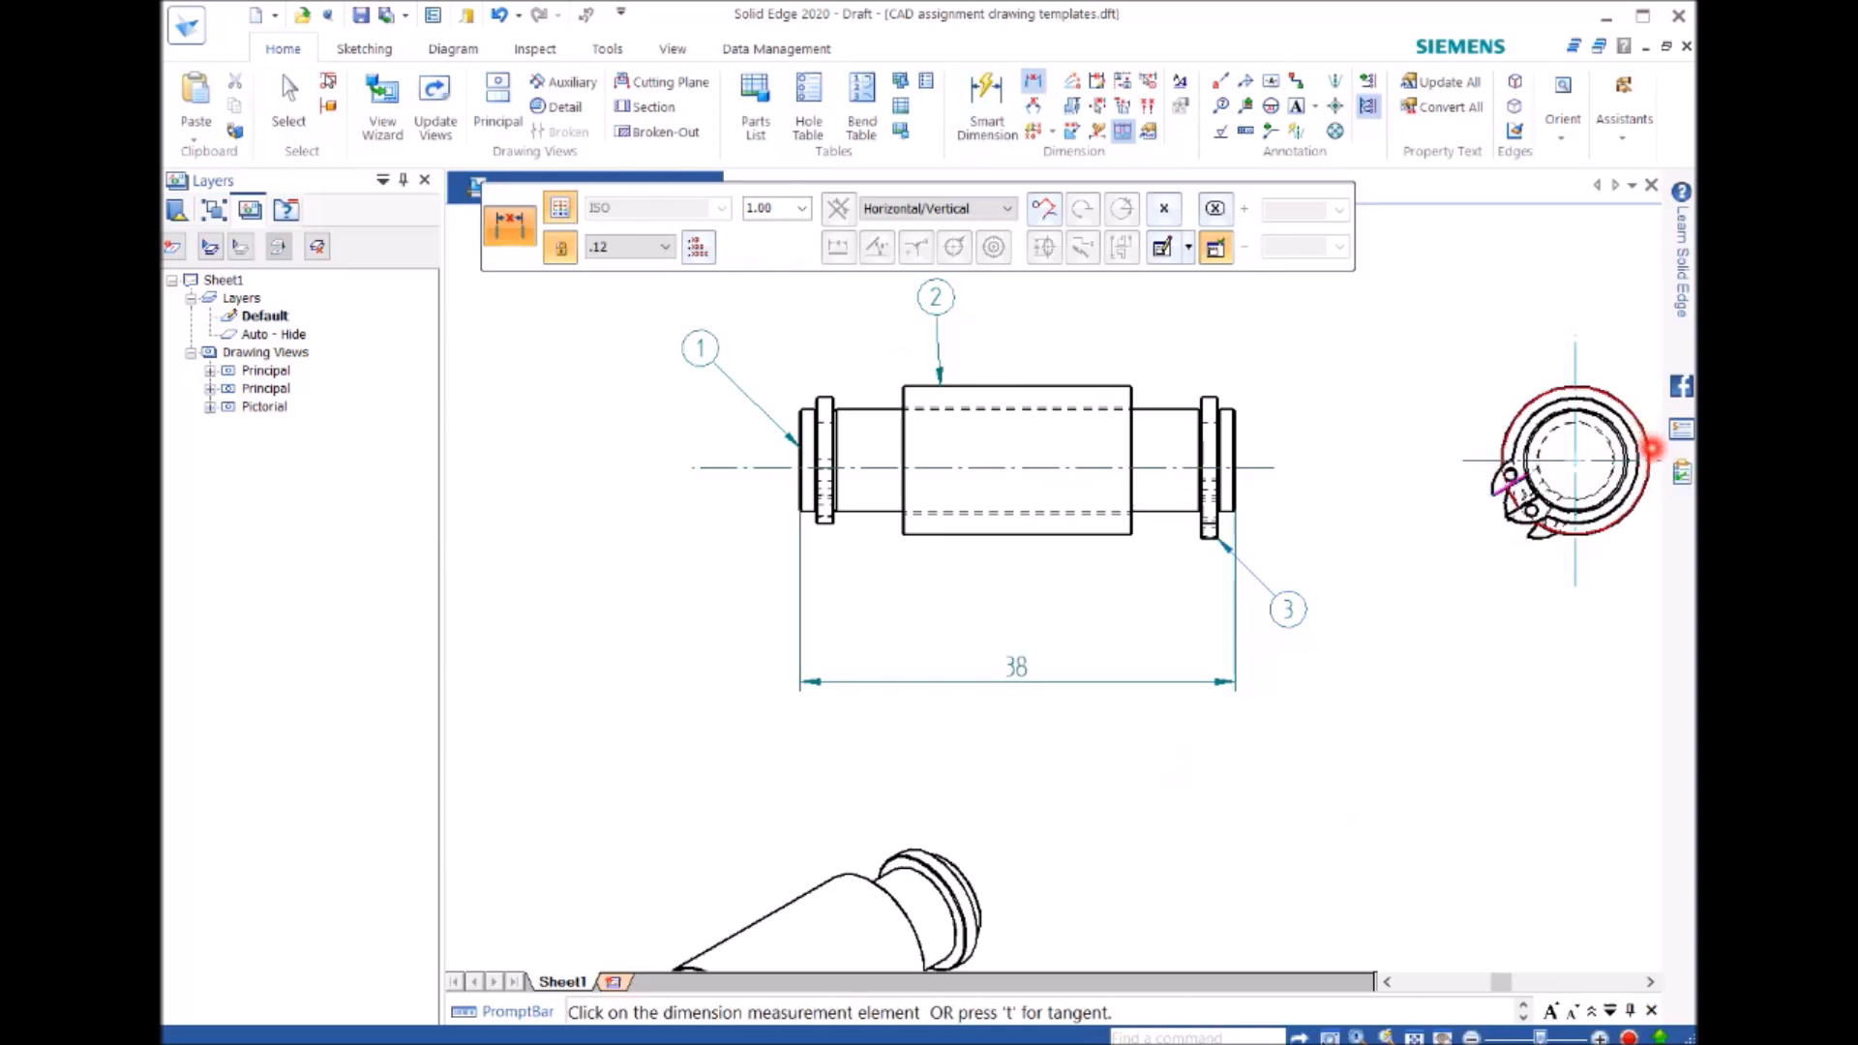
click(1645, 444)
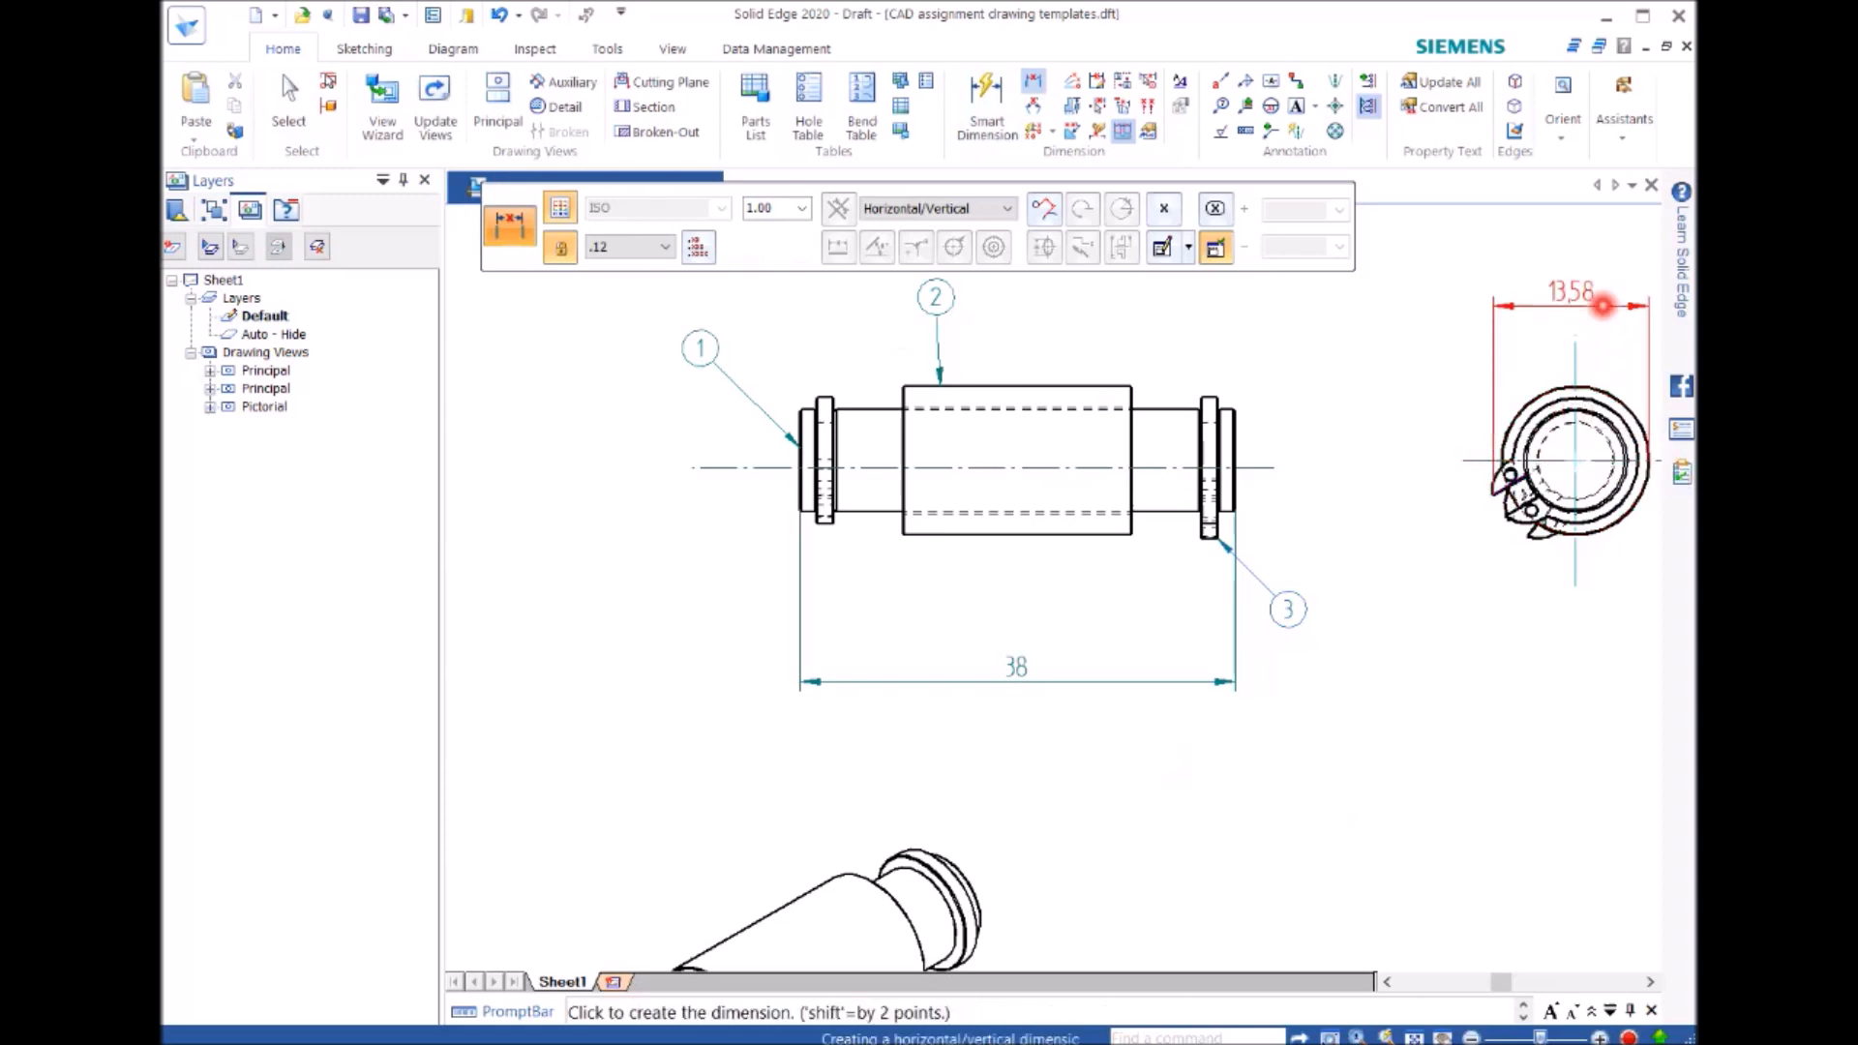
click(1603, 306)
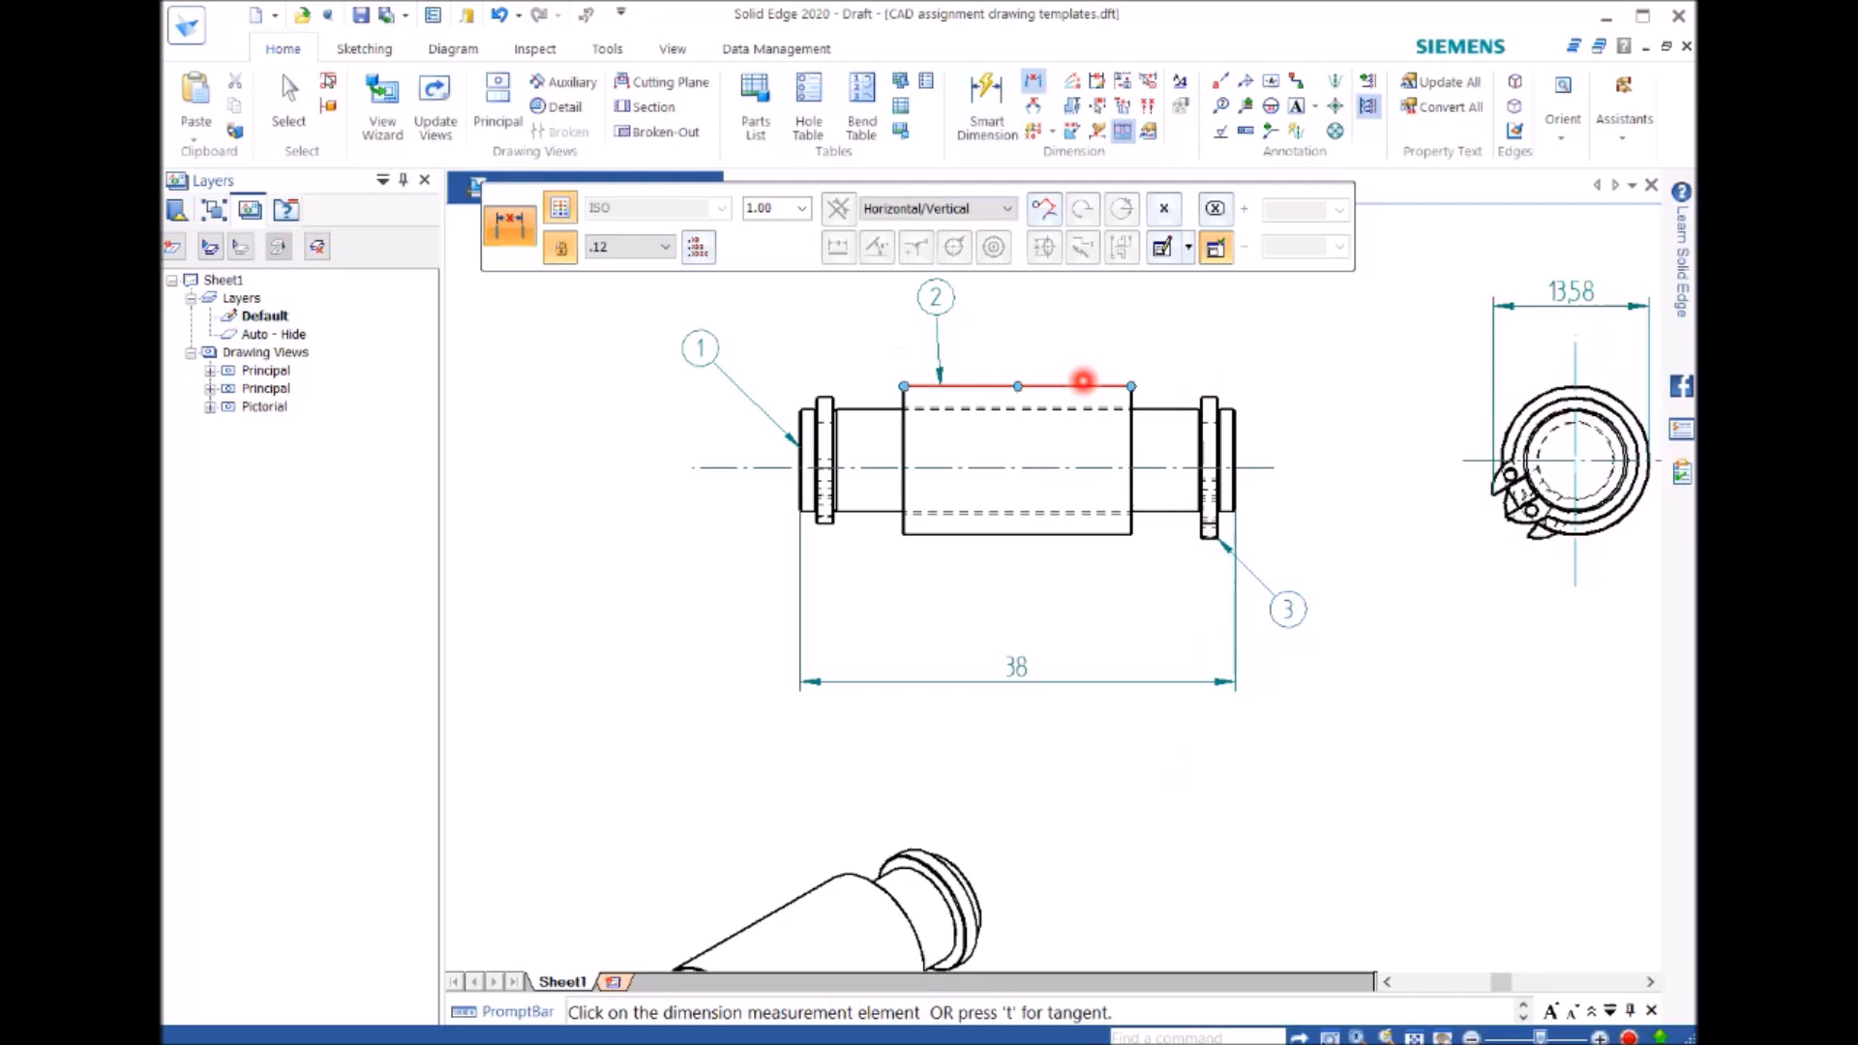
Step: Dimension the front view's overall height from the bushing's upper edge to the circlip's lower edge, placing it beside the pin's right end
right_click(1103, 361)
click(1080, 383)
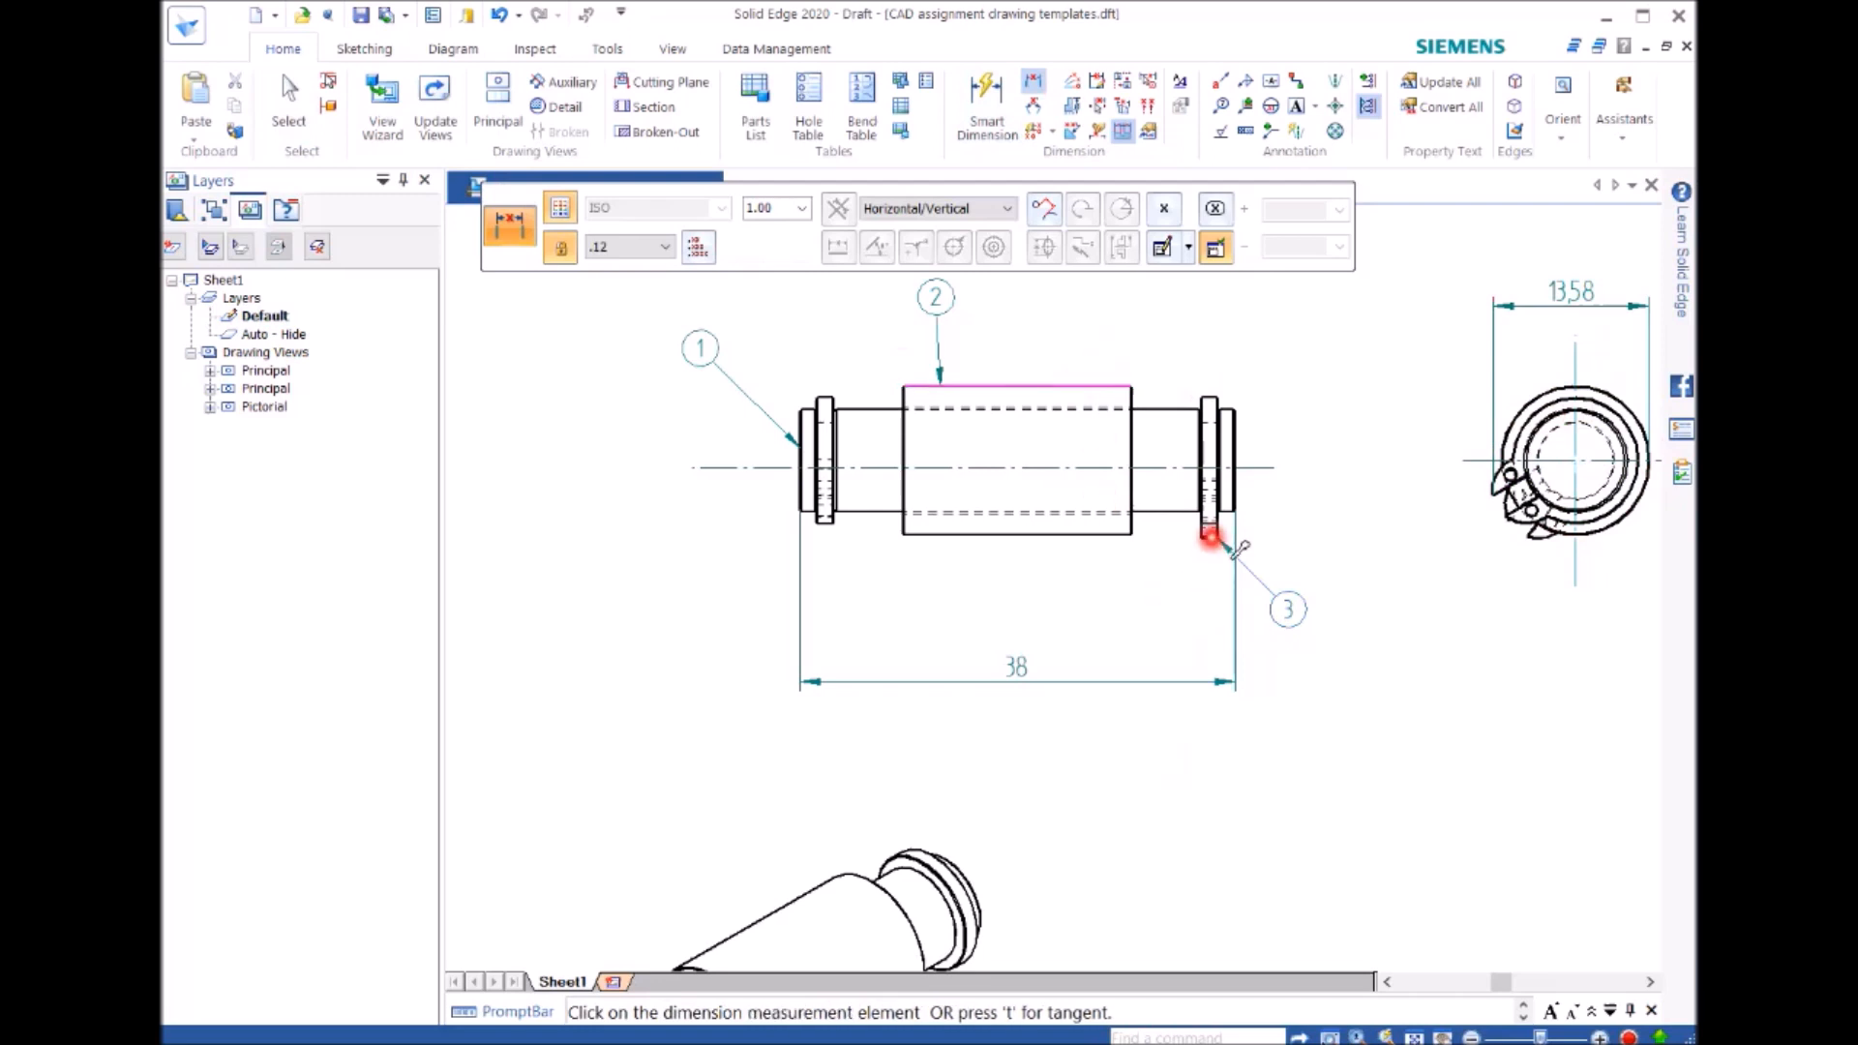
click(1210, 535)
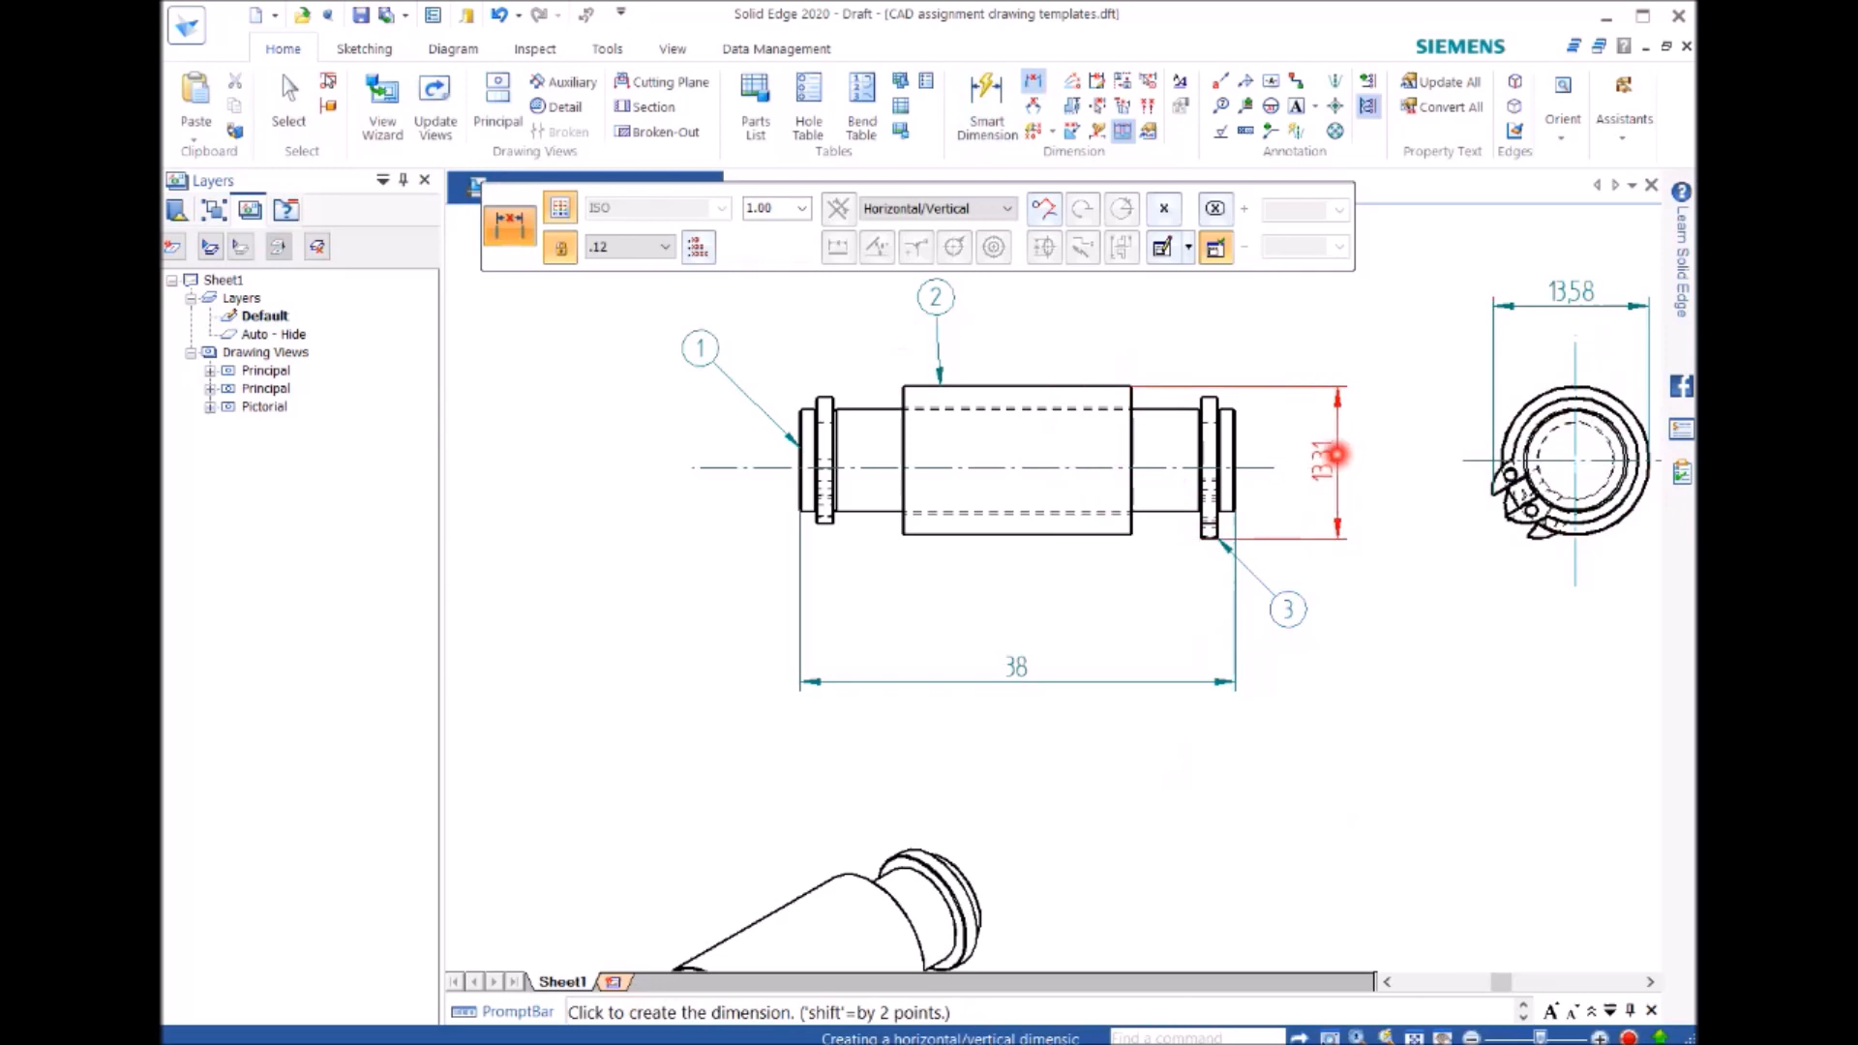
click(1335, 453)
right_click(1430, 639)
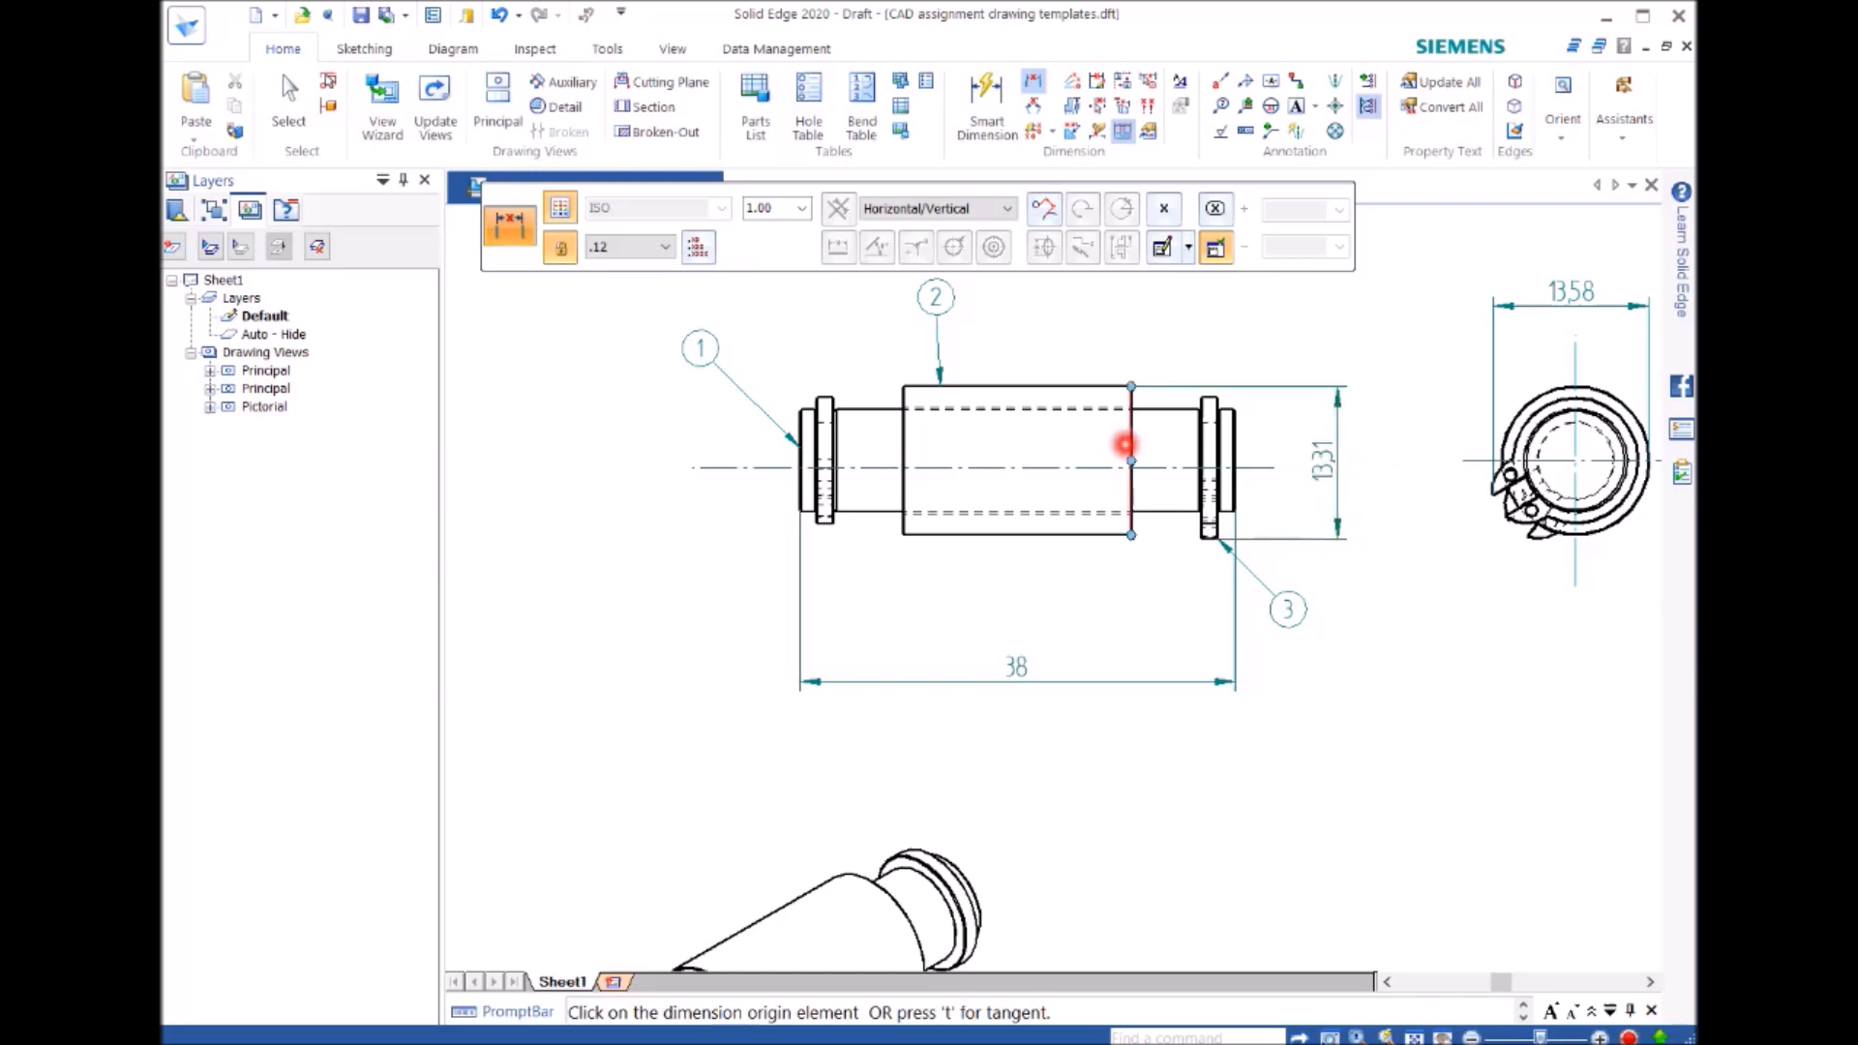
Step: Override the value of the front view's overall height dimension with 13.3 mm
click(289, 97)
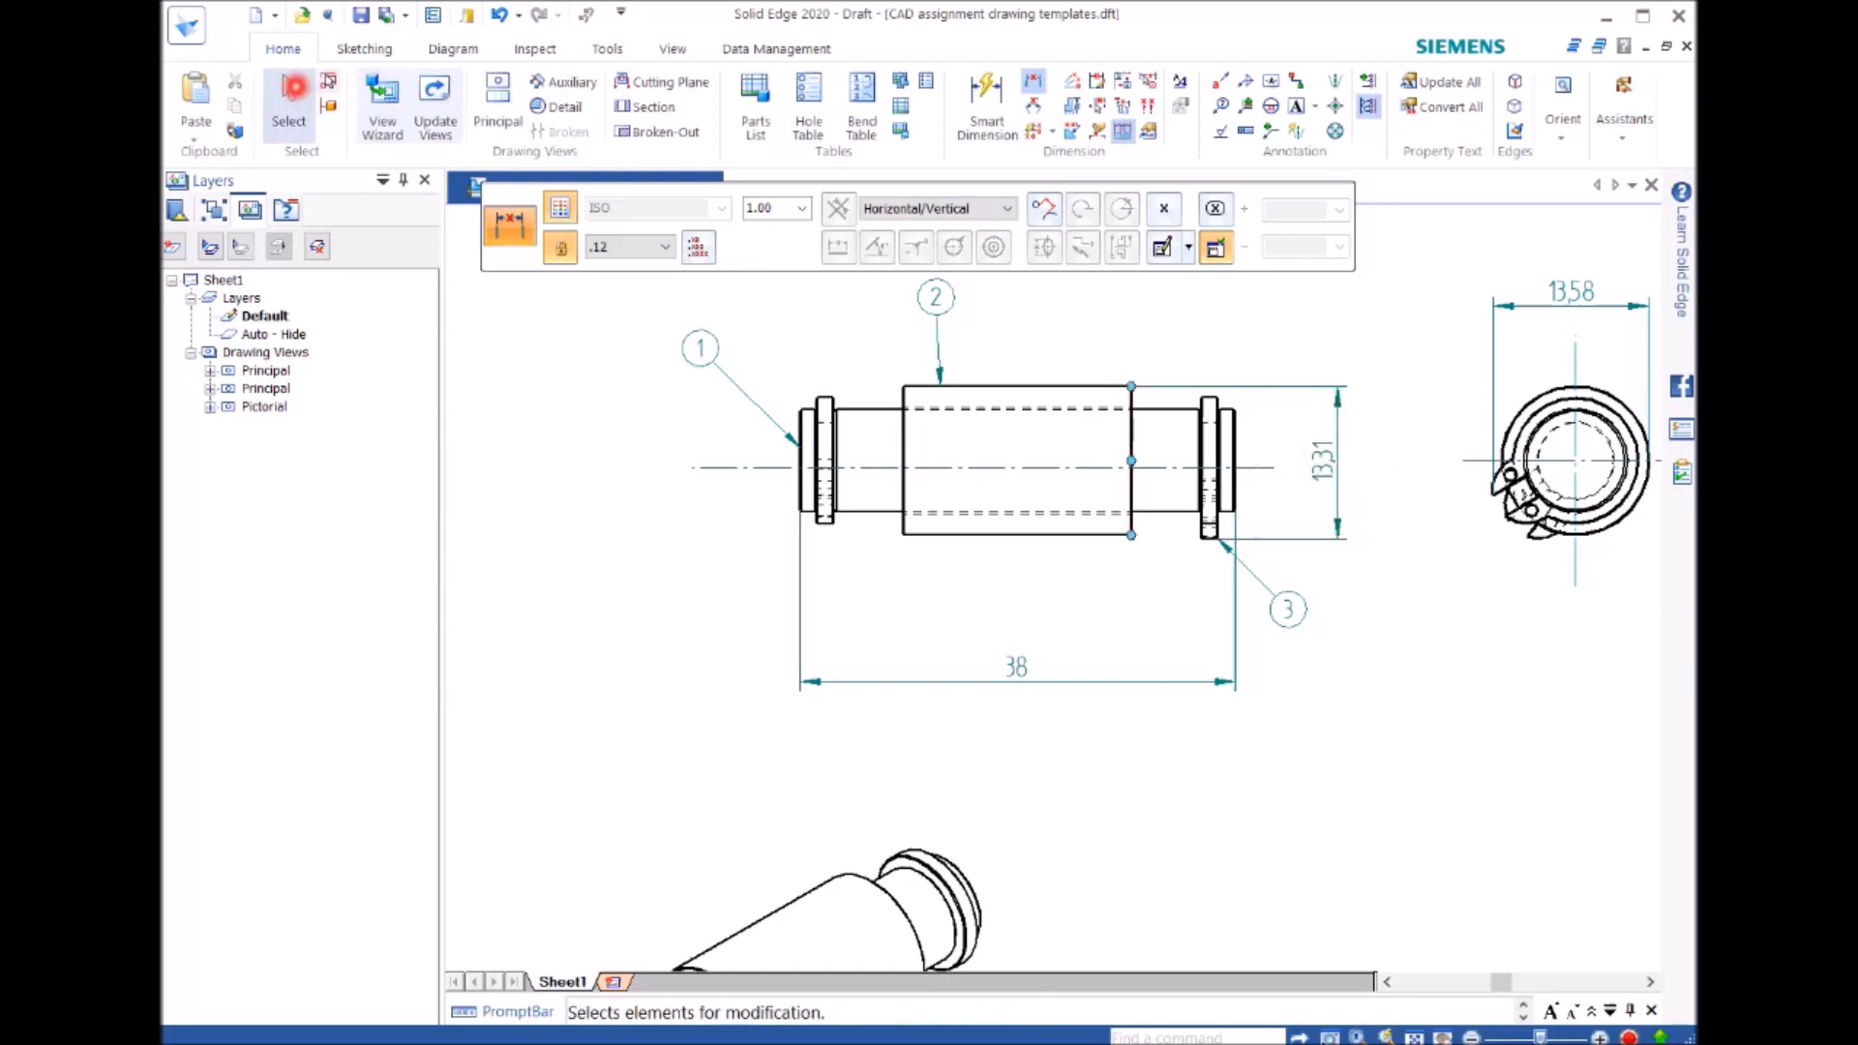
click(1319, 472)
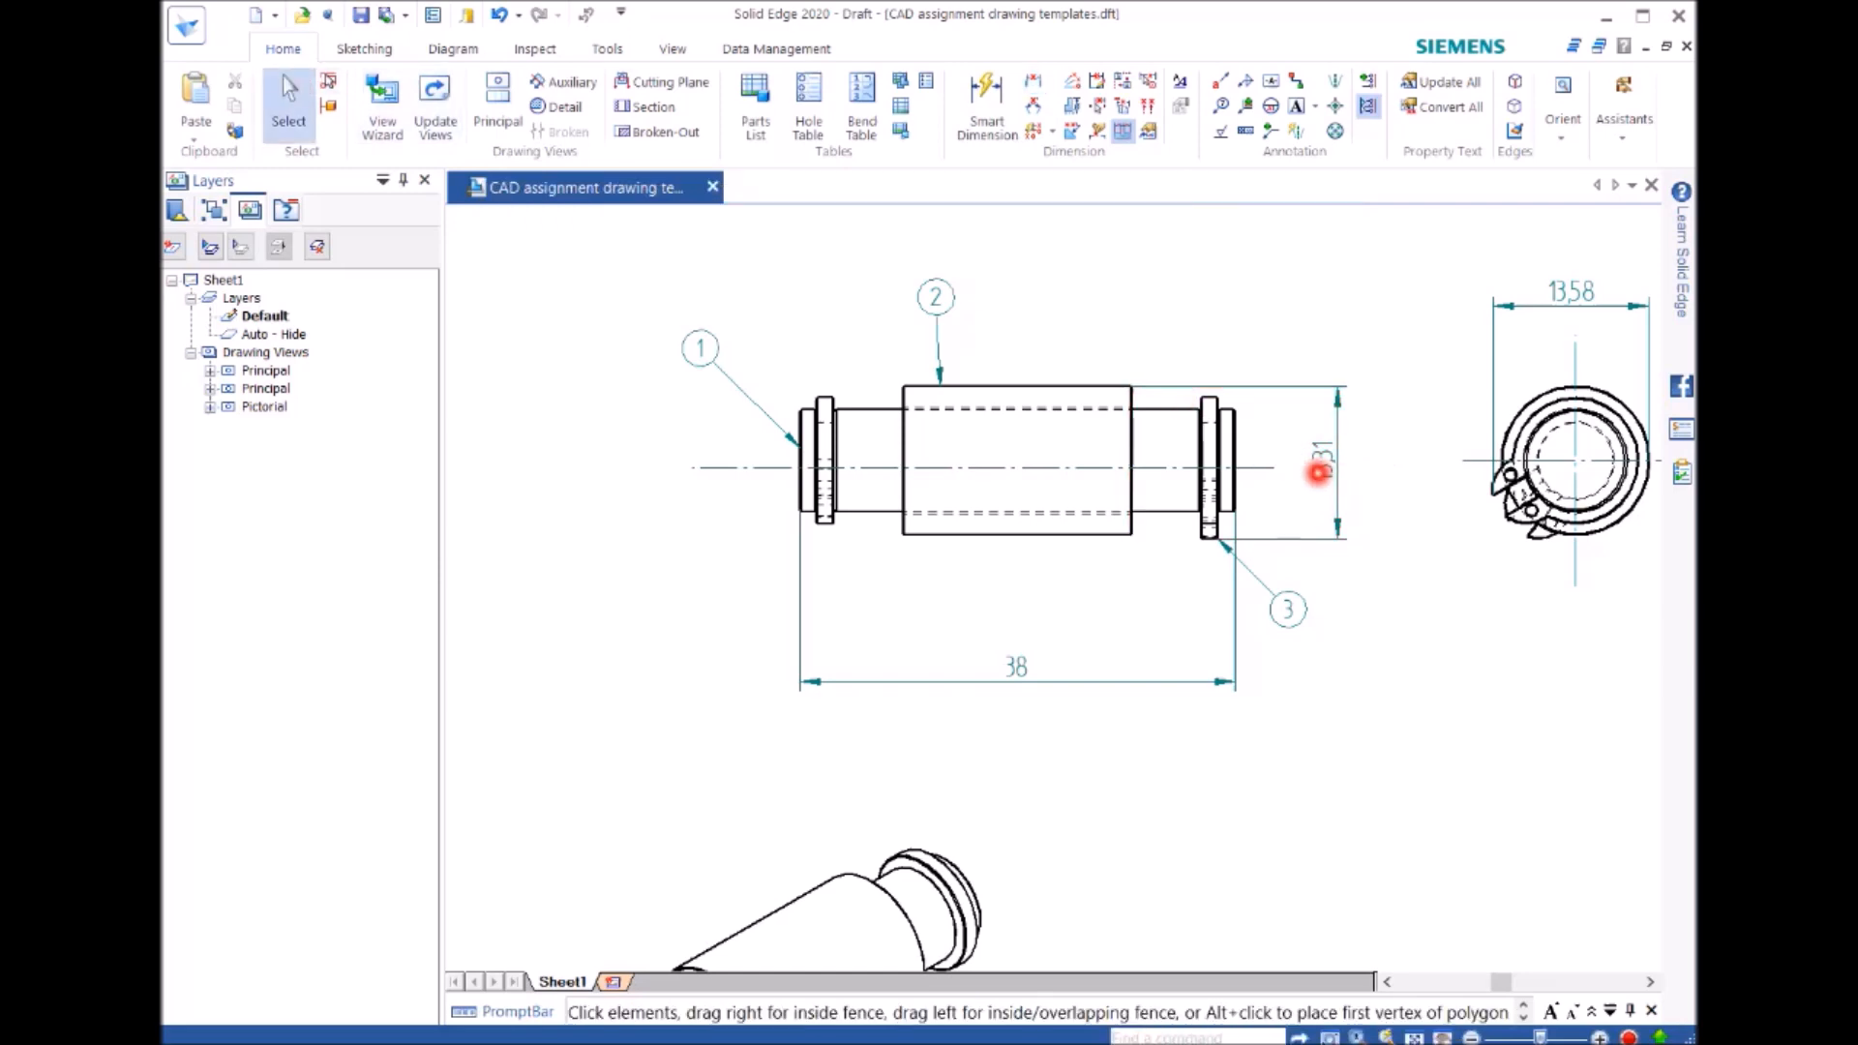
click(1321, 472)
click(1321, 465)
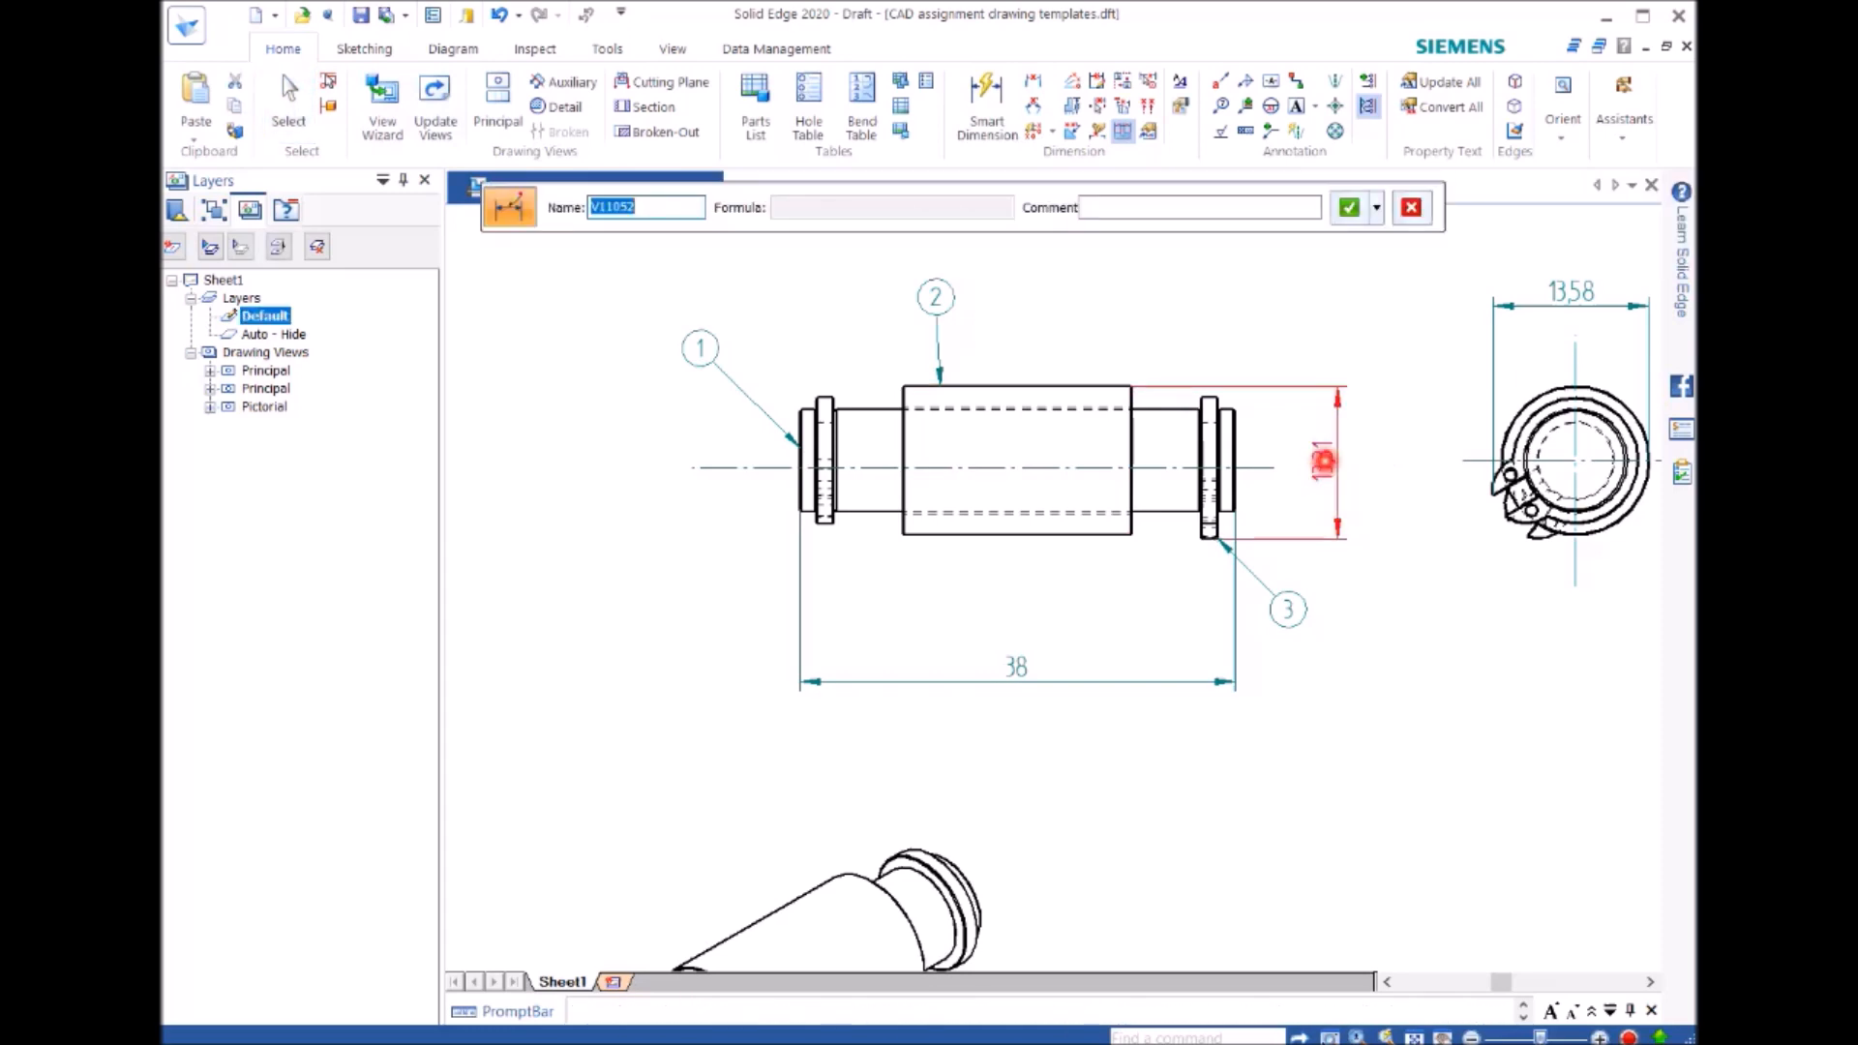
click(1325, 474)
click(1321, 451)
click(1321, 450)
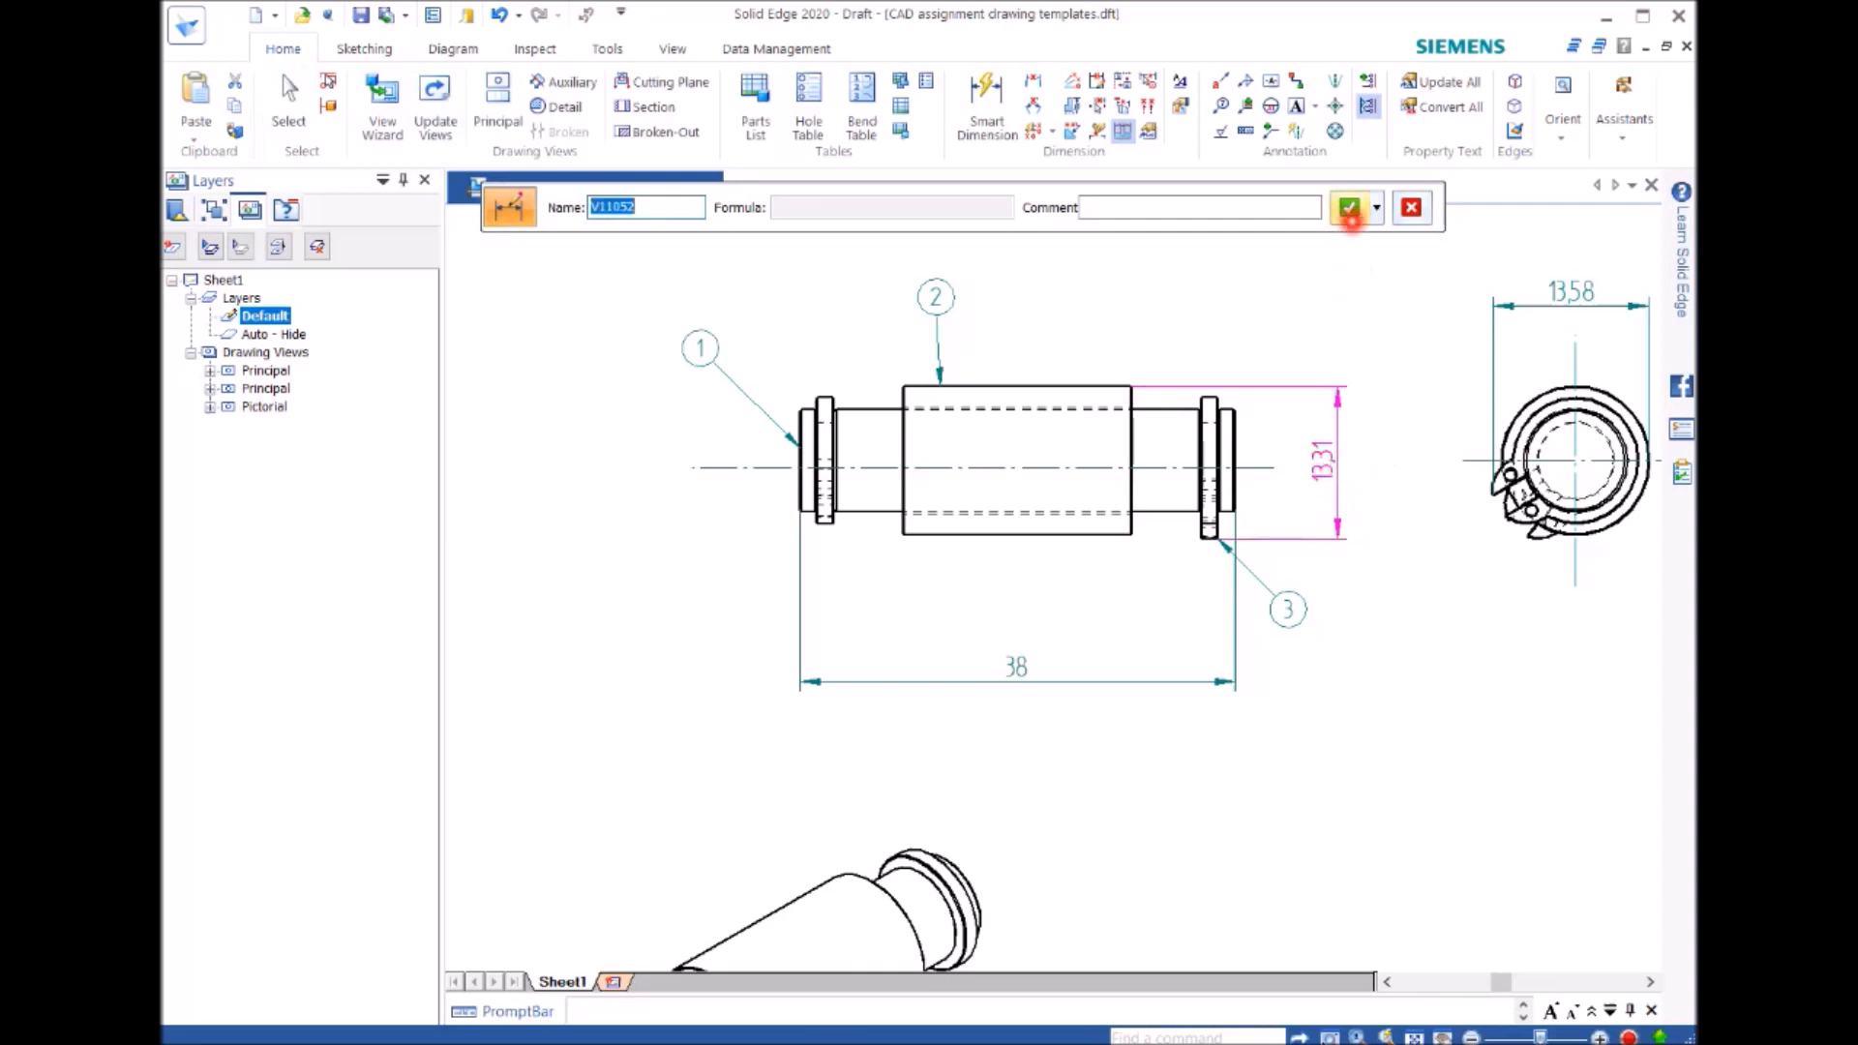
click(1351, 209)
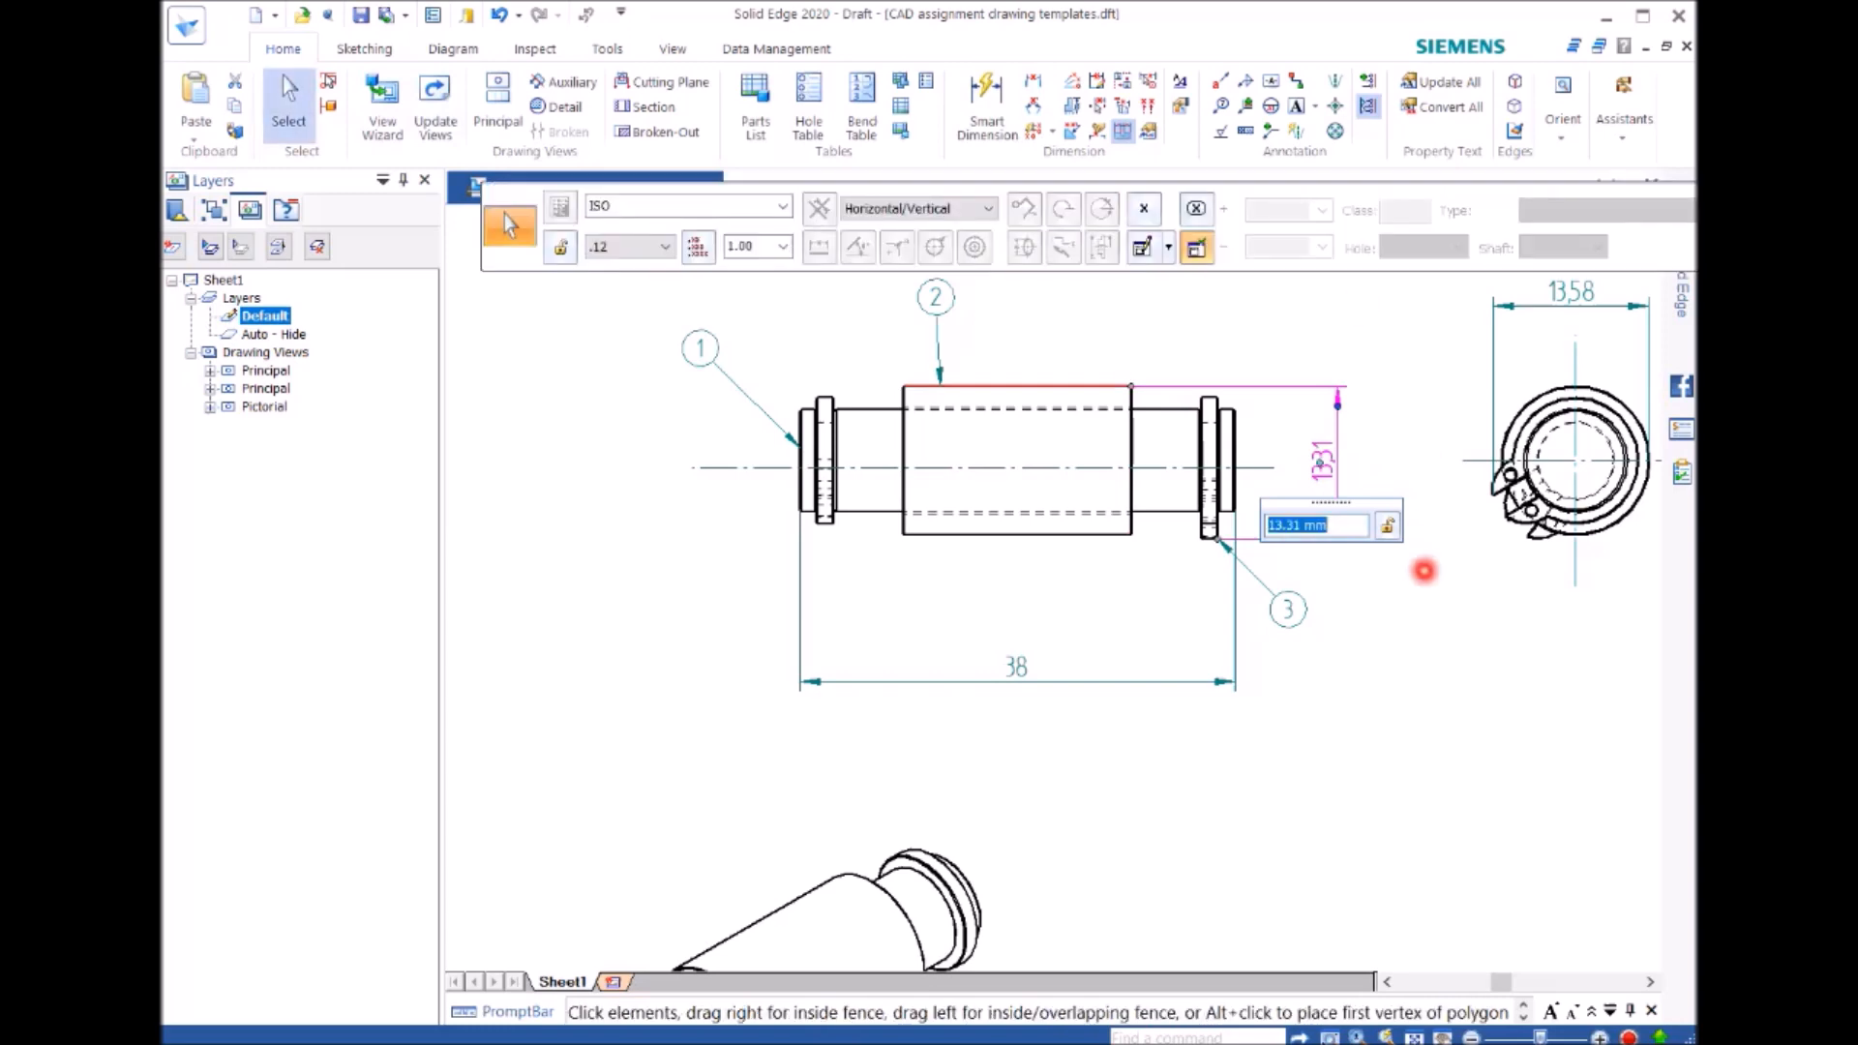
text(1)
key(Return)
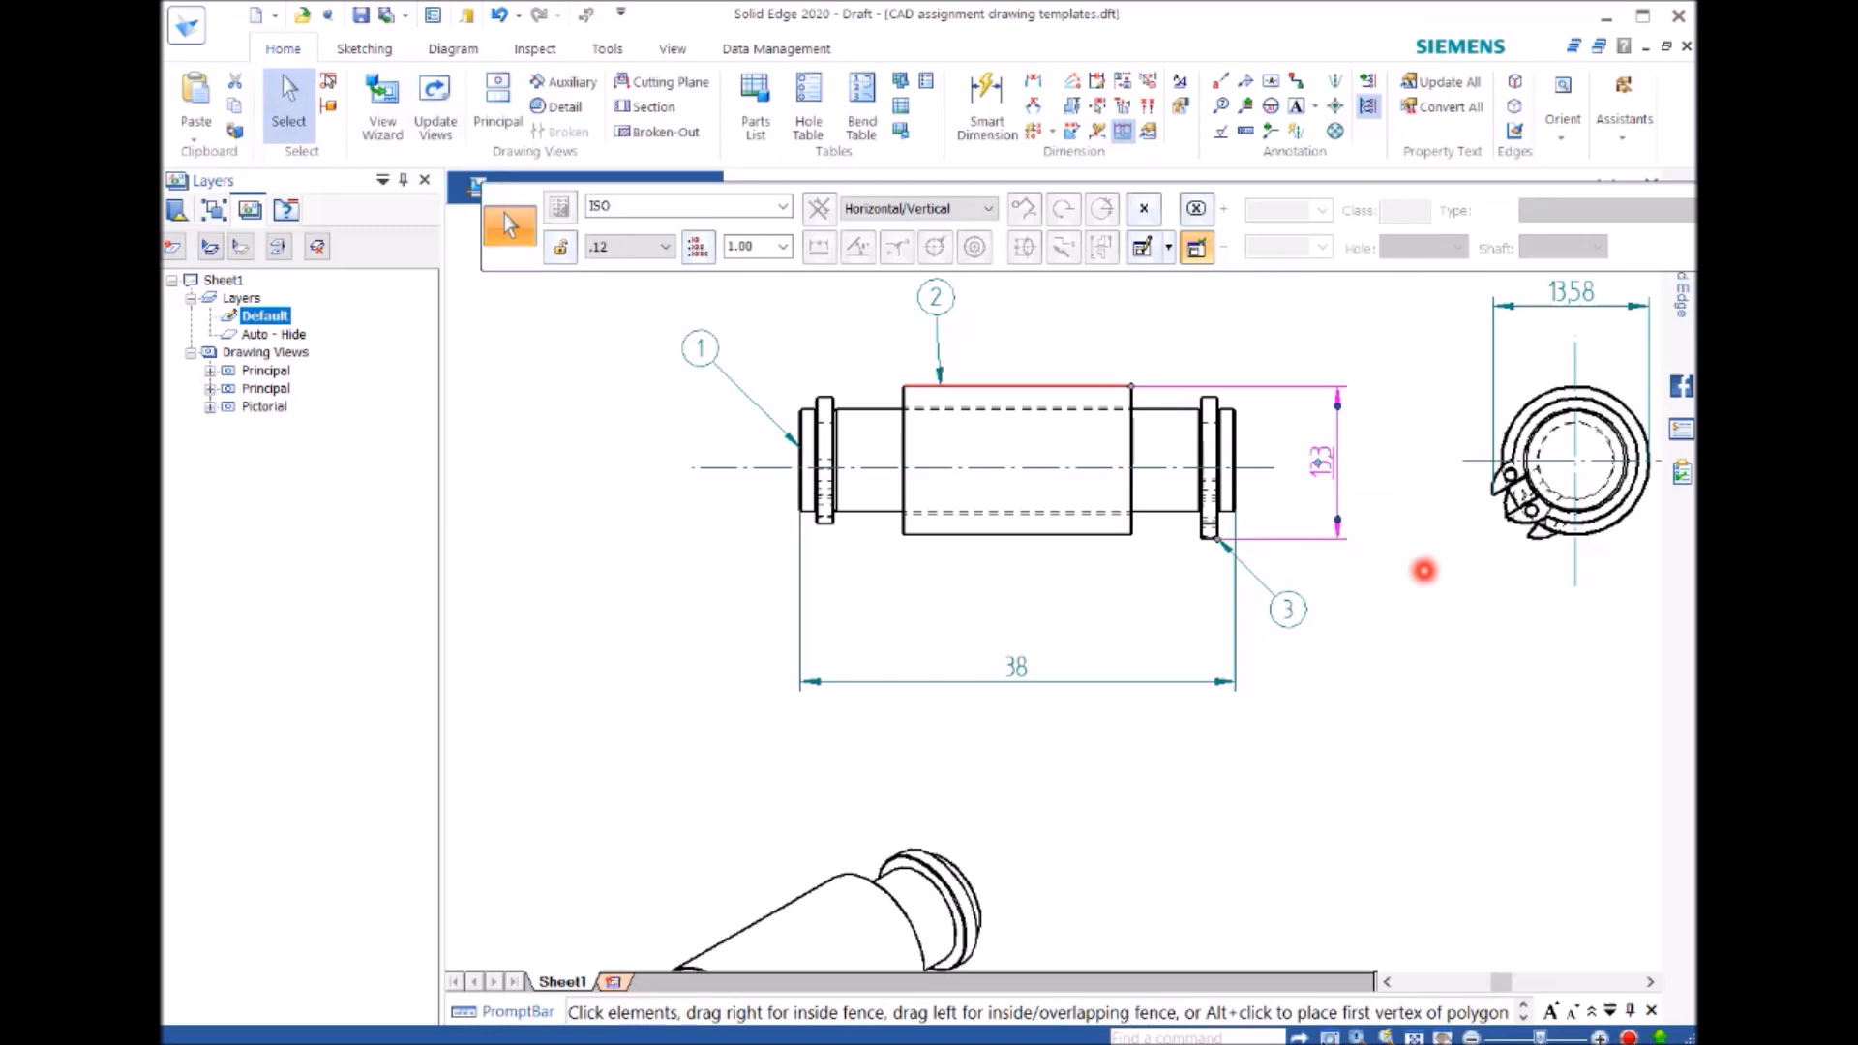
Step: Override the value of the side view's overall width dimension with 13.6 mm and deselect it
click(1573, 292)
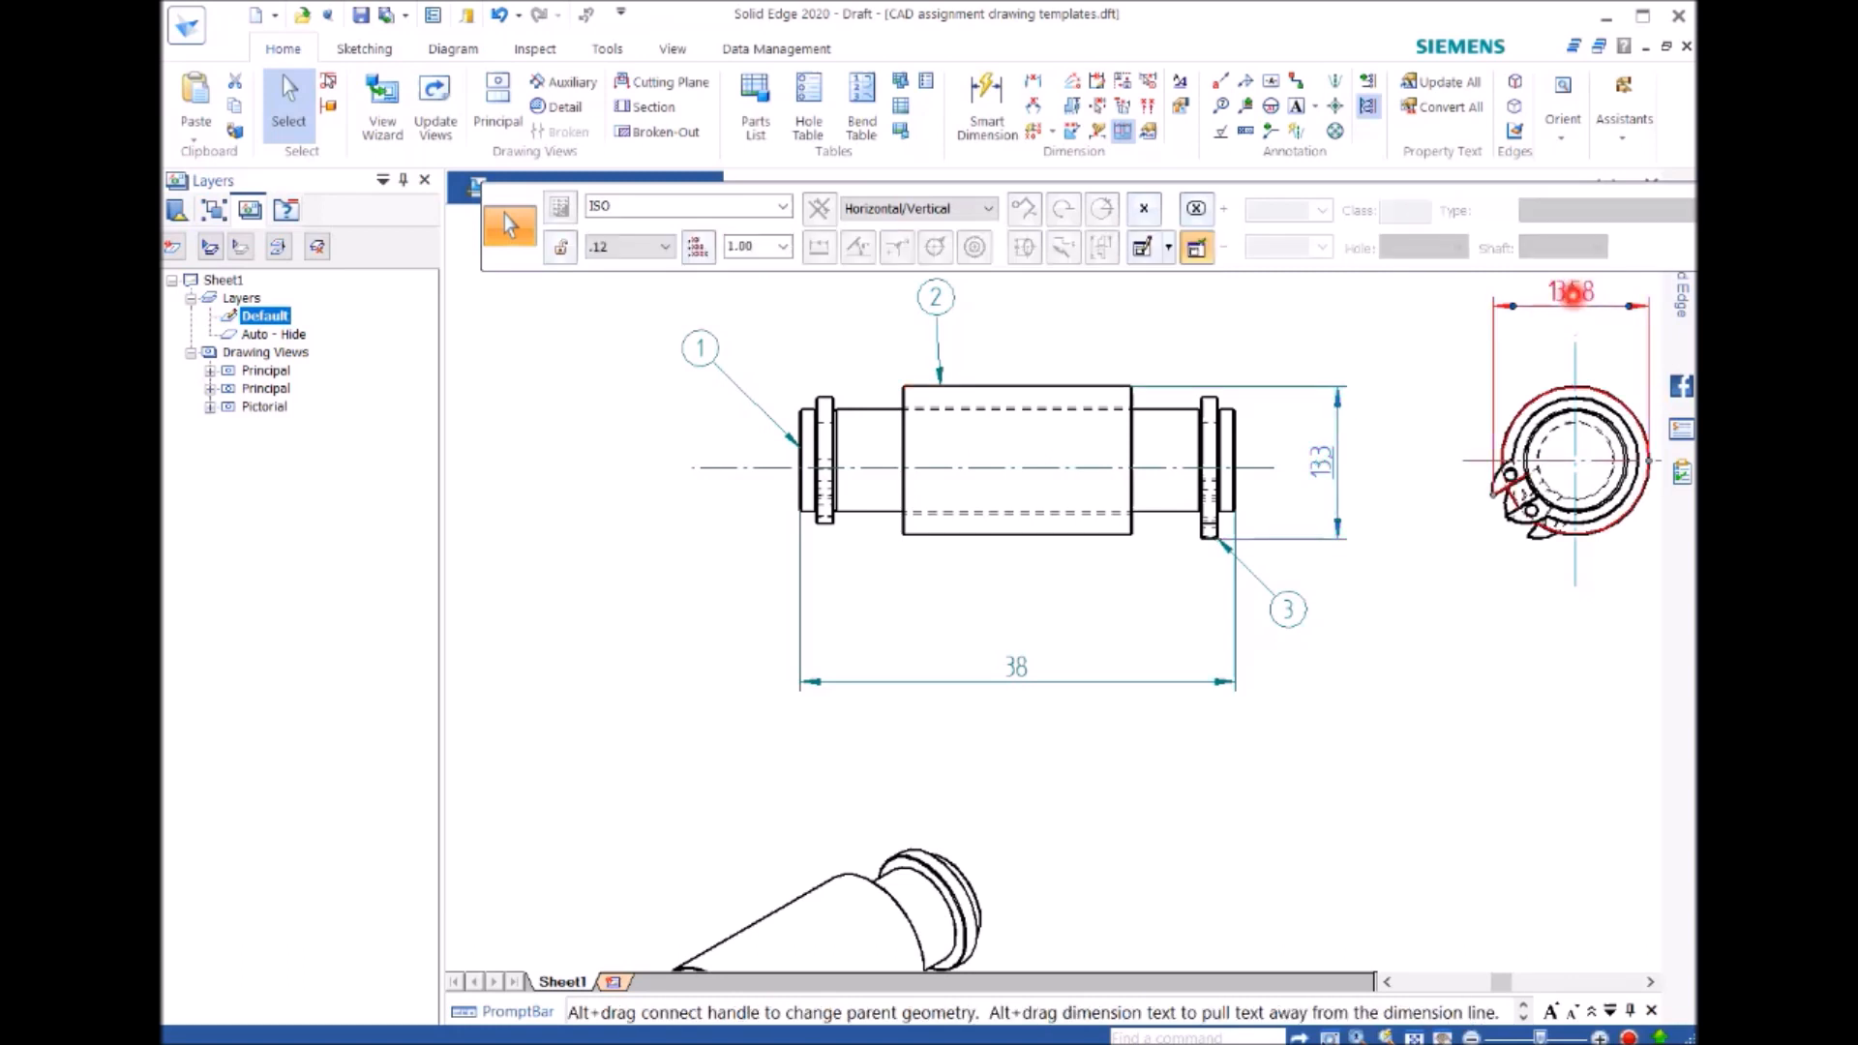
click(1573, 293)
click(1350, 206)
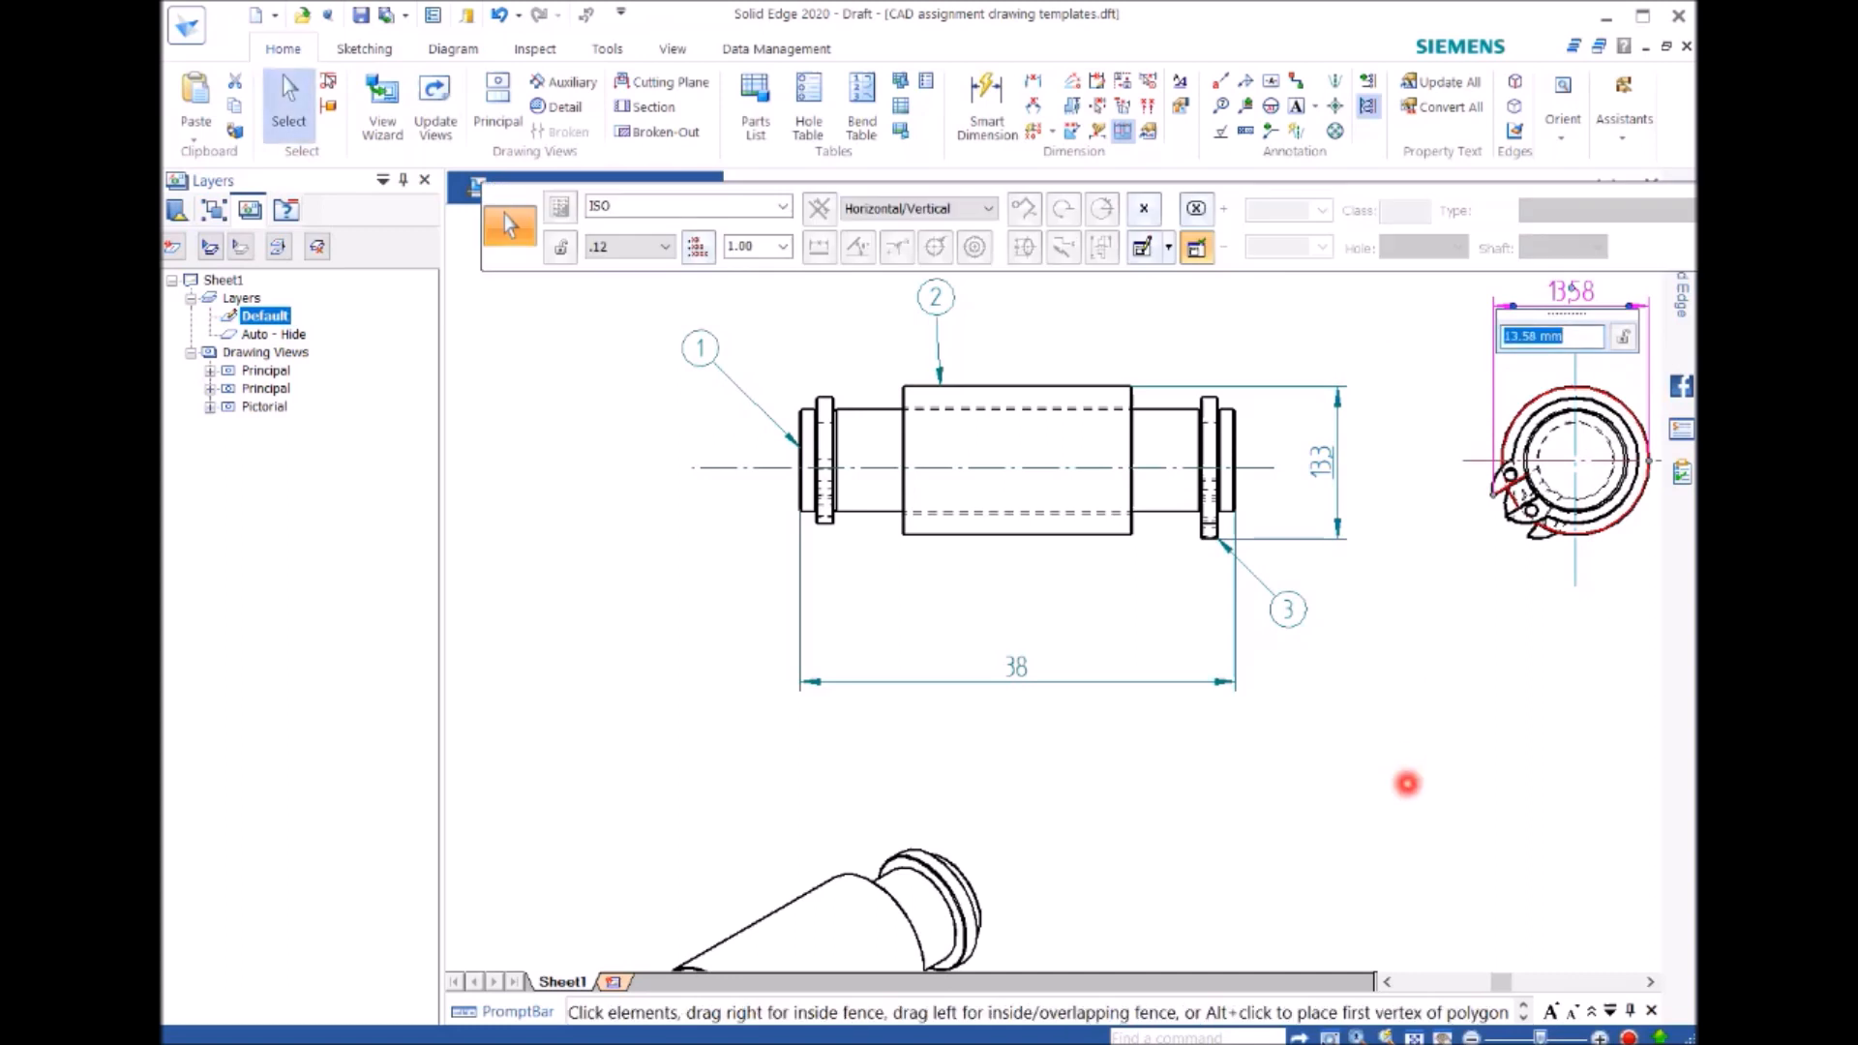
text(13.6)
key(Return)
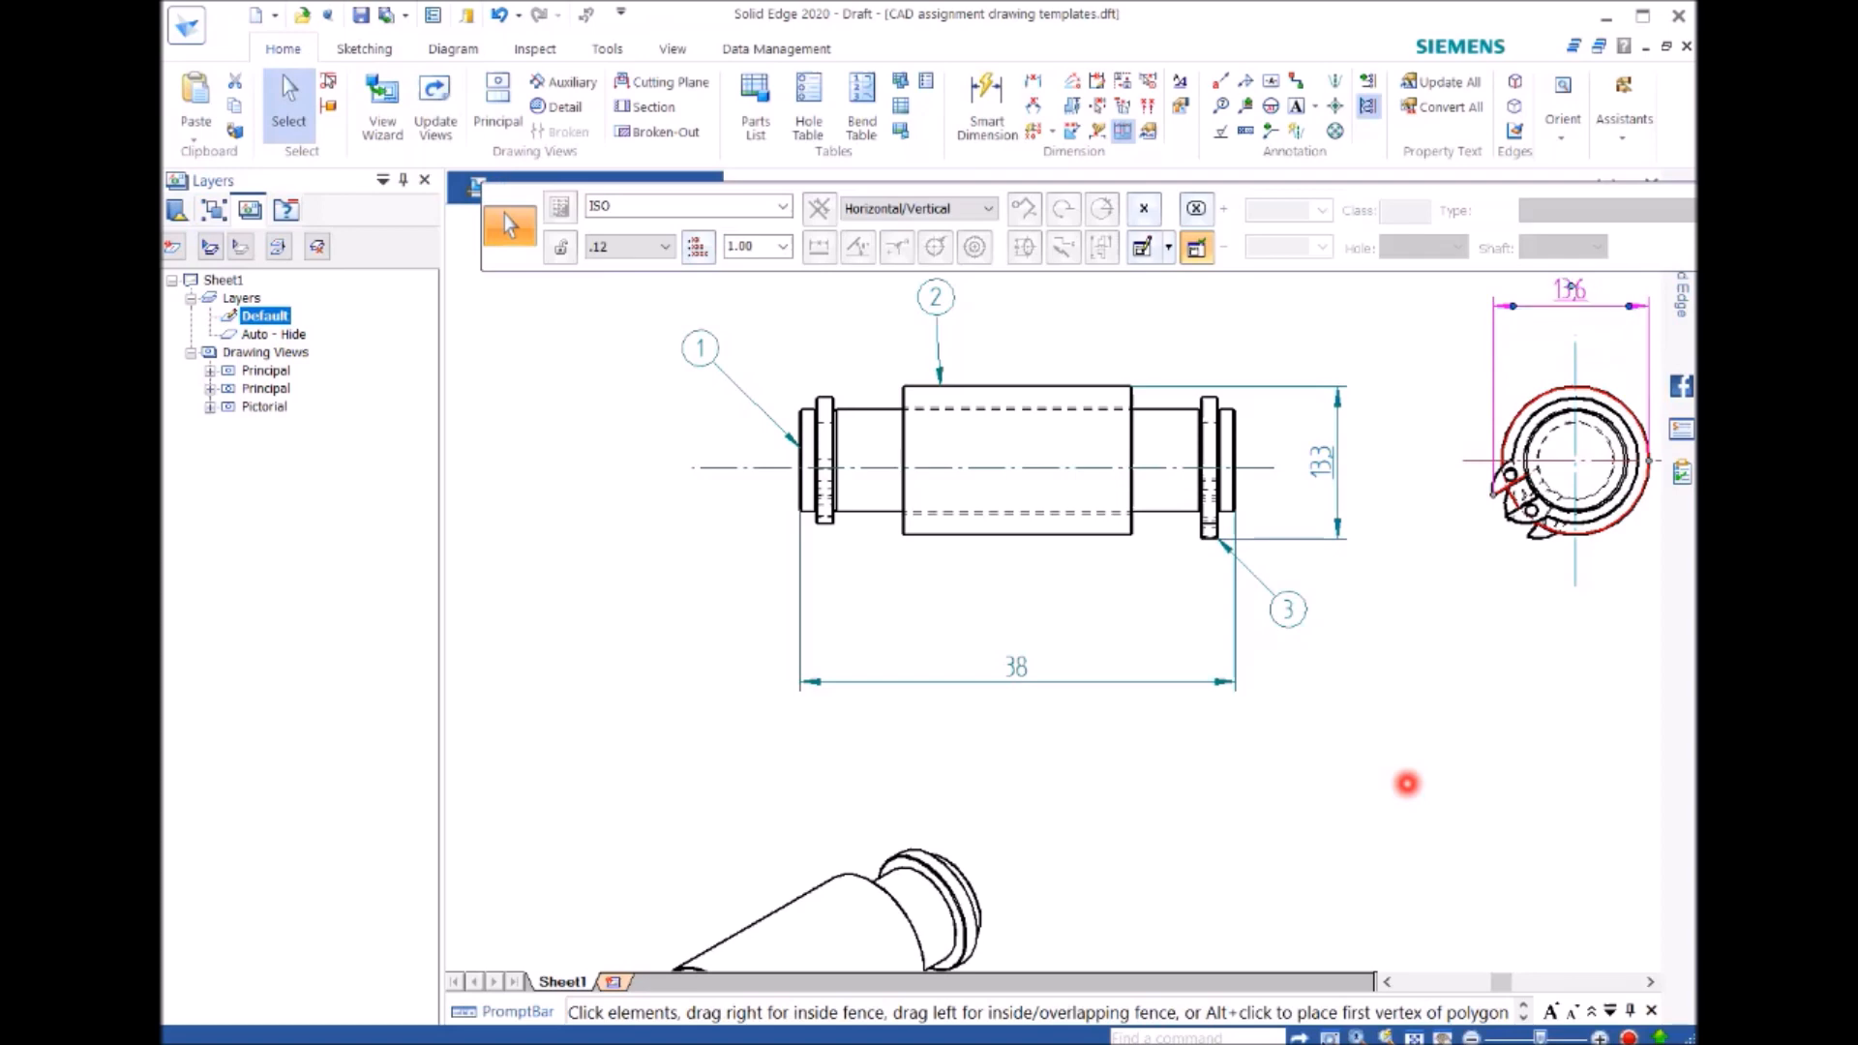
click(1427, 693)
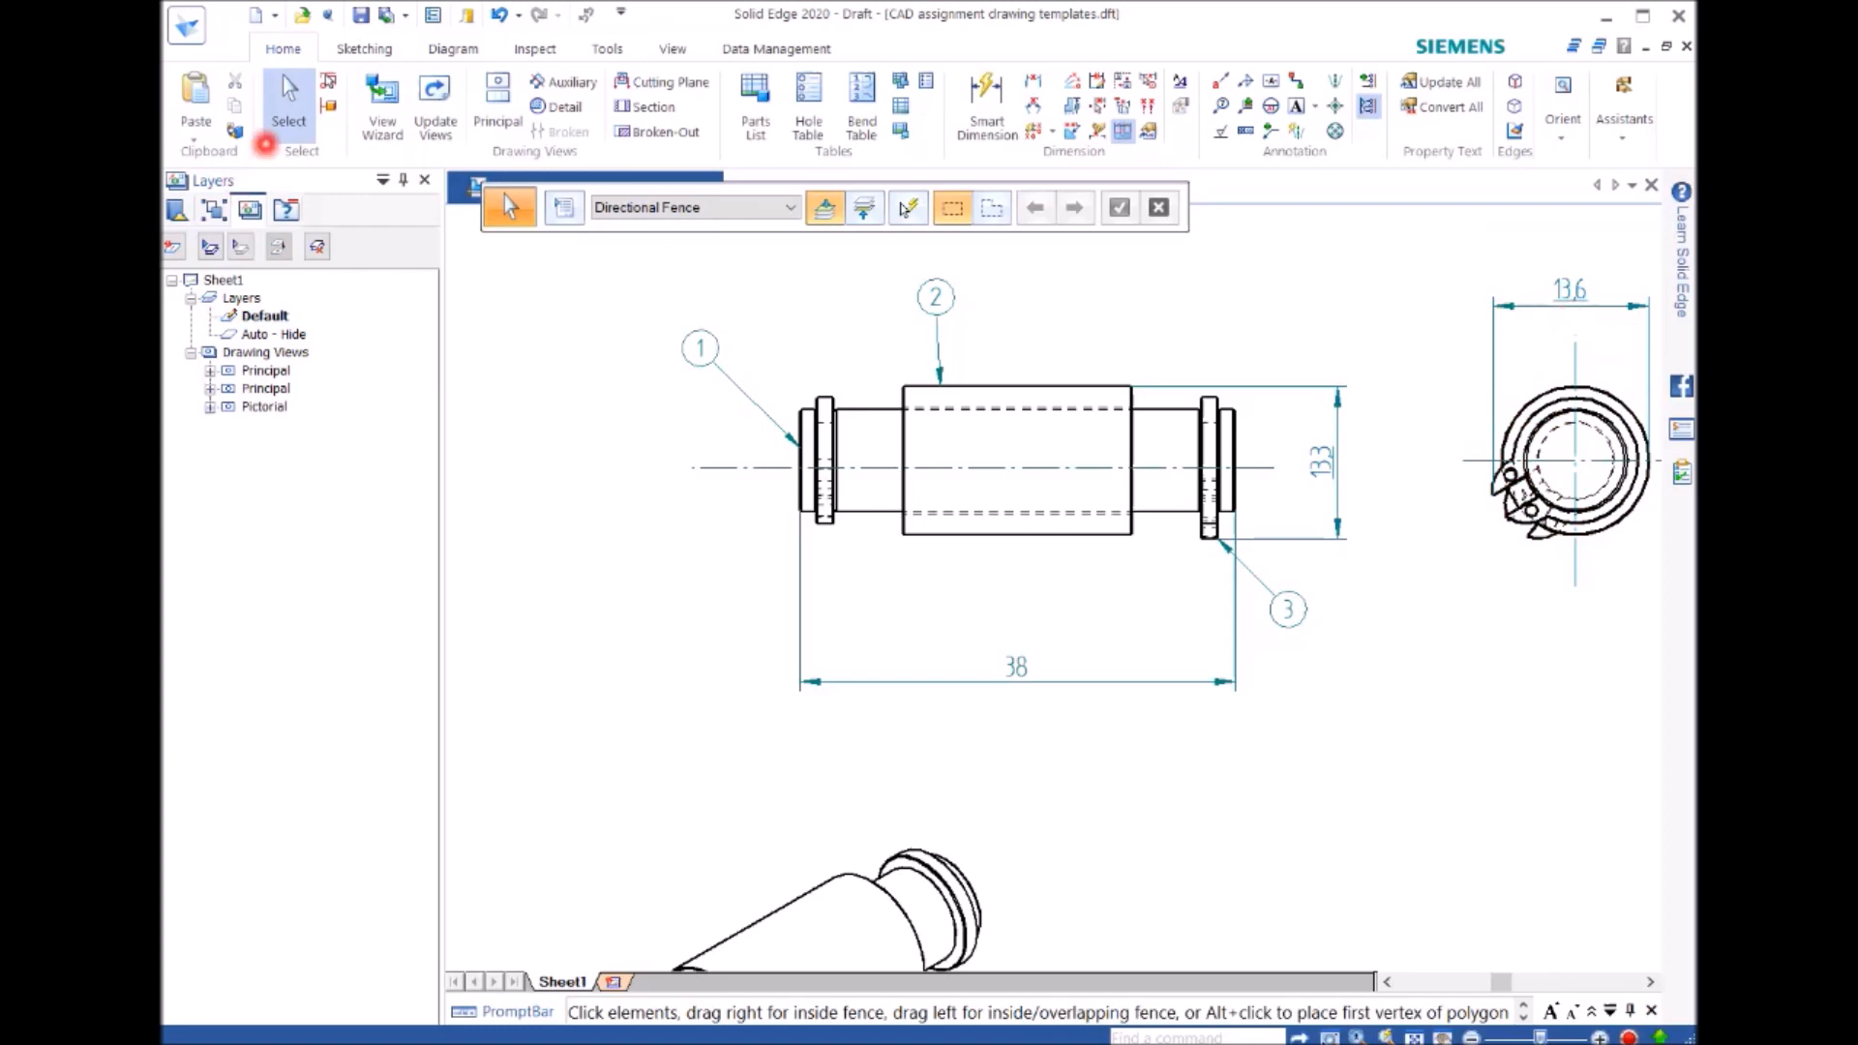
Step: Set the not-to-scale symbol of the side view's overall width dimension to None in its dimension properties
click(289, 112)
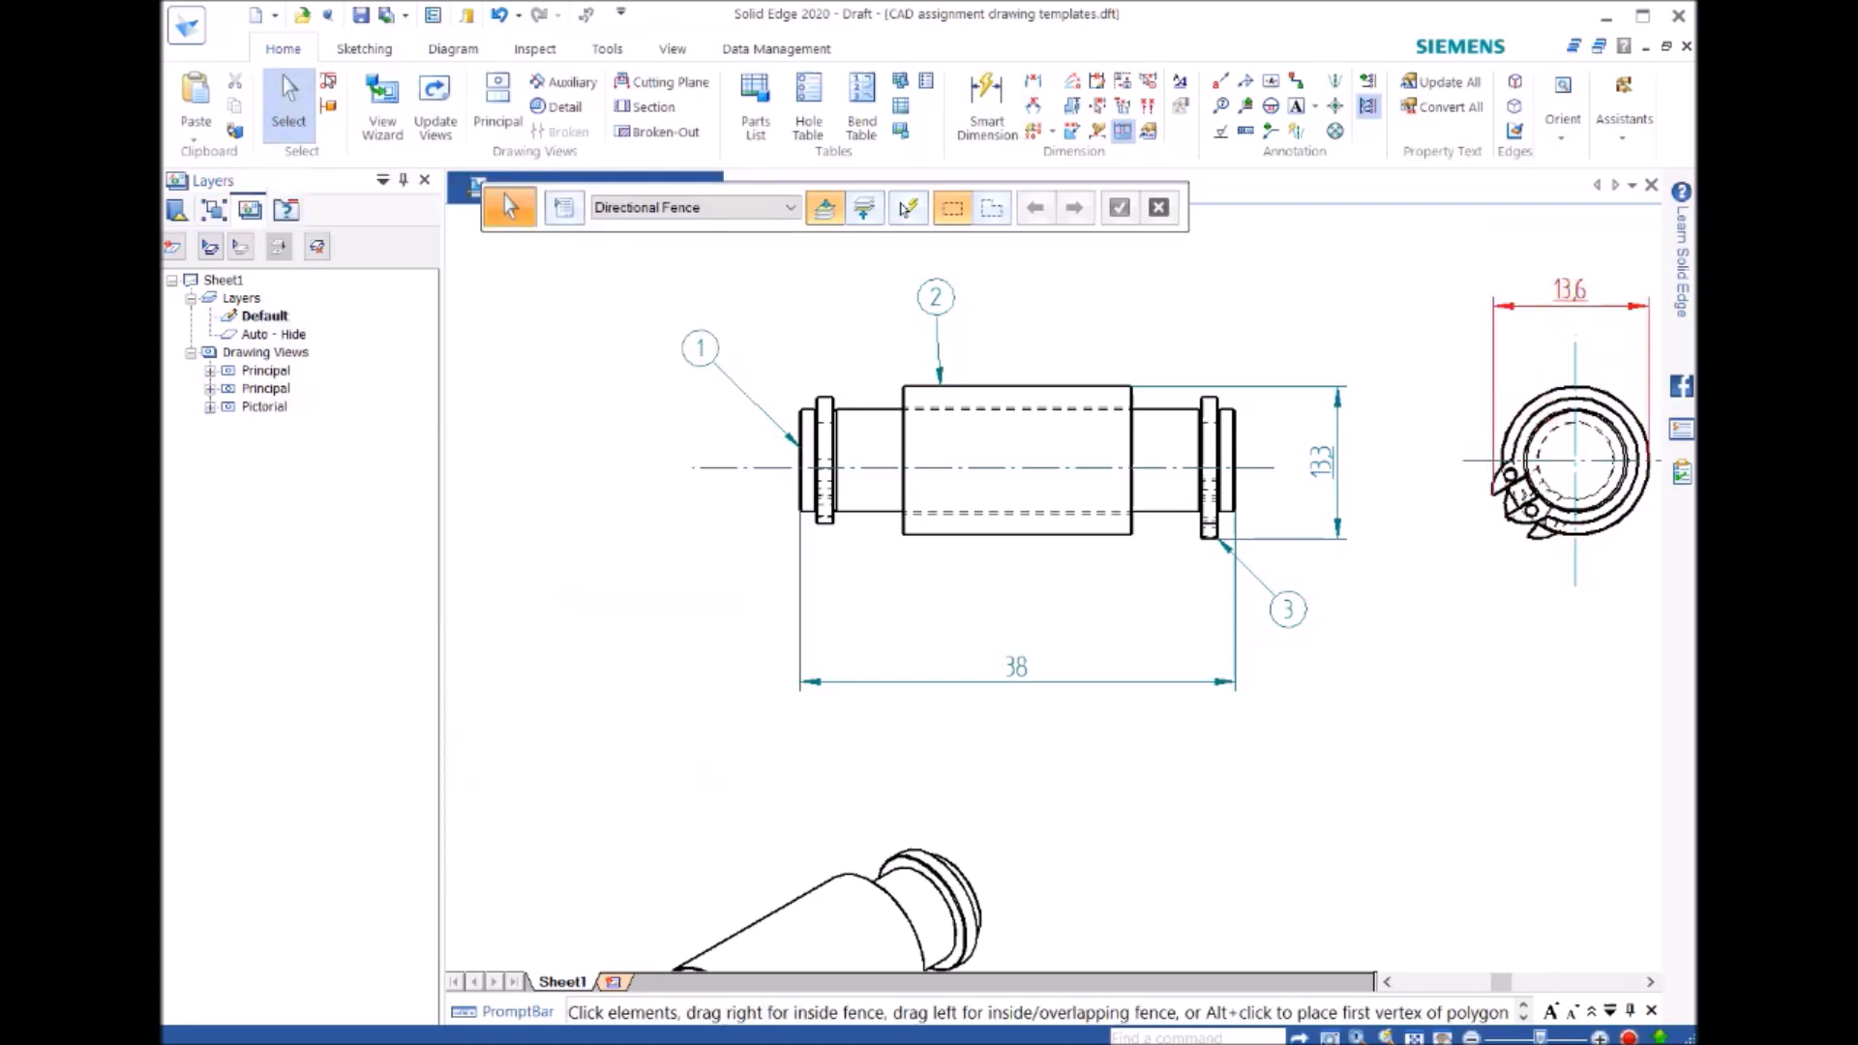
click(1568, 289)
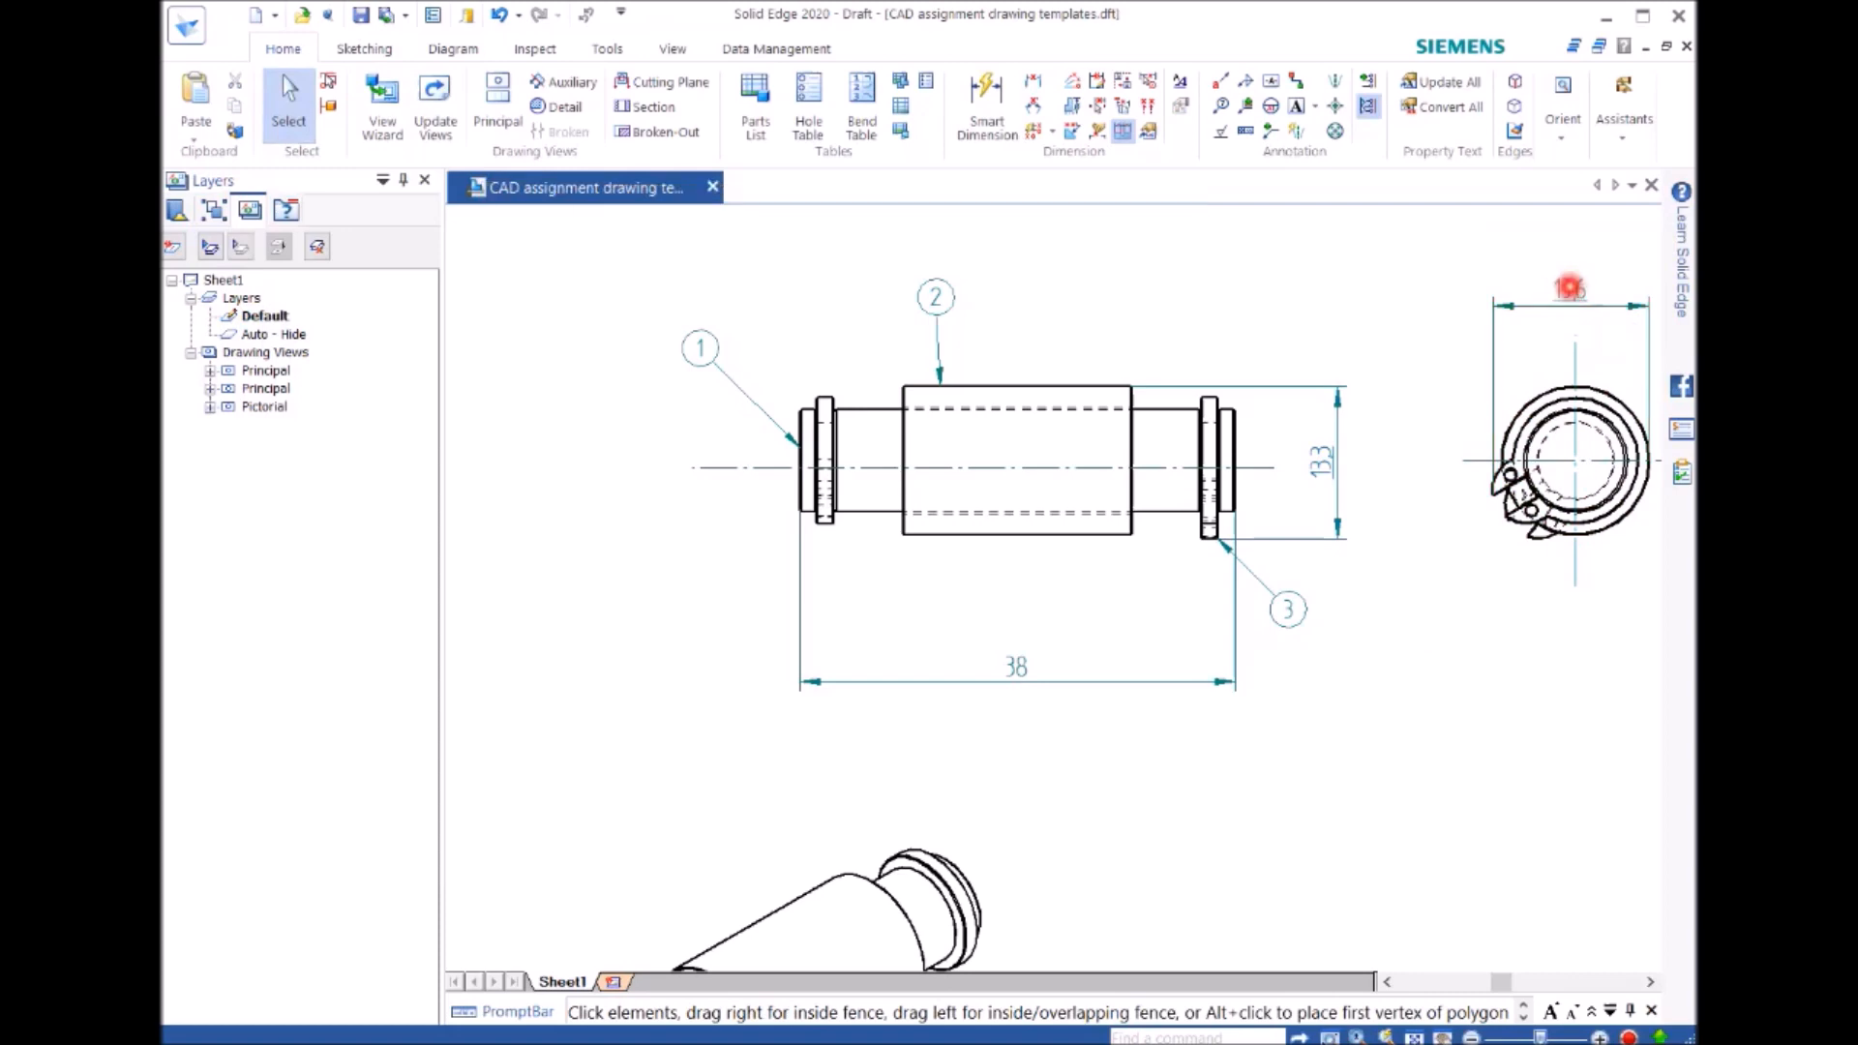
right_click(1569, 288)
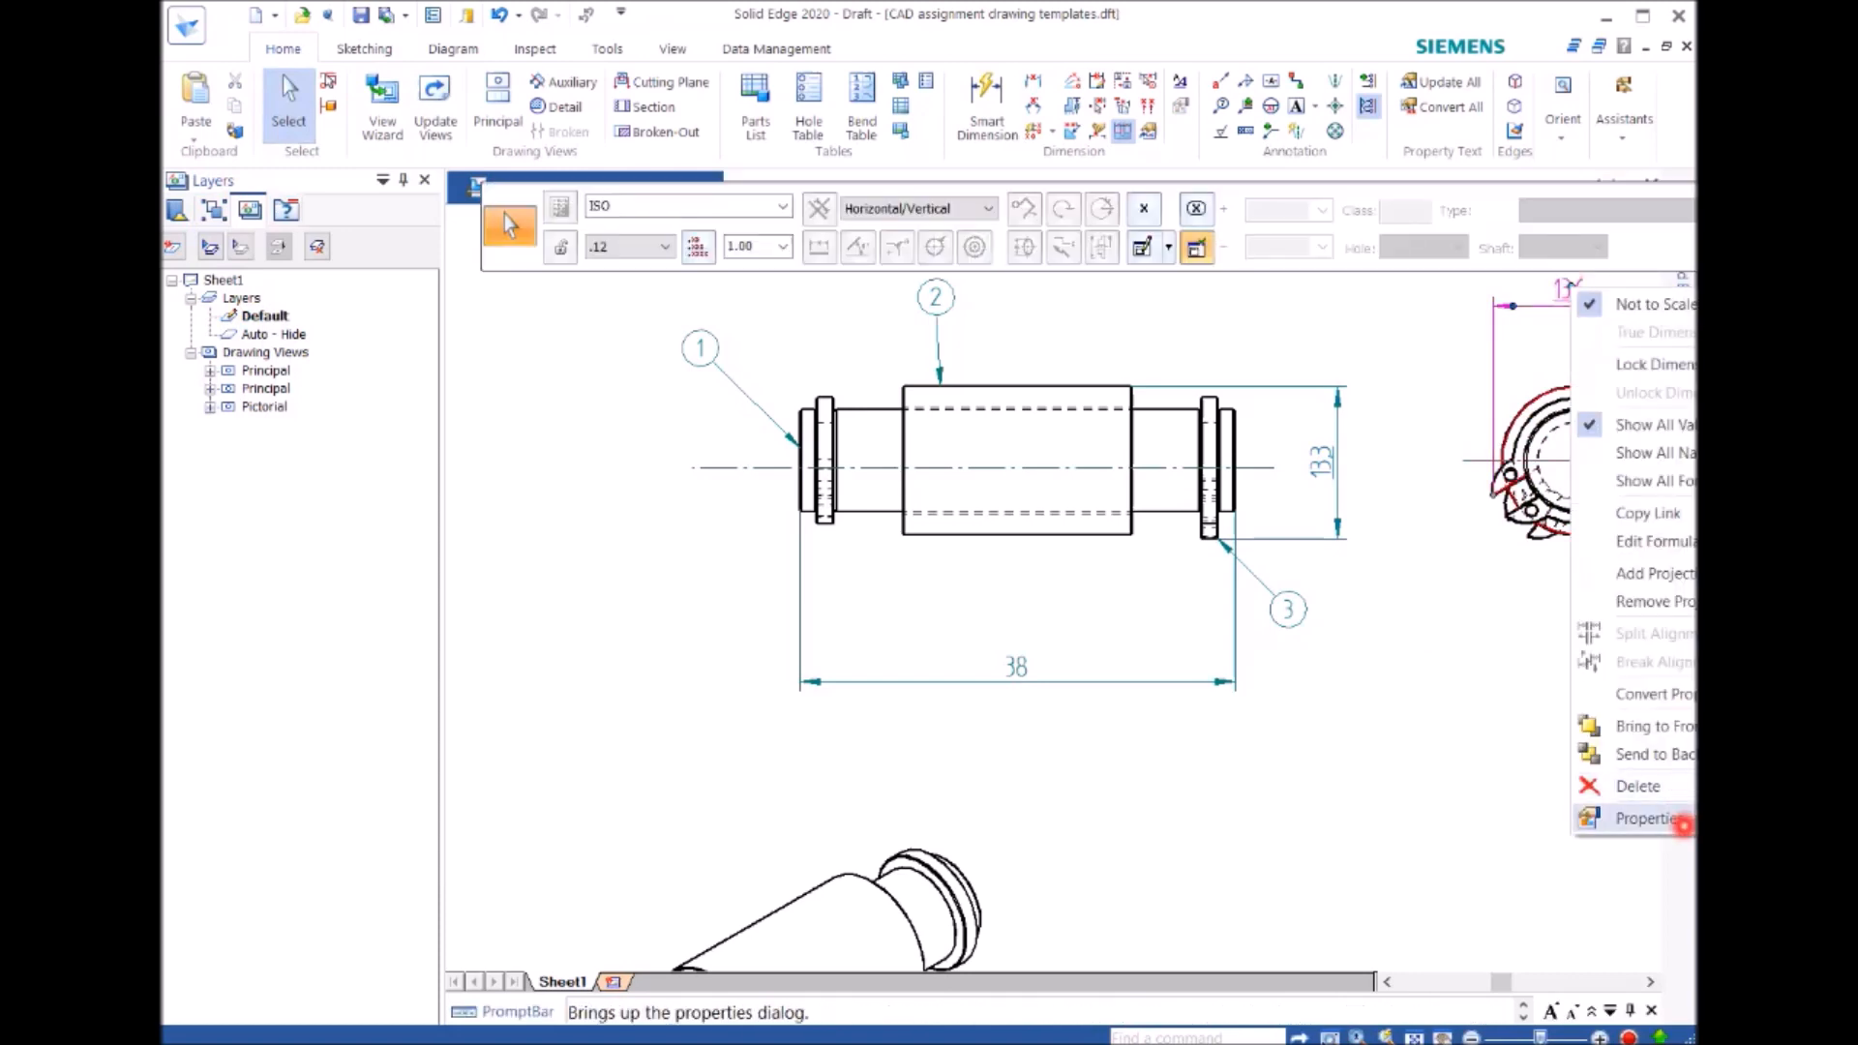
click(1512, 791)
click(937, 172)
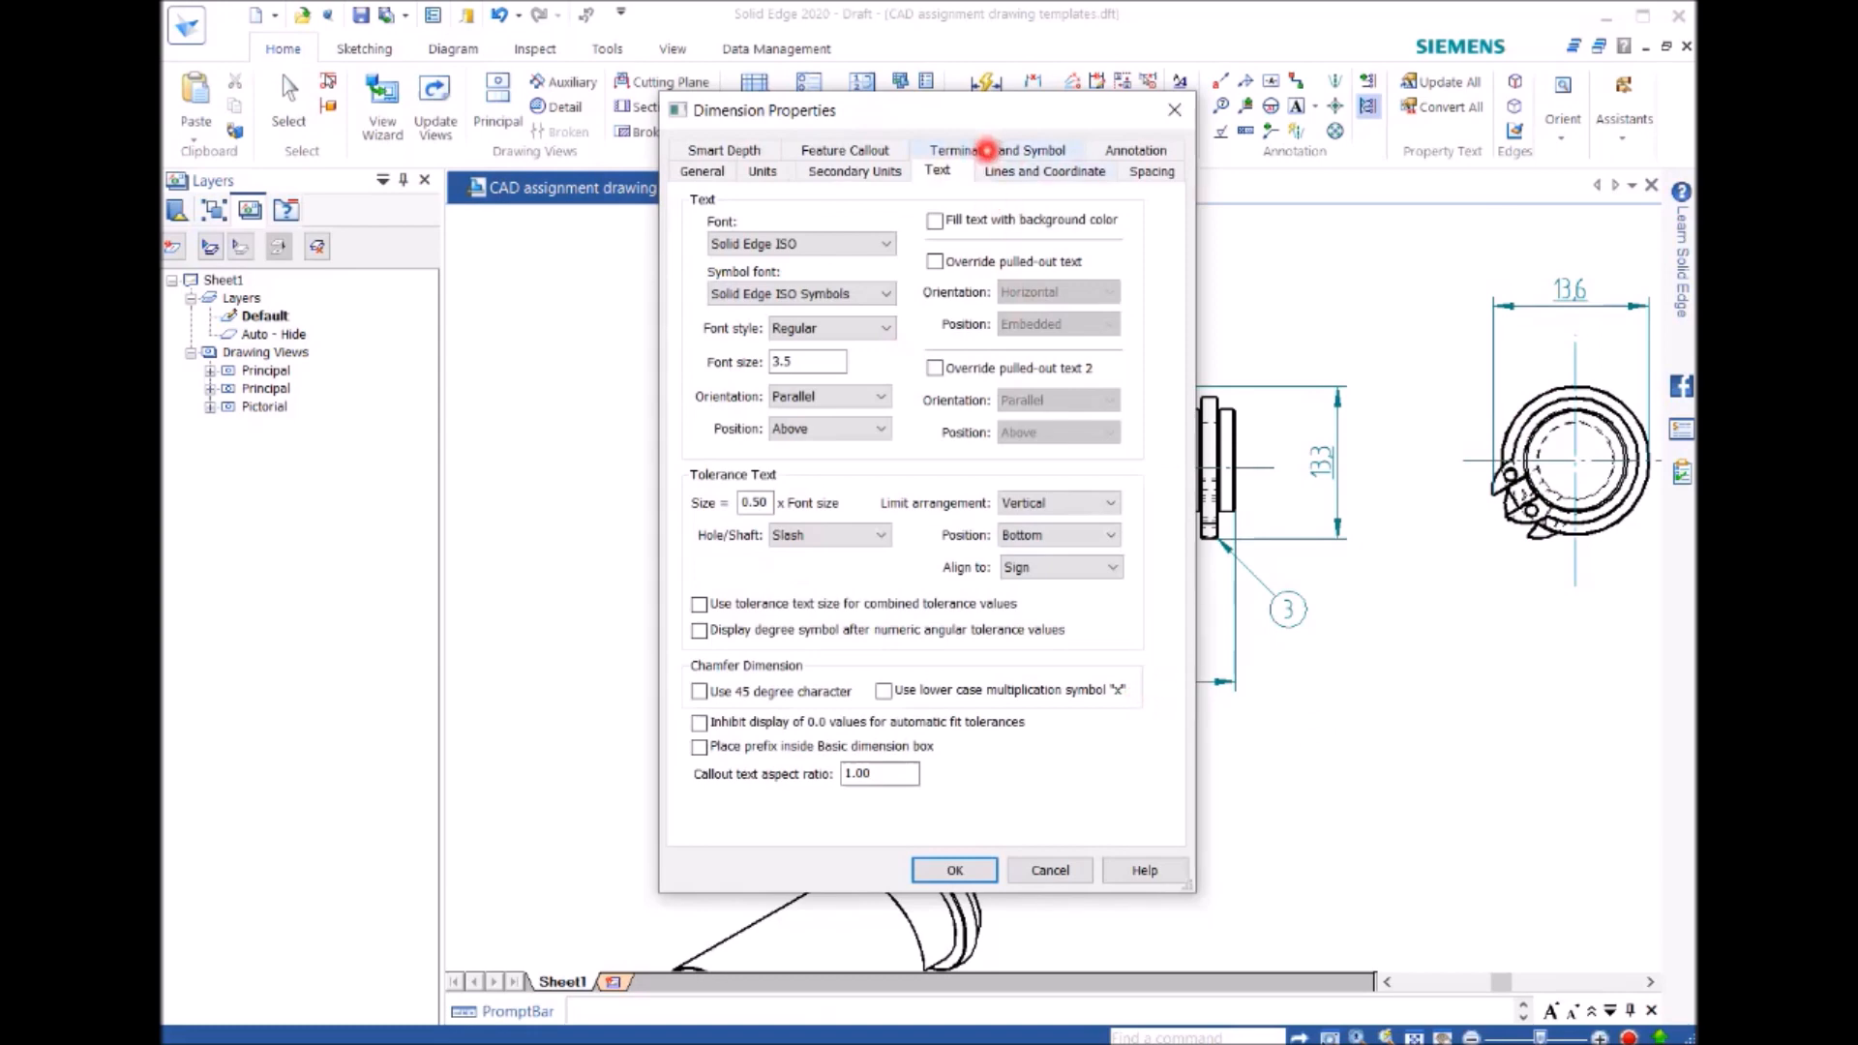
click(985, 150)
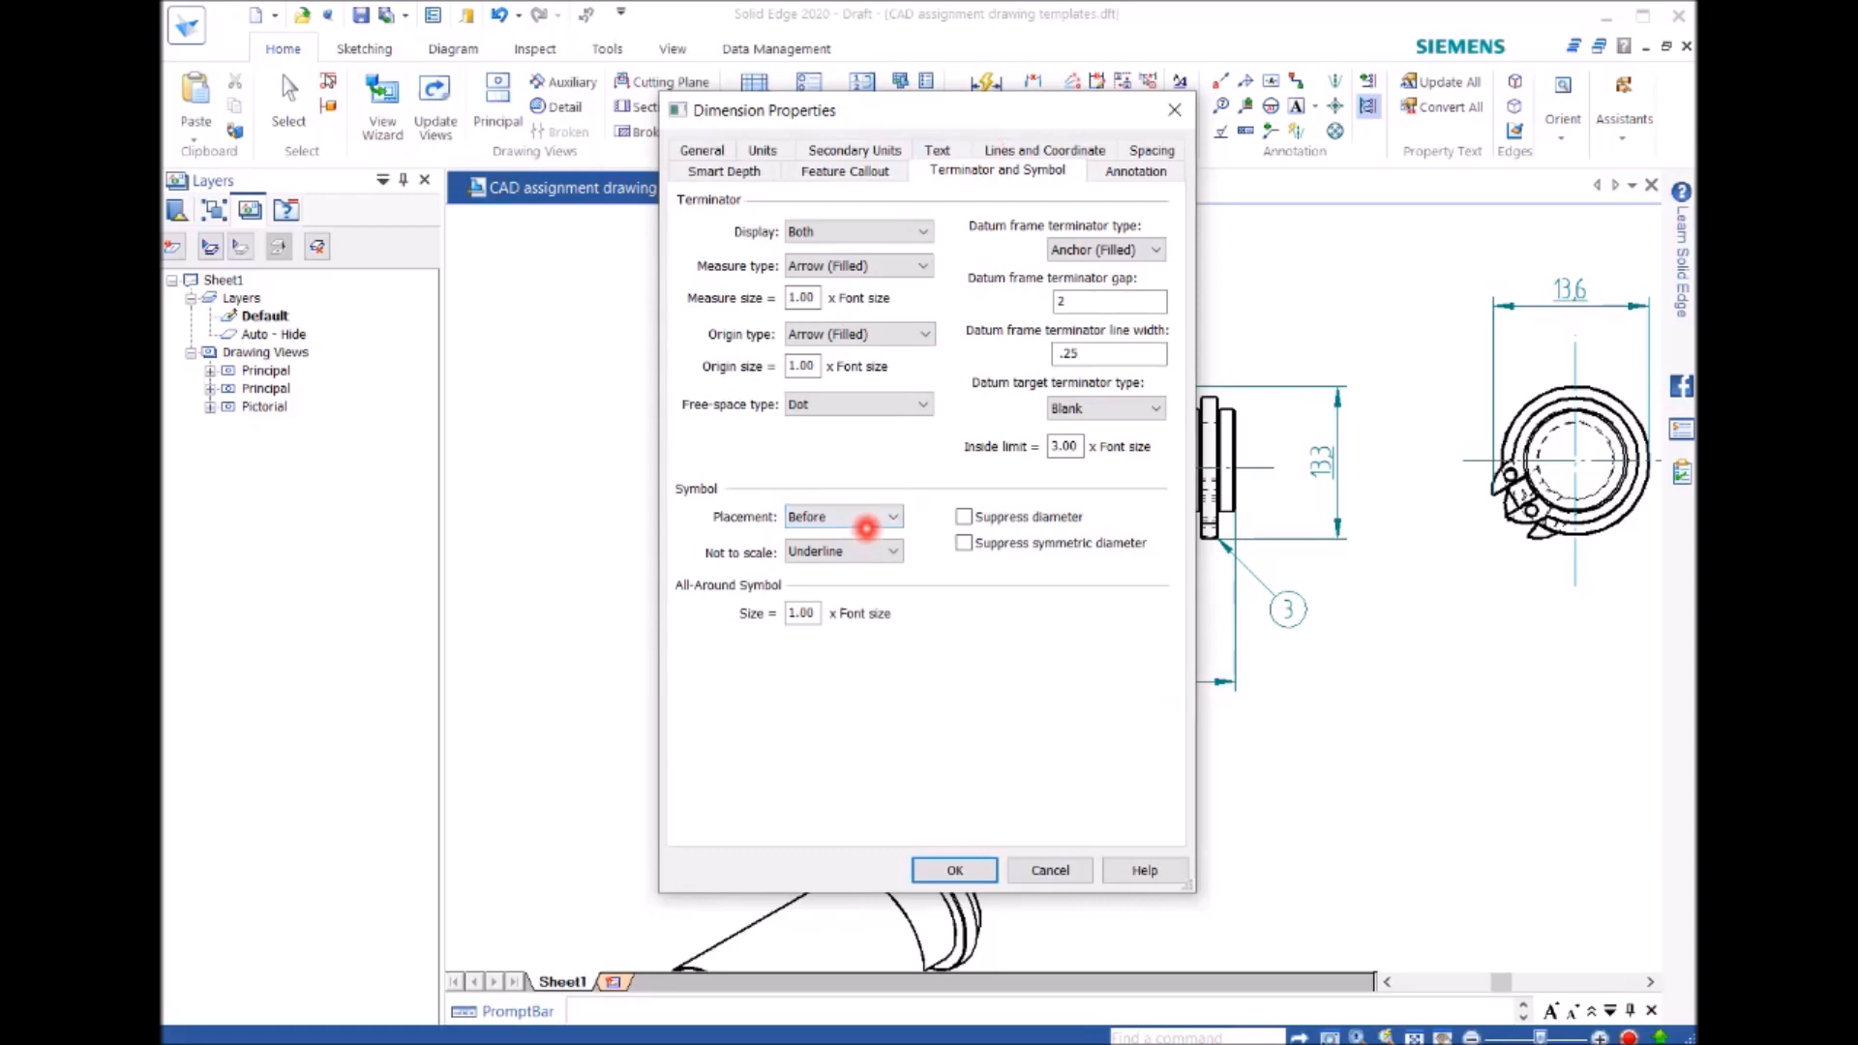
click(880, 552)
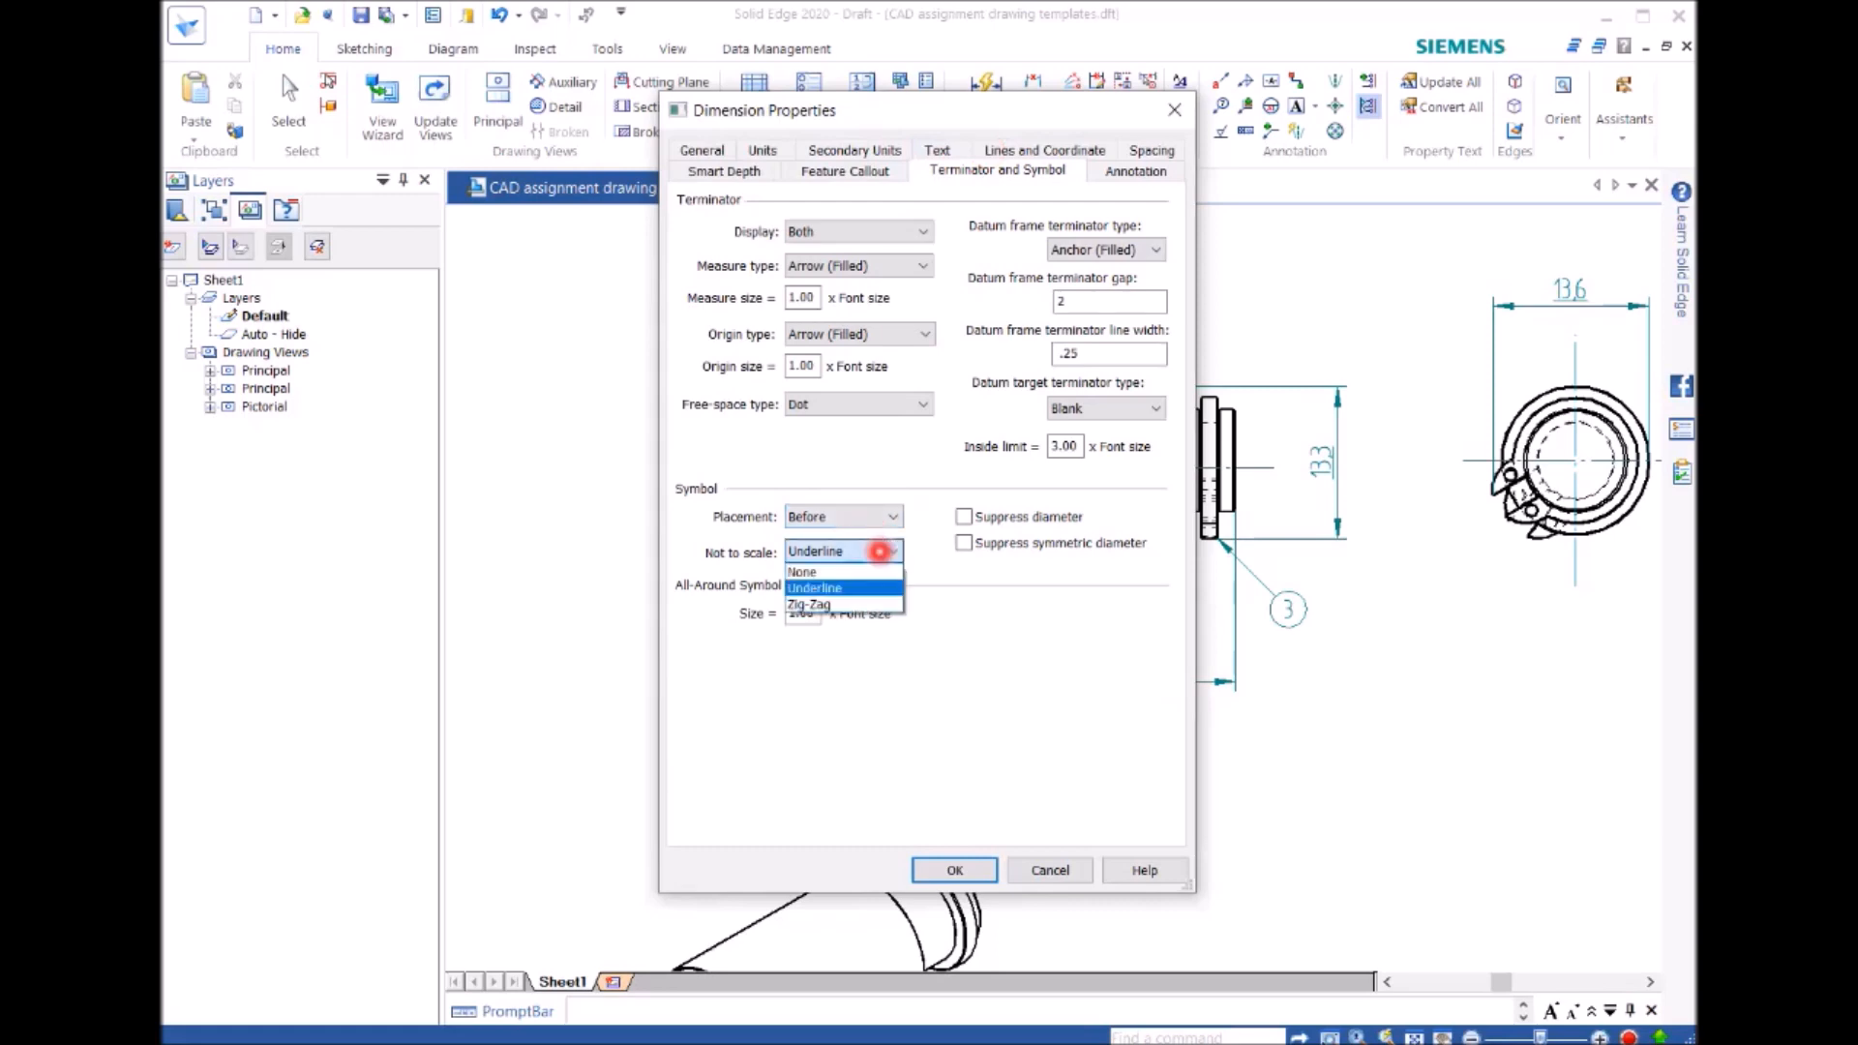
click(863, 570)
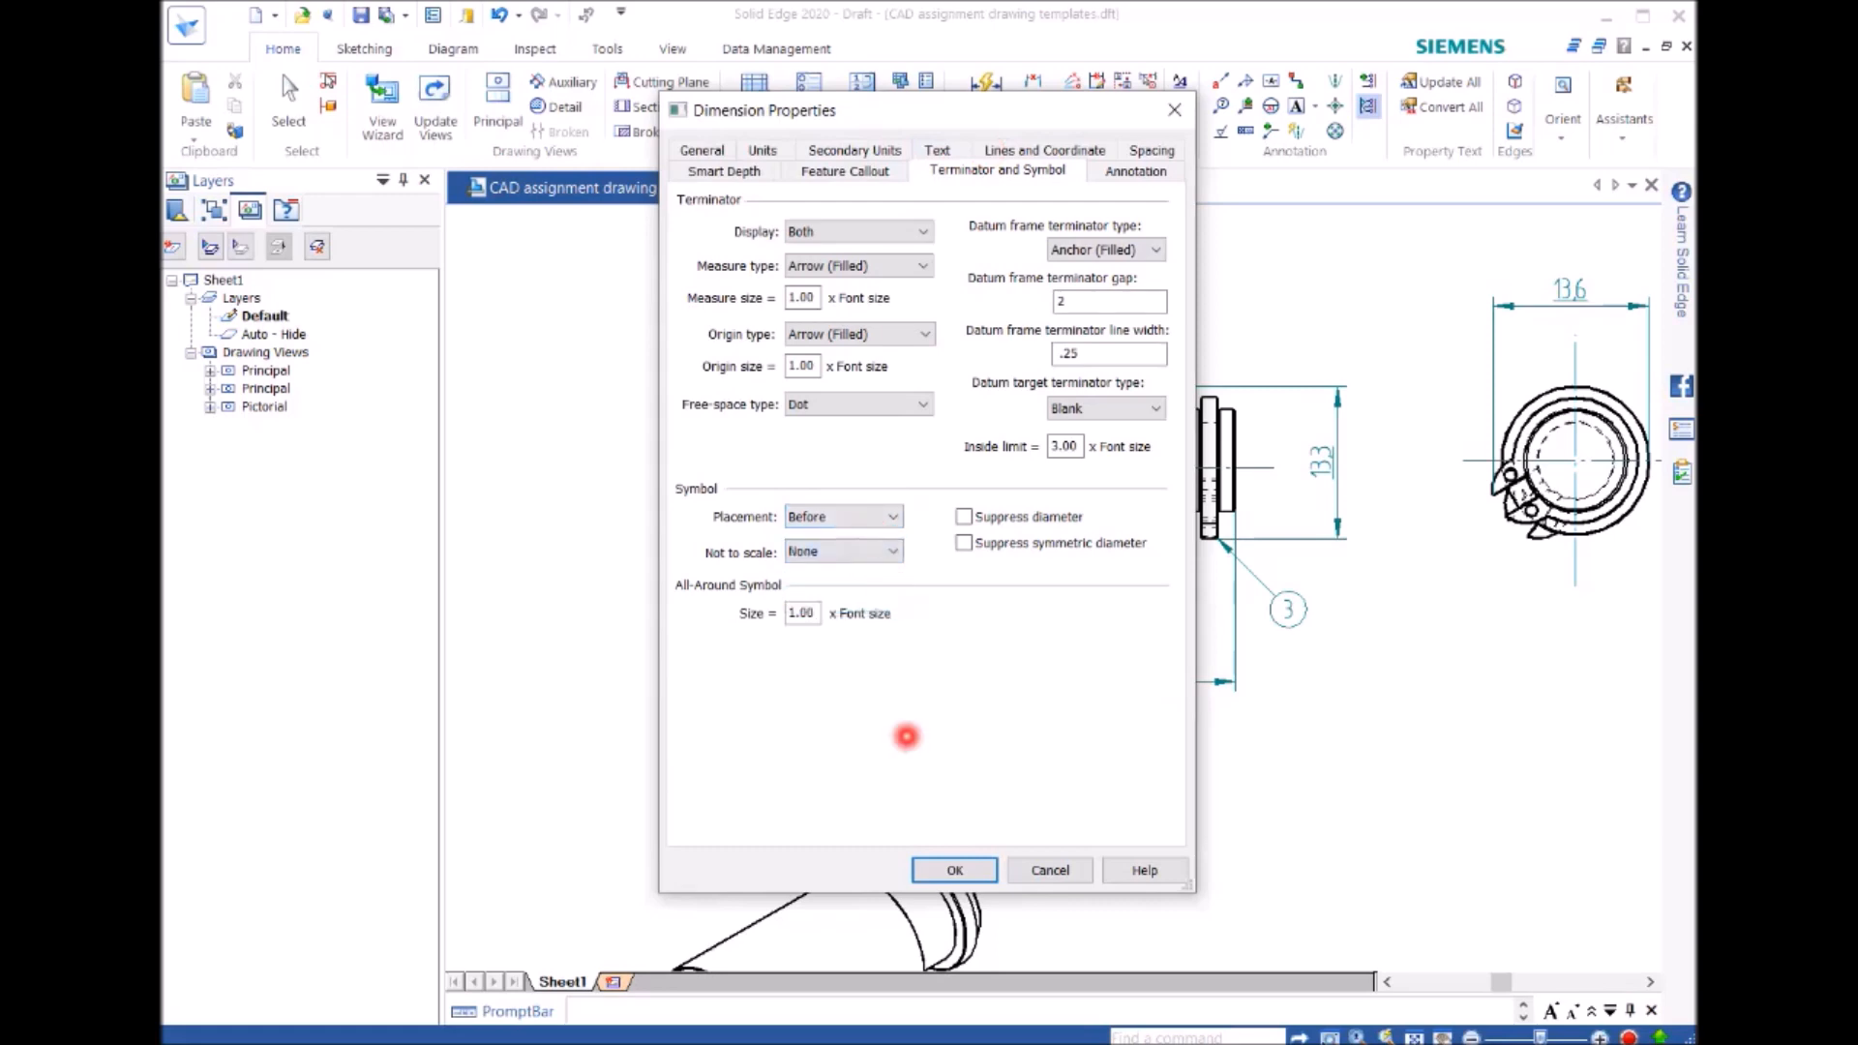
click(975, 869)
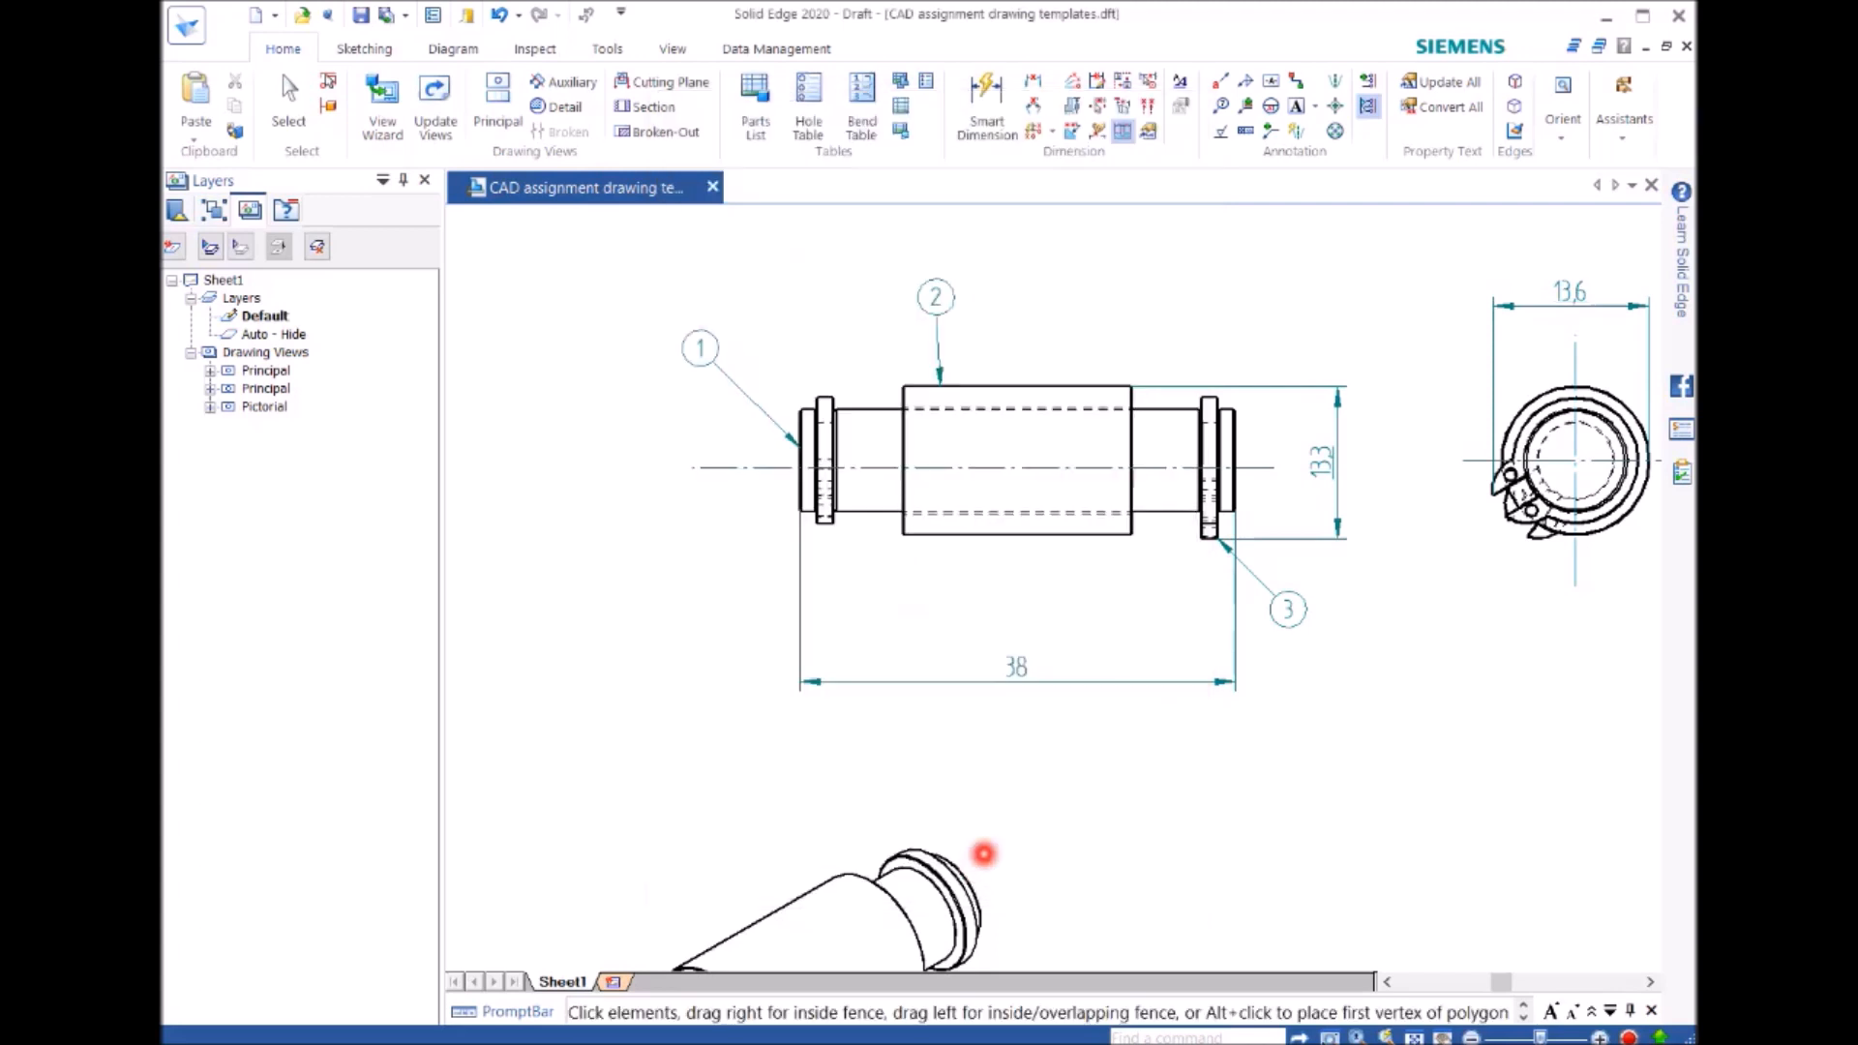
click(1499, 392)
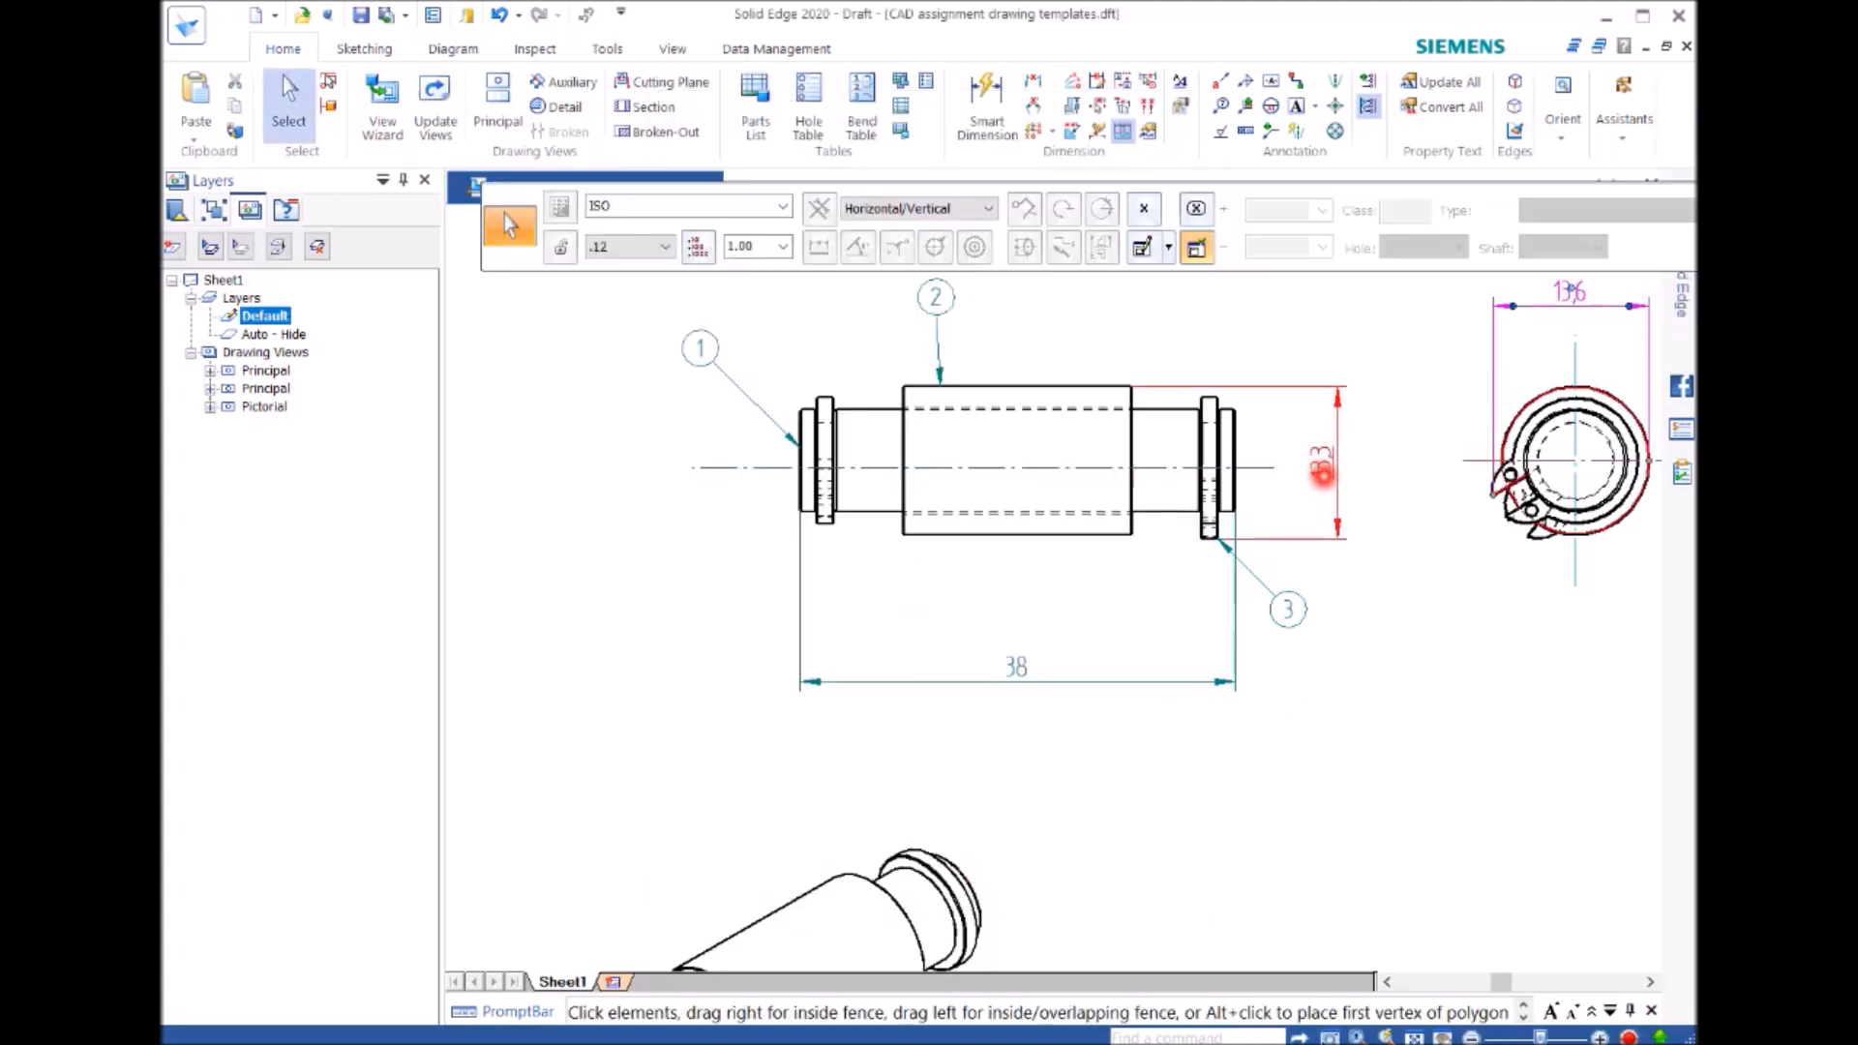
Step: Change the front view's overall height dimension to use None as its not-to-scale symbol
double_click(1322, 471)
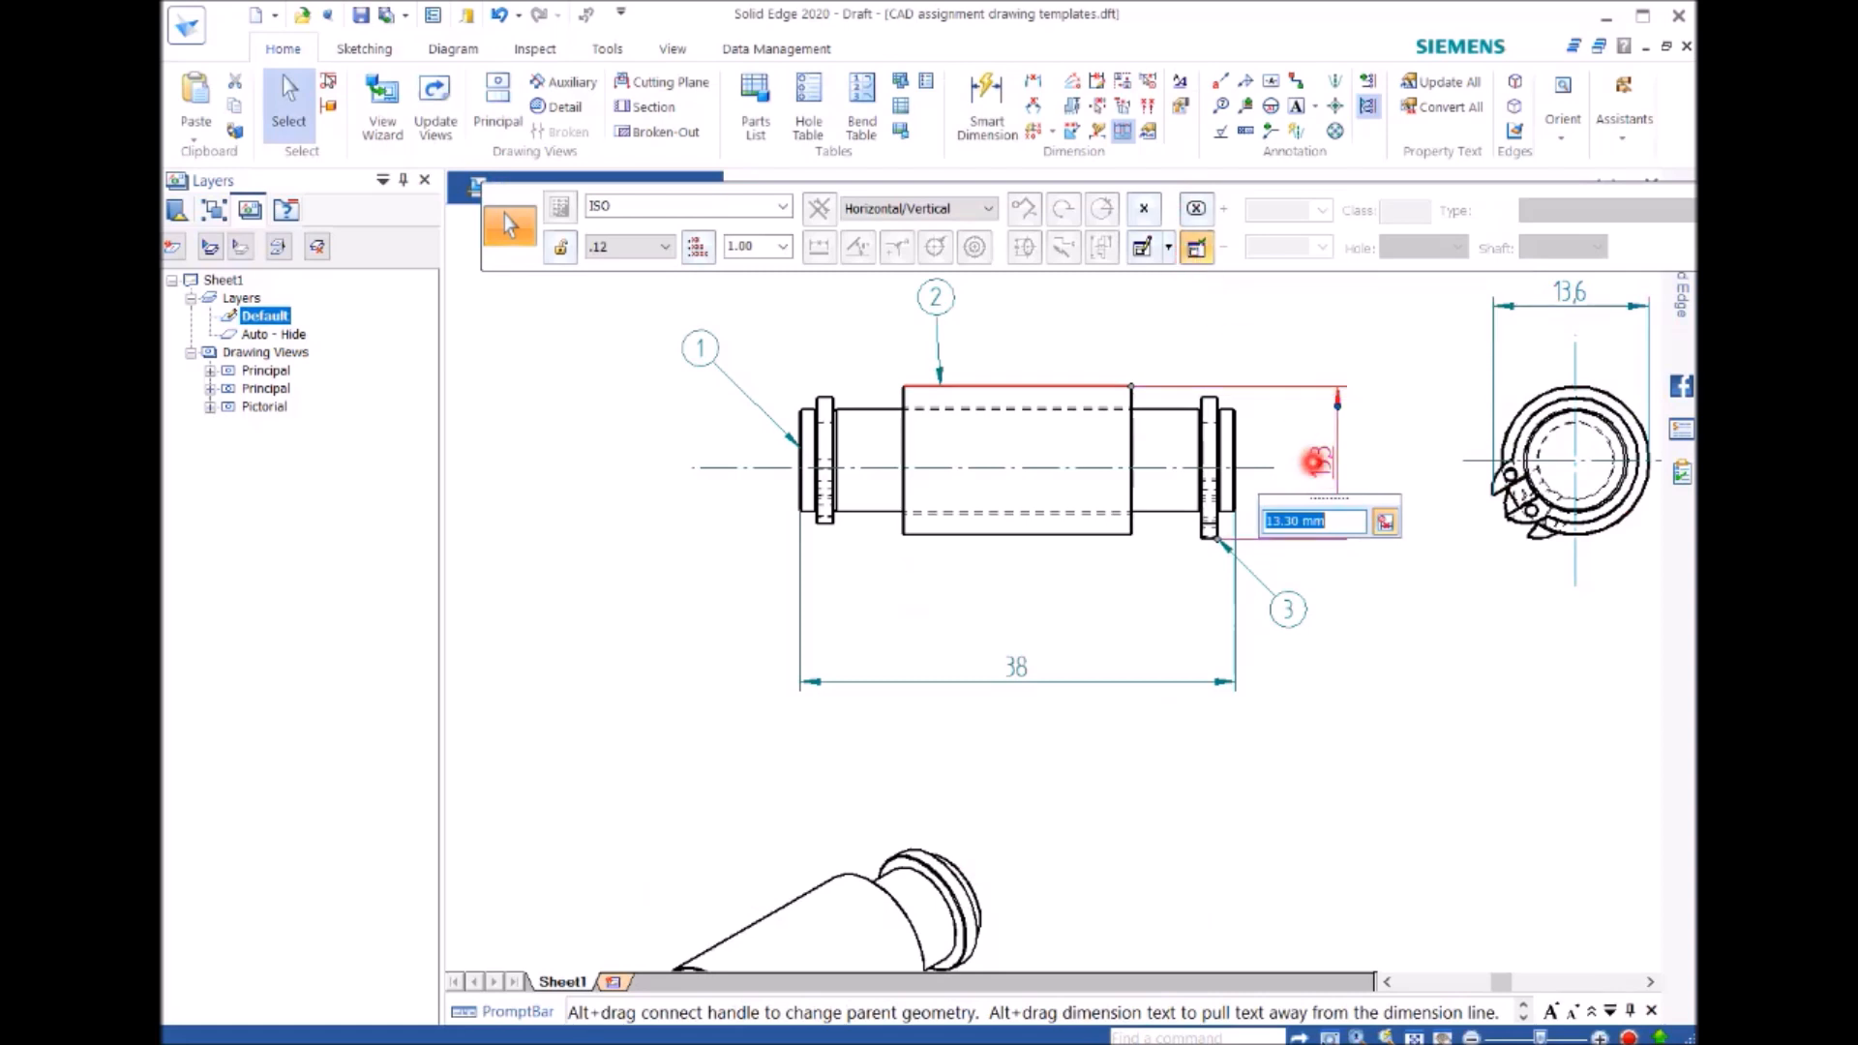
click(1316, 463)
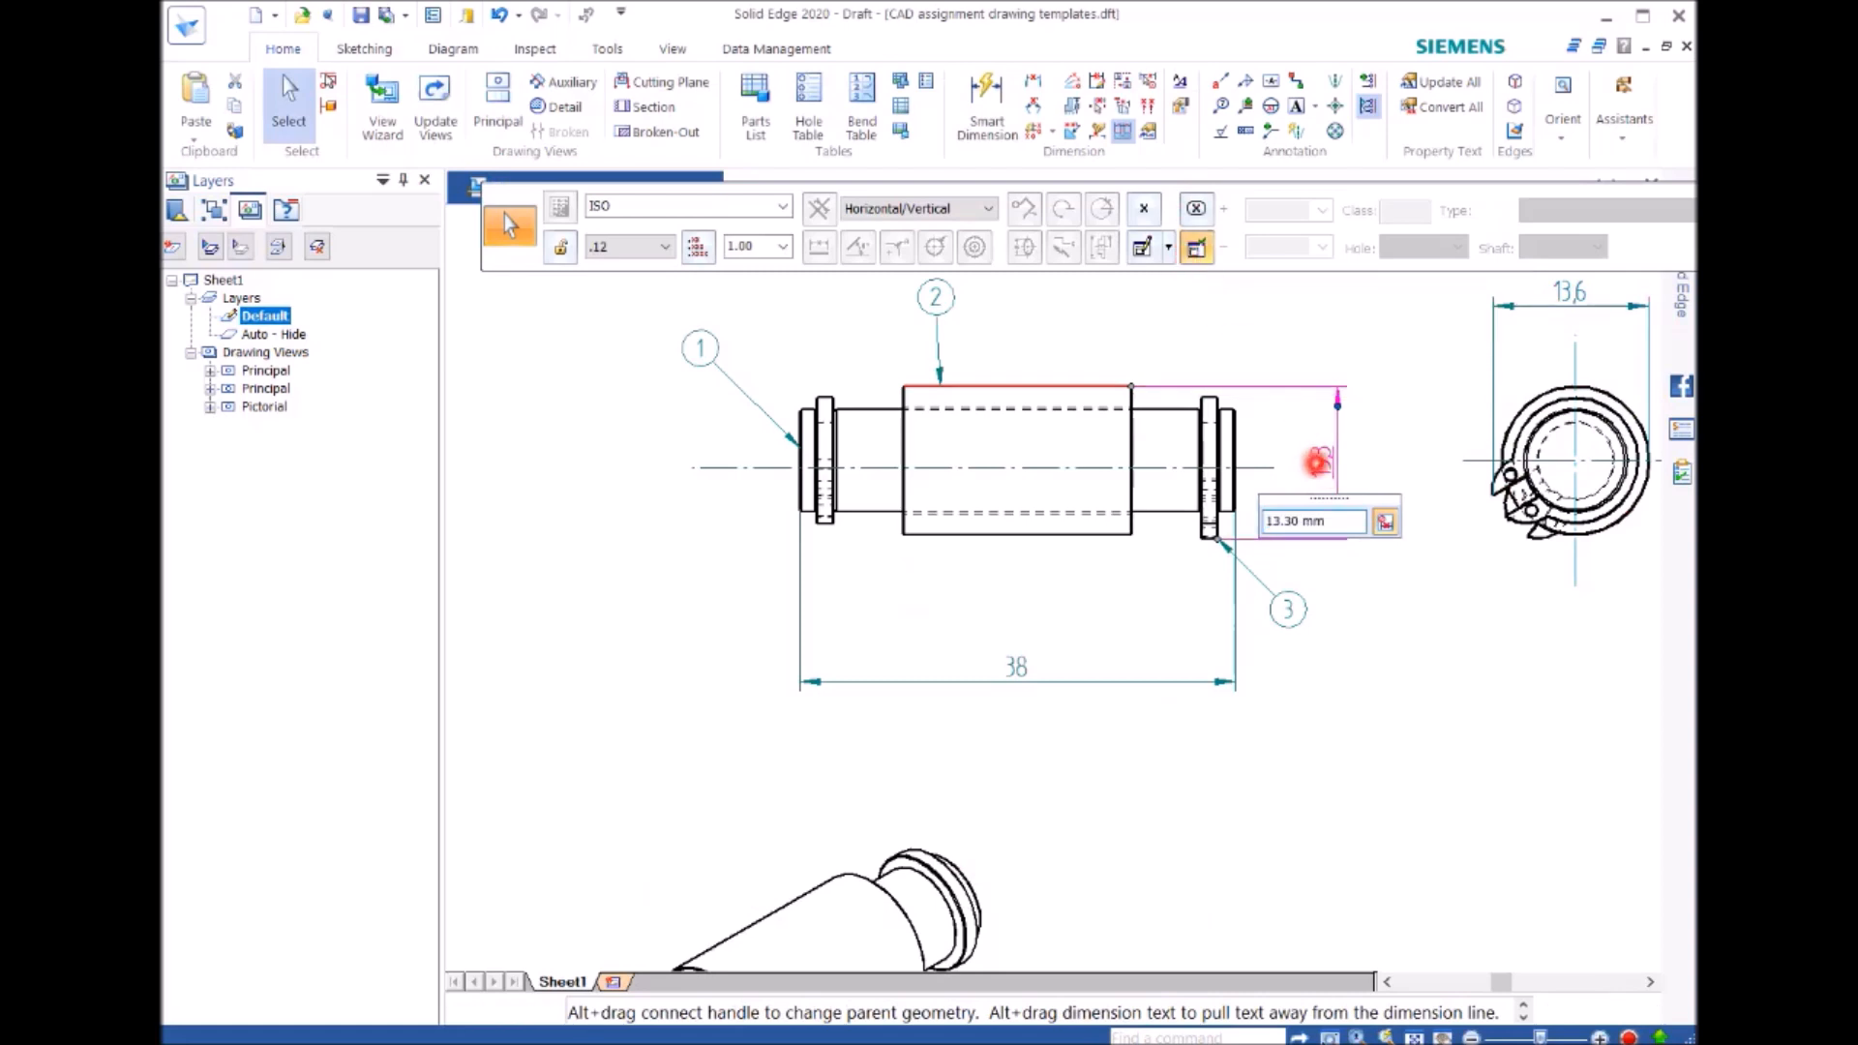
right_click(1316, 463)
click(1402, 994)
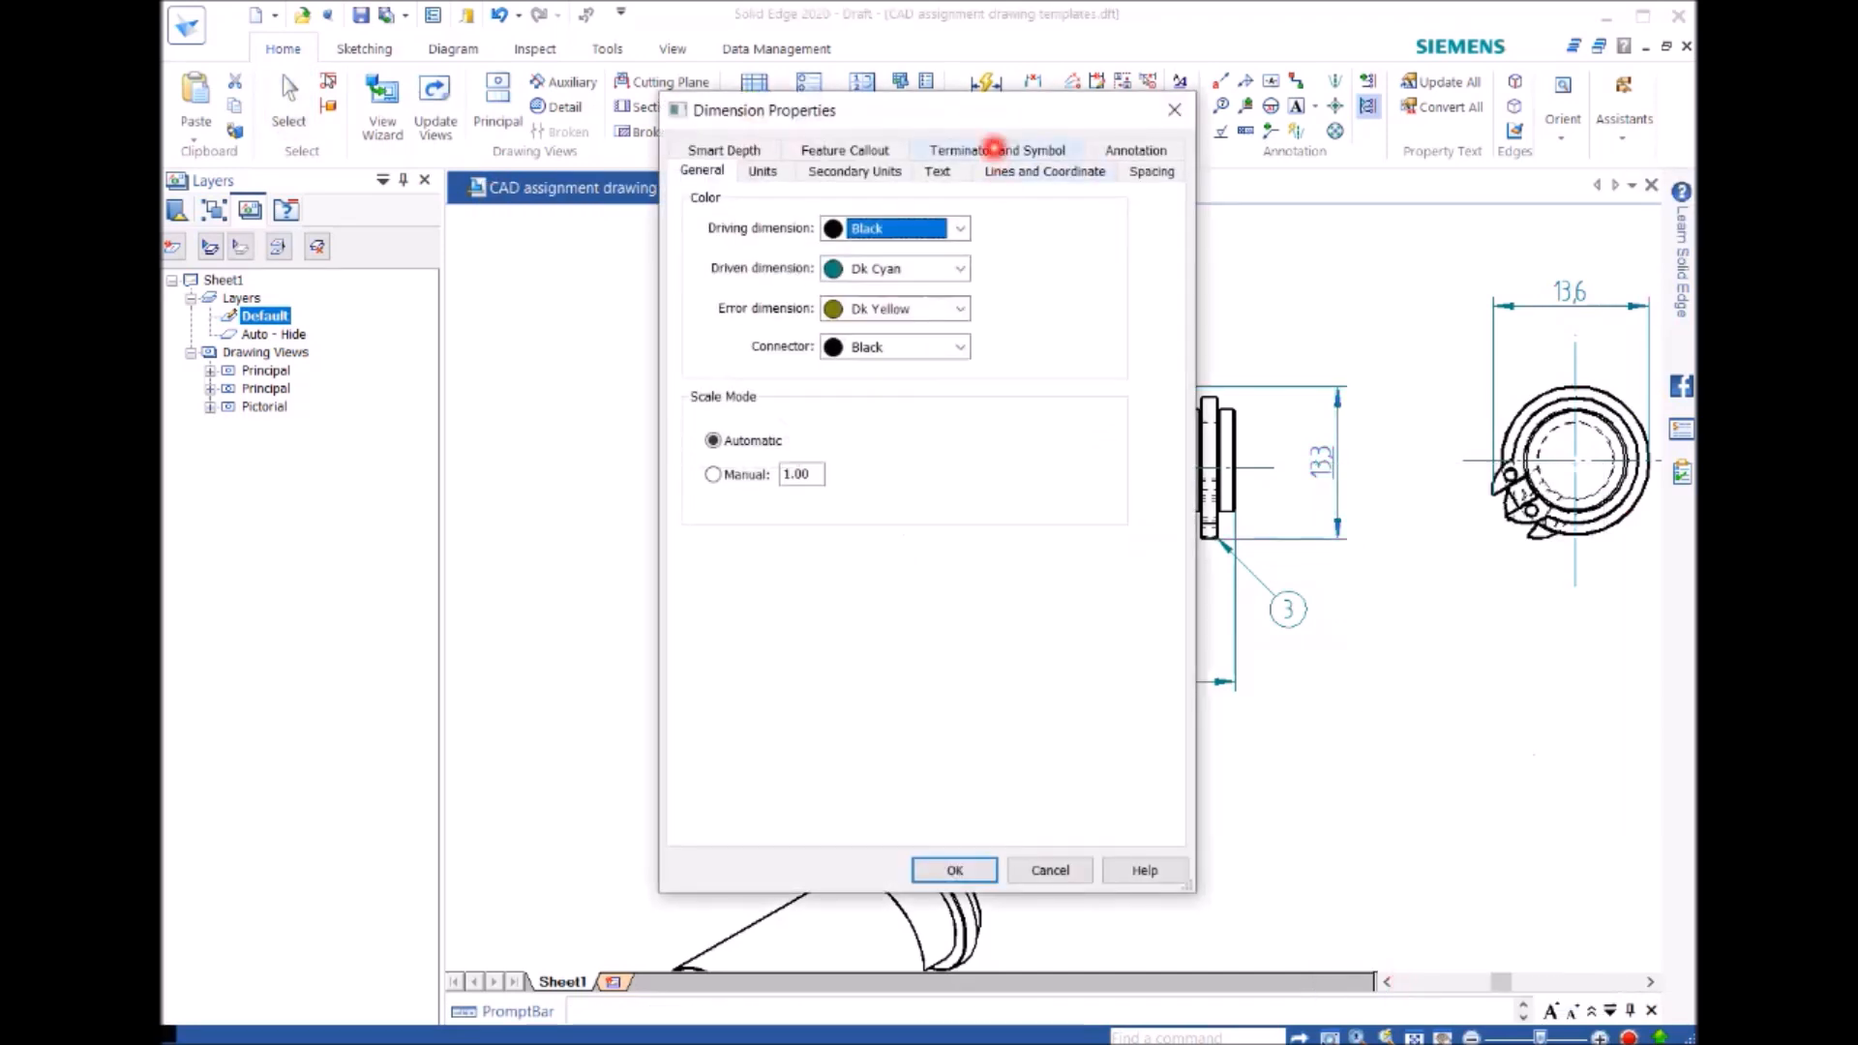
click(996, 151)
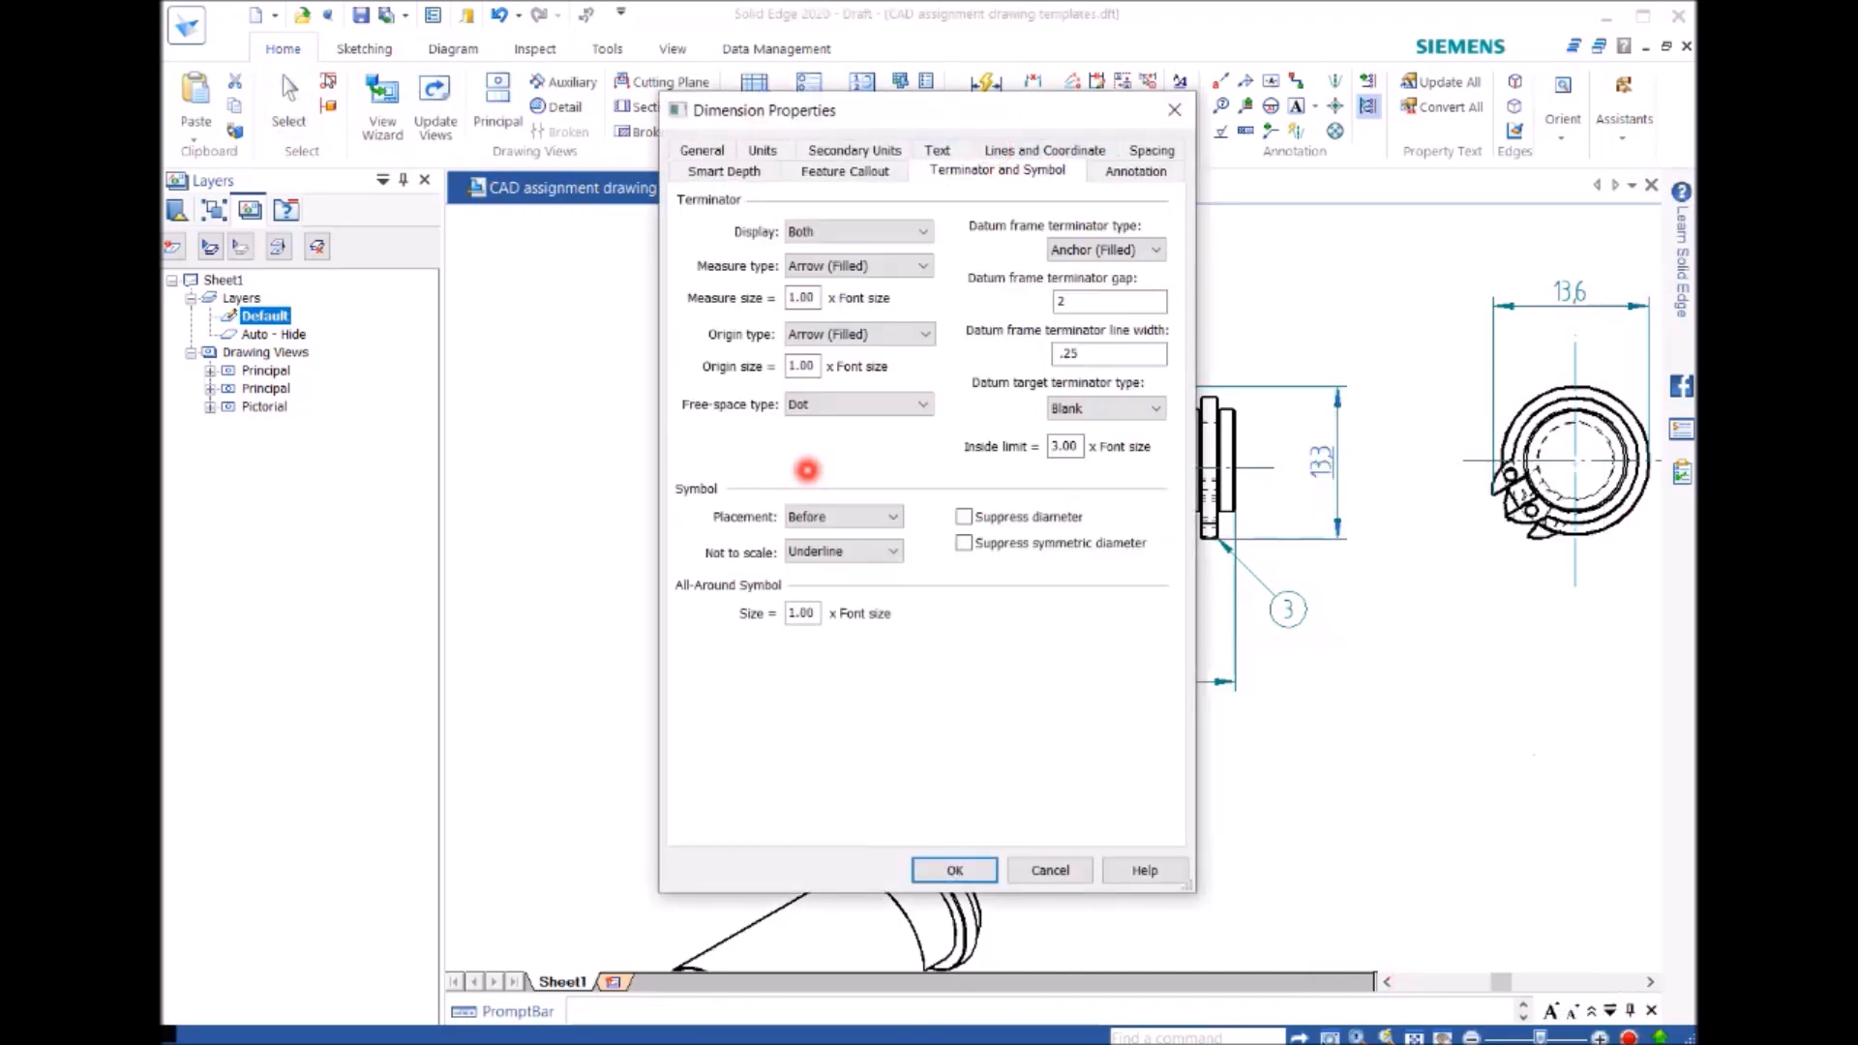
click(843, 550)
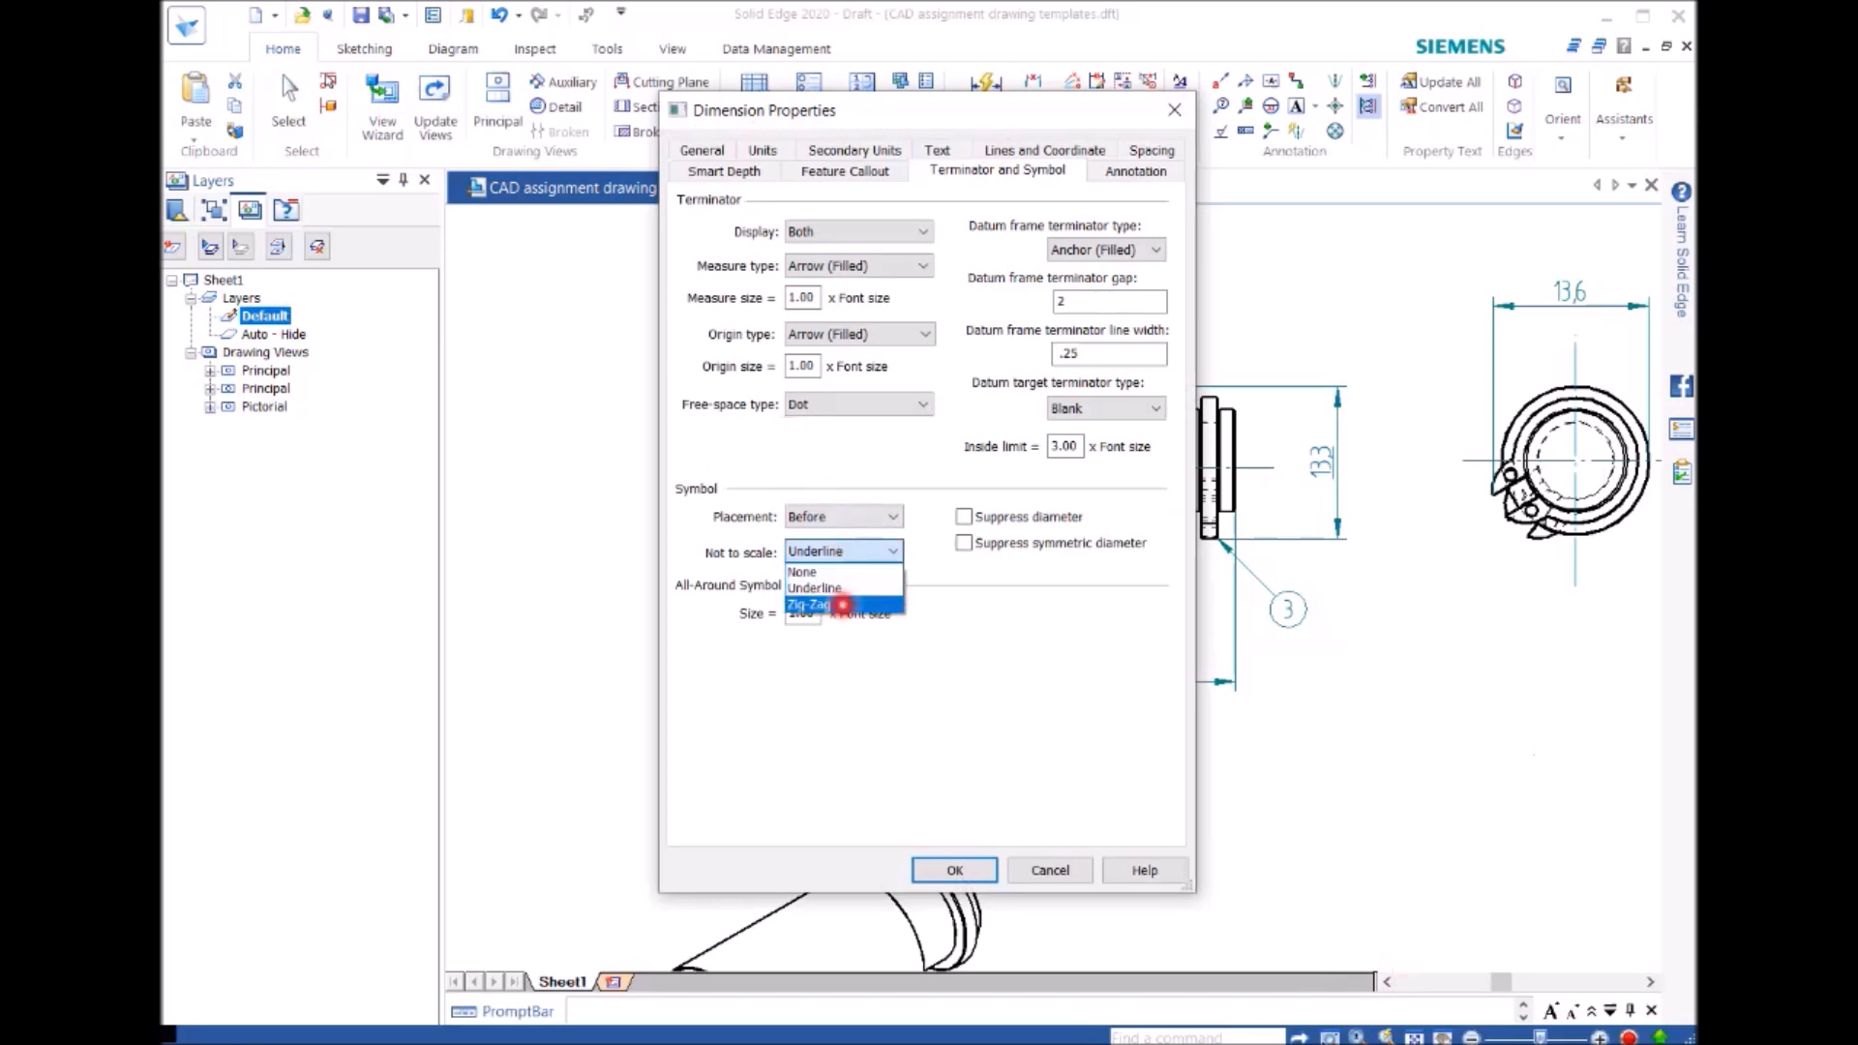
click(818, 572)
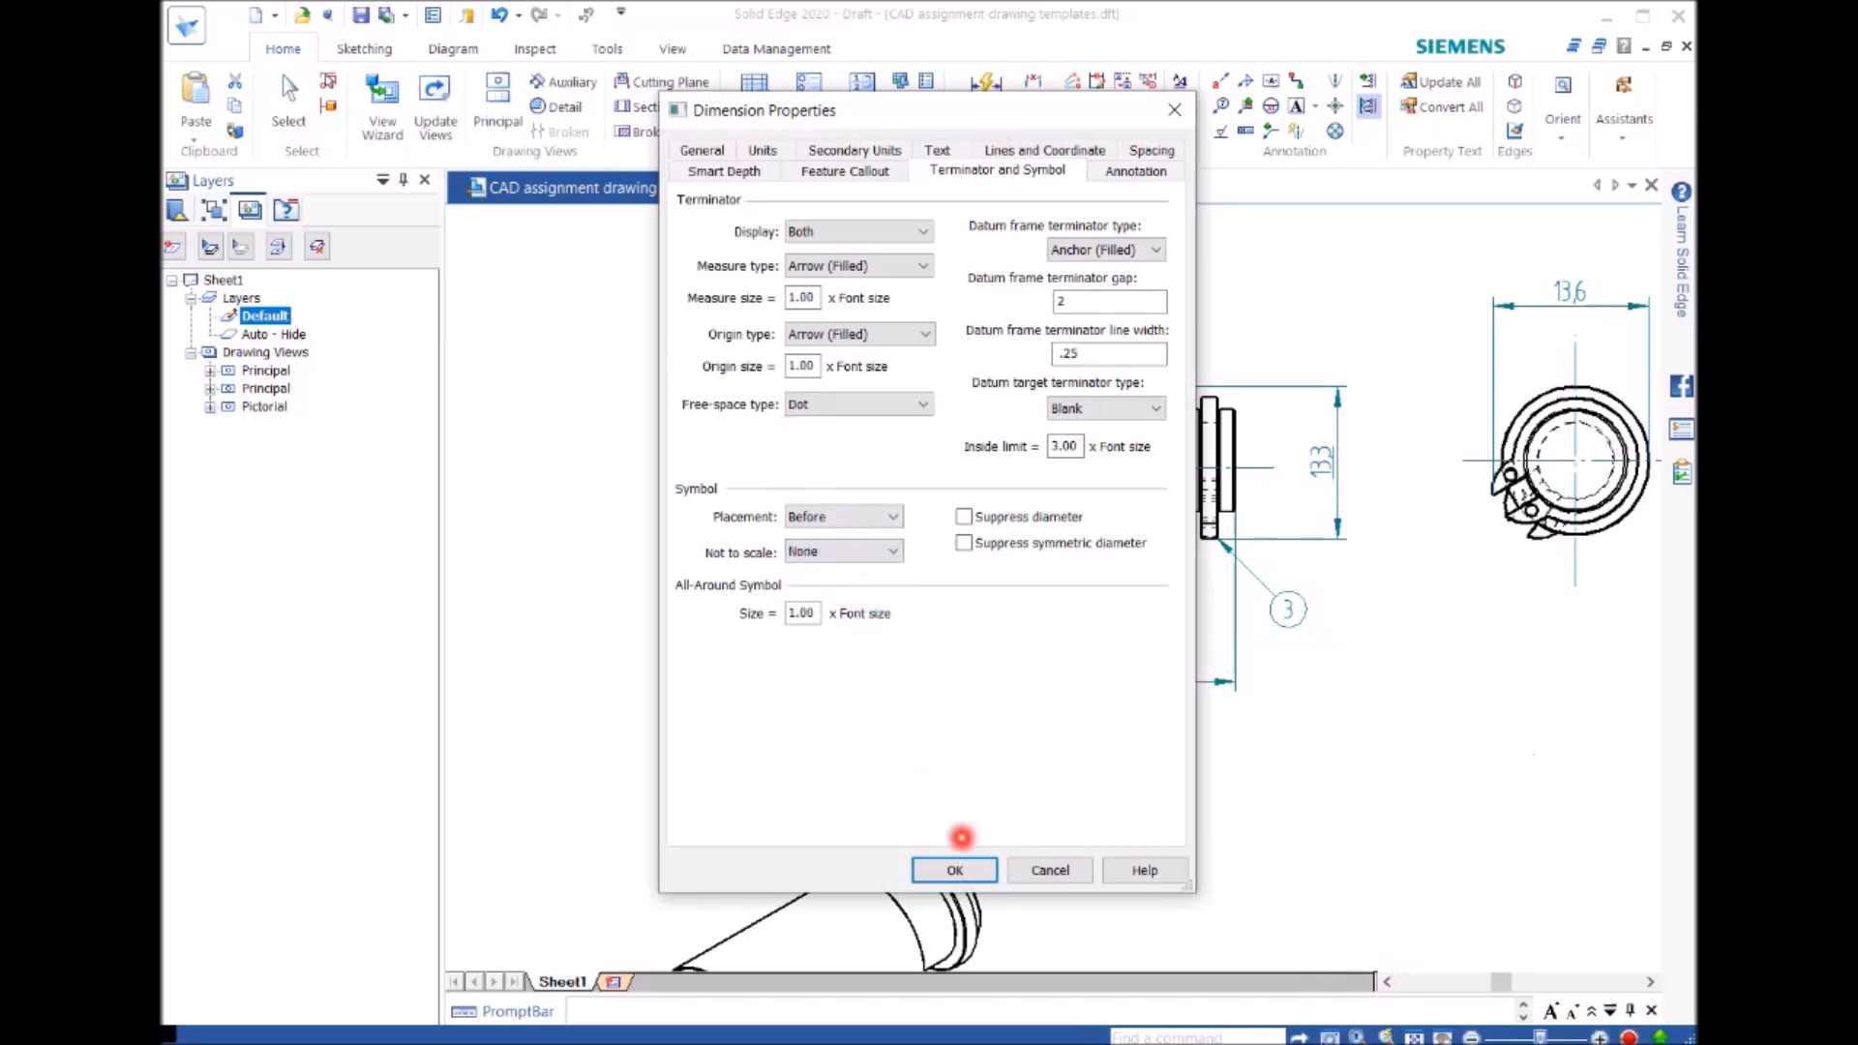
click(956, 869)
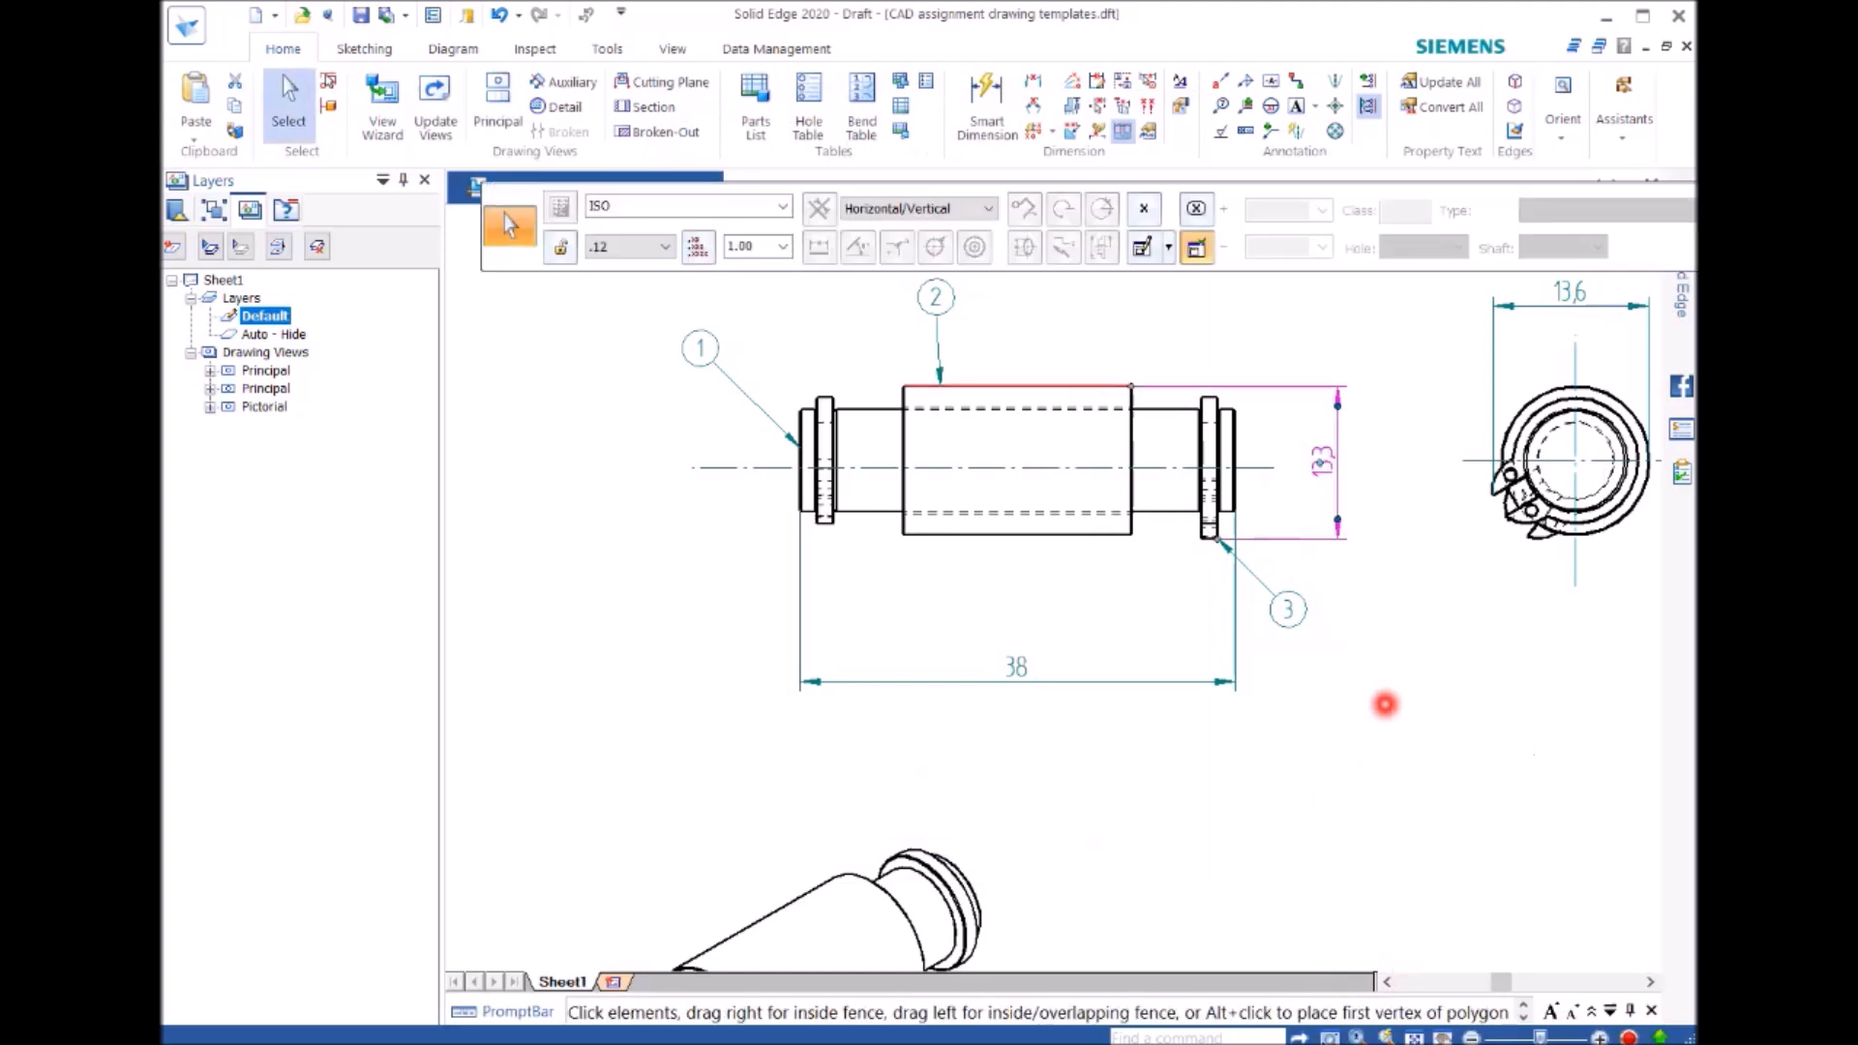
scroll(1385, 706, down, 3)
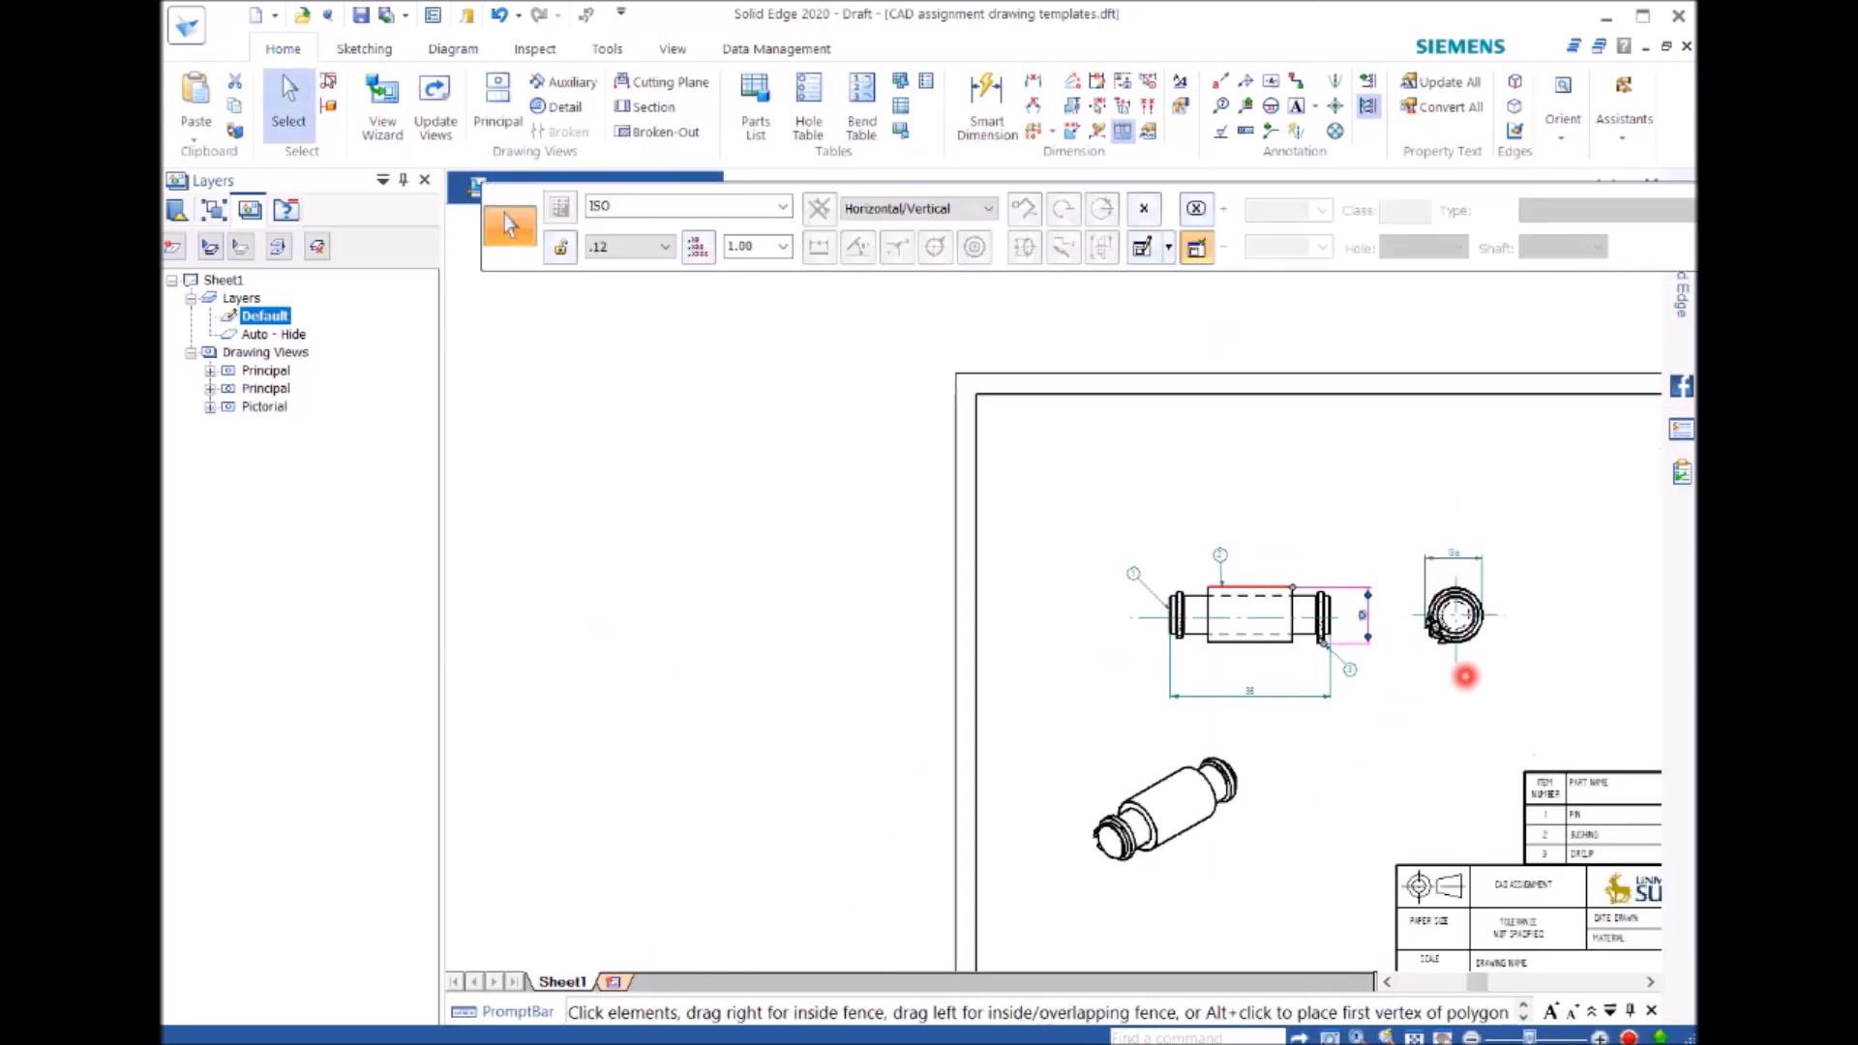
mouse_move(1473, 685)
middle_down()
mouse_move(1157, 535)
mouse_move(1153, 618)
mouse_move(1169, 613)
middle_up()
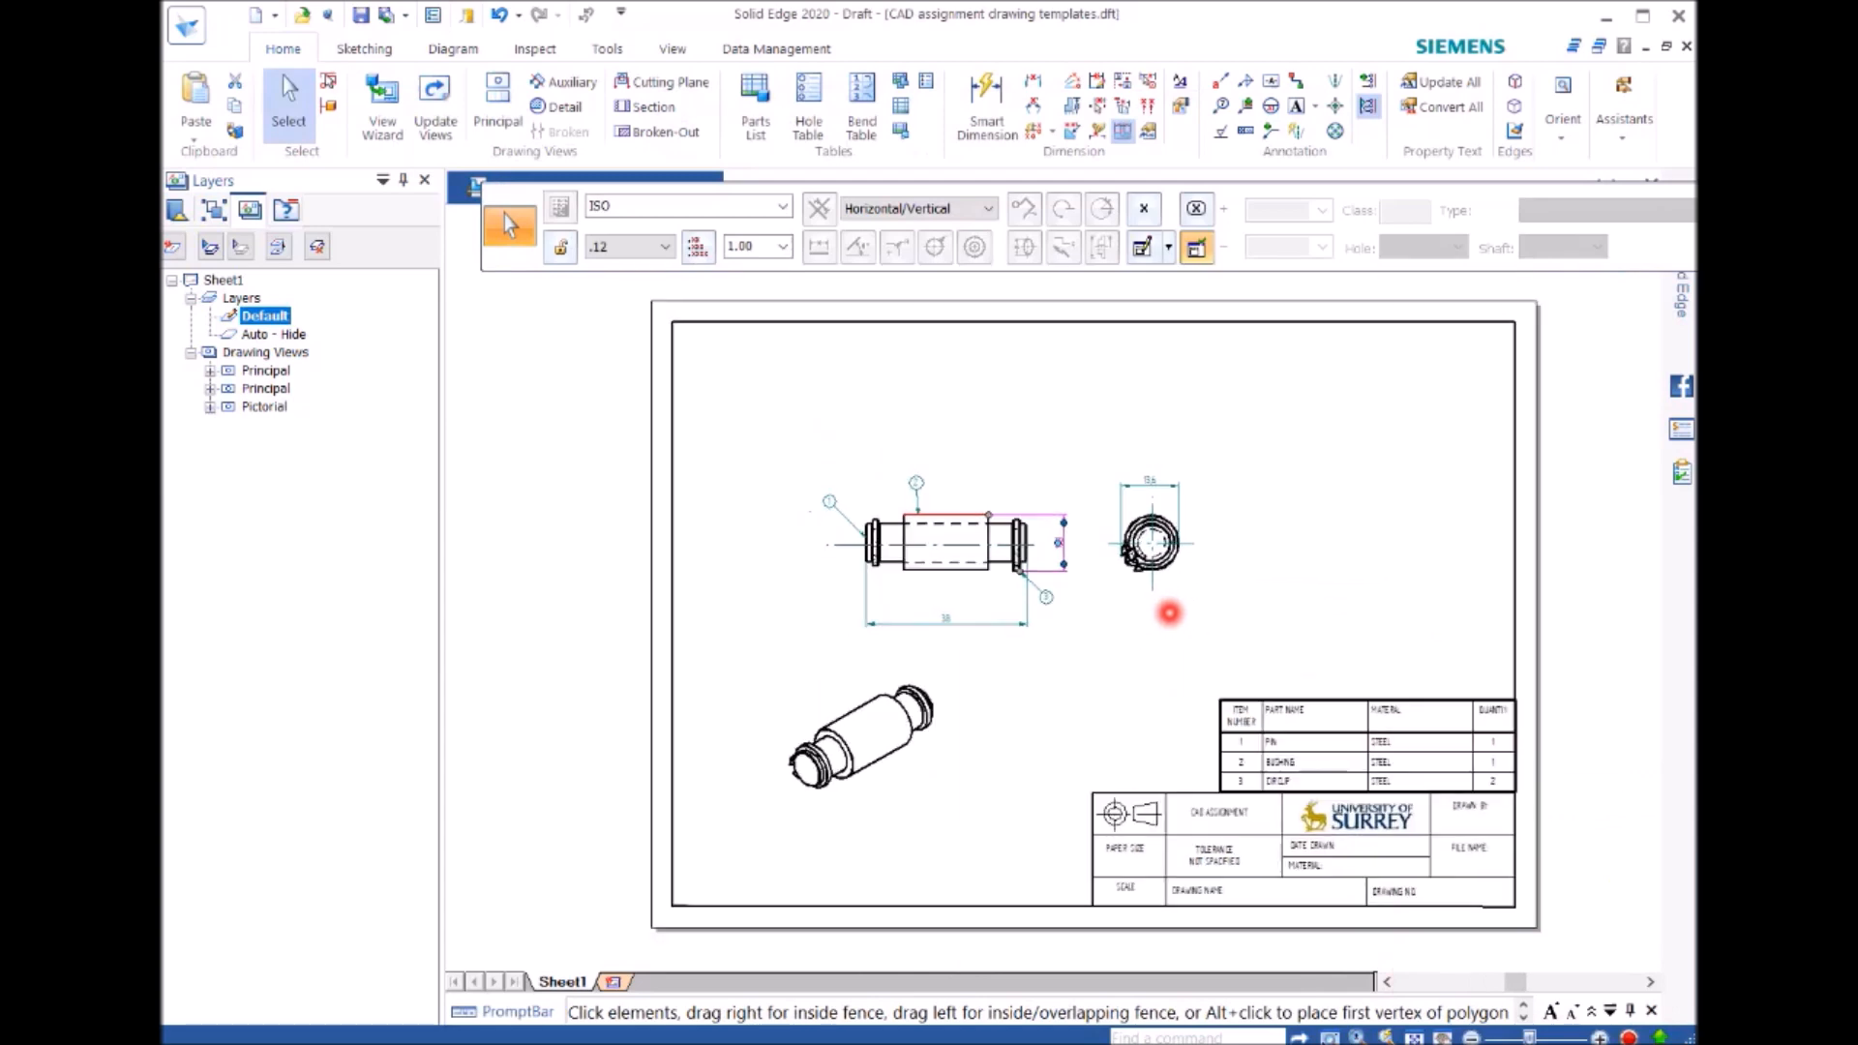